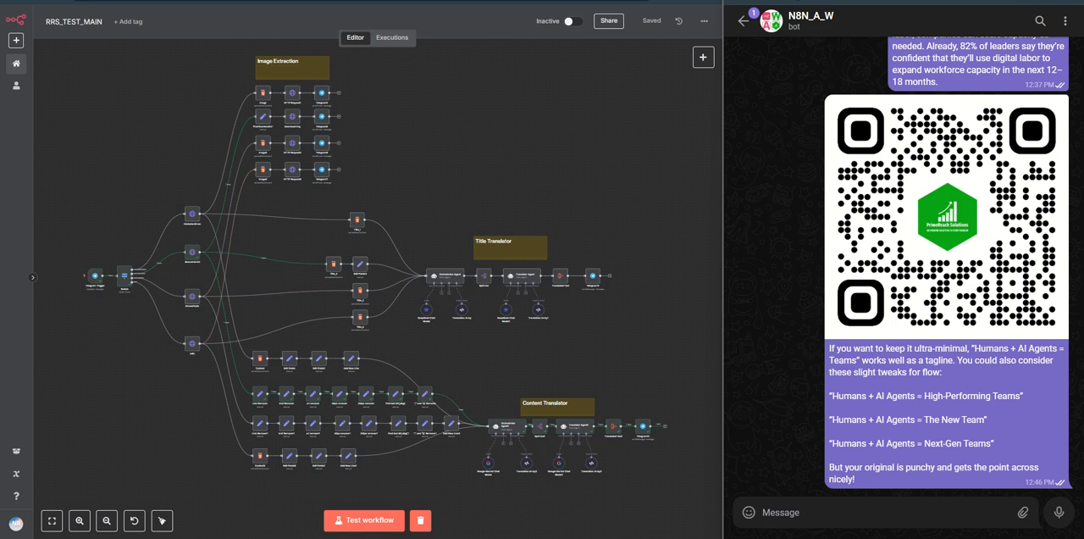
Step: Look through the open Times of India, NDTV and Deccan Herald pages and return to the N8N_A_W bot chat
click(864, 1)
click(847, 1)
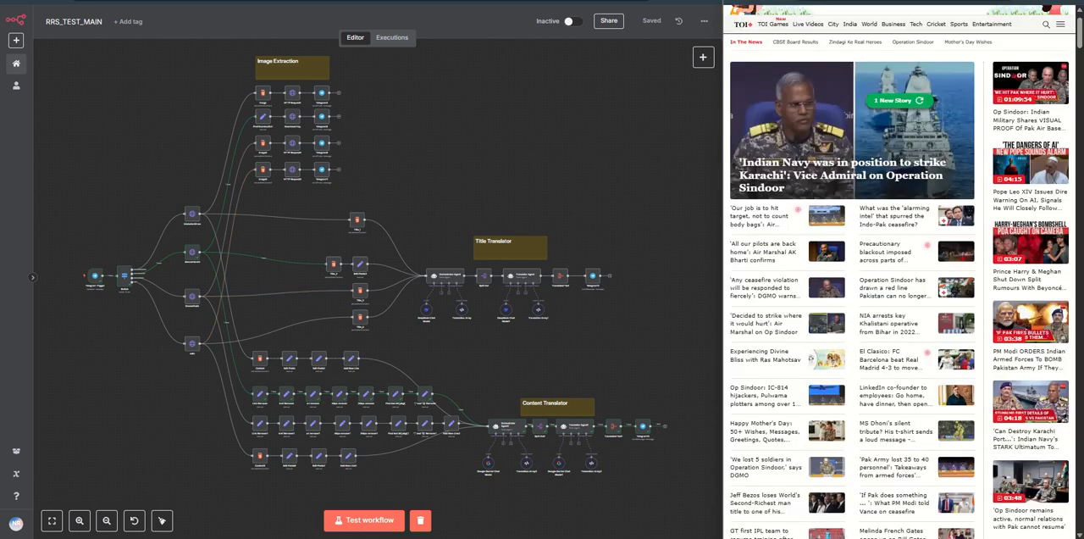
click(830, 1)
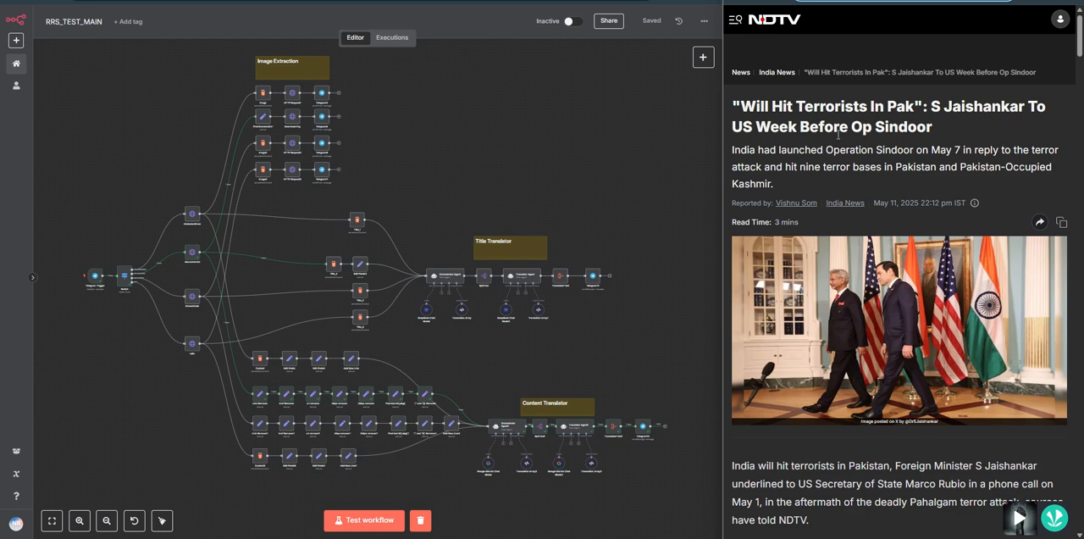
click(817, 1)
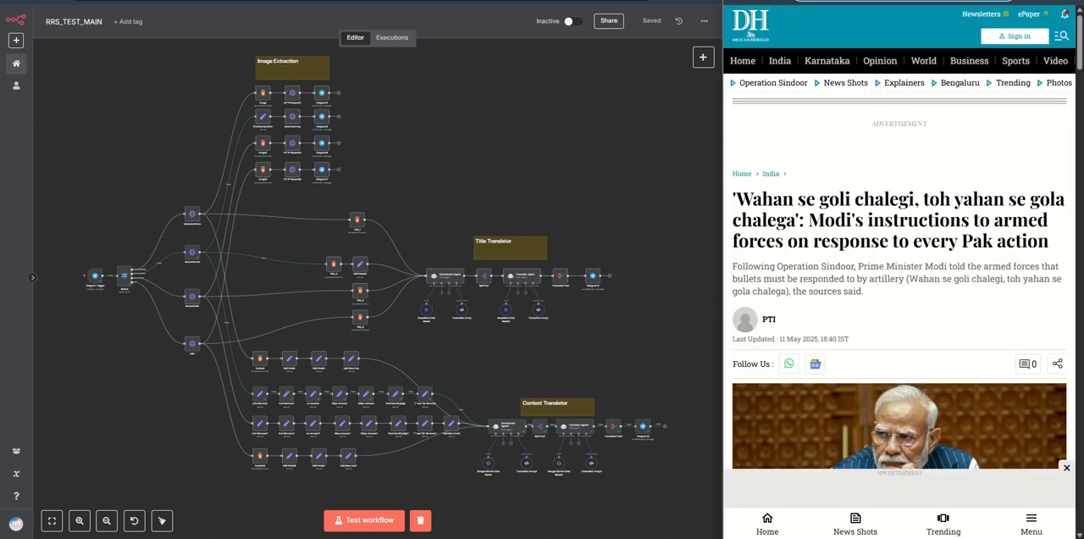
click(788, 1)
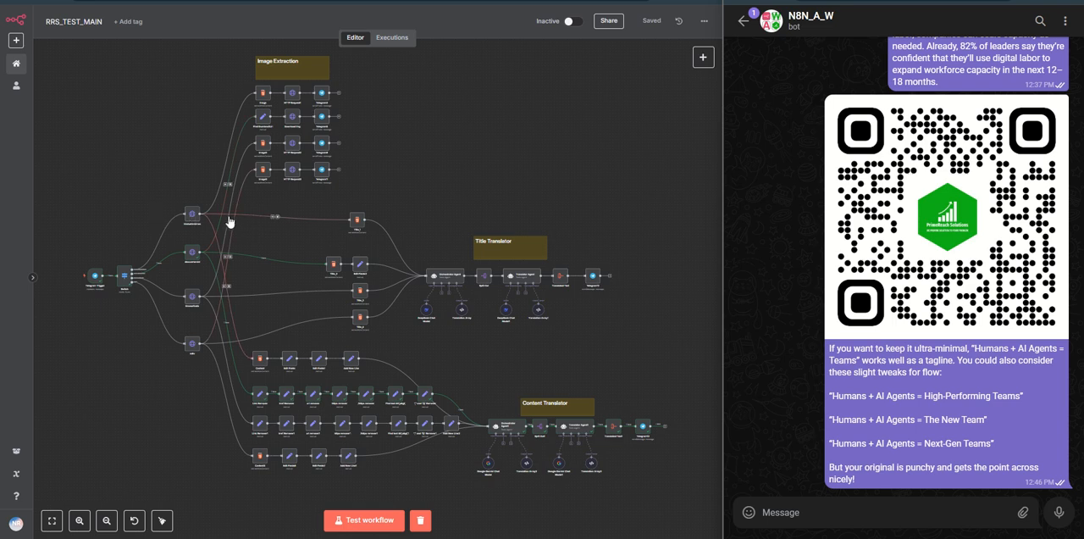
Step: Open the Hindustan Times article on whether India lost a Rafale in Operation Sindoor, and return to the bot chat
click(813, 1)
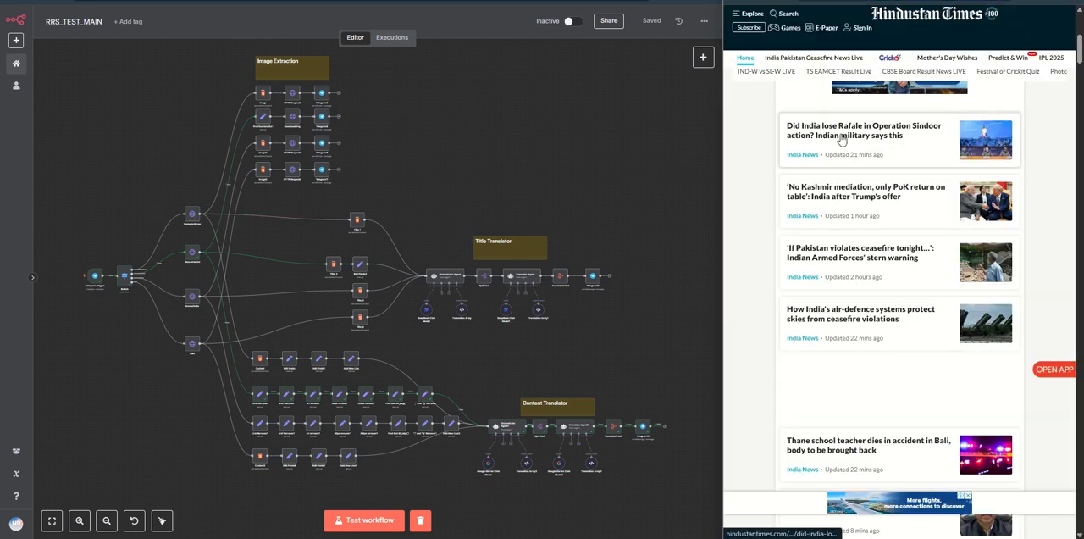
click(820, 149)
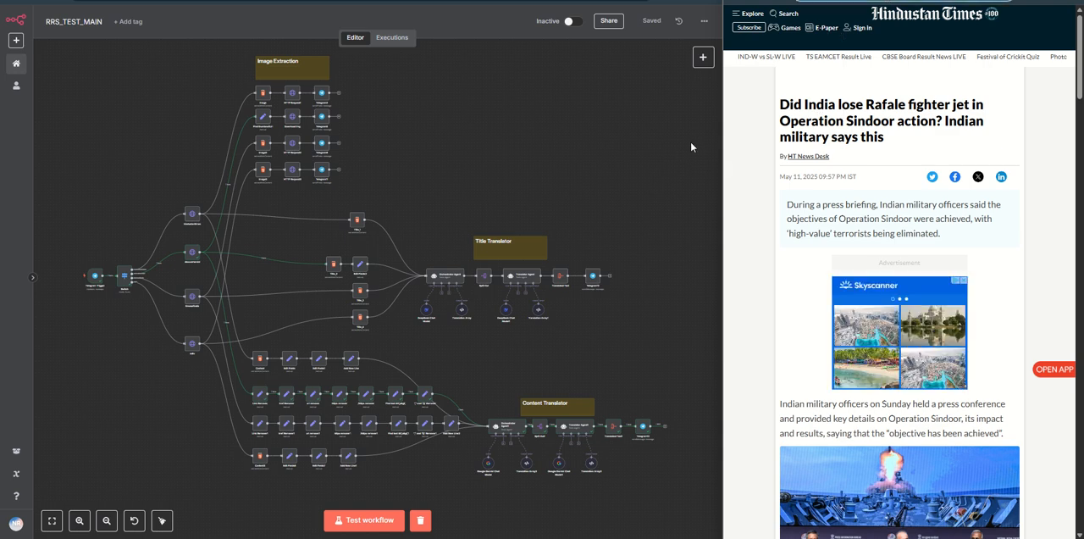
key(ctrl+Tab)
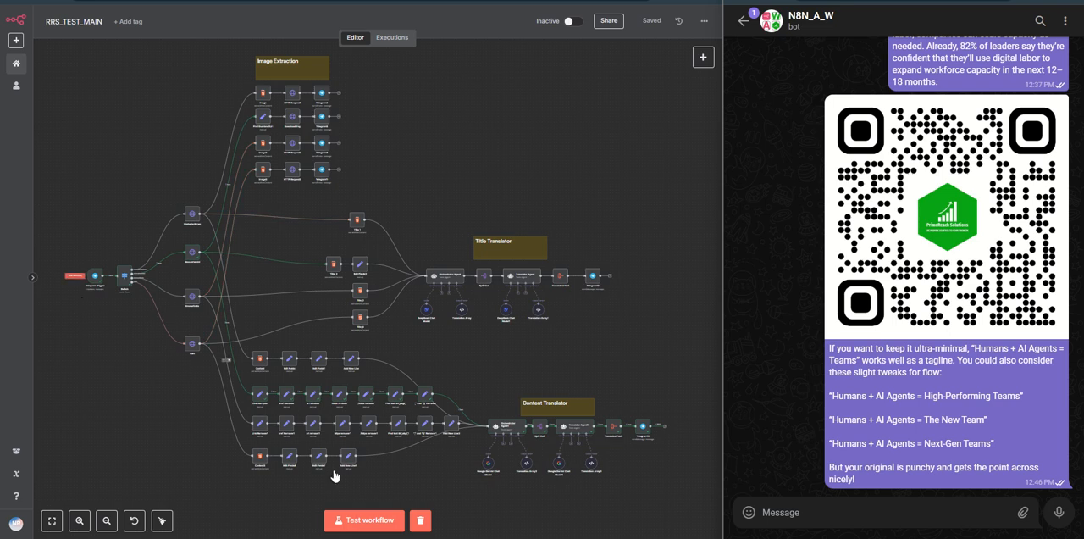
Step: Paste the Hindustan Times article's link into a new message to the N8N_A_W bot
scroll(103, 322, up, 5)
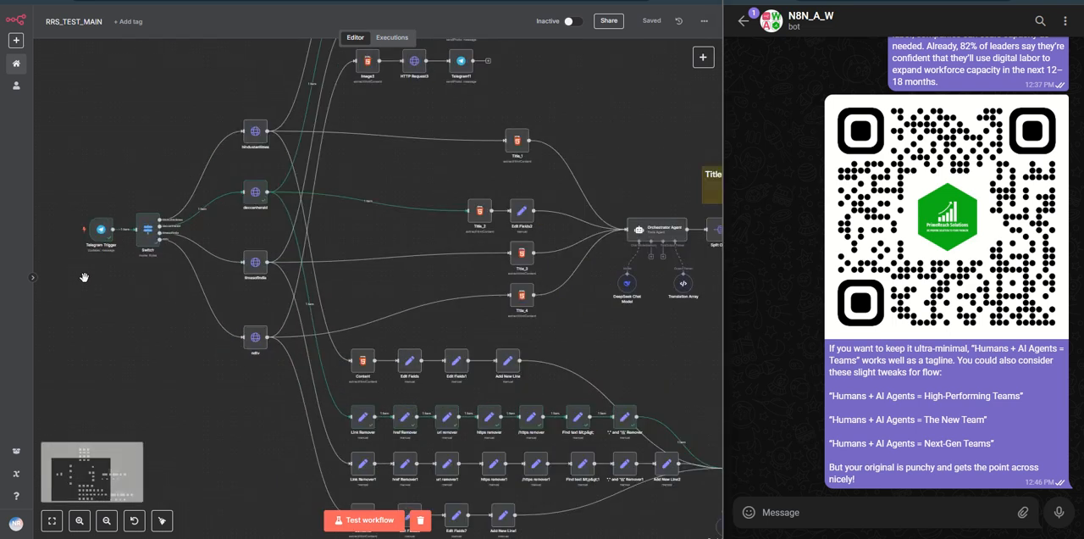
scroll(84, 277, up, 3)
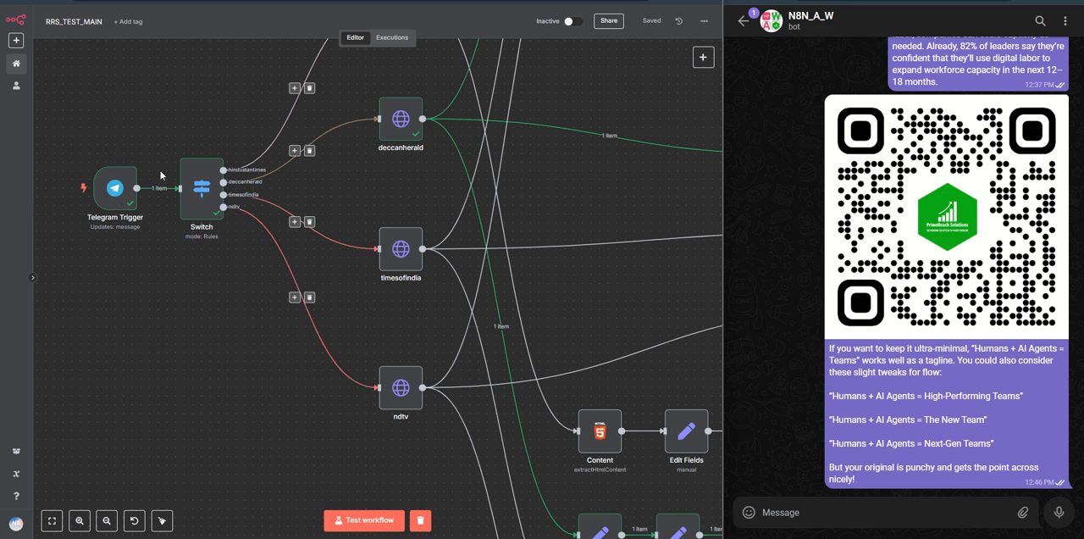
scroll(250, 309, up, 2)
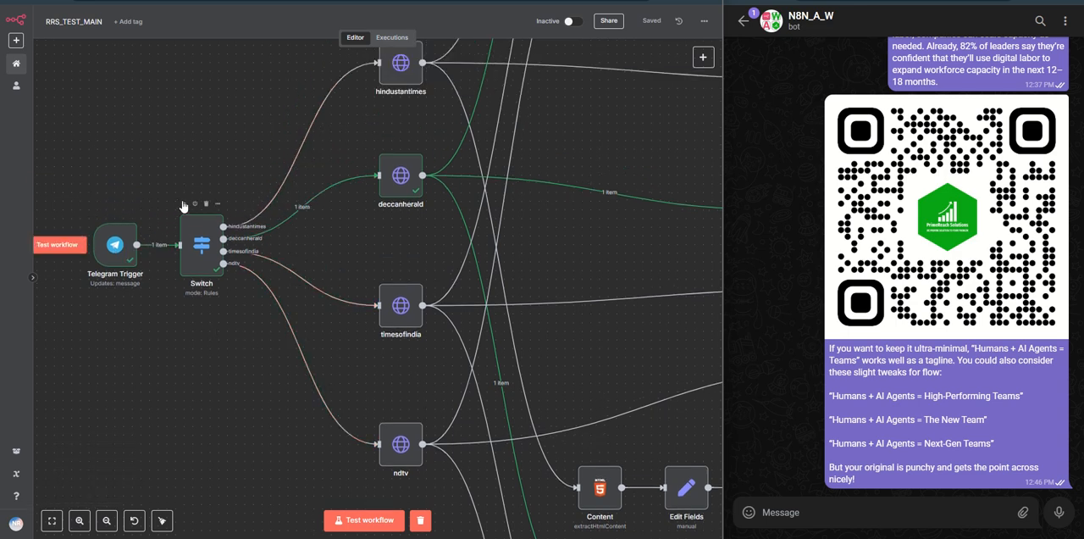
click(849, 514)
text(https://www.hindustantimes.com/india-news/did-india-lose-rafale-fighter-jet-in-operation-sindoor-action-indian-military-says-this-rafale-downed-101746972541369.html)
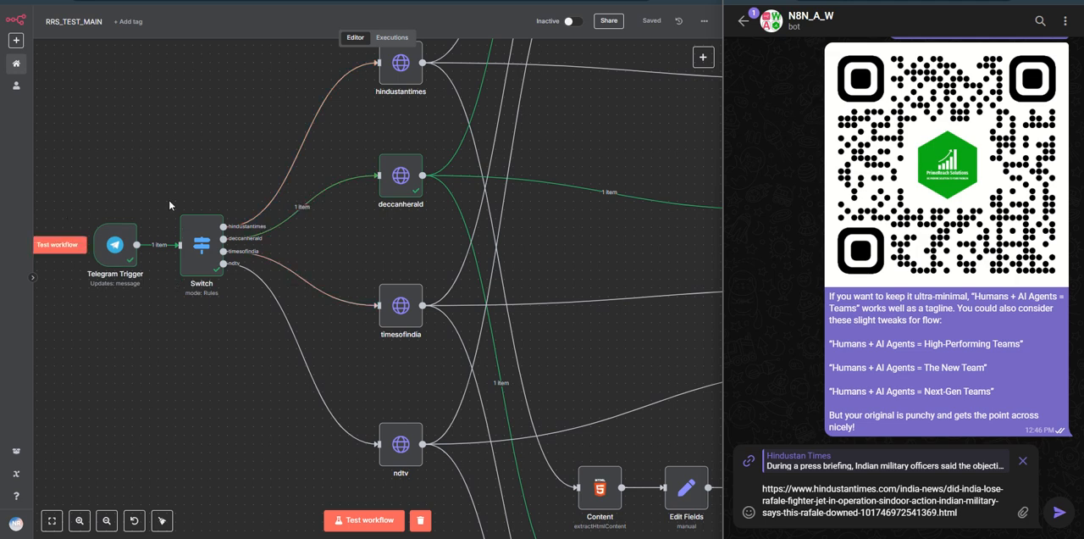
Step: Start a test run of the RRS_TEST_MAIN workflow and send the article link to the bot to trigger it
click(358, 519)
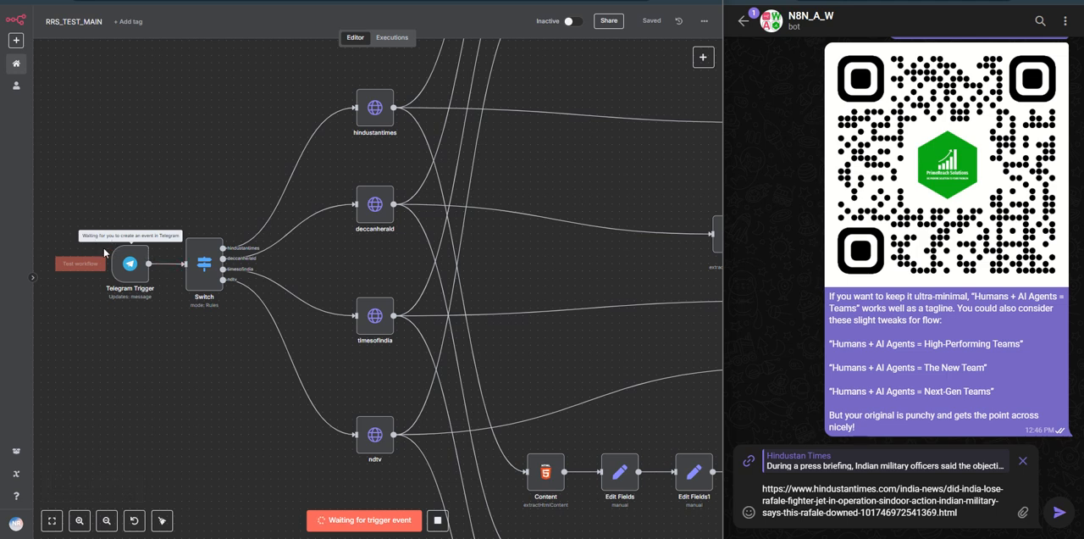
scroll(111, 343, down, 2)
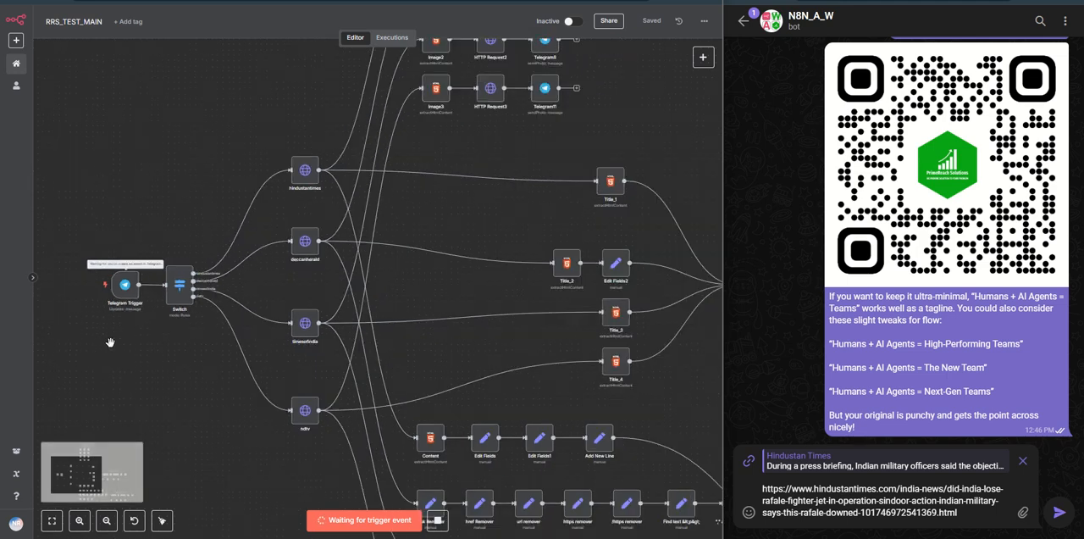
drag(174, 365, 148, 363)
scroll(147, 363, down, 1)
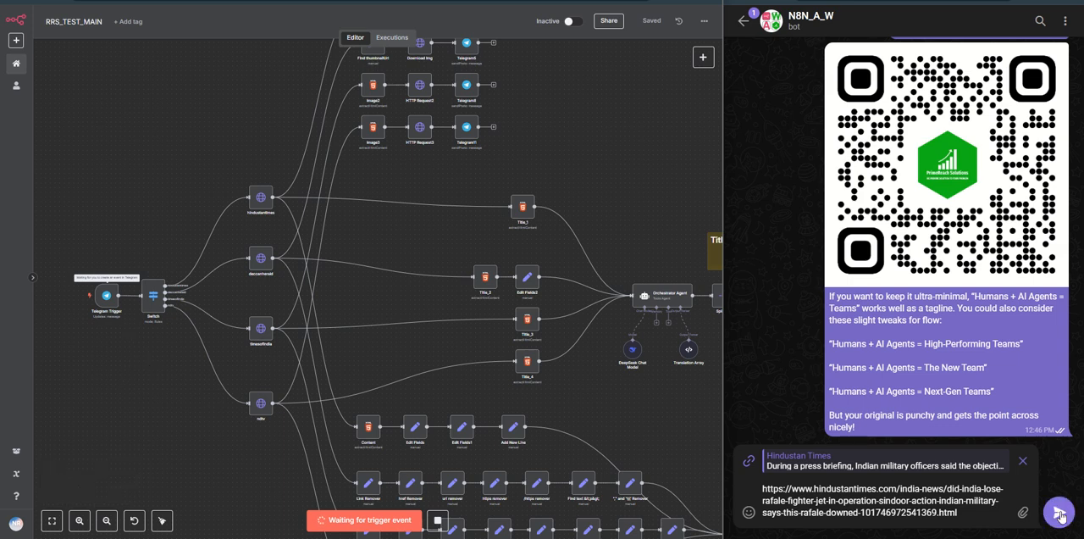
key(Return)
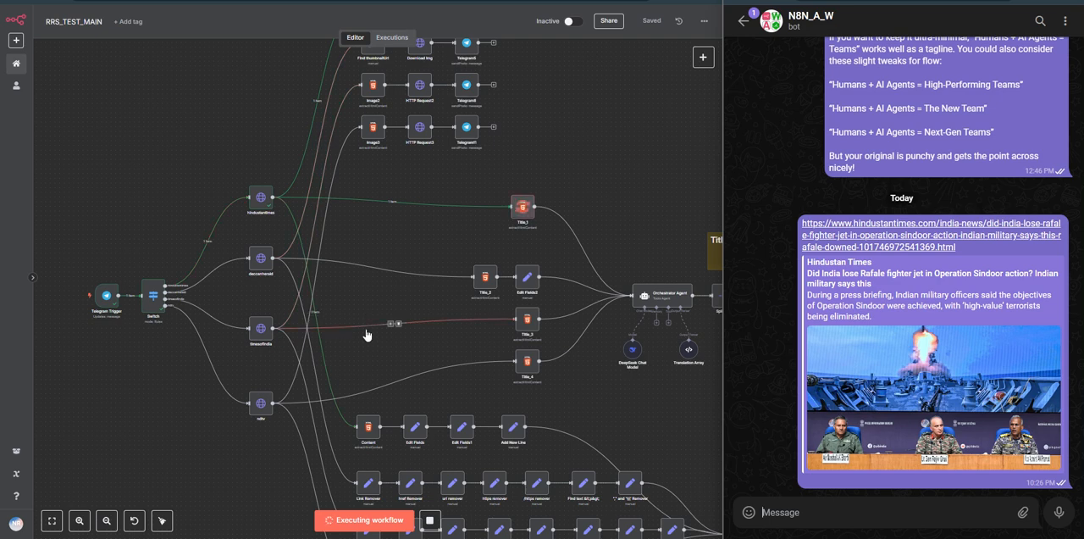
Step: Compare the image returned by the bot with the photo in the Hindustan Times article
scroll(377, 271, down, 1)
scroll(397, 223, up, 3)
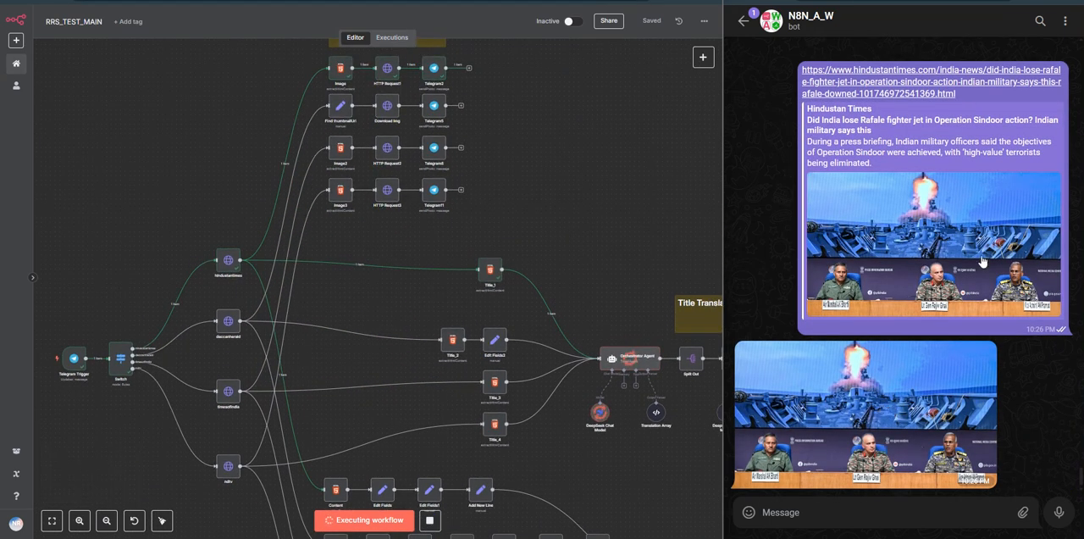
click(947, 138)
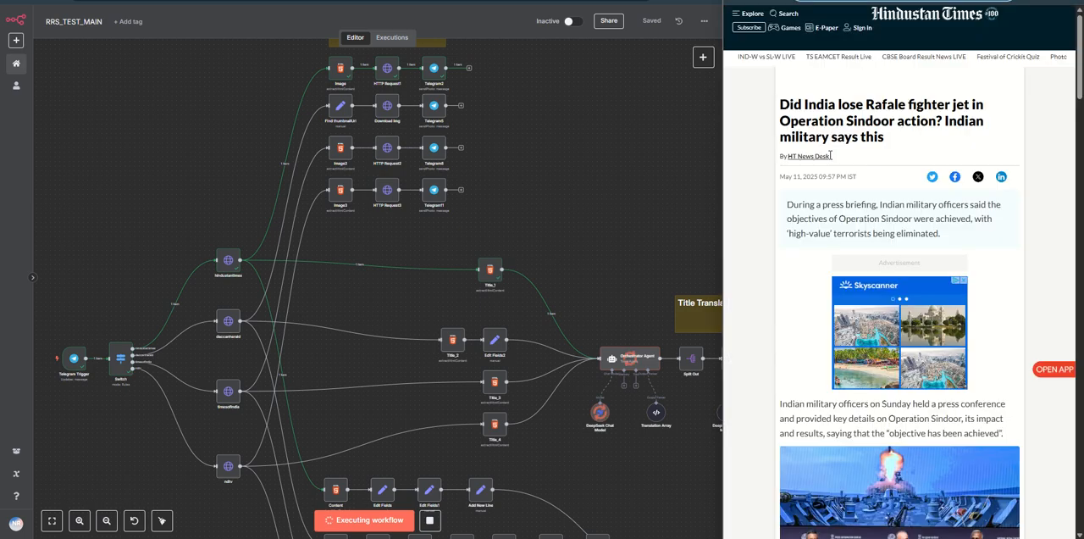
scroll(856, 350, down, 1)
scroll(855, 350, down, 3)
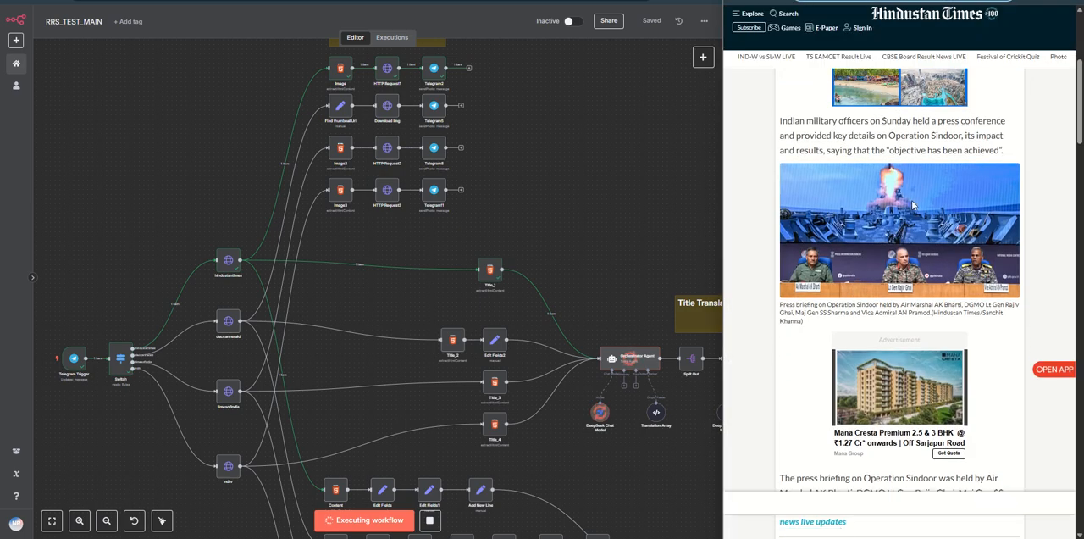
scroll(864, 286, up, 3)
scroll(864, 287, up, 1)
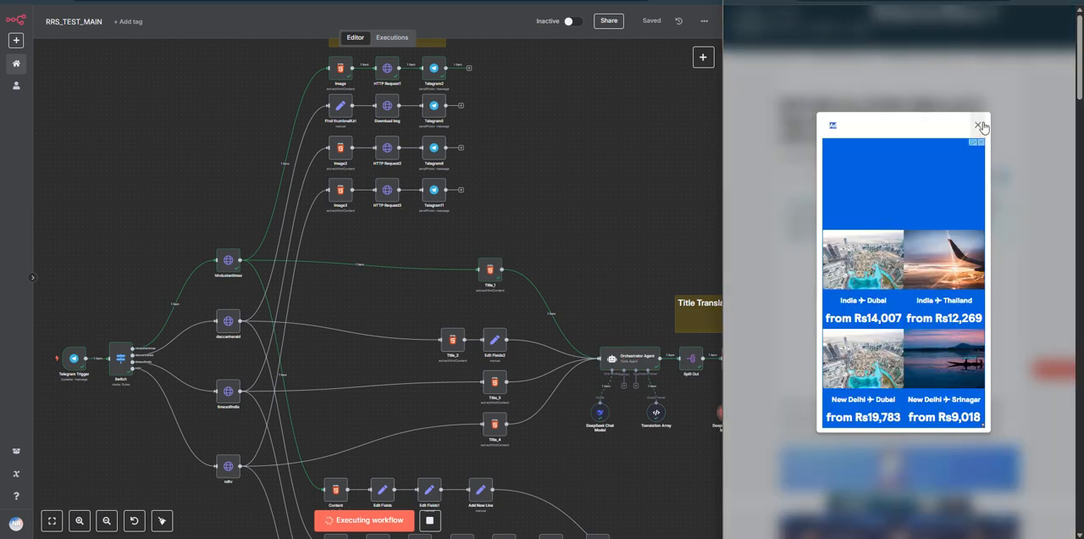
click(979, 126)
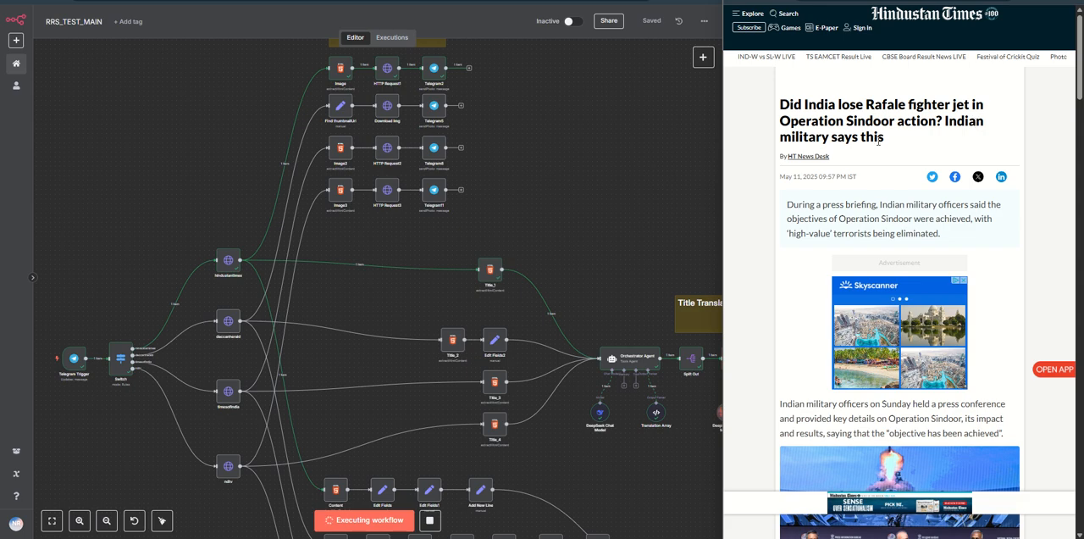
scroll(876, 179, down, 4)
click(789, 2)
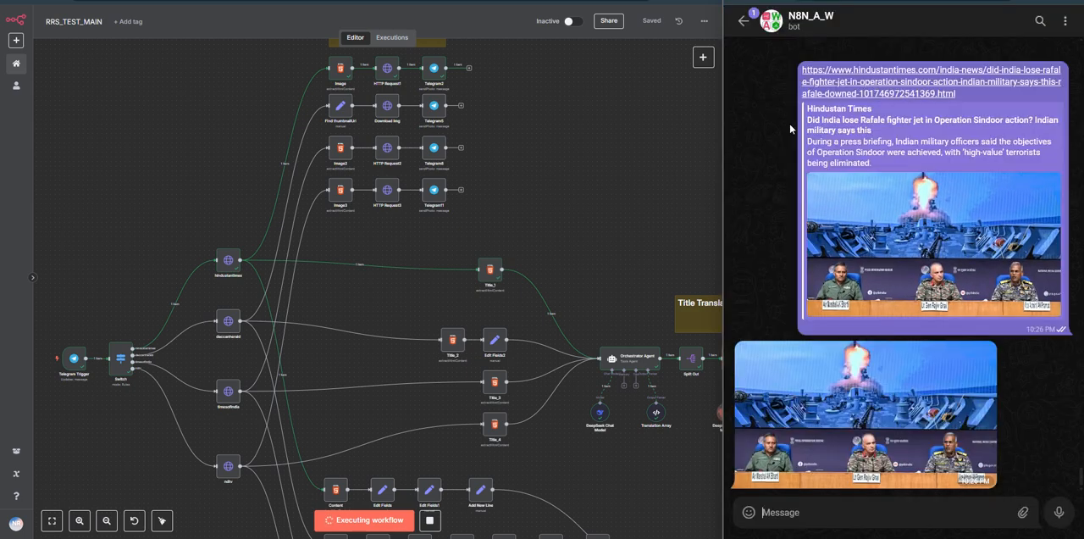
Step: Follow the run through the Title Translator branch and compare the bot's translated title with the article's headline
drag(623, 464, 487, 396)
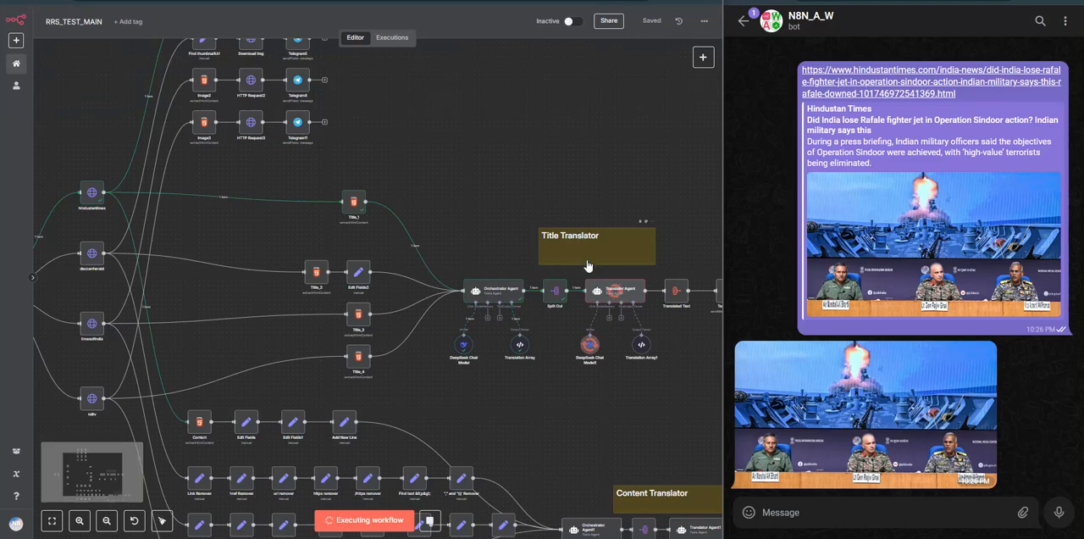
drag(618, 420, 568, 419)
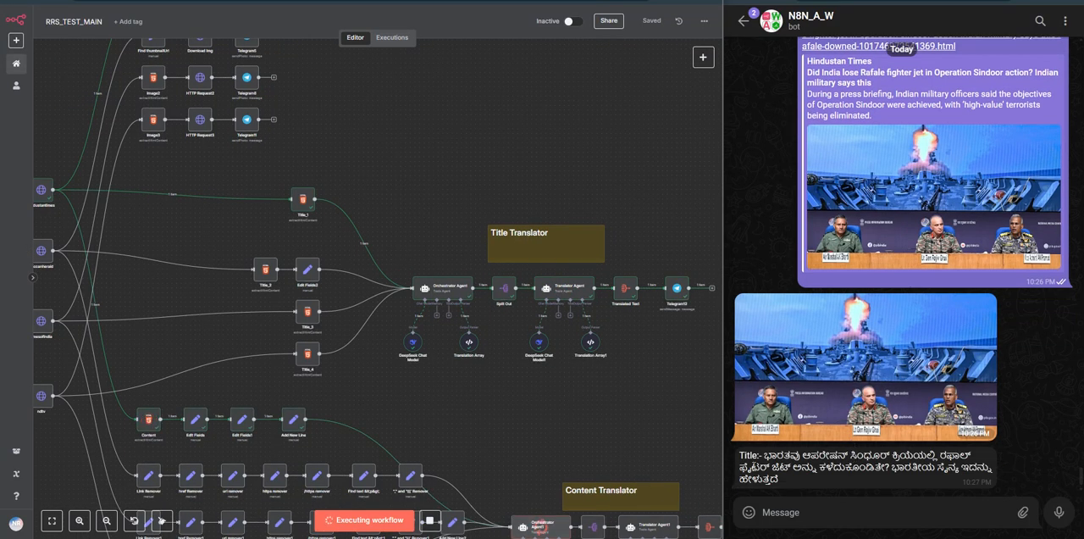
triple_click(754, 466)
click(754, 466)
key(ctrl+Tab)
scroll(823, 131, up, 4)
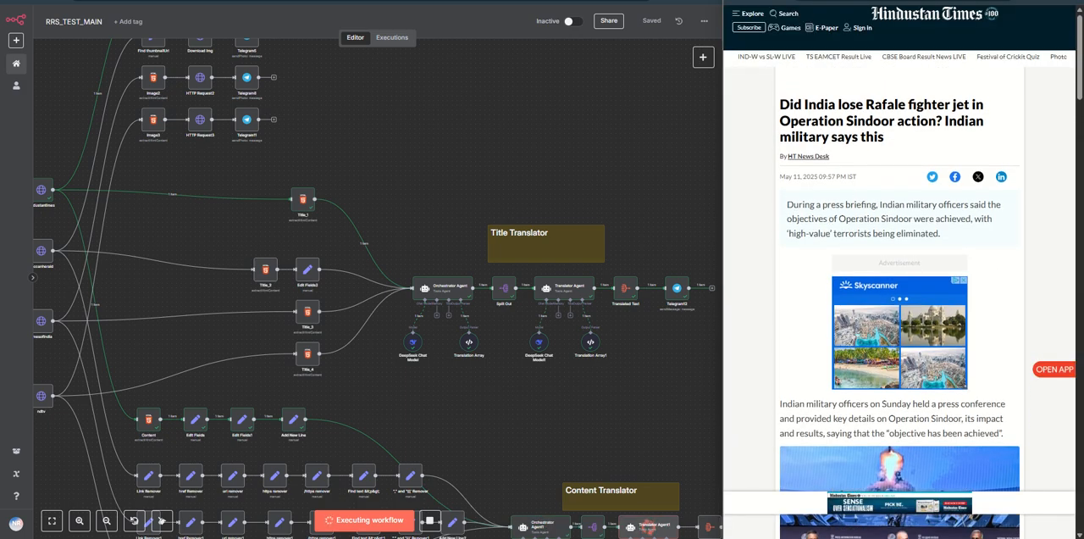
key(ctrl+Tab)
Step: Follow the run through the Content Translator branch and compare the bot's translated content with the article's body text
drag(548, 446, 520, 278)
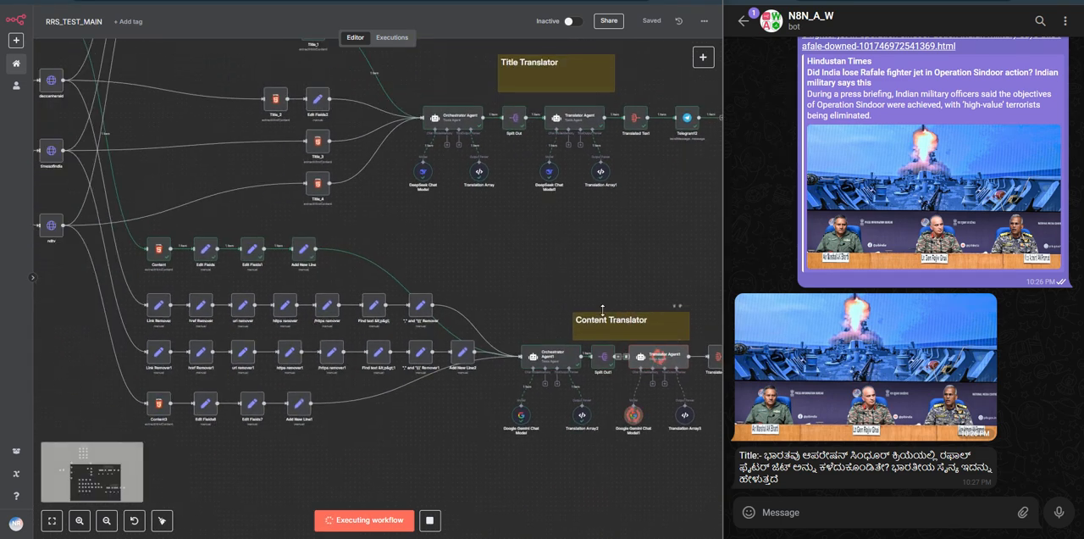
drag(602, 310, 458, 291)
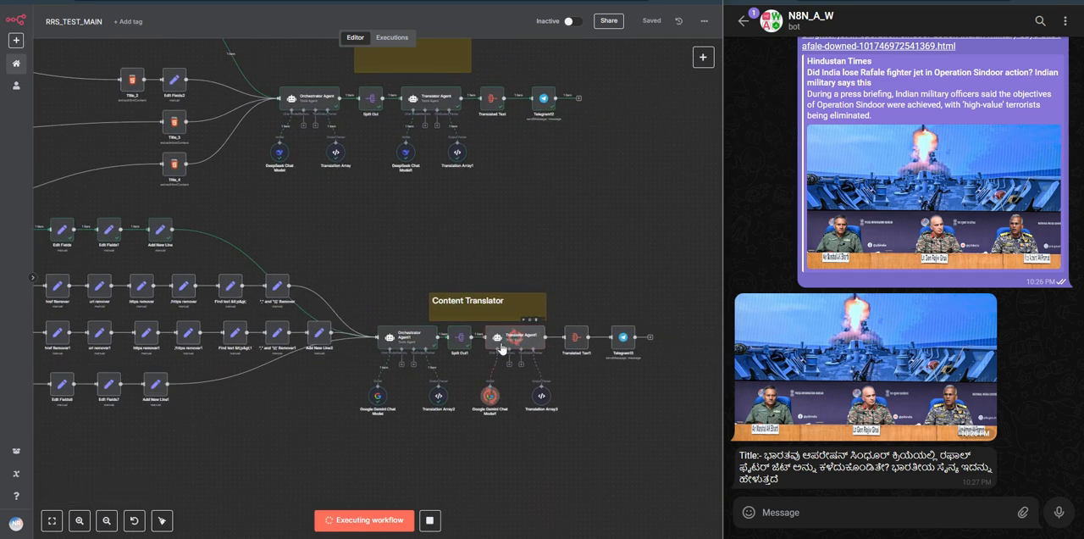
key(ctrl+Tab)
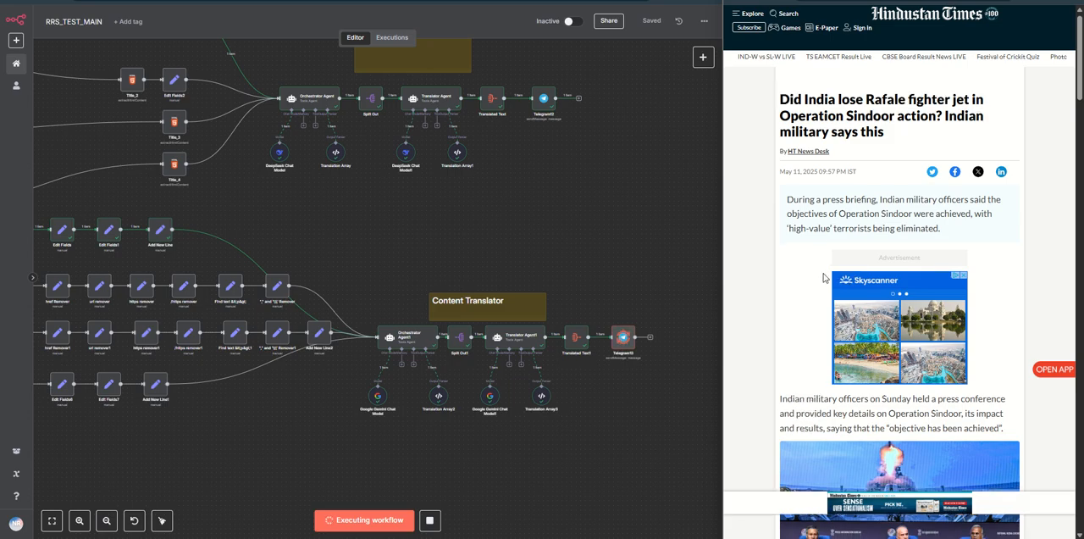
scroll(826, 280, down, 7)
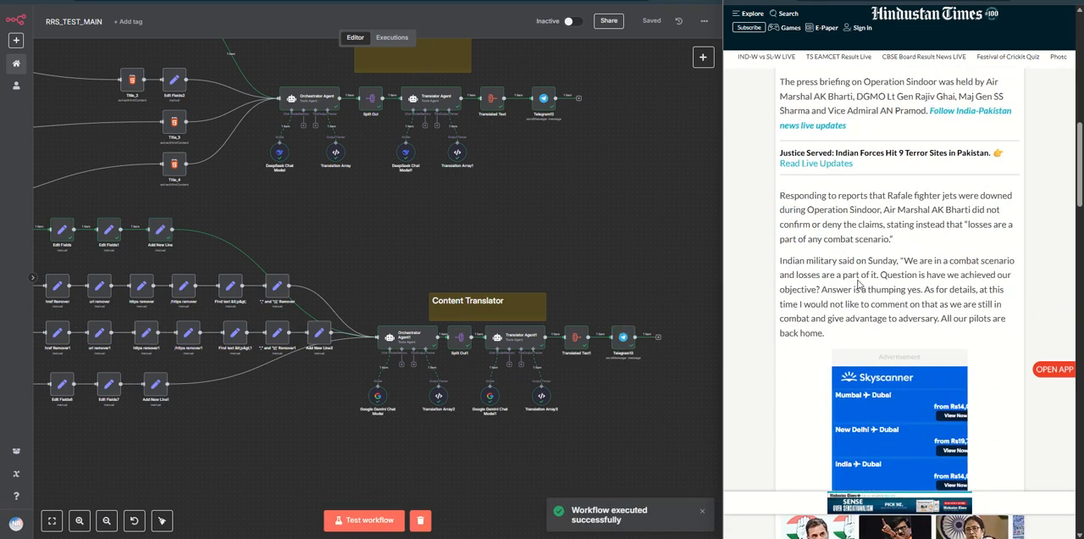
scroll(858, 285, up, 5)
key(ctrl+Tab)
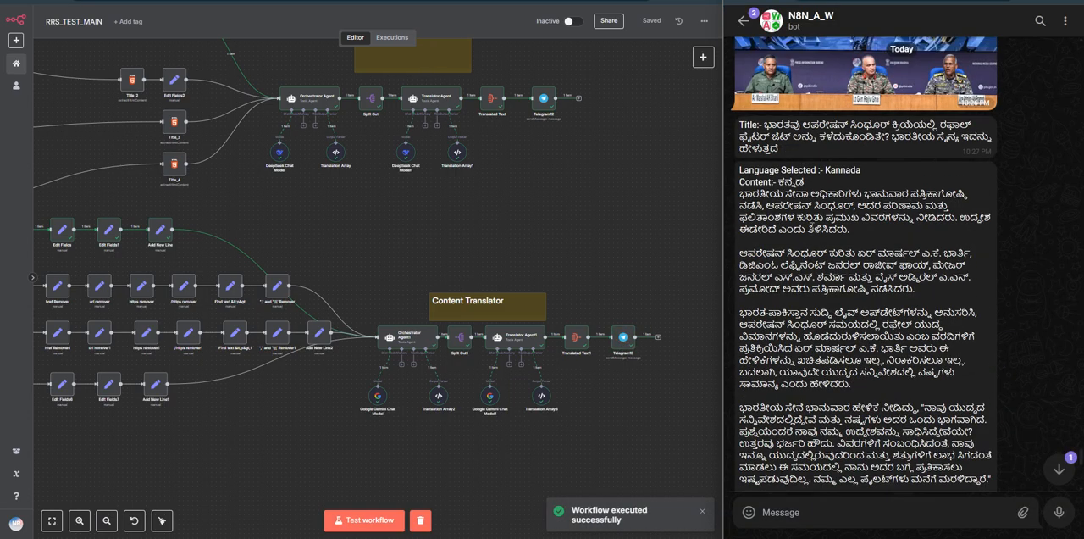
scroll(818, 288, down, 10)
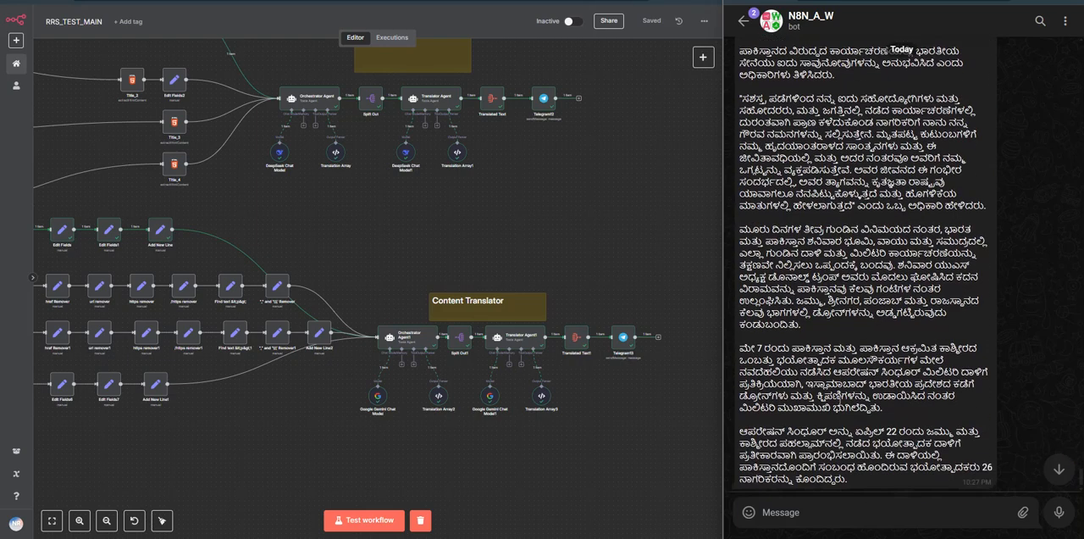
scroll(864, 280, up, 10)
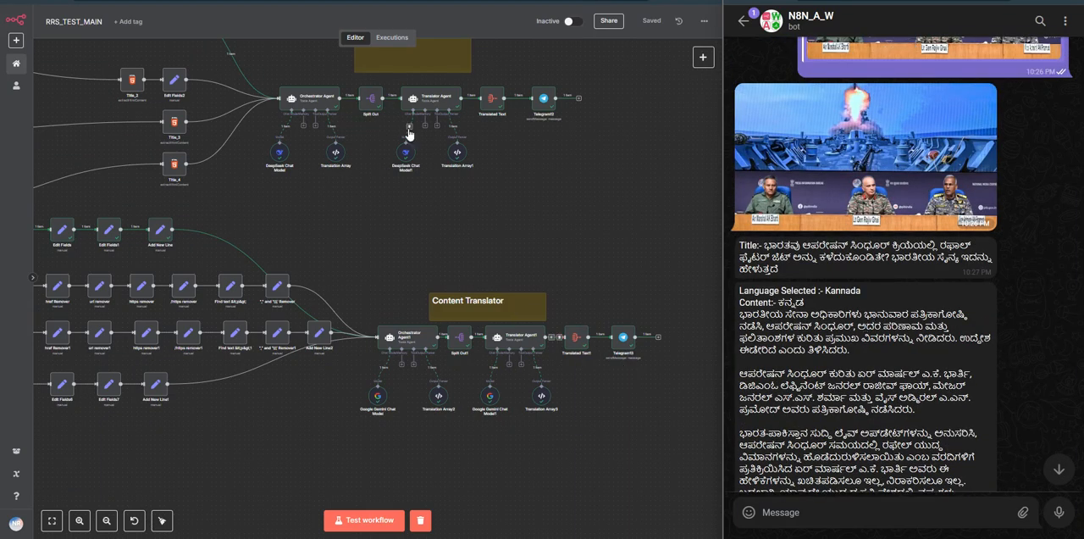
Step: Inspect the user prompt of the Content Translator's Orchestrator Agent1 node and return to the canvas
drag(340, 216, 404, 275)
scroll(410, 227, down, 2)
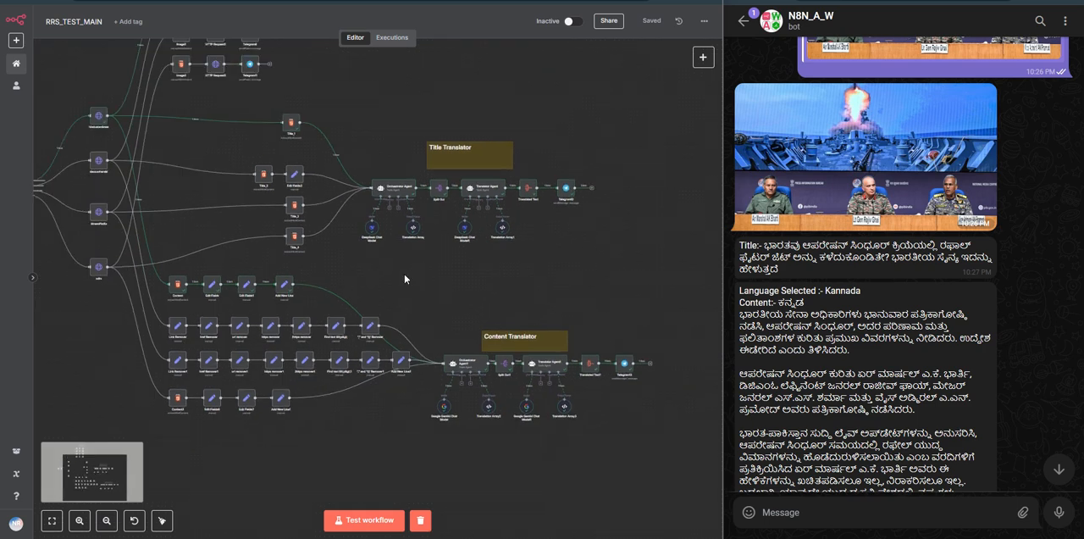
double_click(474, 370)
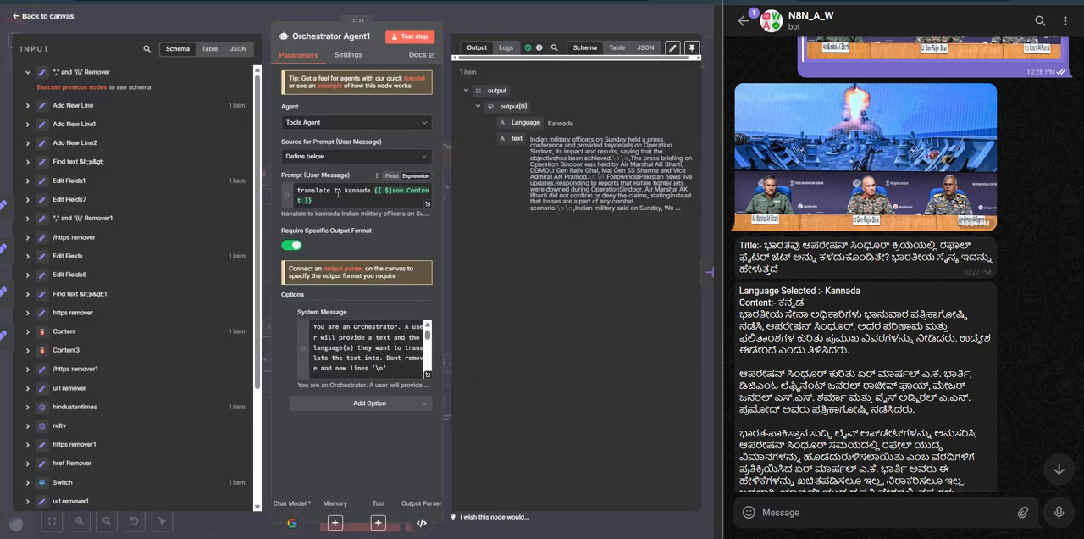
click(353, 192)
double_click(354, 193)
click(352, 202)
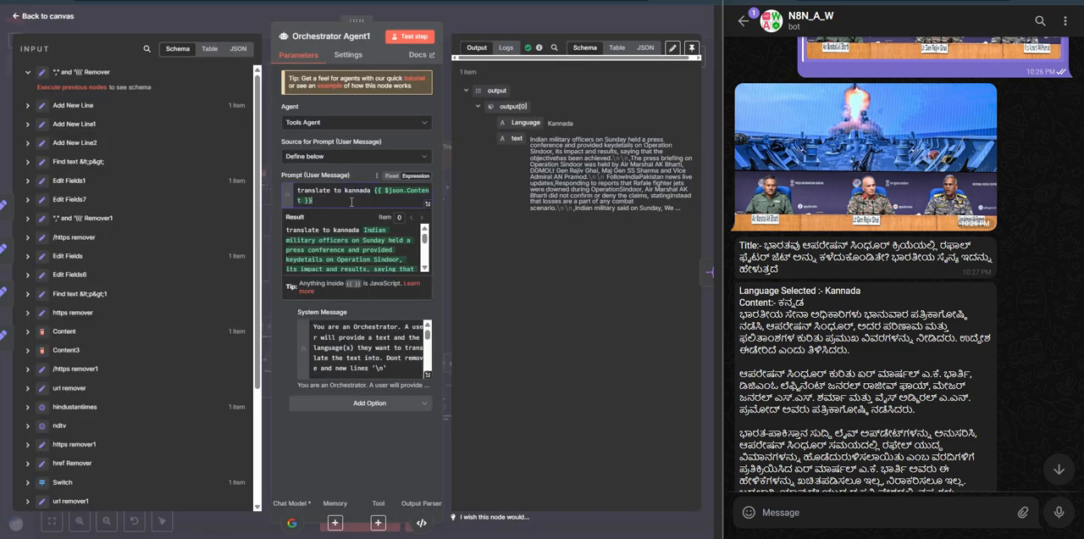
click(487, 25)
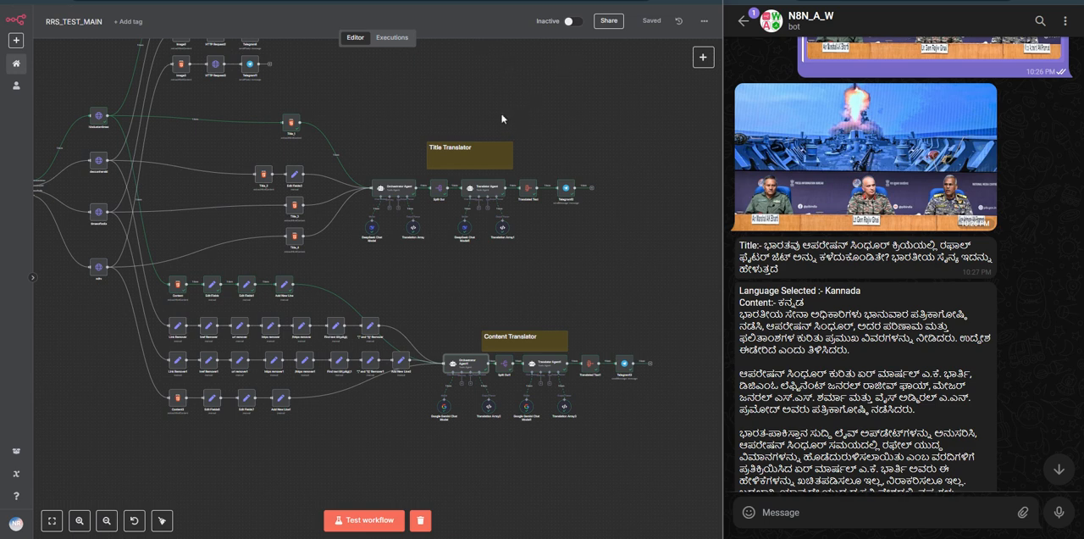
drag(384, 120, 419, 189)
drag(358, 158, 445, 163)
scroll(411, 178, down, 1)
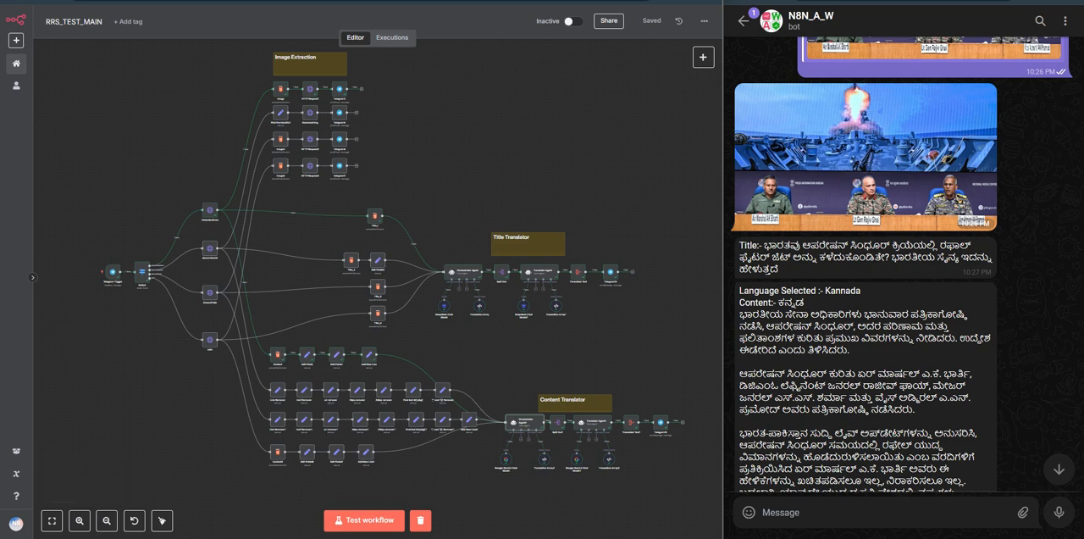
Step: Open the article 'All our pilots are back home' from The Times of India home page
click(769, 2)
scroll(807, 88, up, 10)
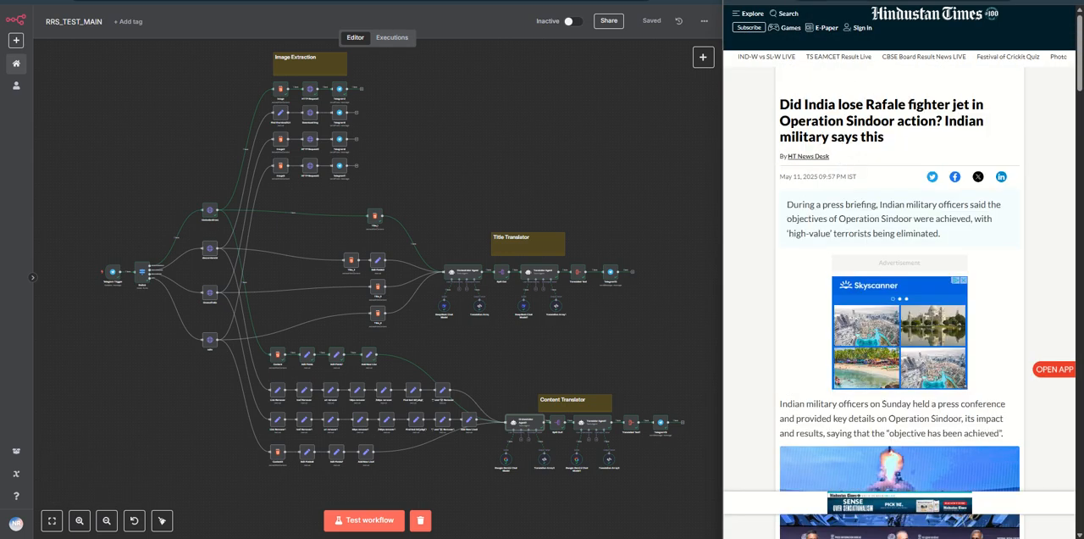
click(817, 2)
scroll(823, 119, up, 2)
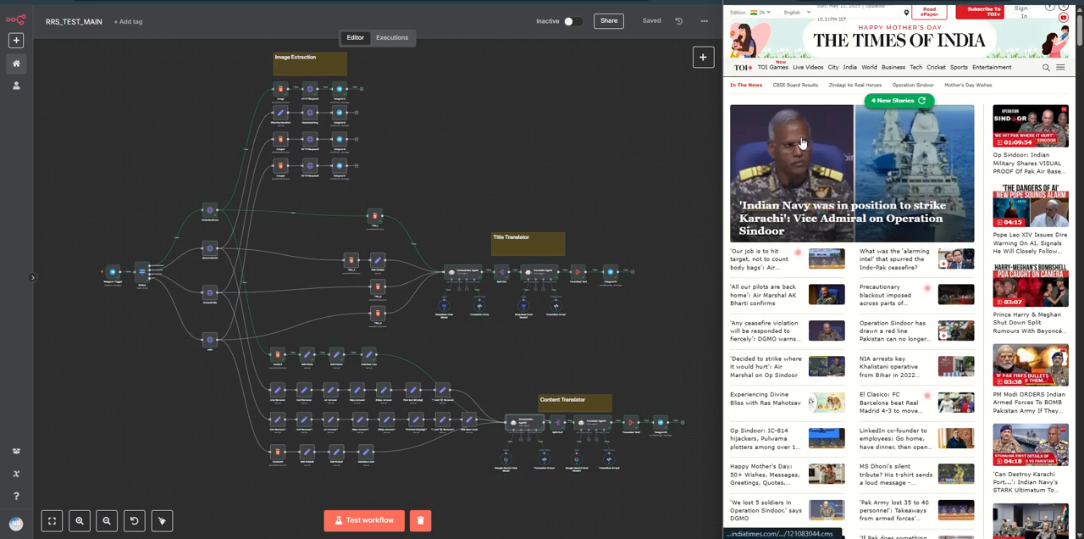
scroll(788, 187, down, 1)
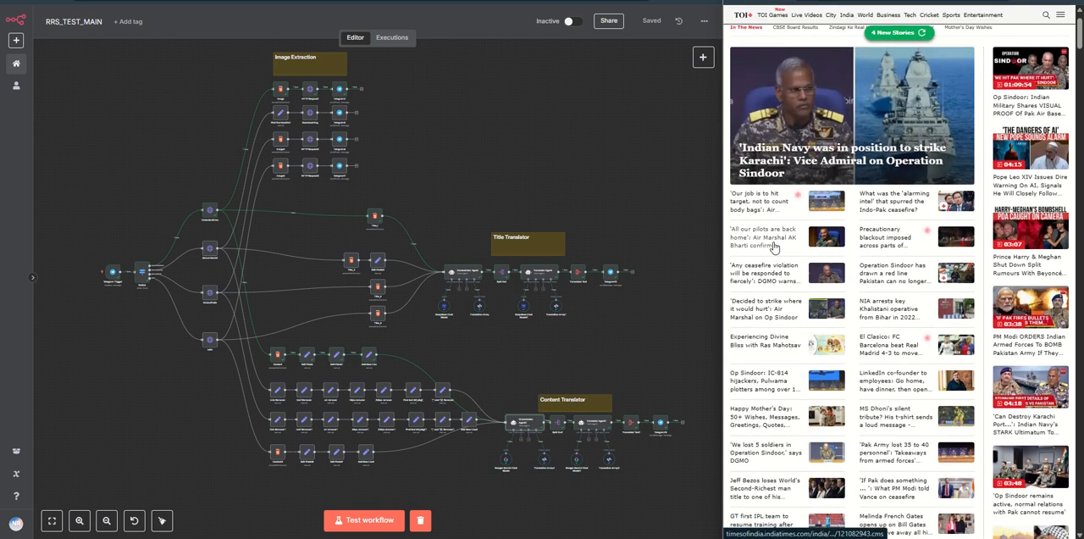
scroll(889, 56, up, 1)
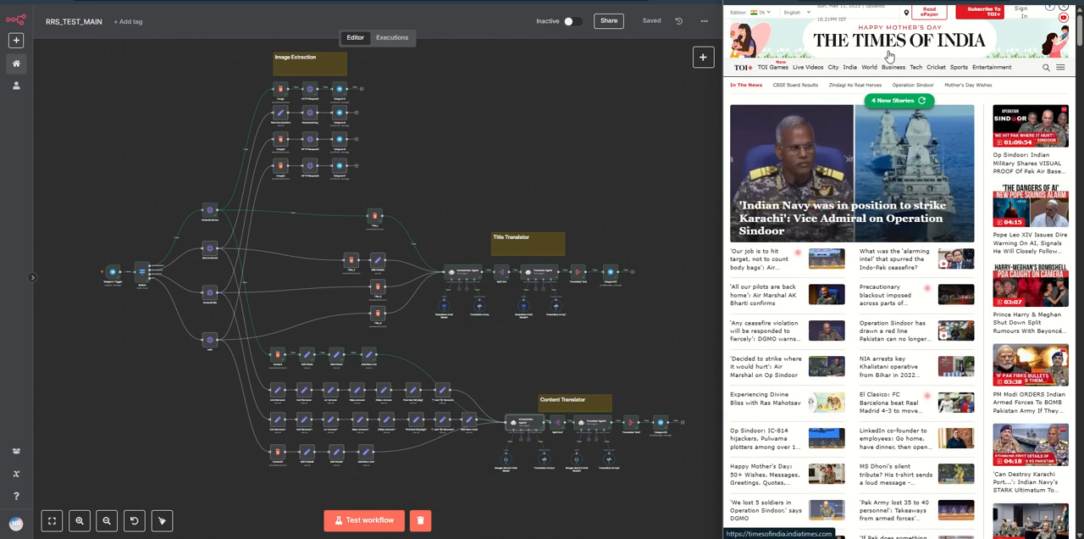
scroll(830, 170, down, 1)
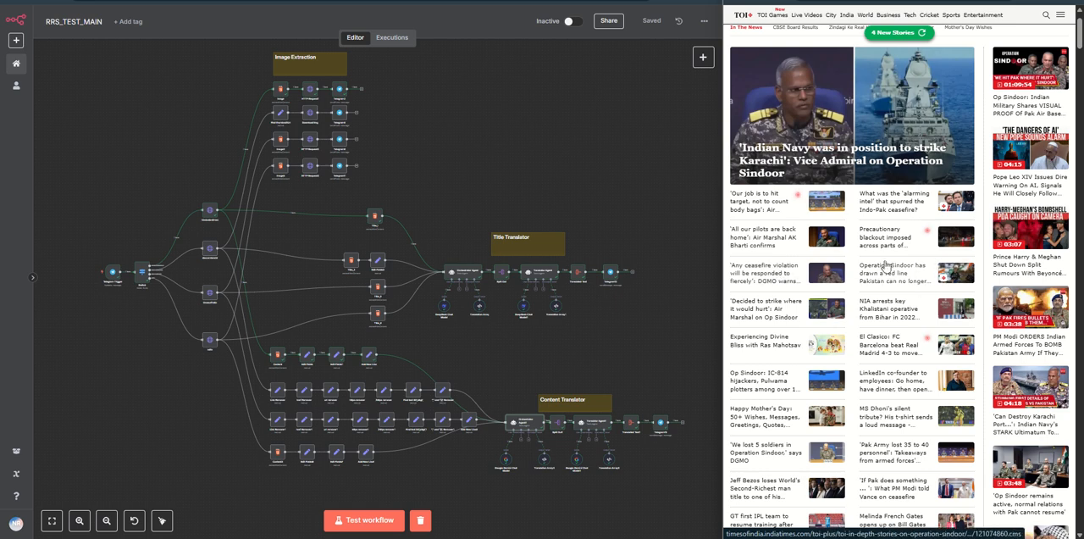
click(758, 242)
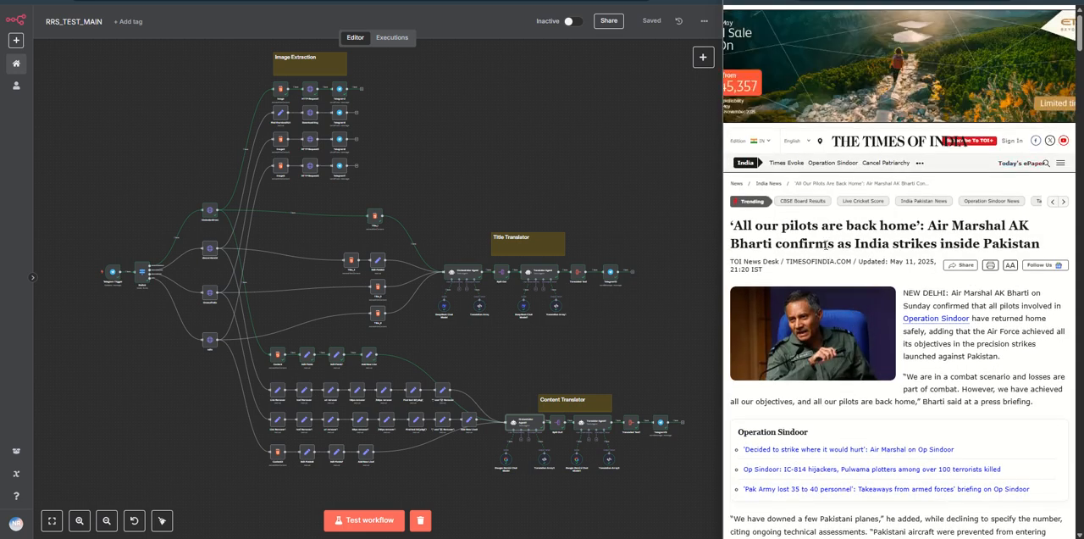
Step: Start a test run of the workflow and send the link of the Times of India article to the Telegram bot
scroll(837, 230, down, 2)
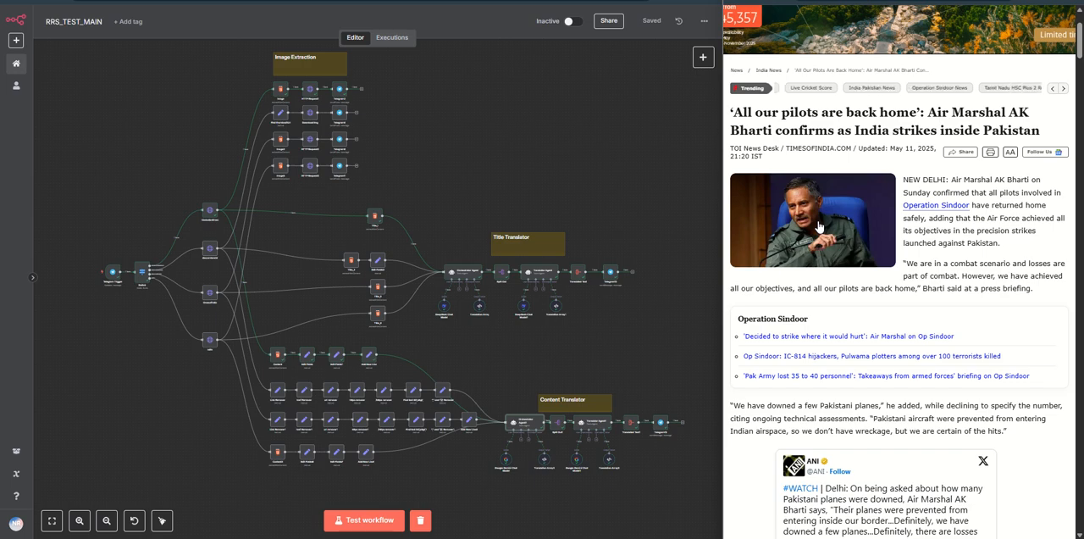
scroll(813, 230, down, 1)
scroll(813, 230, down, 6)
scroll(881, 80, up, 8)
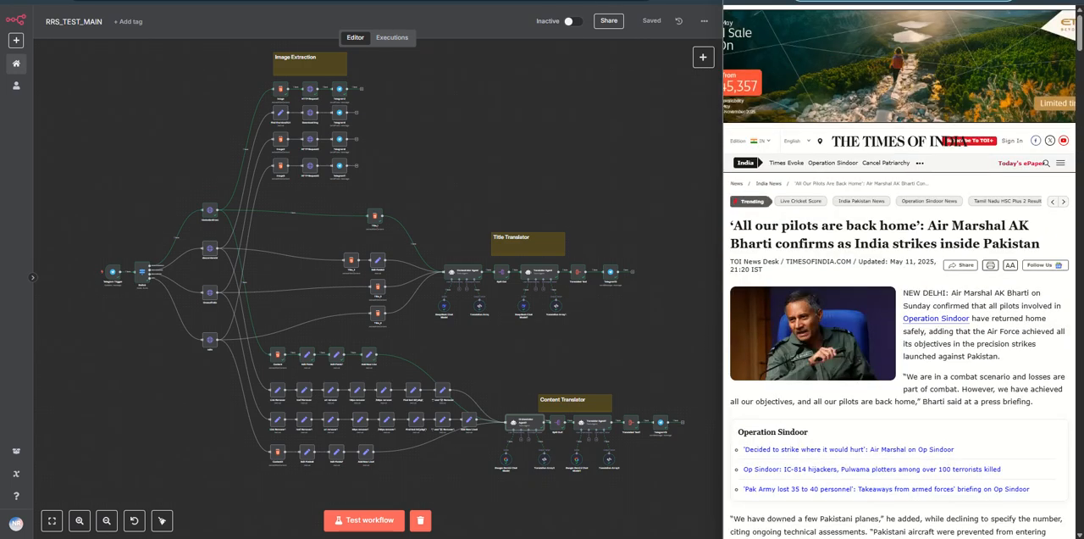
key(ctrl+Tab)
scroll(853, 413, down, 10)
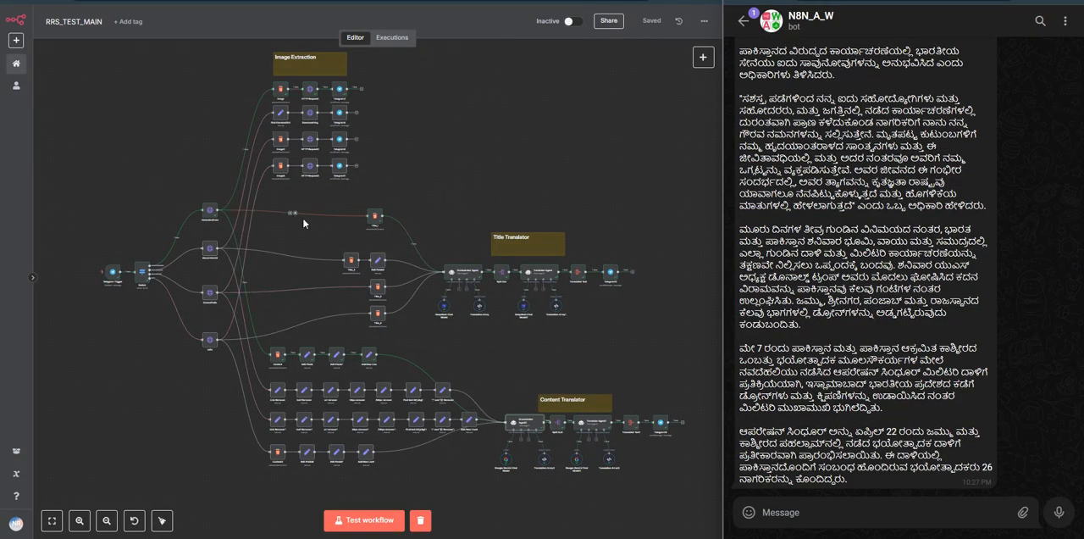
click(821, 512)
text(https://timesofindia.indiatimes.com/india/all-our-pilots-are-back-home-air-marshal-ak-bharti-confirms-as-india-strike-inside-pakistan/articleshow/121082943.cms)
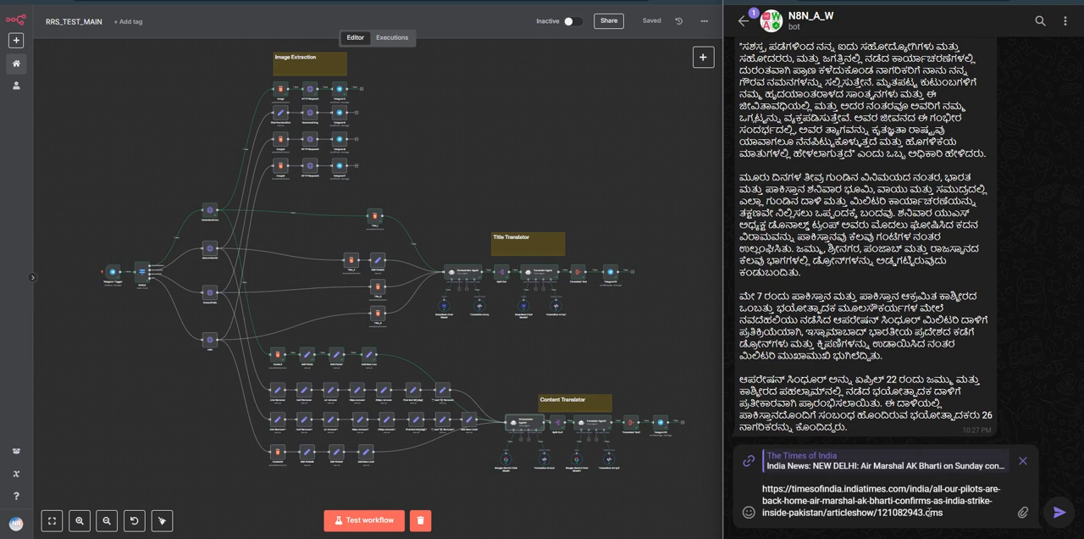
click(361, 520)
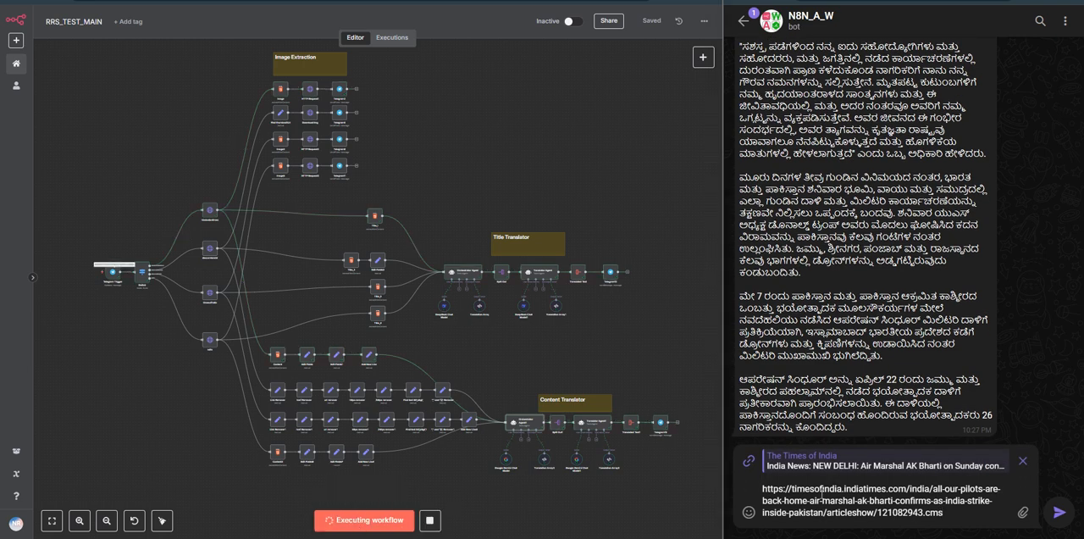
click(1059, 513)
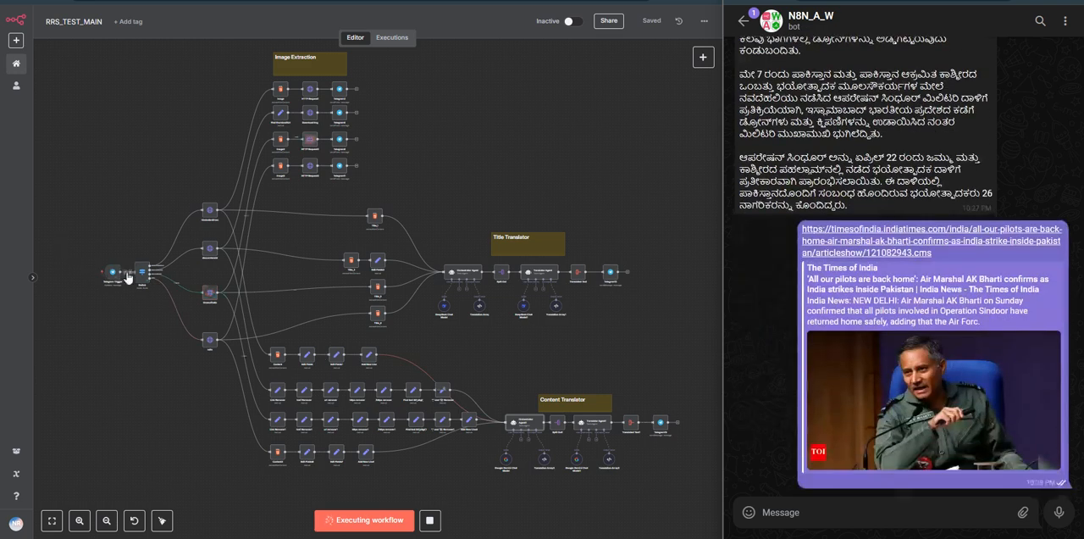
Step: Follow the run through the Title Translator branch and compare the bot's translated title with the Times of India headline
scroll(155, 308, up, 1)
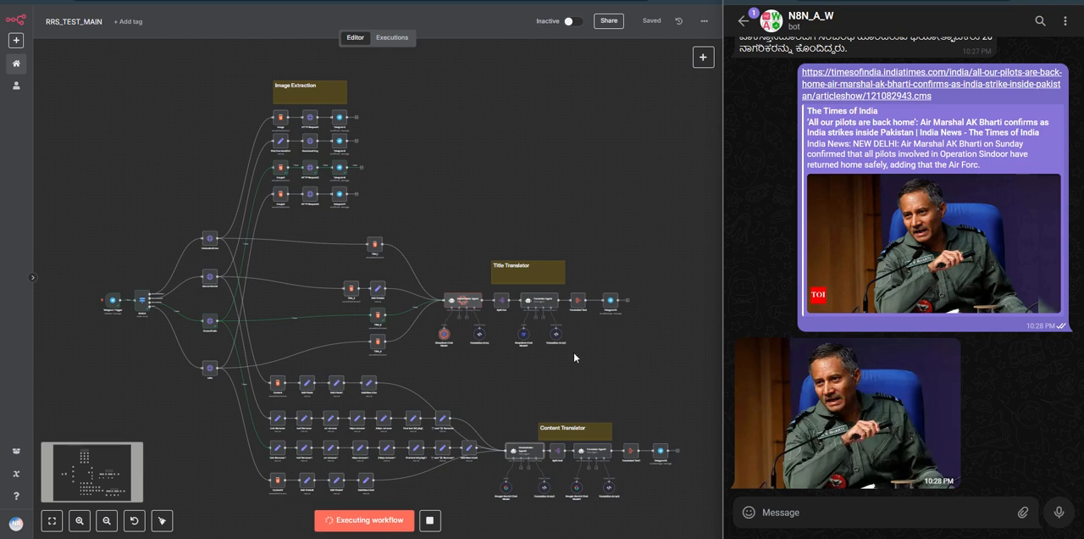
scroll(573, 351, up, 5)
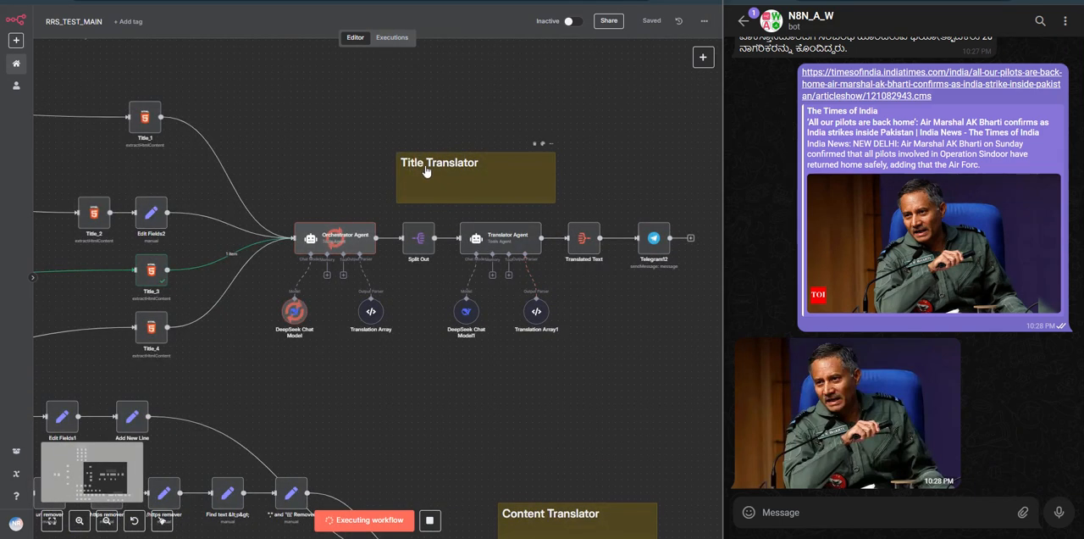
drag(594, 305, 555, 306)
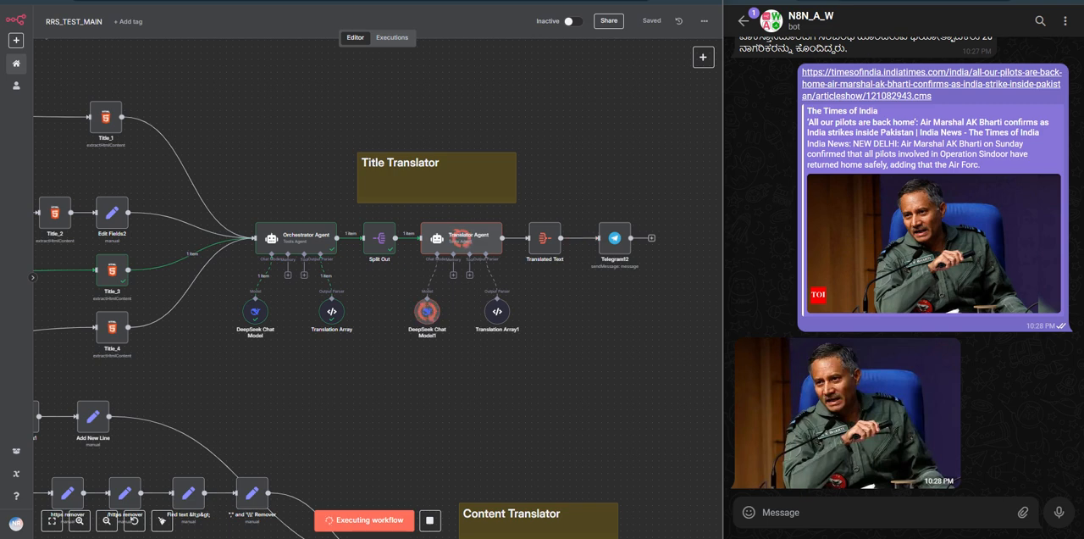
key(ctrl+Tab)
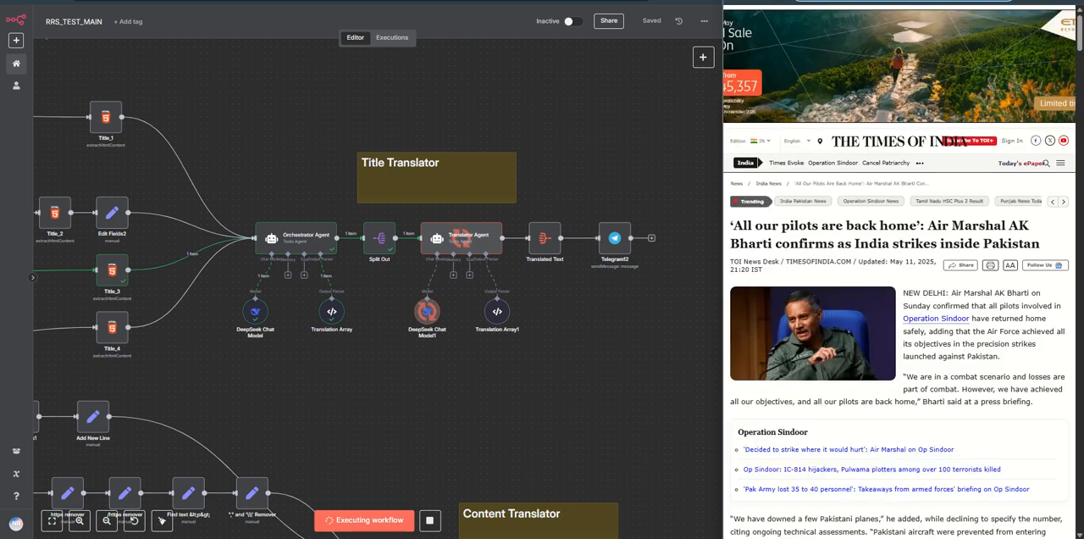
key(ctrl+shift+Tab)
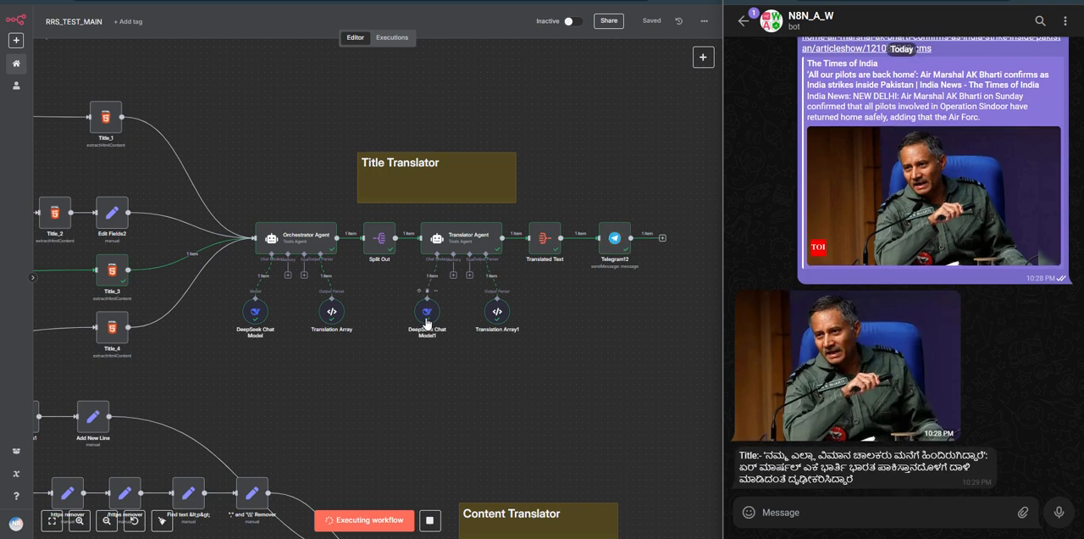
triple_click(796, 465)
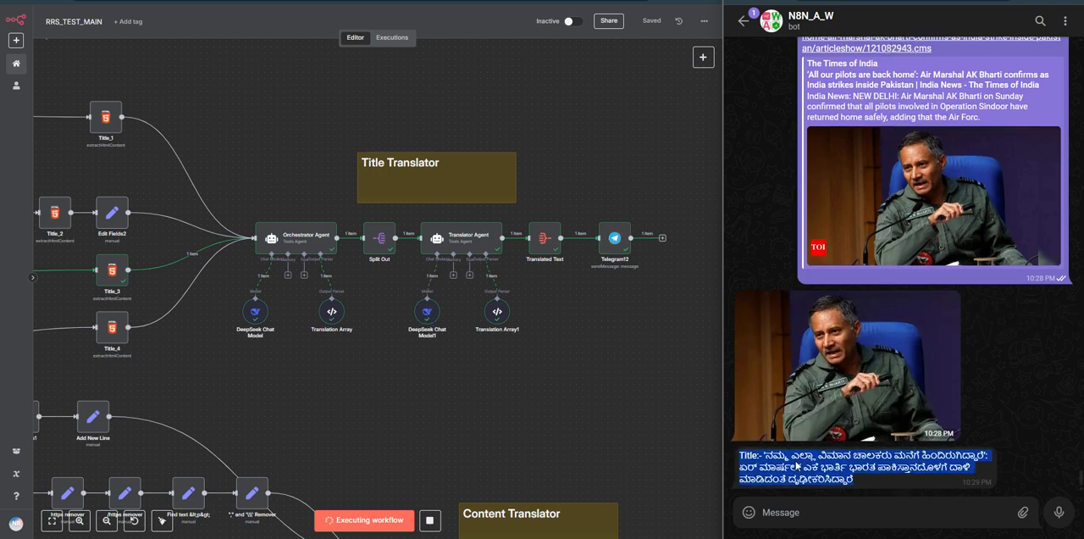
click(983, 404)
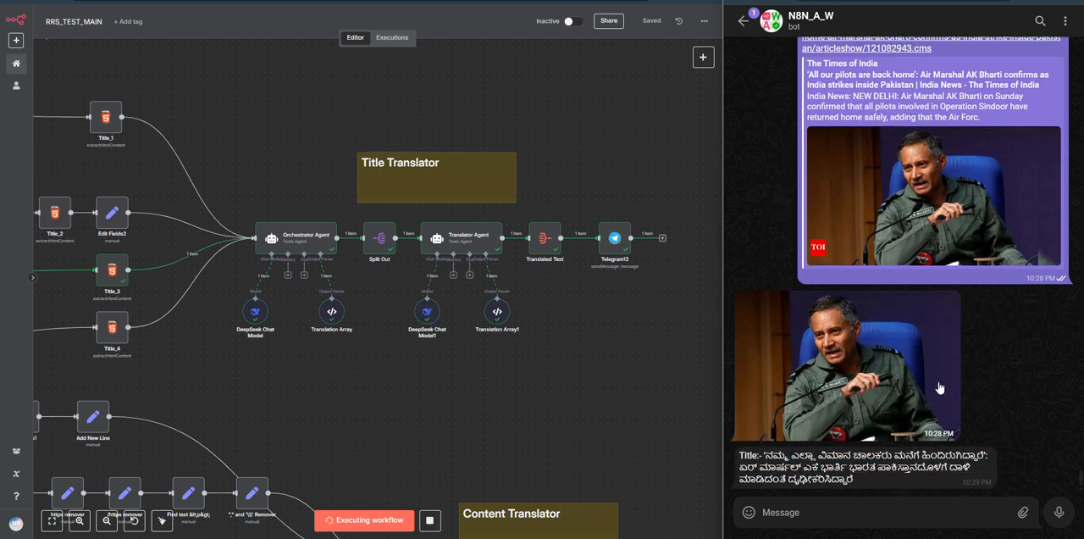
Step: Follow the run through the Content Translator branch and look over the body text of the Times of India article
scroll(613, 367, down, 2)
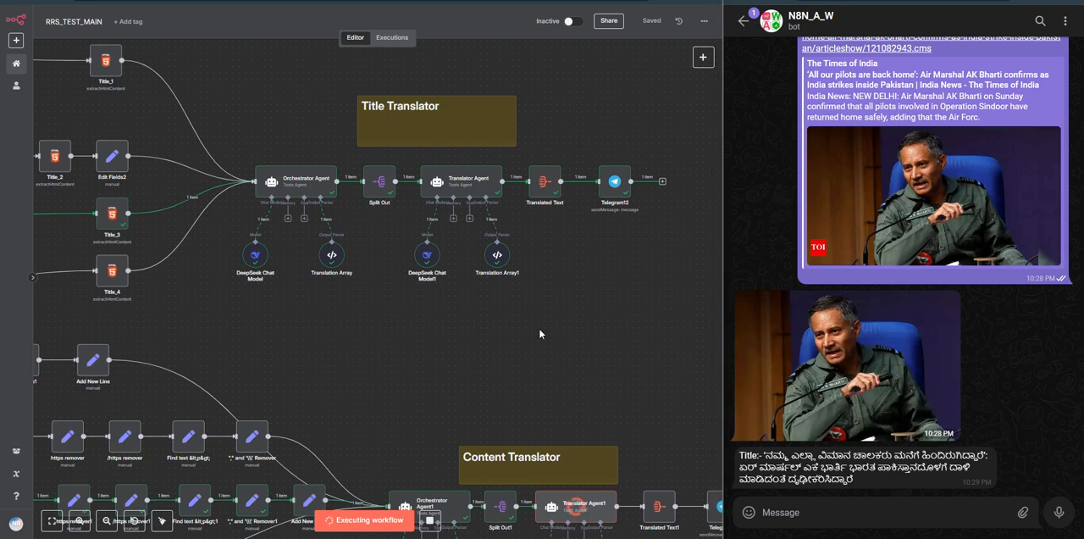
scroll(539, 327, down, 3)
drag(519, 340, 537, 259)
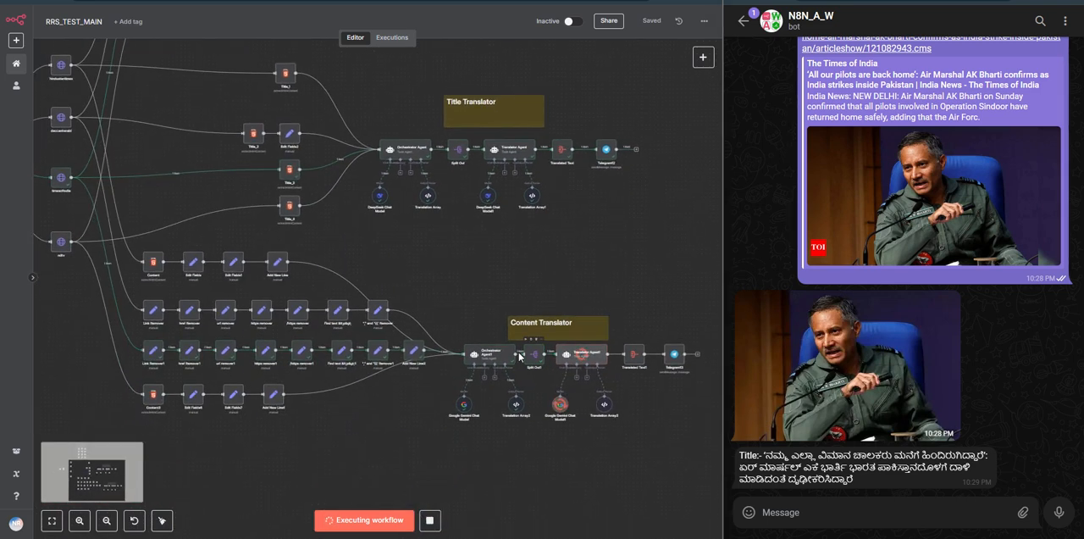
drag(636, 392, 623, 392)
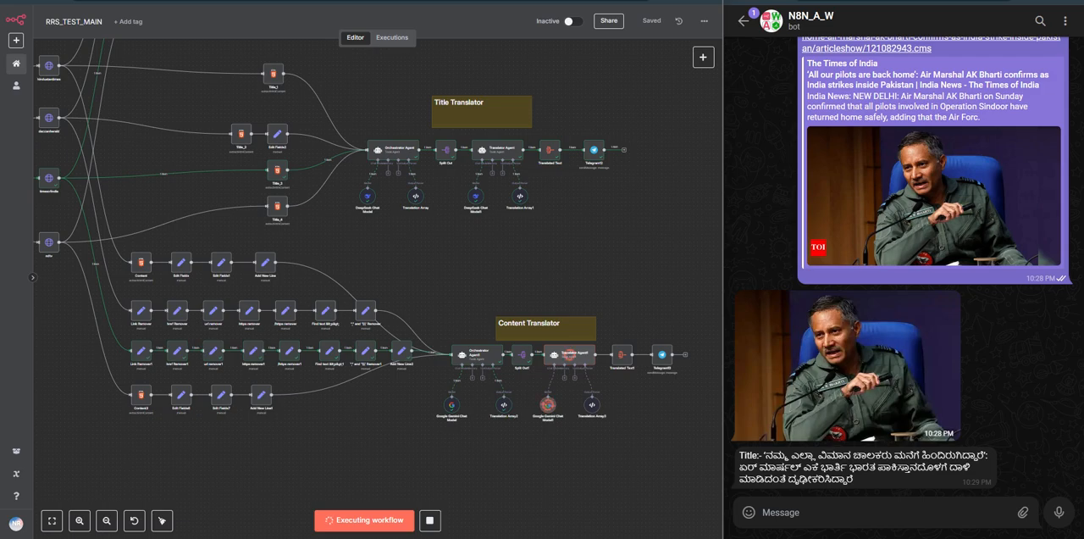
key(ctrl+Tab)
scroll(847, 211, down, 10)
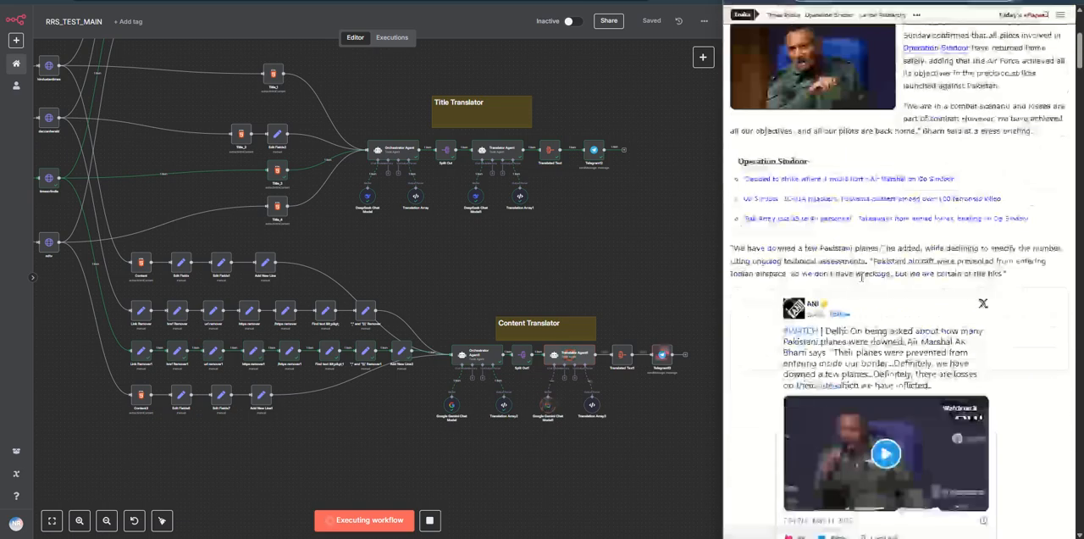
scroll(844, 268, up, 6)
key(ctrl+Tab)
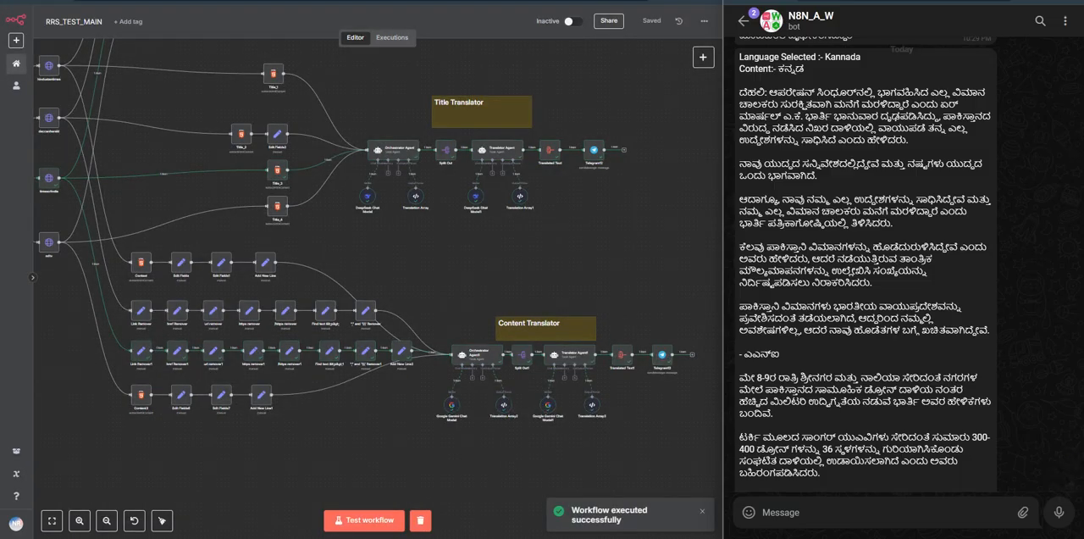
Step: Review the bot's reply in Telegram, from the image, title and selected language to the end of the translated content
scroll(857, 268, up, 2)
scroll(783, 339, up, 2)
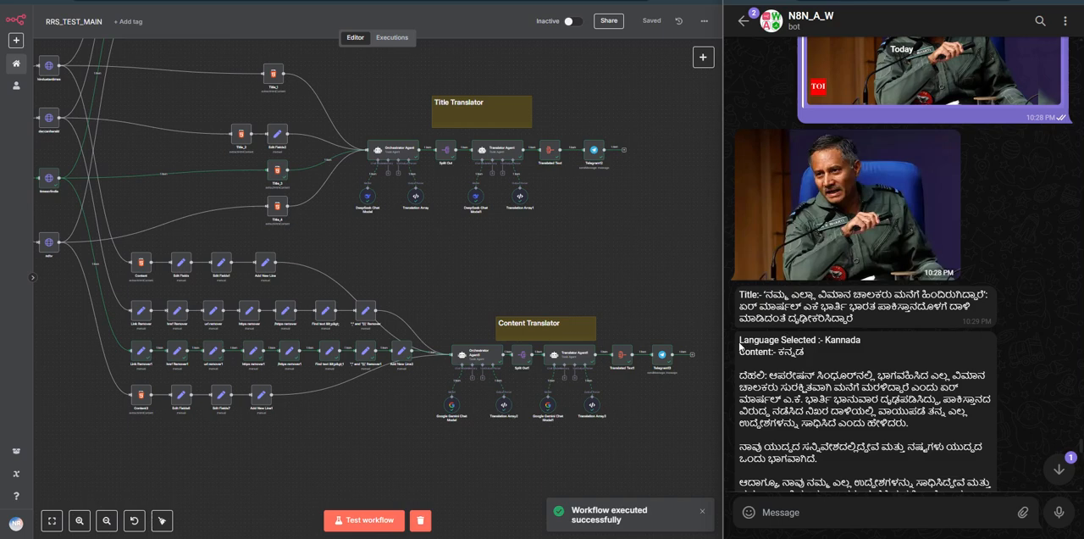
drag(740, 346, 860, 342)
click(851, 343)
scroll(844, 343, down, 2)
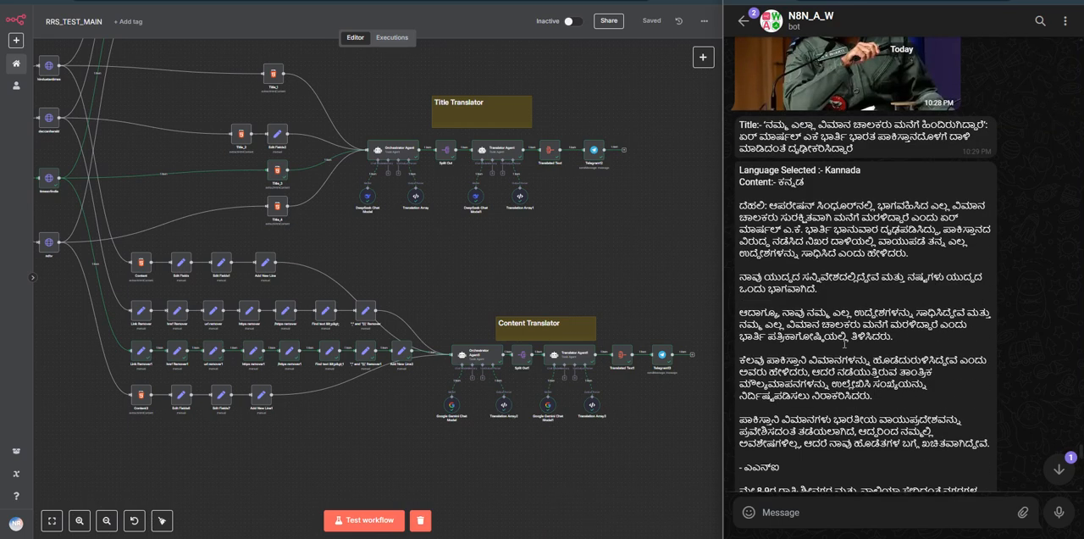
scroll(845, 343, down, 8)
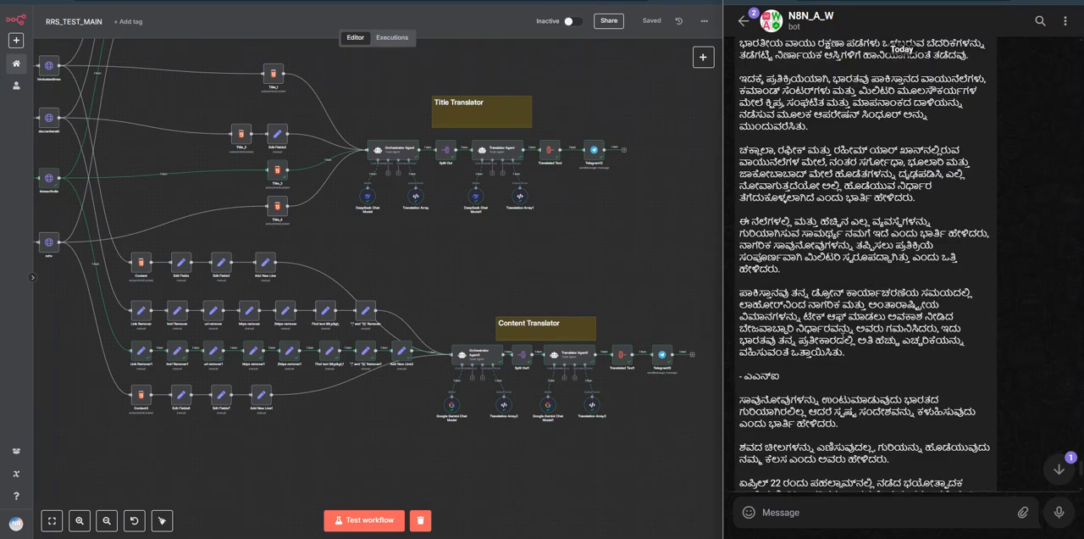
scroll(875, 238, down, 5)
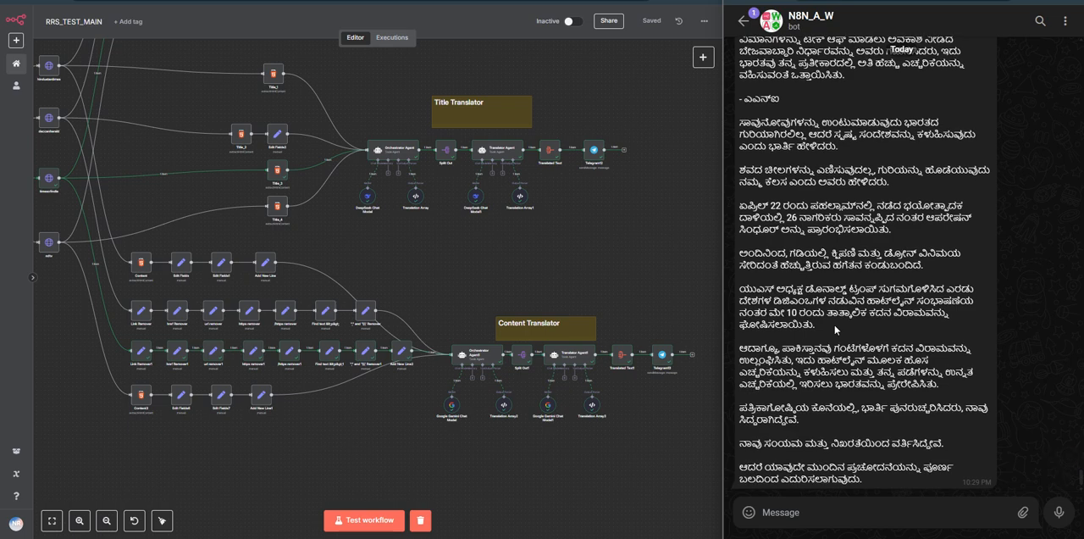
Step: Start another test run and send the bot the link of the NDTV article "Will Hit Terrorists In Pak"
click(857, 1)
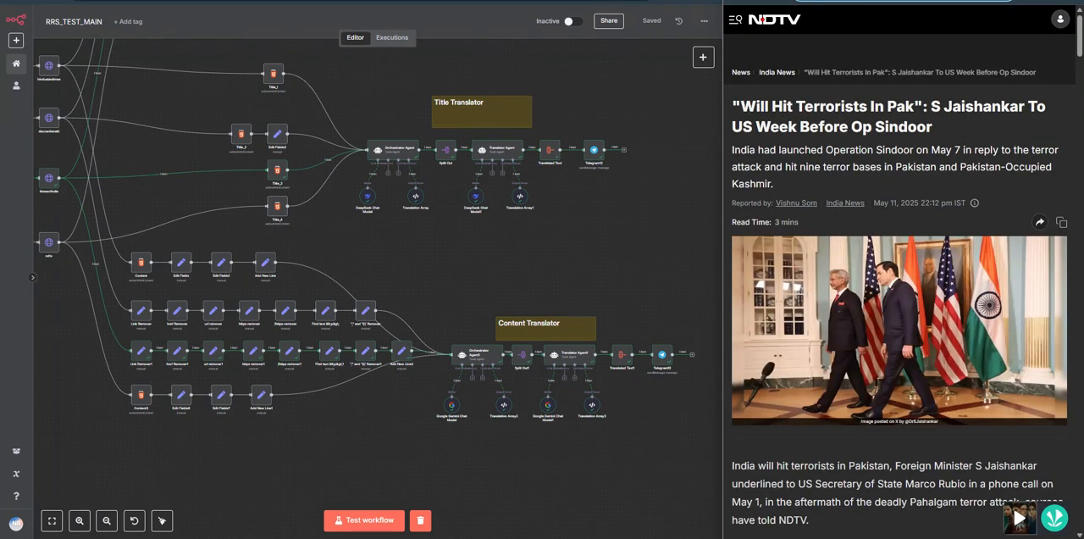
click(796, 1)
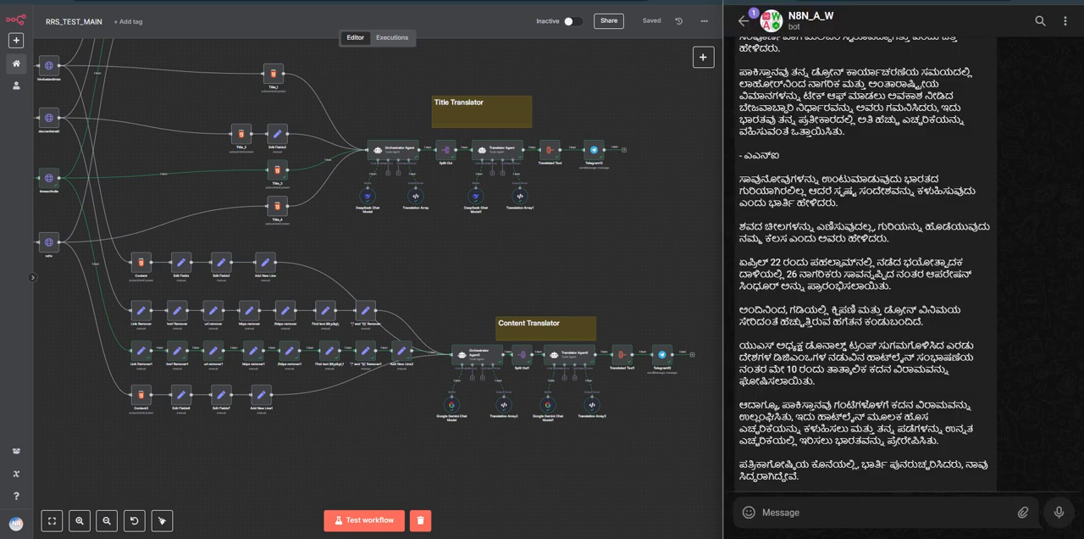
scroll(884, 443, down, 1)
text(https://www.ndtv.com/india-news/will-hit-terrorists-in-pak-s-jaishankar-to-us-week-before-op-sindoor-8388884#pfrom=home-ndtv_topscroll)
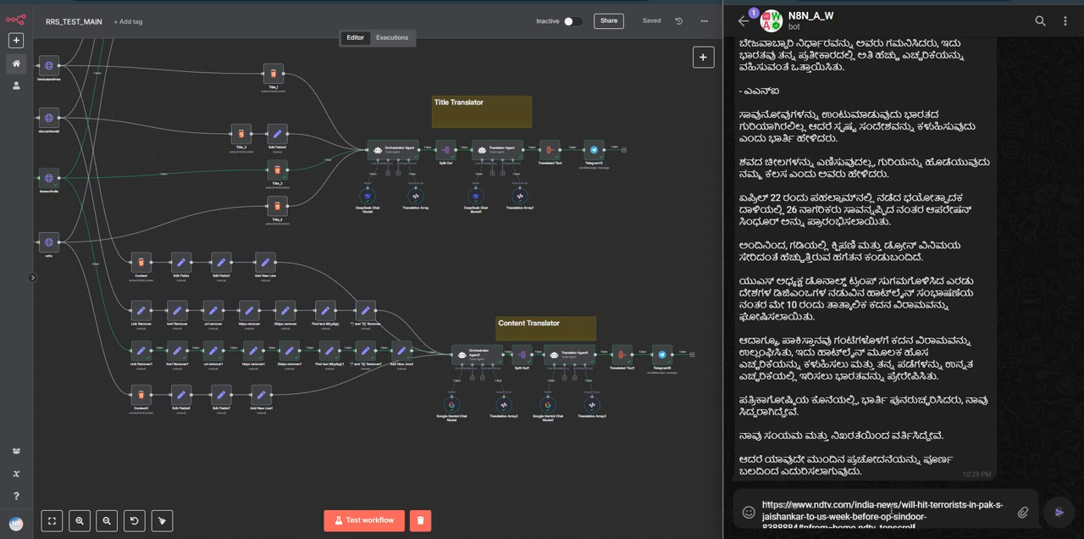
drag(411, 443, 501, 493)
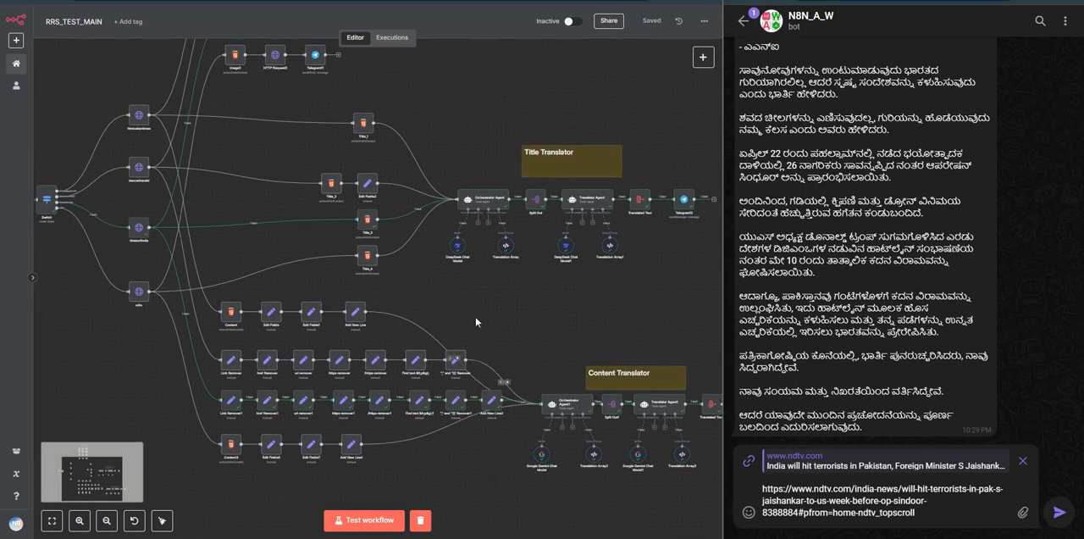
drag(476, 315, 538, 347)
click(389, 520)
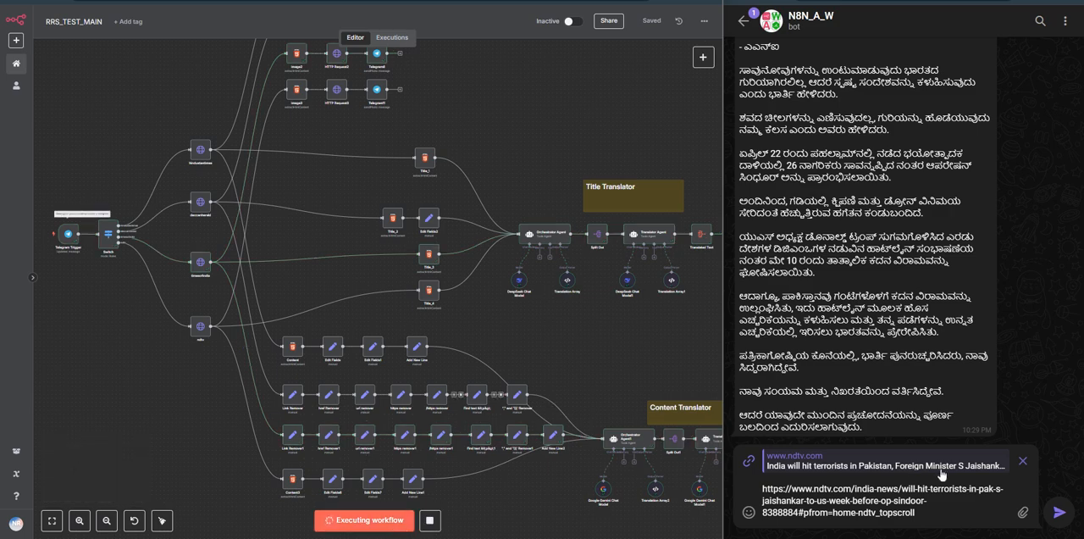
click(1058, 512)
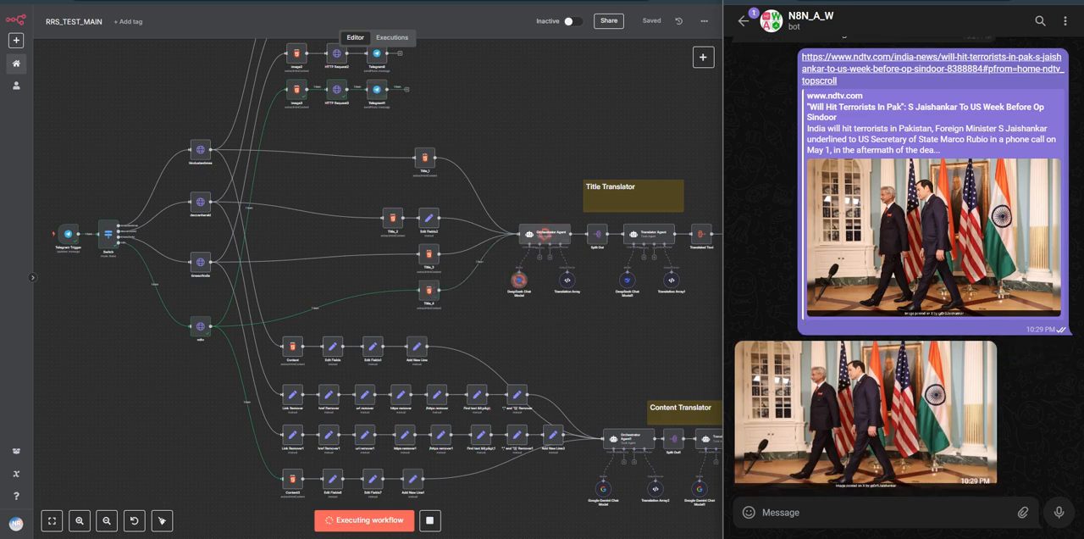
Step: Open the NDTV article from the chat, look over its headline, image and opening text, and return to the bot chat
click(873, 237)
scroll(873, 237, down, 5)
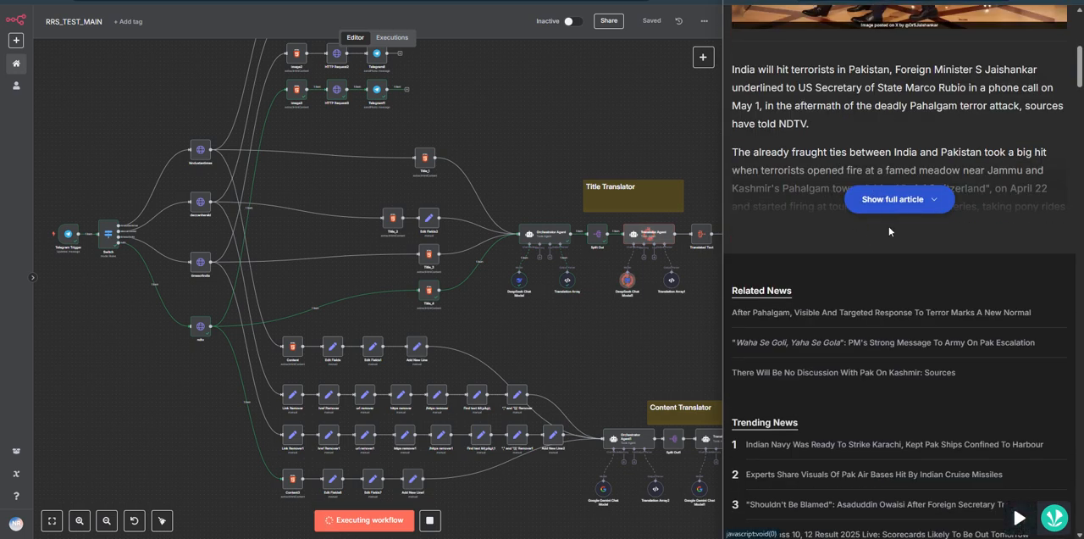
scroll(886, 256, up, 4)
scroll(886, 256, up, 2)
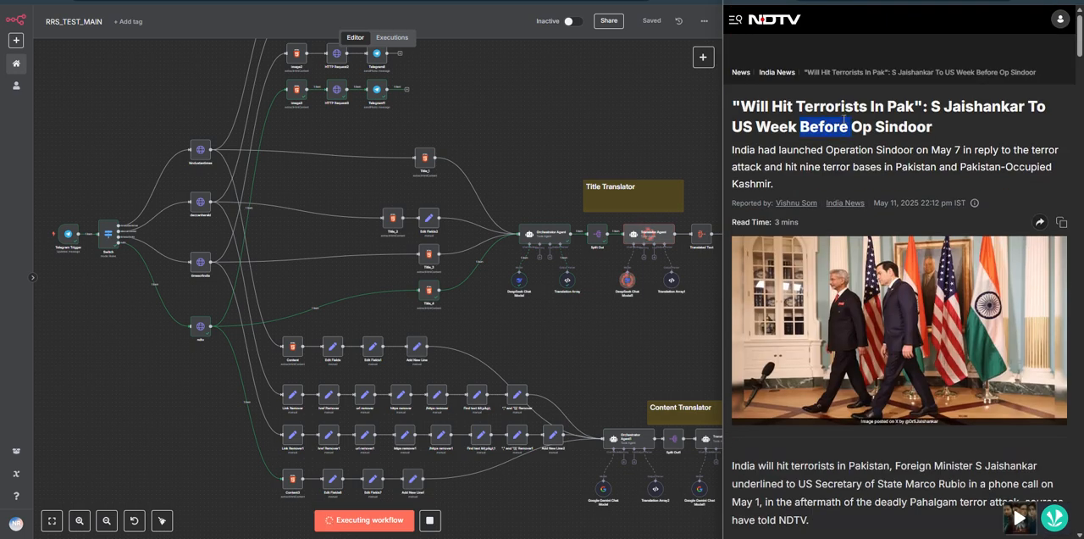
triple_click(830, 122)
key(ctrl+Tab)
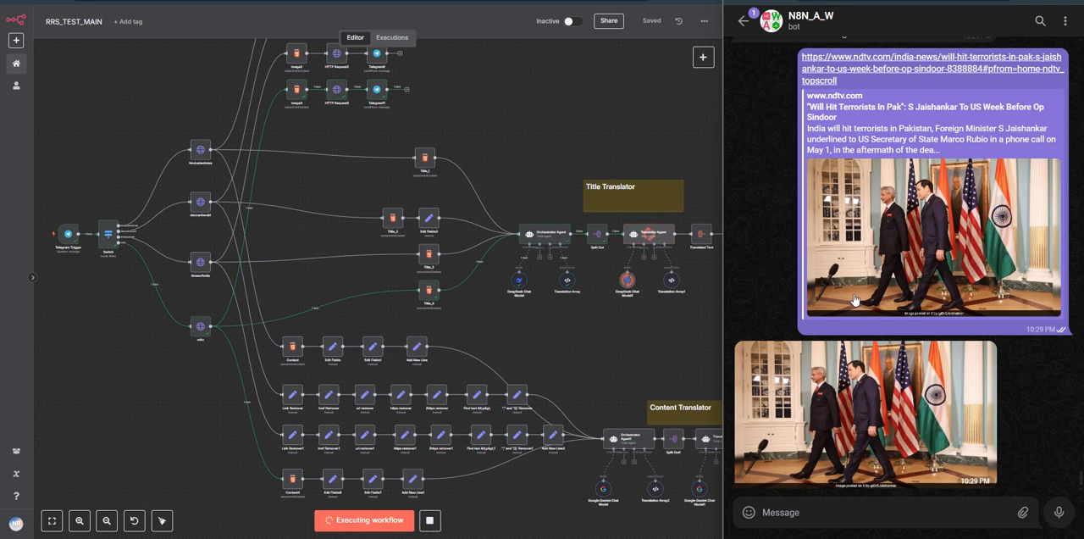
Step: Follow the NDTV run through the Title Translator and Content Translator branches and look over the source article's body text
scroll(578, 254, right, 3)
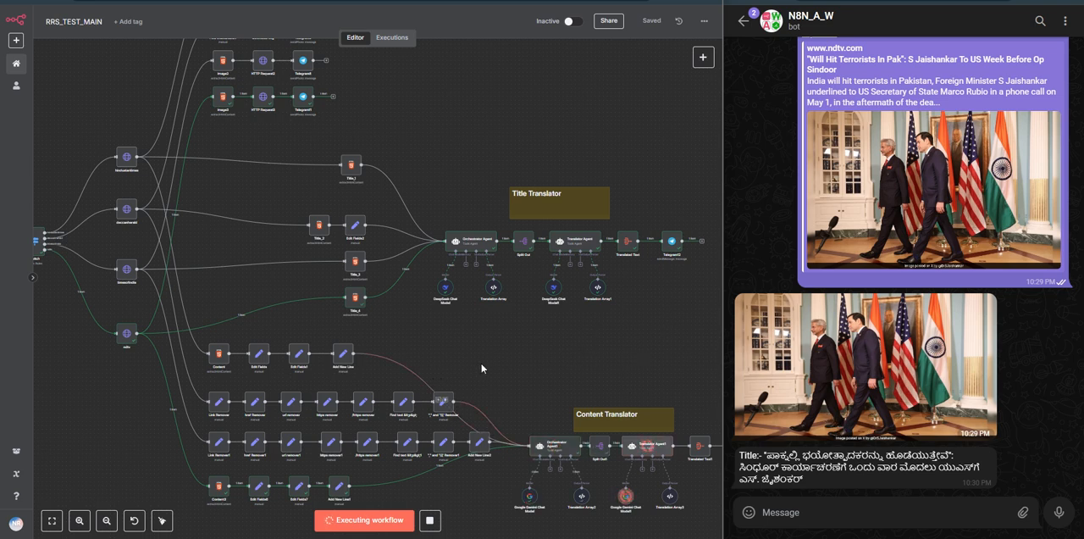
scroll(480, 367, down, 2)
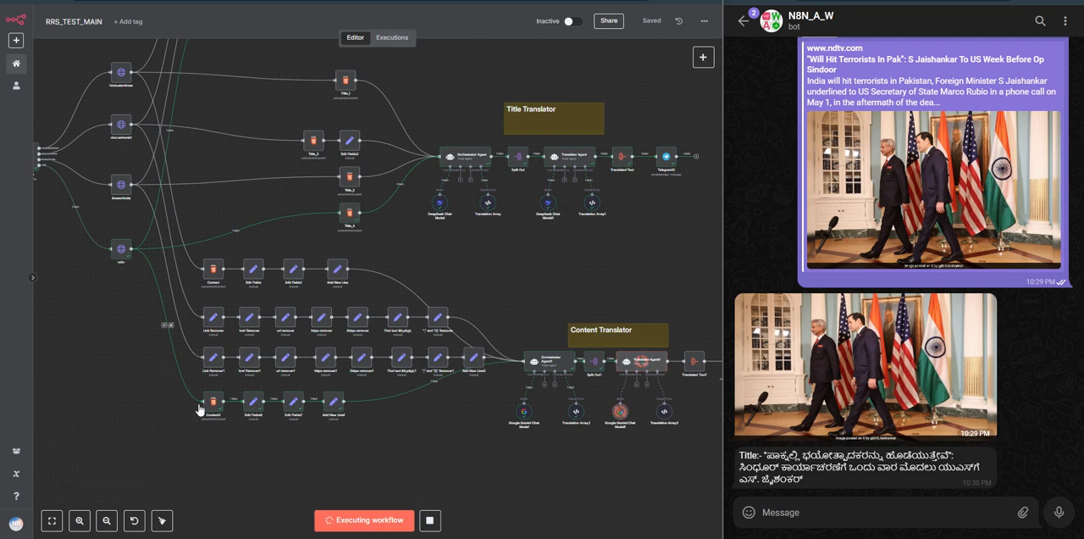
scroll(574, 424, right, 2)
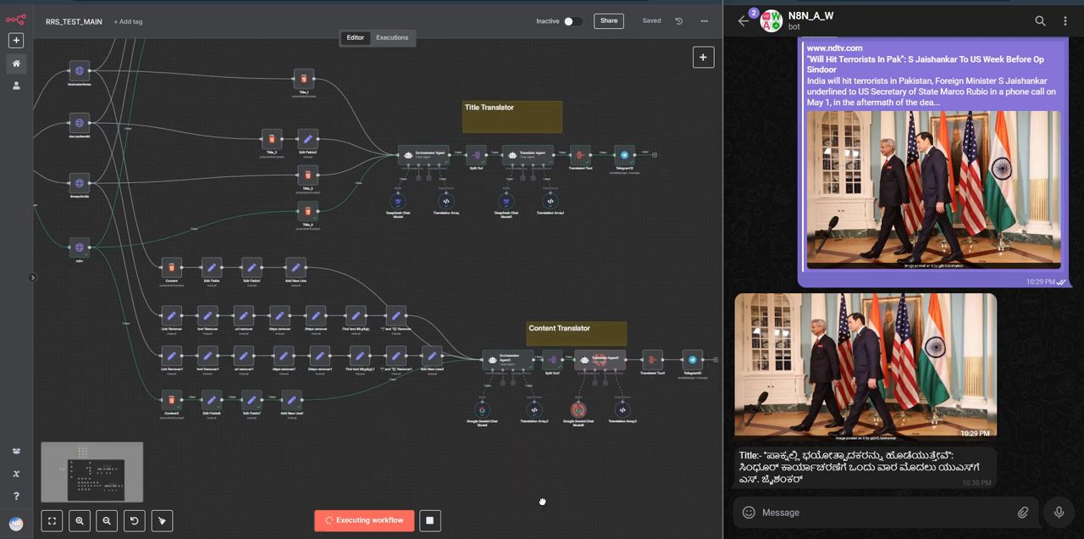
click(838, 56)
scroll(834, 319, down, 5)
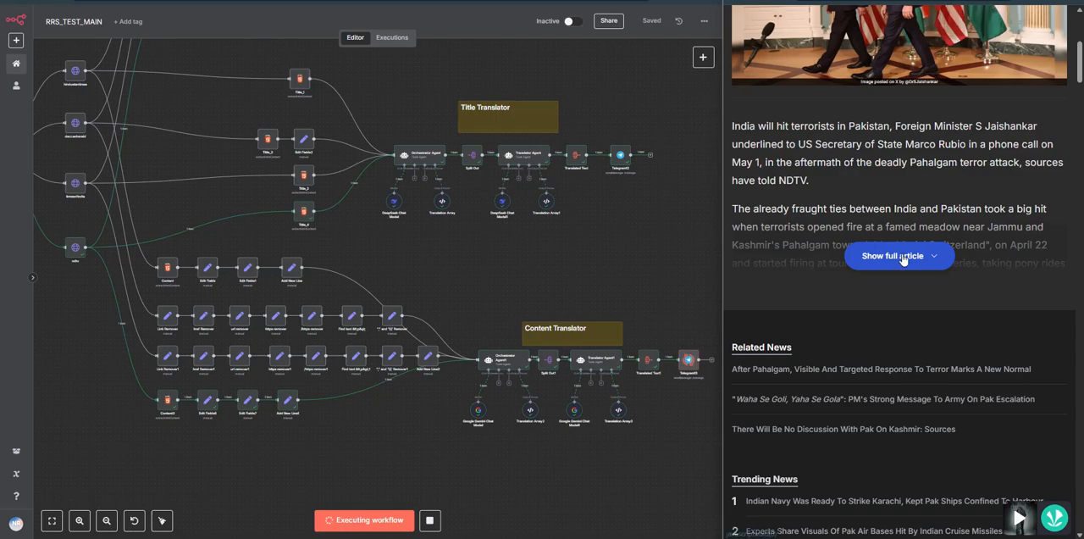
key(ctrl+w)
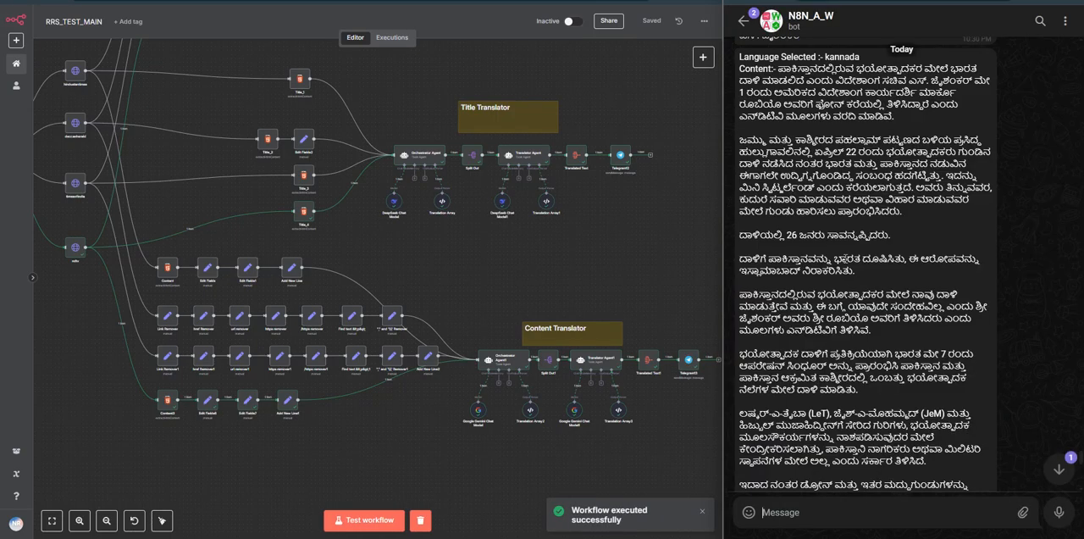
Step: Review the bot's NDTV reply in Telegram, from the image, title and selected language through the translated content
scroll(852, 308, down, 1)
scroll(852, 308, up, 4)
scroll(852, 308, down, 1)
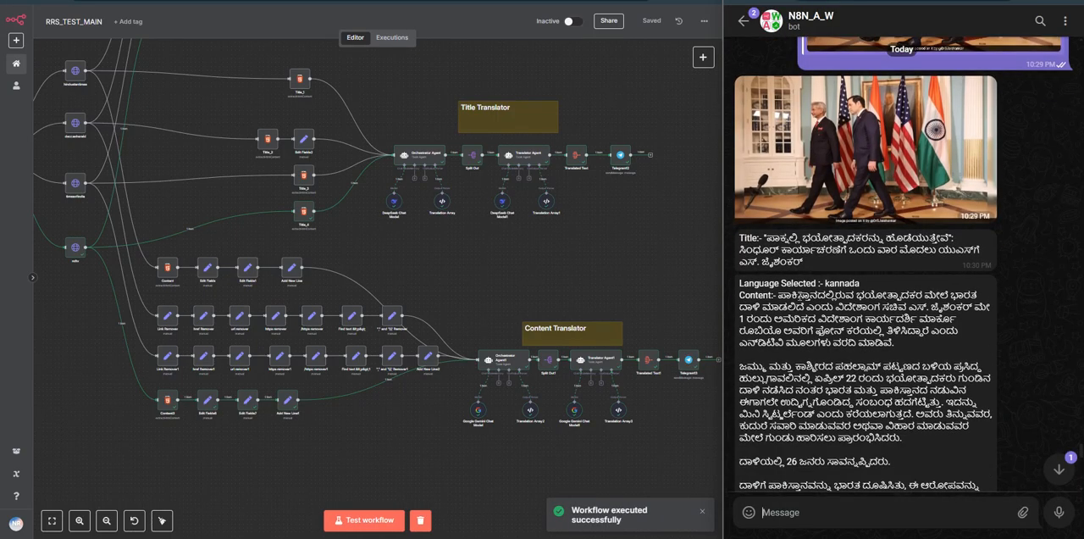
drag(739, 283, 862, 283)
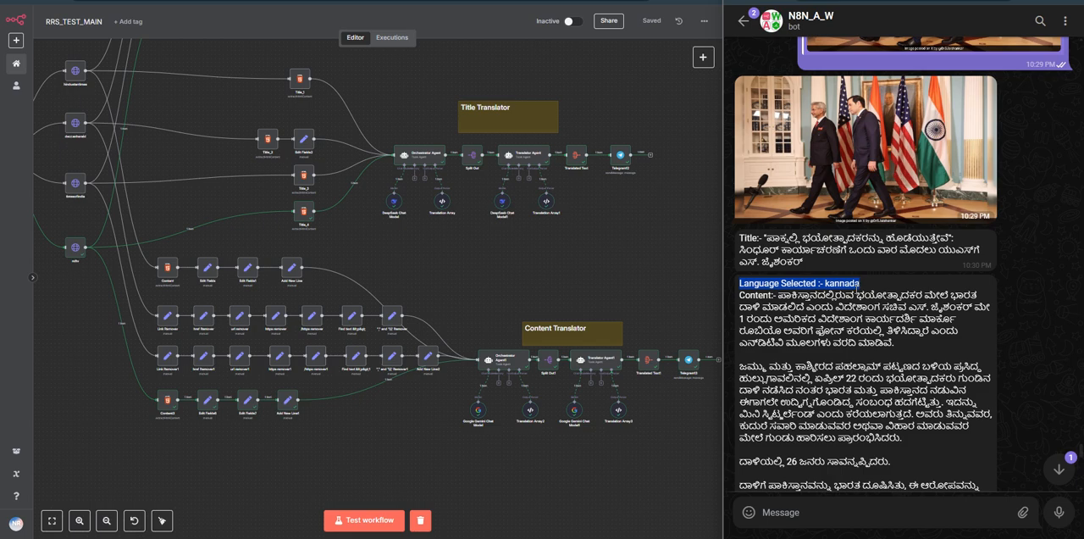
triple_click(851, 286)
click(849, 288)
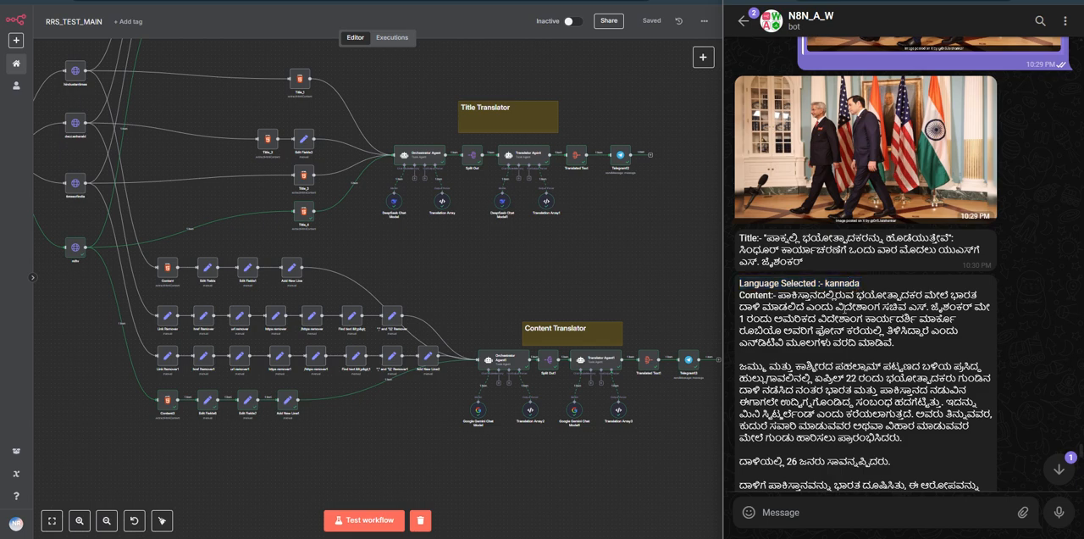
scroll(849, 287, down, 10)
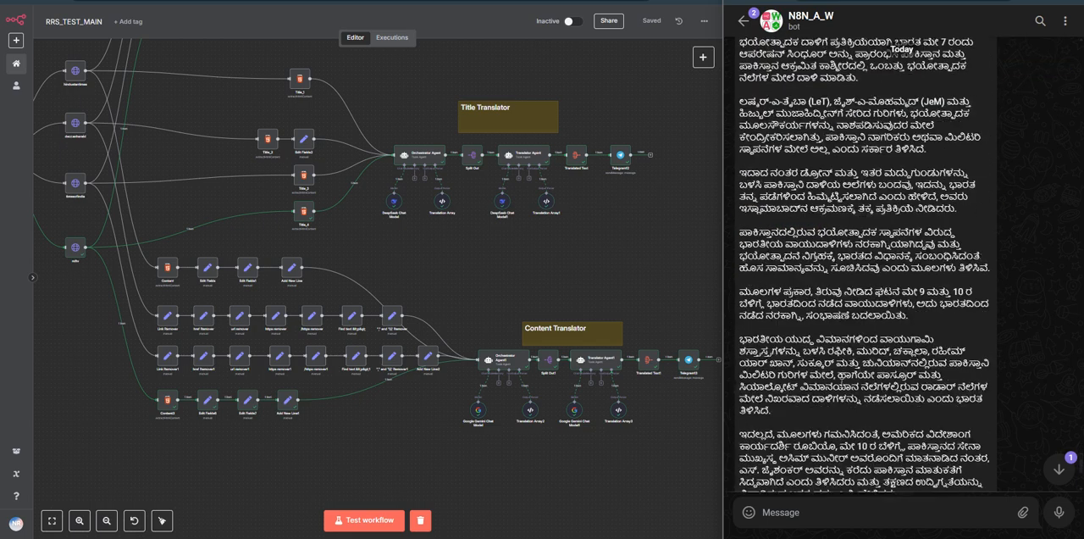
Step: Start another test run and send the bot the link of the Deccan Herald article "Wahan se goli chalegi, toh yahan se gola chalega"
click(863, 0)
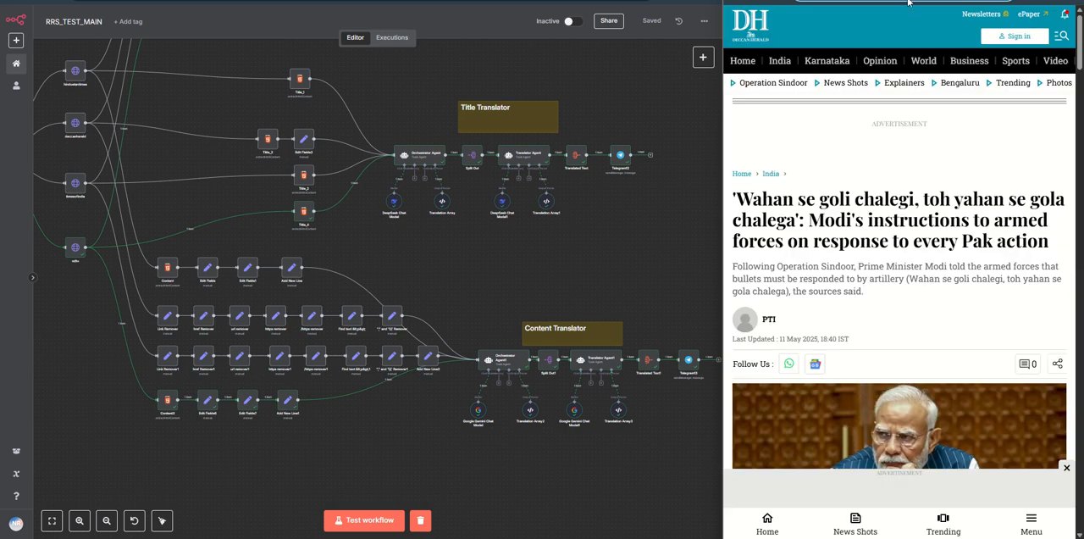
key(ctrl+Tab)
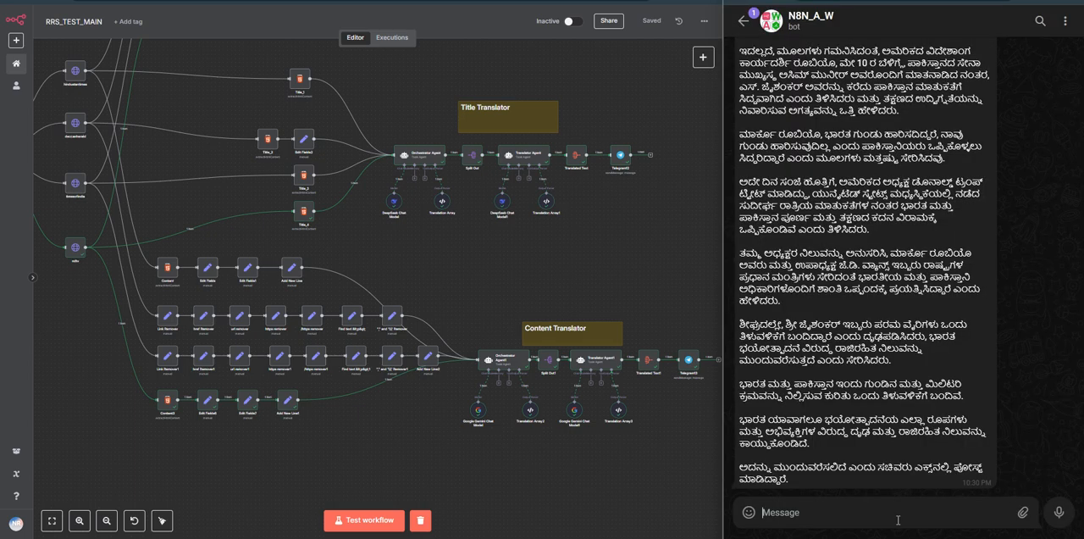
text(https://www.deccanherald.com/india/wahan-se-goli-chalegi-toh-yahan-se-gola-chalega-modis-instructions-to-armed-forces-on-response-to-every-pak-action-3535494)
click(370, 519)
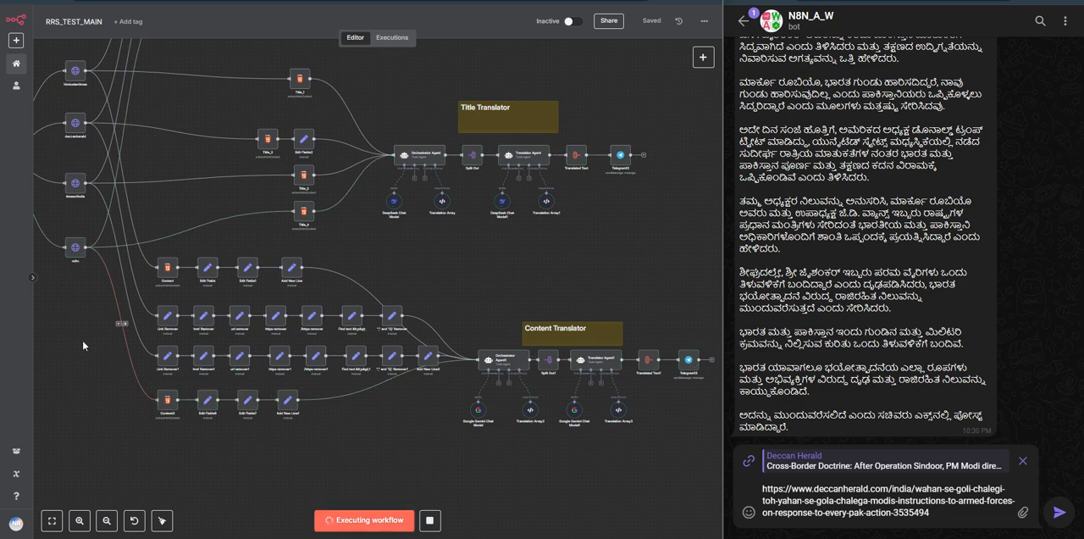
drag(82, 340, 285, 421)
scroll(205, 304, up, 5)
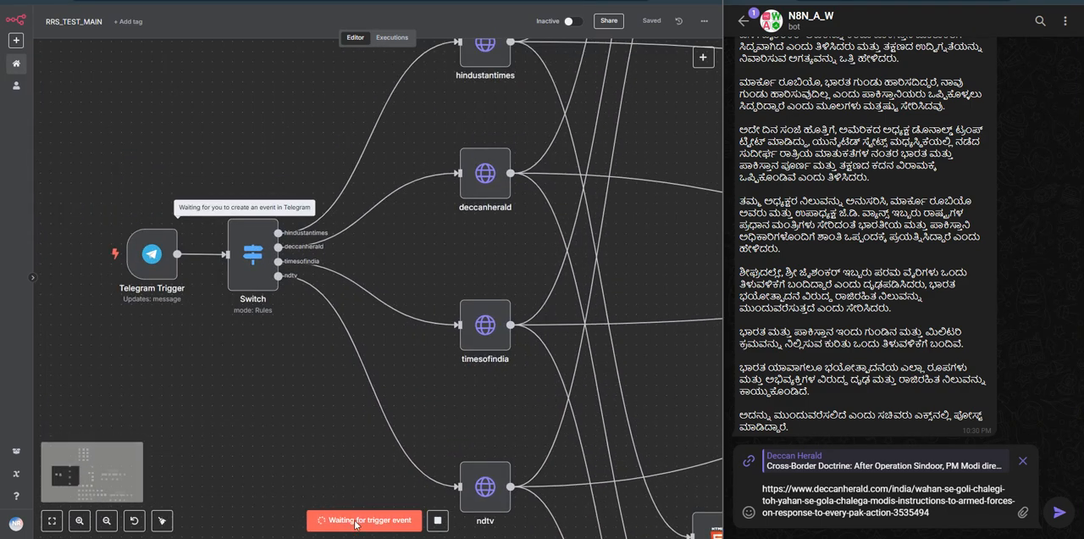
mouse_move(175, 207)
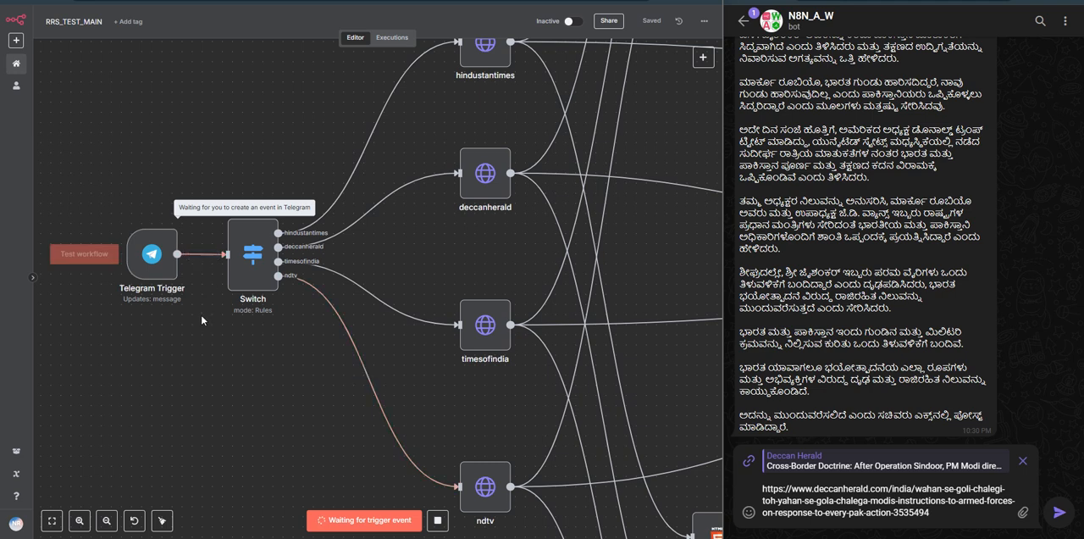
click(1060, 512)
Step: Follow the Deccan Herald run from the Telegram Trigger through the Switch and deccanherald nodes, and check the returned image
drag(264, 347, 166, 353)
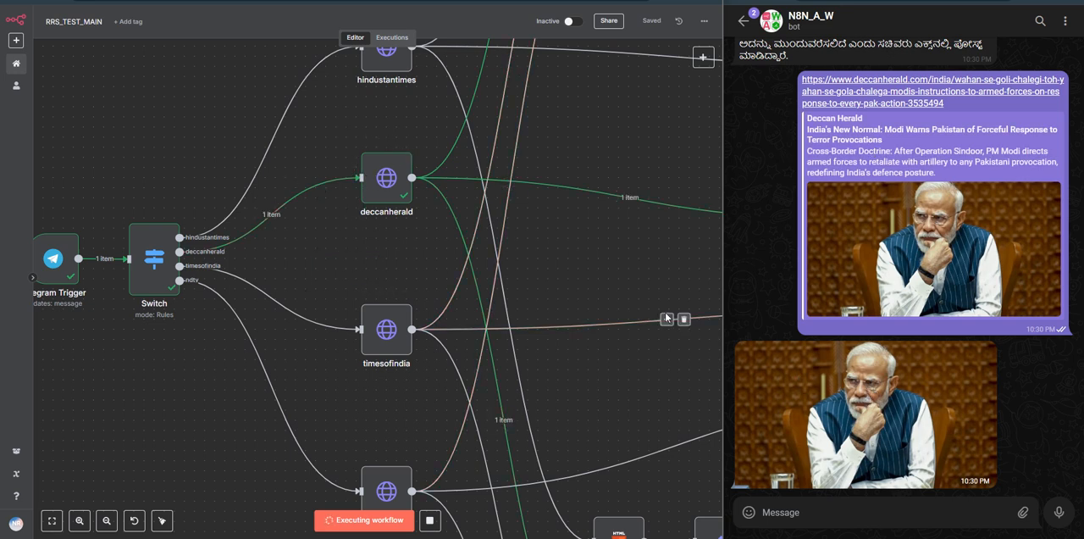
scroll(573, 276, down, 2)
drag(552, 283, 503, 267)
drag(527, 300, 496, 314)
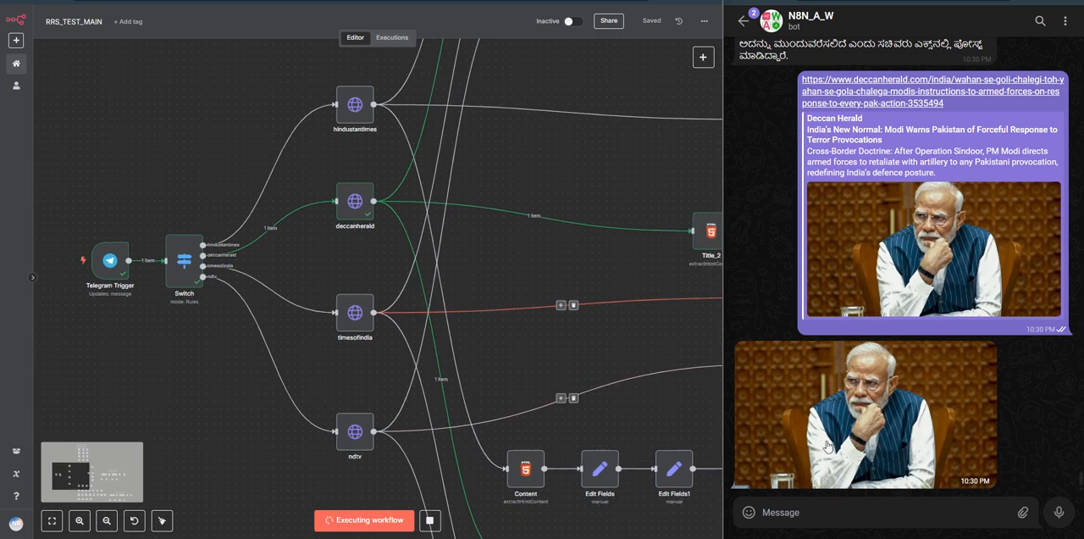
scroll(573, 282, down, 4)
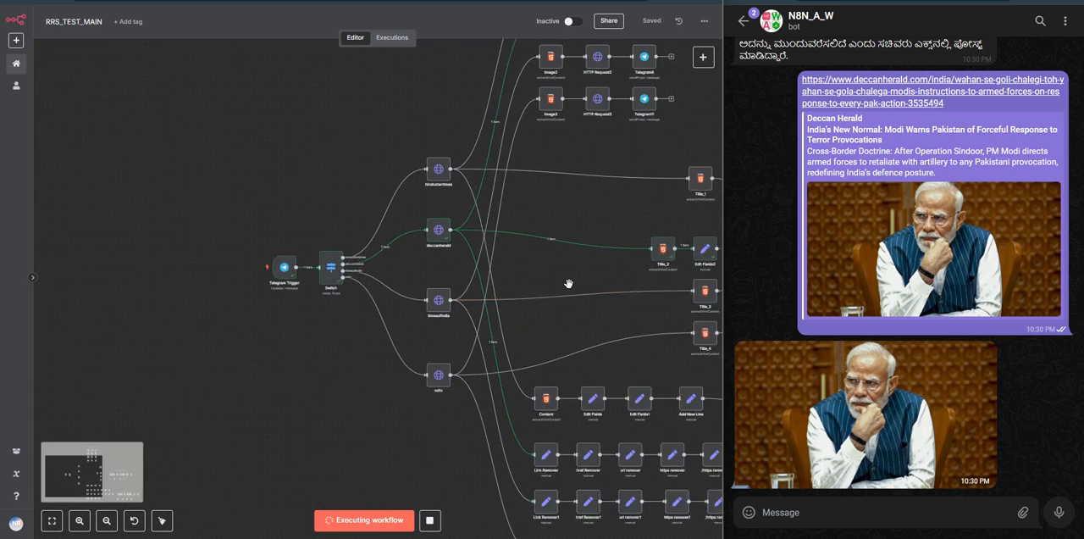
Step: Follow the Deccan Herald run through the Title Translator and Content Translator branches and examine the bot's translated title
scroll(574, 281, up, 2)
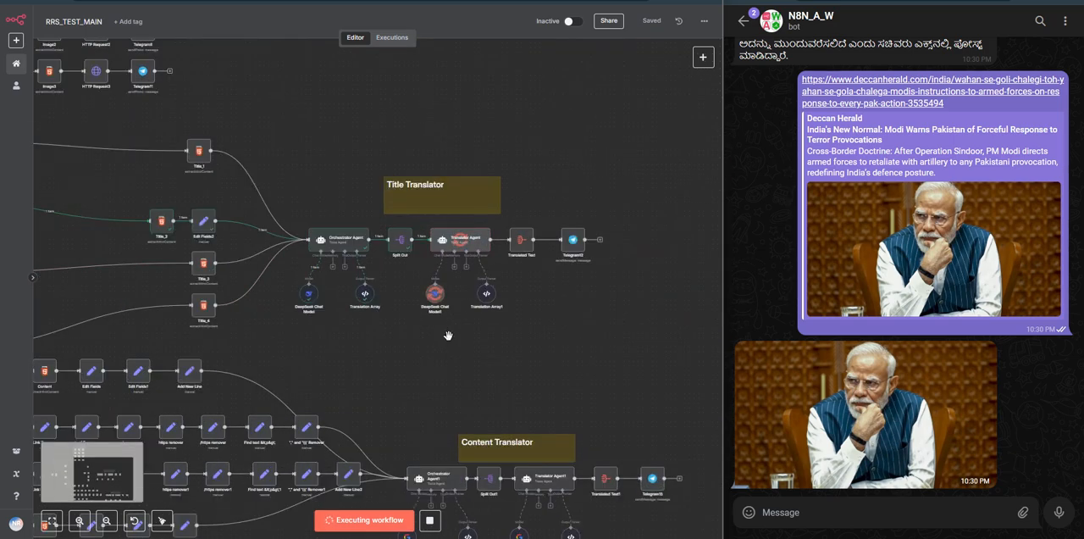
scroll(449, 330, up, 3)
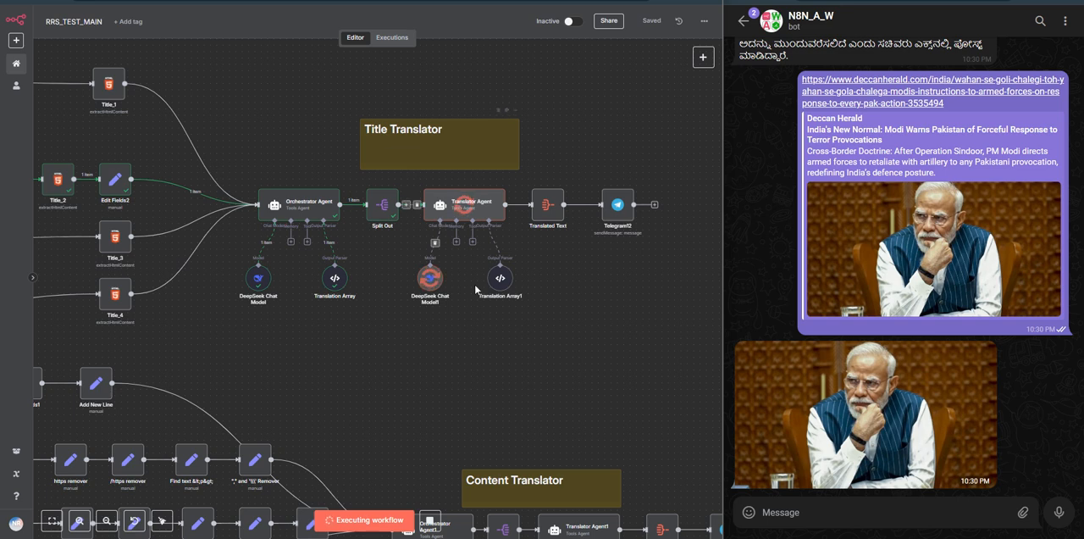
scroll(644, 364, down, 3)
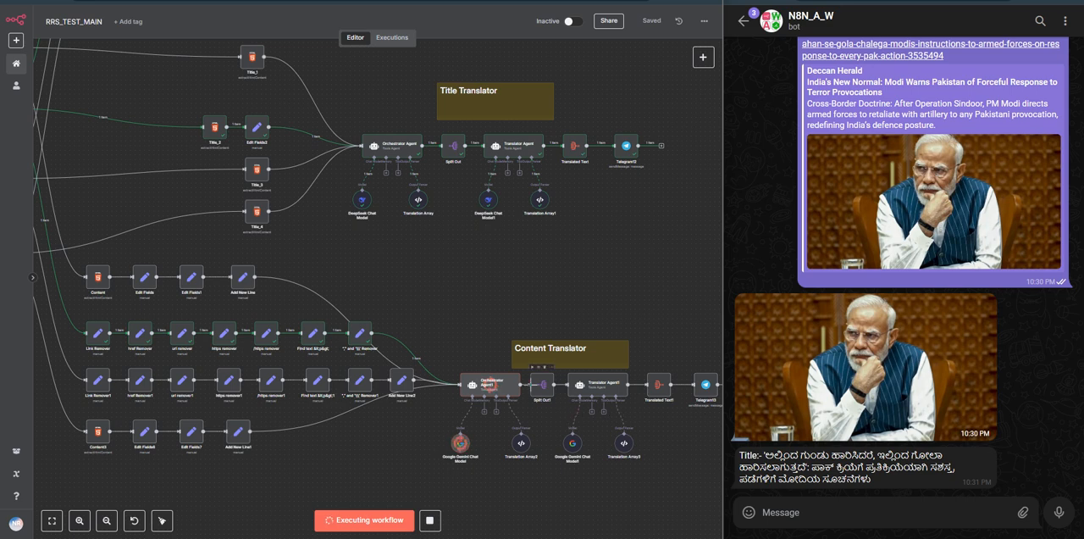
scroll(556, 484, right, 3)
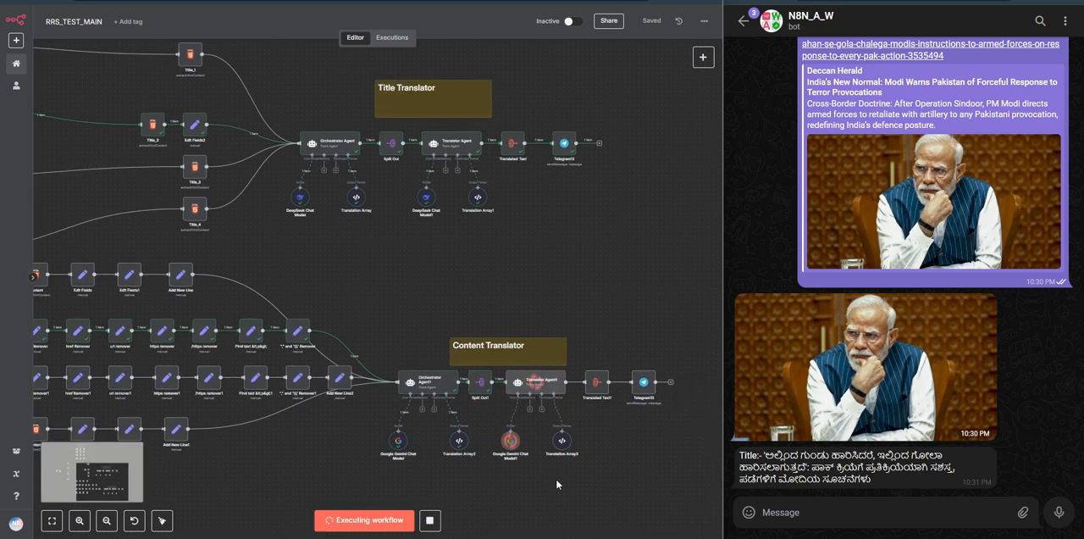
triple_click(779, 468)
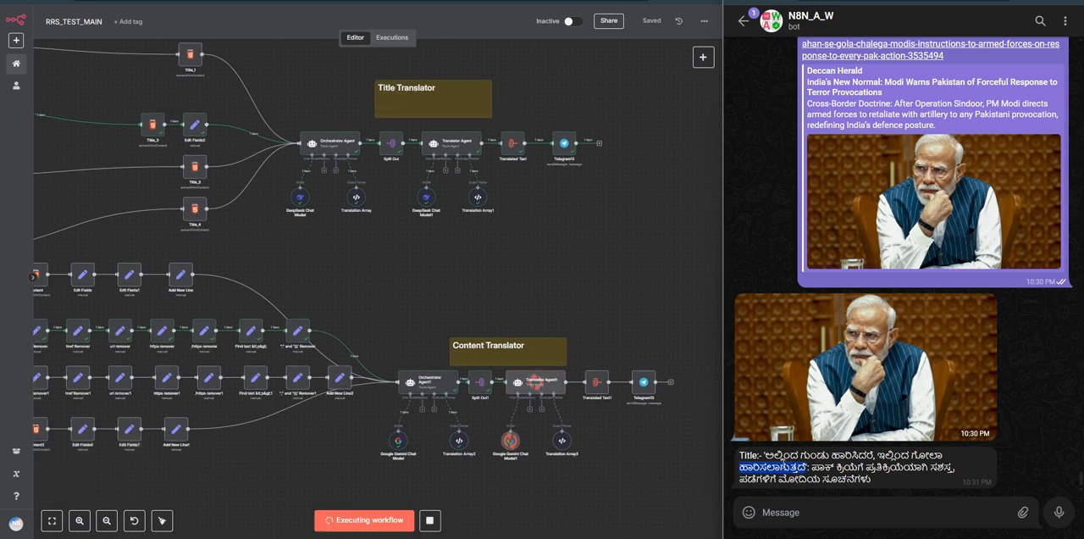
click(806, 464)
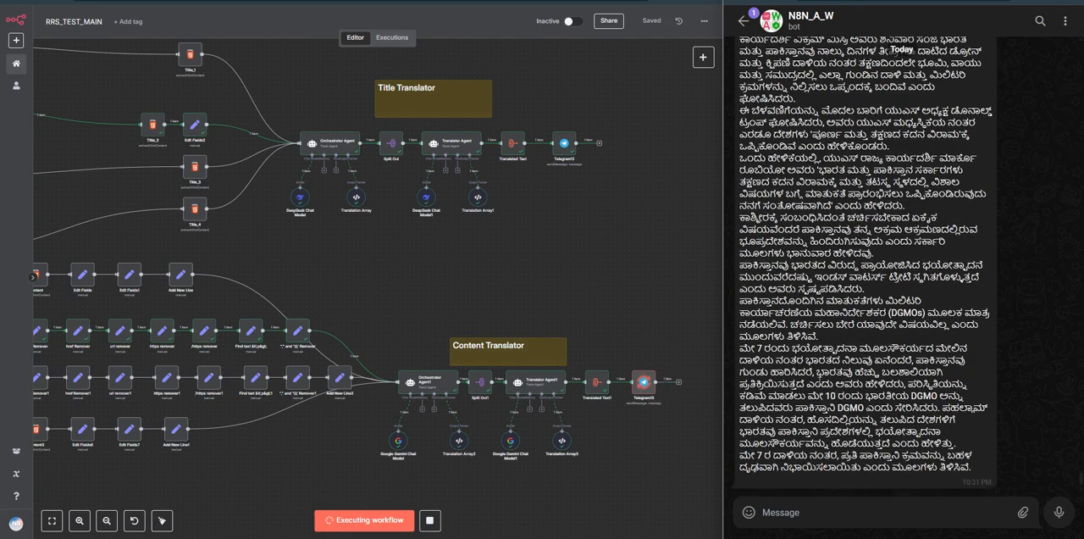
Step: Compare the bot's translated content with the body text of the Deccan Herald article through to its end
scroll(838, 378, up, 4)
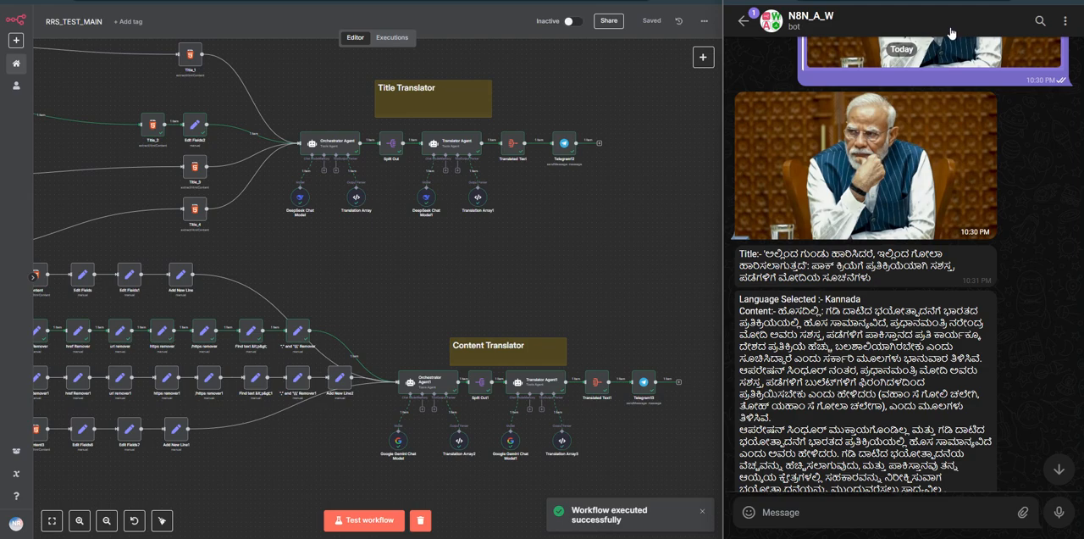
click(957, 1)
scroll(854, 312, down, 9)
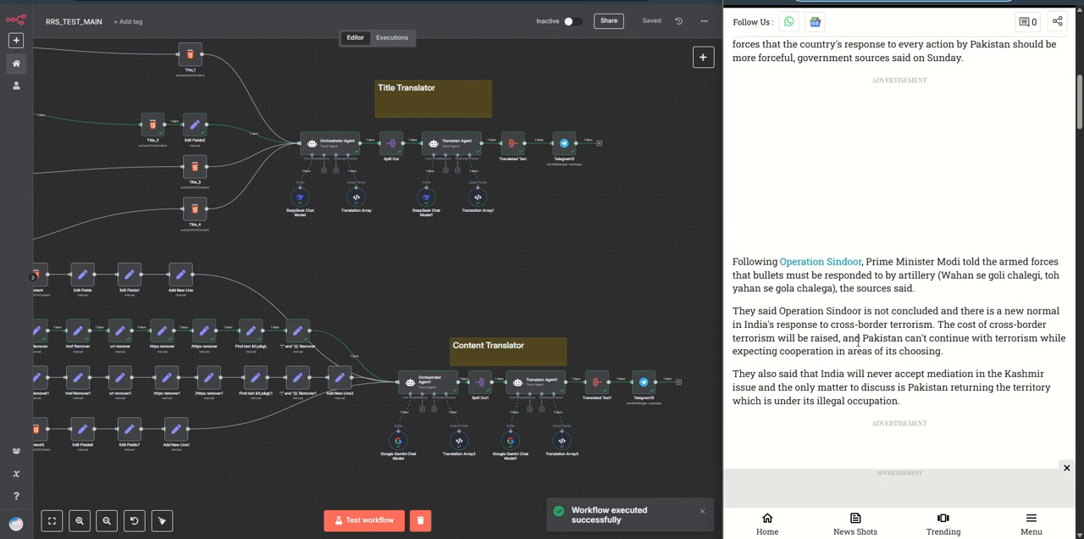
scroll(858, 341, down, 10)
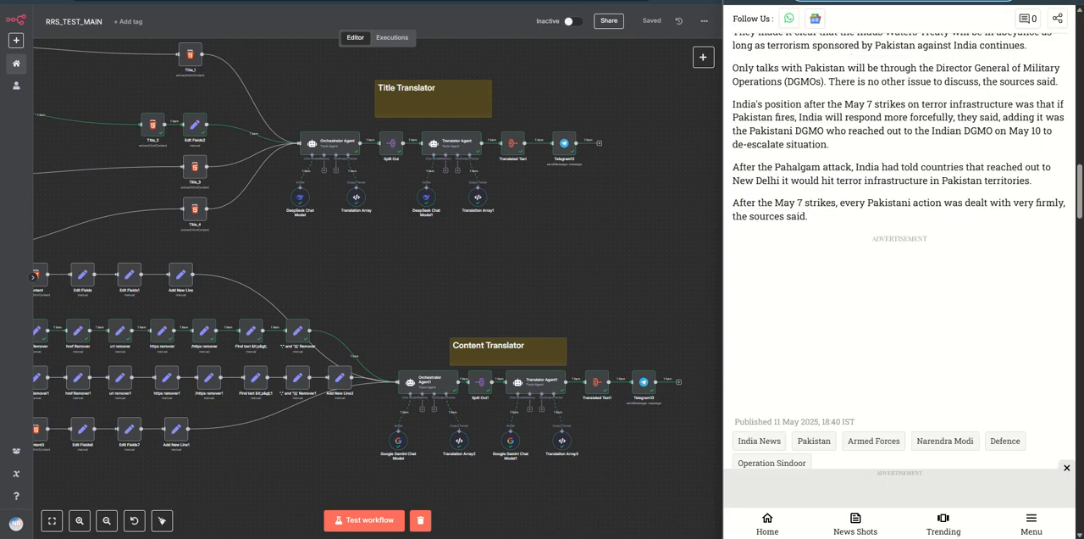
click(838, 1)
scroll(852, 356, down, 8)
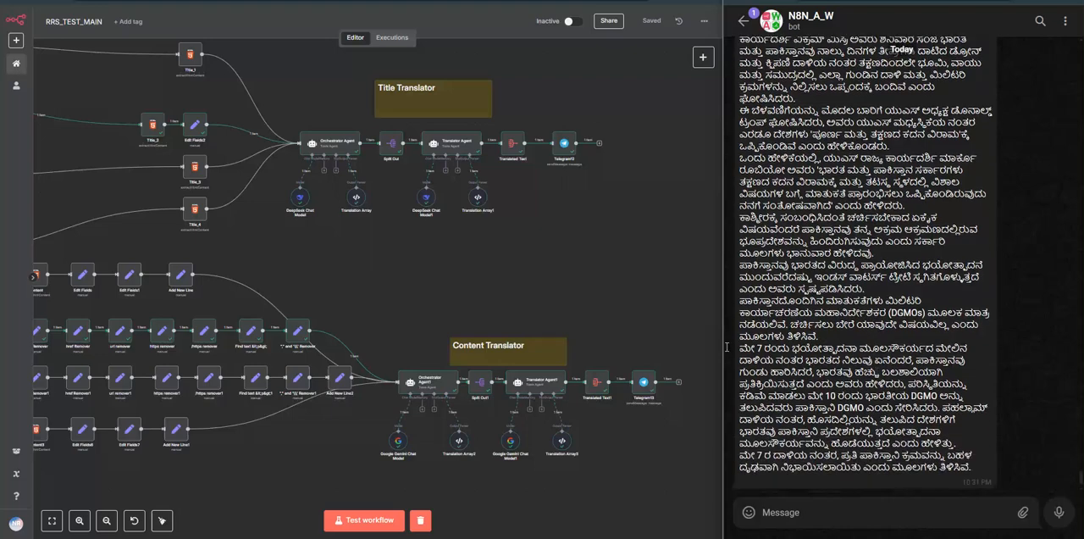
Step: Look over the workflow's four news-site branches from the Switch node alongside the Deccan Herald exchange in the bot chat
drag(289, 251, 530, 331)
scroll(529, 331, down, 2)
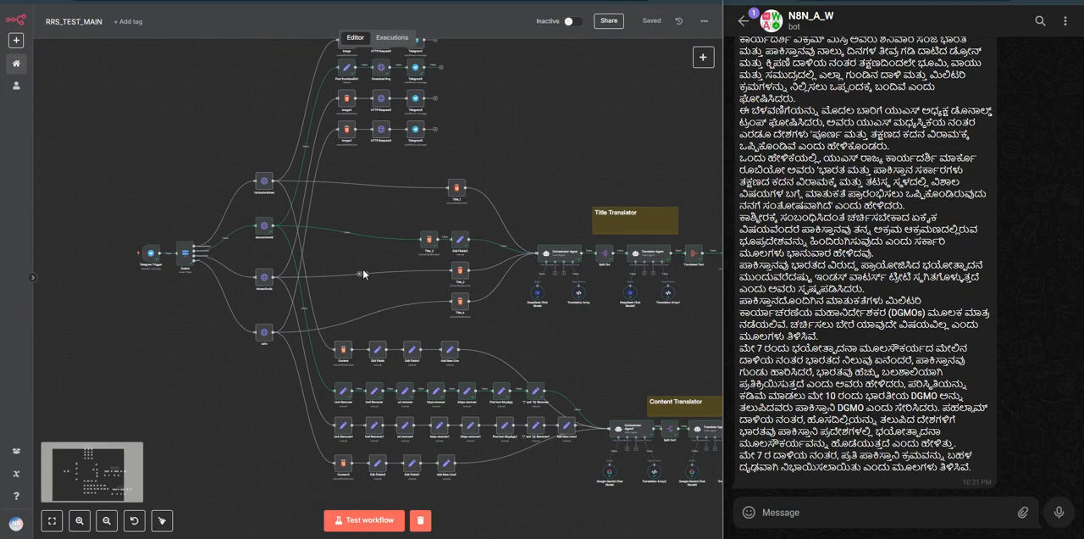
drag(367, 255, 410, 255)
scroll(787, 254, up, 6)
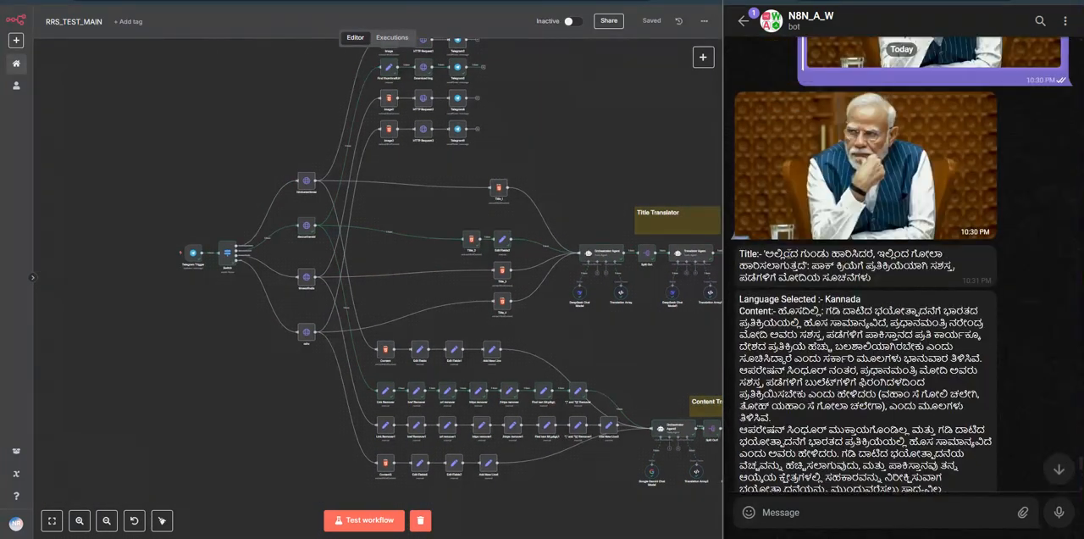
scroll(846, 280, down, 6)
scroll(378, 250, up, 4)
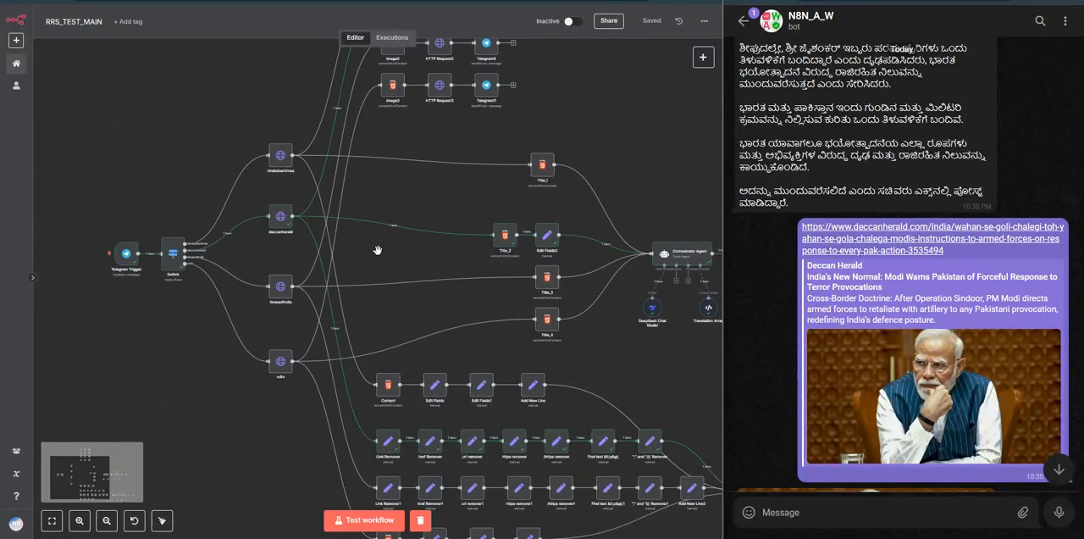
drag(377, 250, 414, 261)
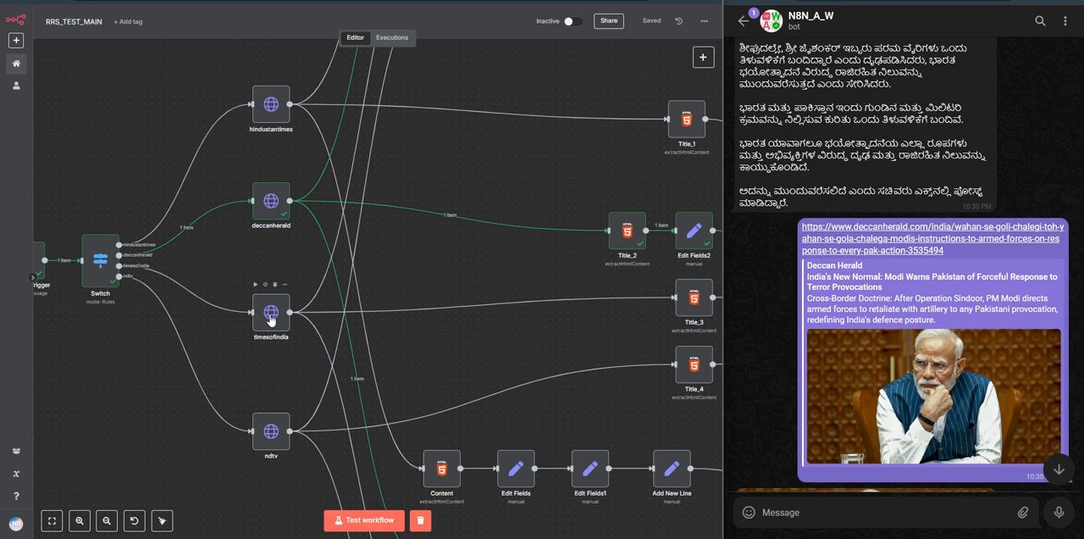
drag(116, 348, 161, 356)
scroll(160, 357, down, 1)
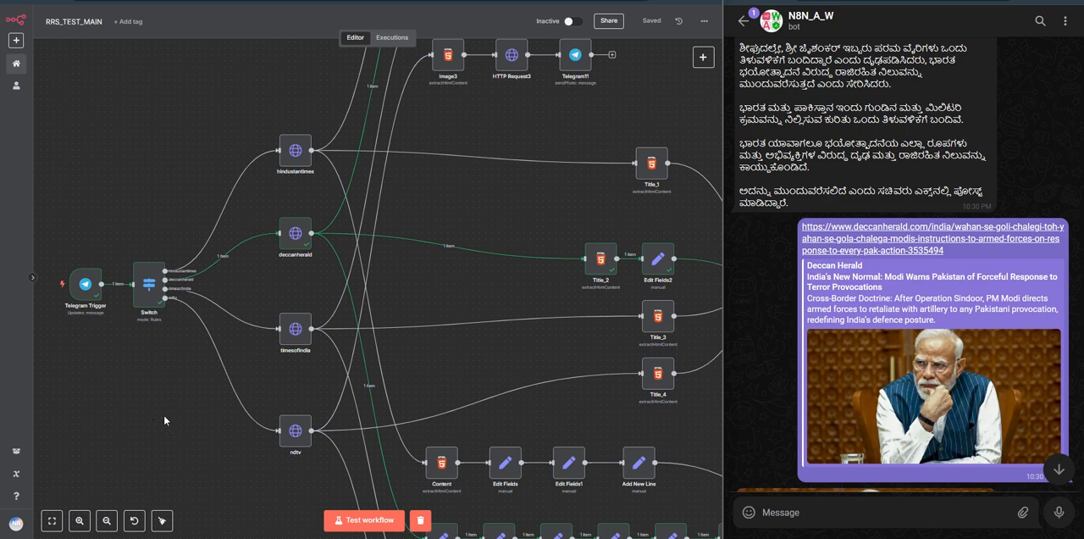
Step: Review the bot's translated Deccan Herald title and content in the chat through to the end of the message
scroll(903, 347, down, 4)
scroll(1024, 446, down, 3)
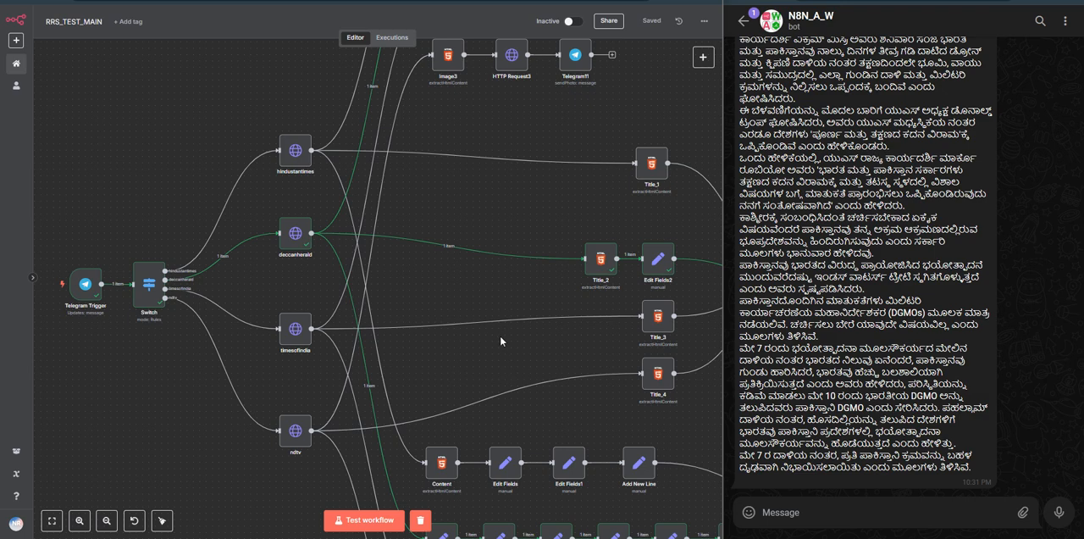
scroll(822, 300, up, 3)
scroll(823, 302, up, 3)
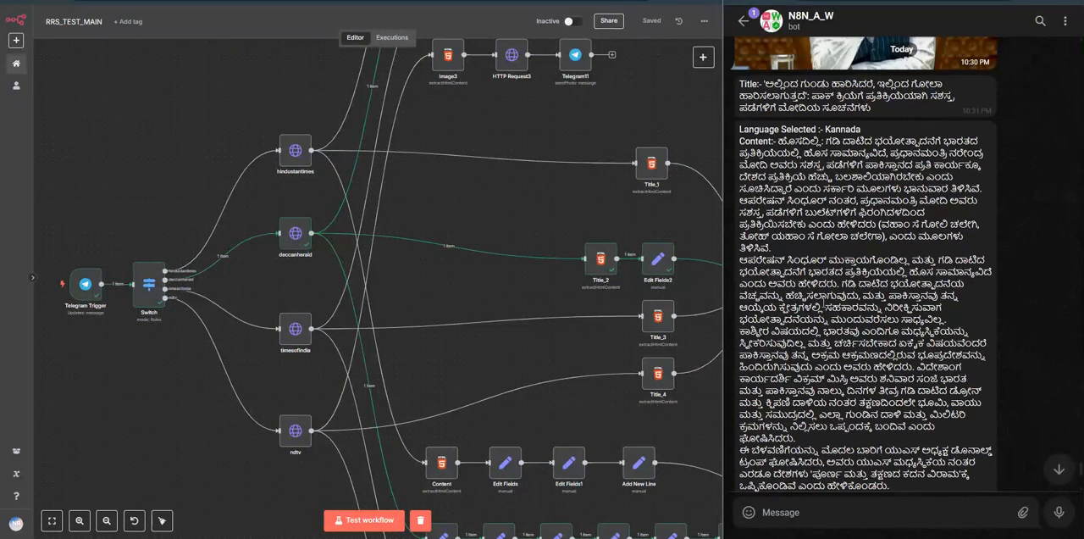
scroll(830, 320, down, 3)
scroll(830, 322, down, 3)
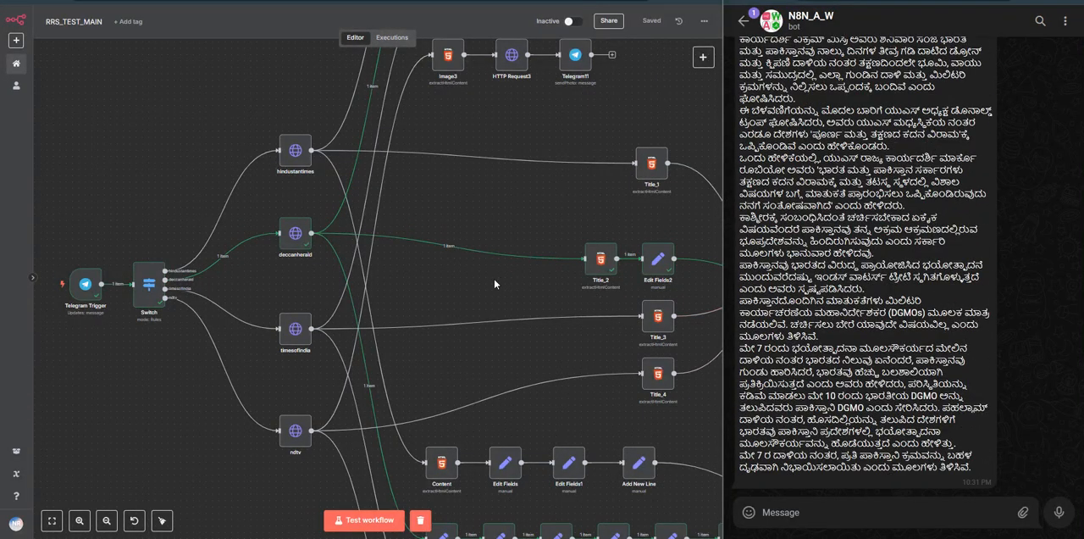
Step: Examine the Telegram Trigger and the Switch node's connections to the hindustantimes, deccanherald, timesofindia and ndtv nodes
scroll(220, 337, down, 1)
scroll(153, 343, down, 1)
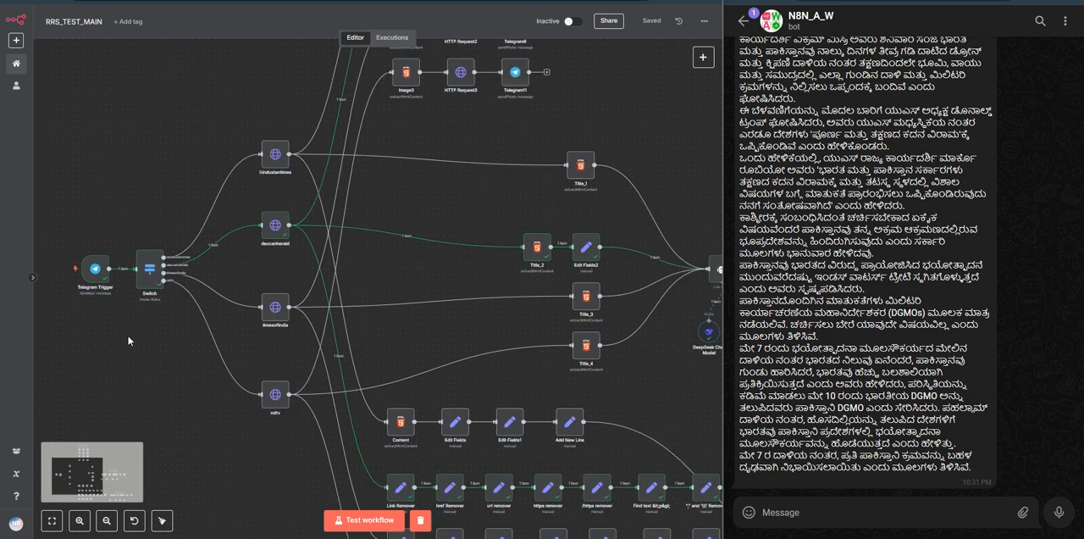
drag(126, 337, 212, 351)
scroll(213, 352, up, 2)
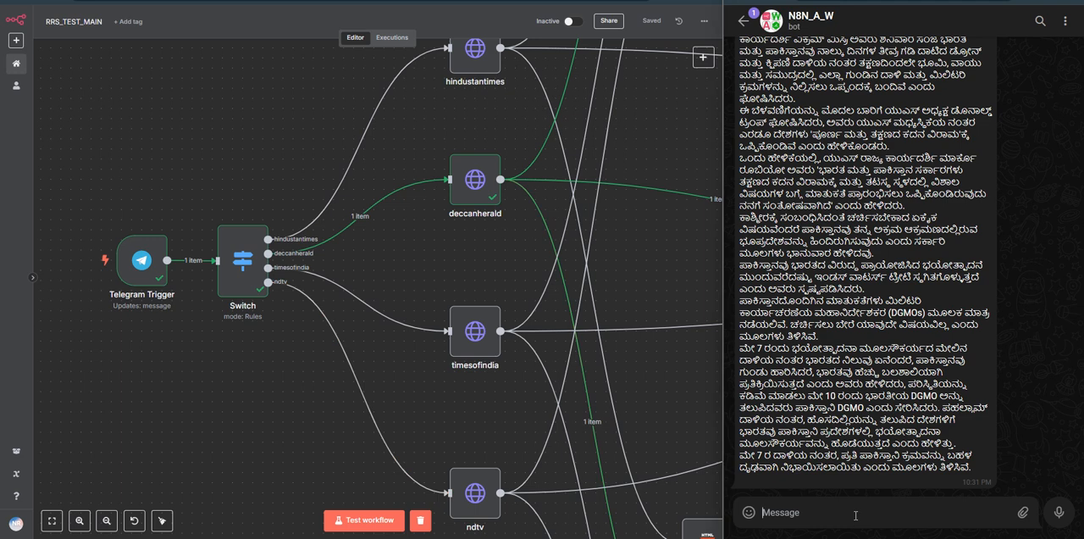
scroll(232, 346, down, 2)
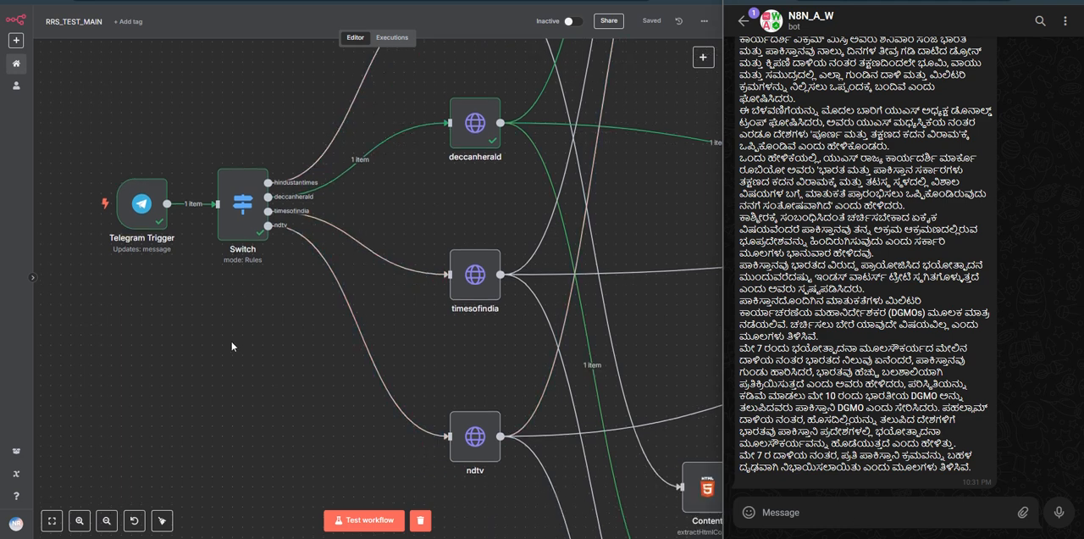
scroll(243, 329, down, 1)
scroll(266, 273, down, 2)
drag(279, 273, 235, 392)
scroll(245, 342, up, 2)
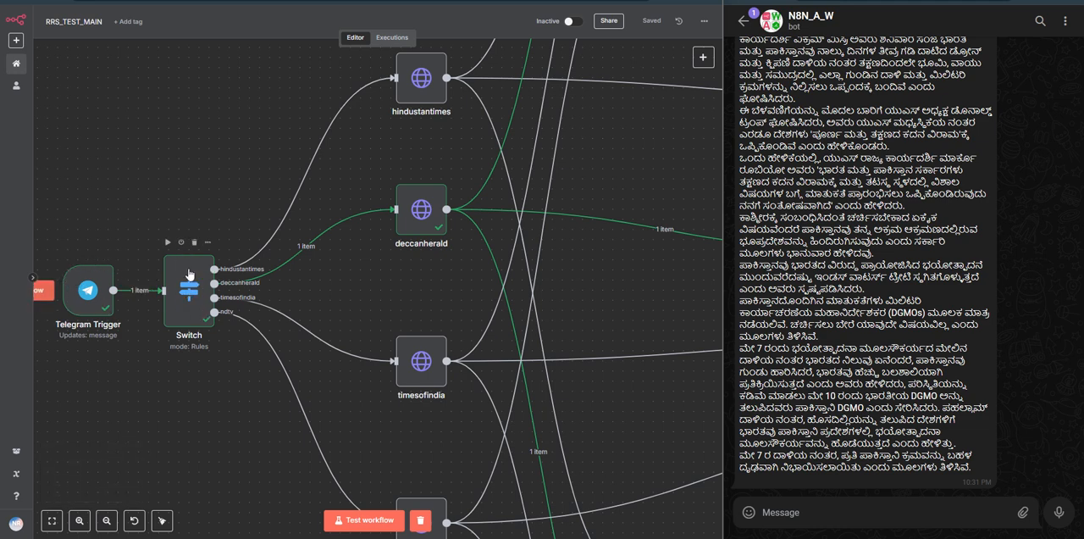
Step: Open the Switch node, look through its routing rules, and return to the canvas
click(192, 299)
double_click(192, 298)
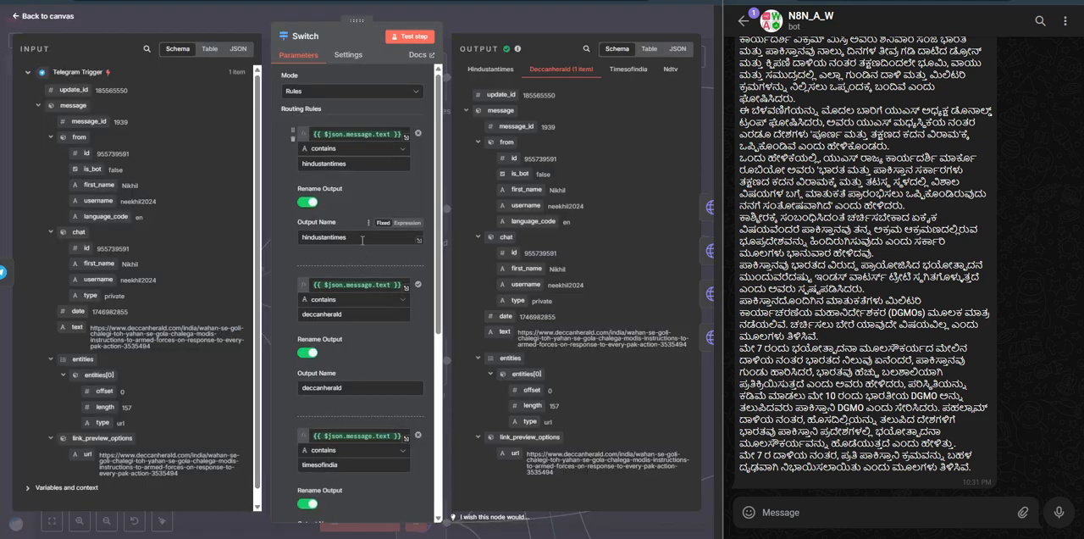
scroll(362, 277, down, 2)
scroll(363, 278, up, 1)
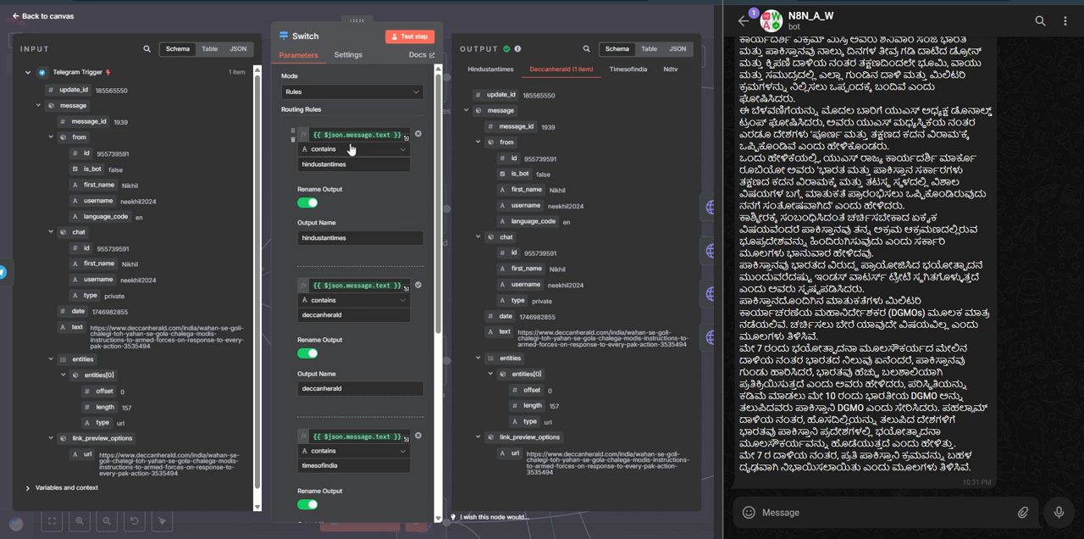
click(486, 17)
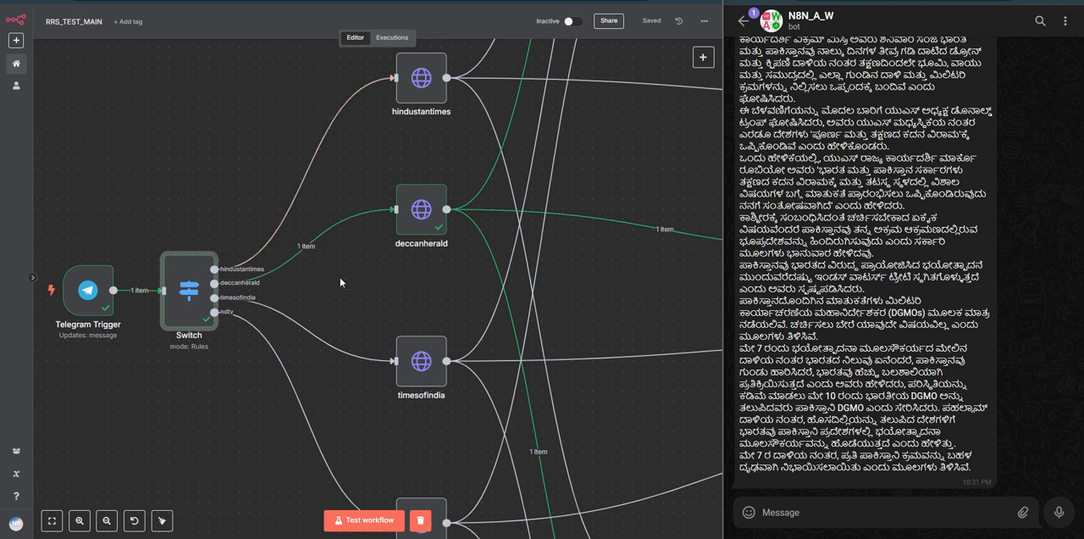
Step: Follow the four news-site branches from the Switch node to the Image Extraction, Title Translator and Content Translator sections
scroll(345, 279, down, 3)
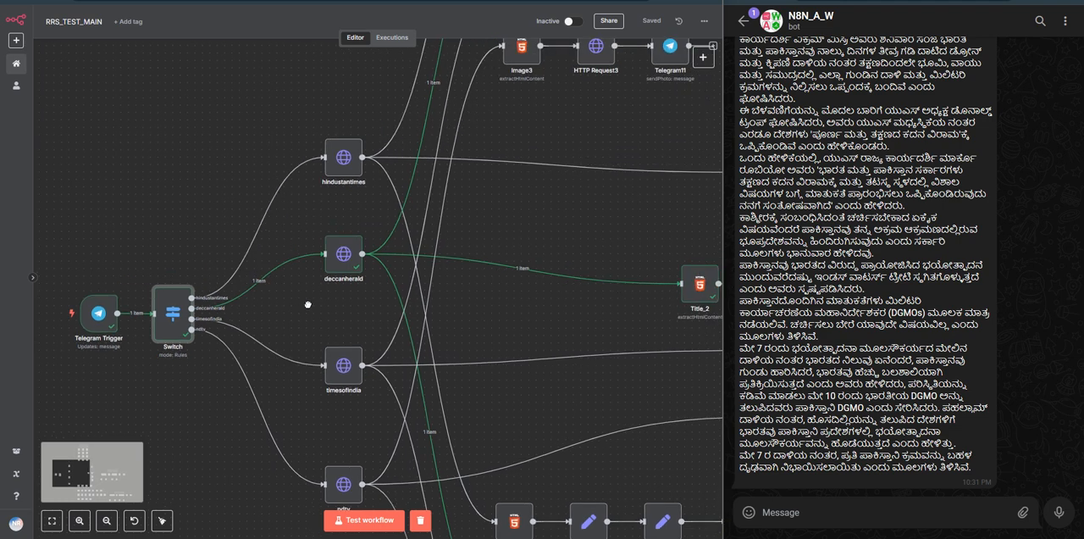
scroll(340, 302, down, 3)
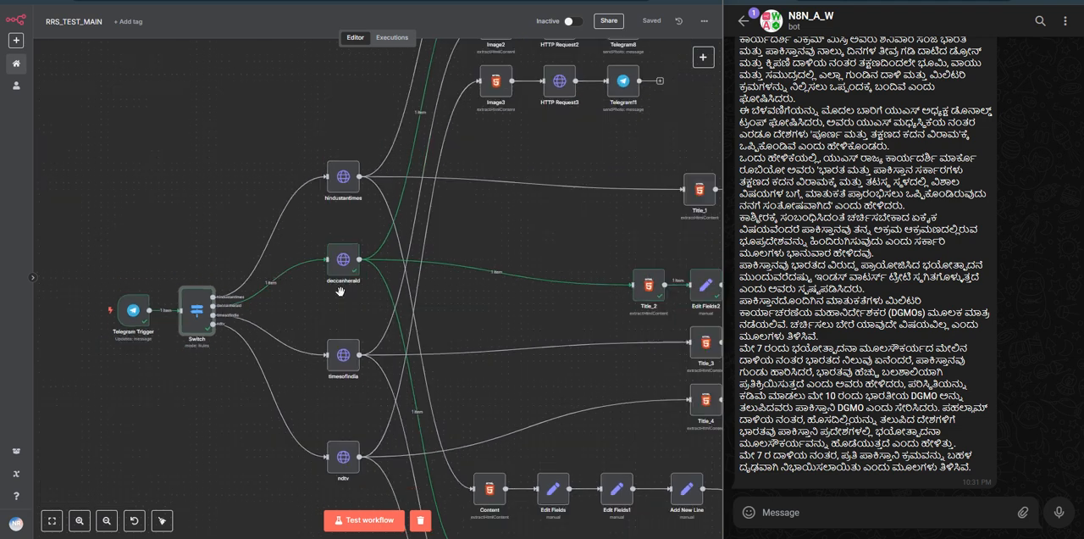
drag(340, 302, 300, 282)
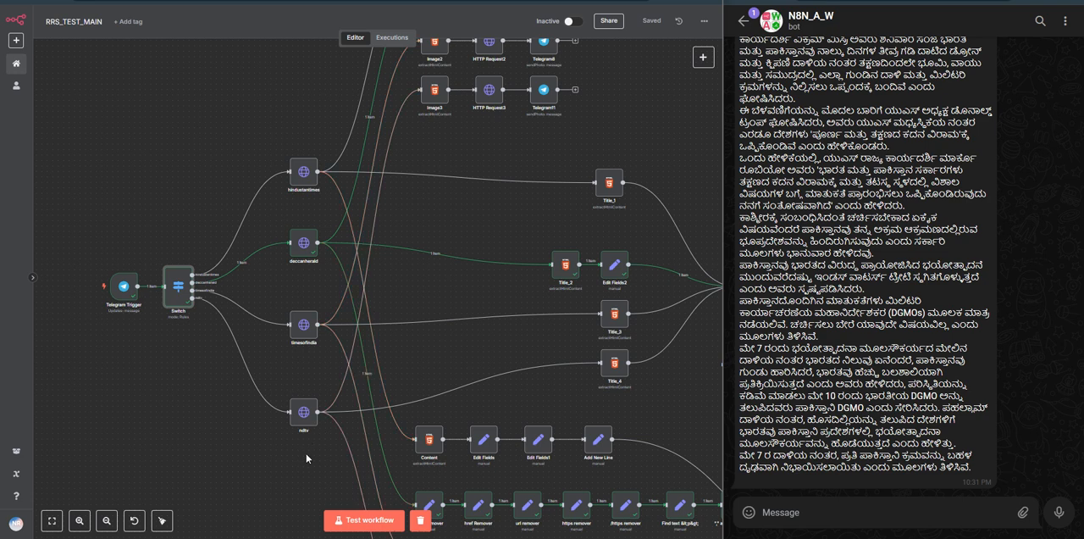
scroll(429, 264, up, 2)
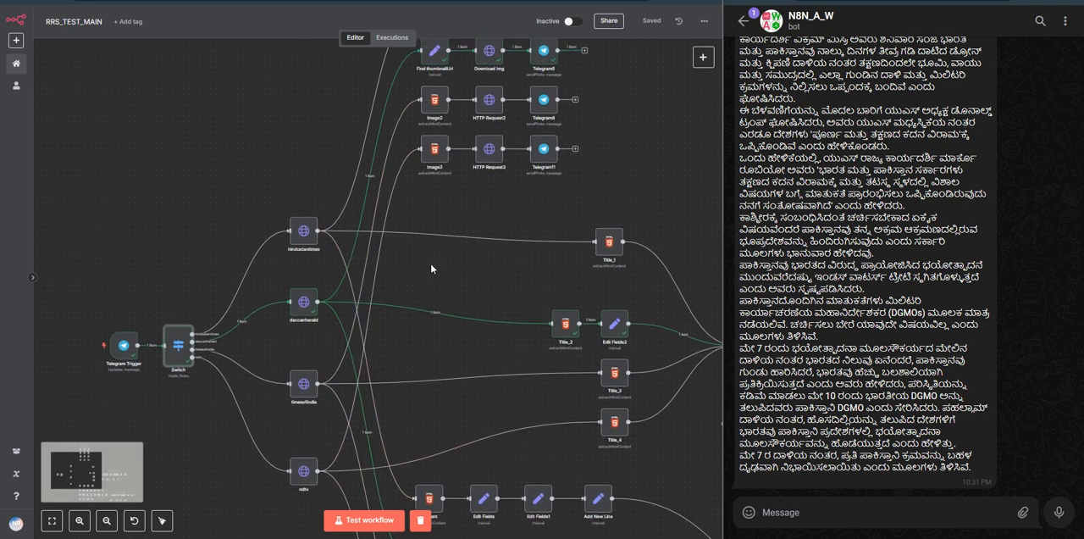
scroll(440, 305, up, 1)
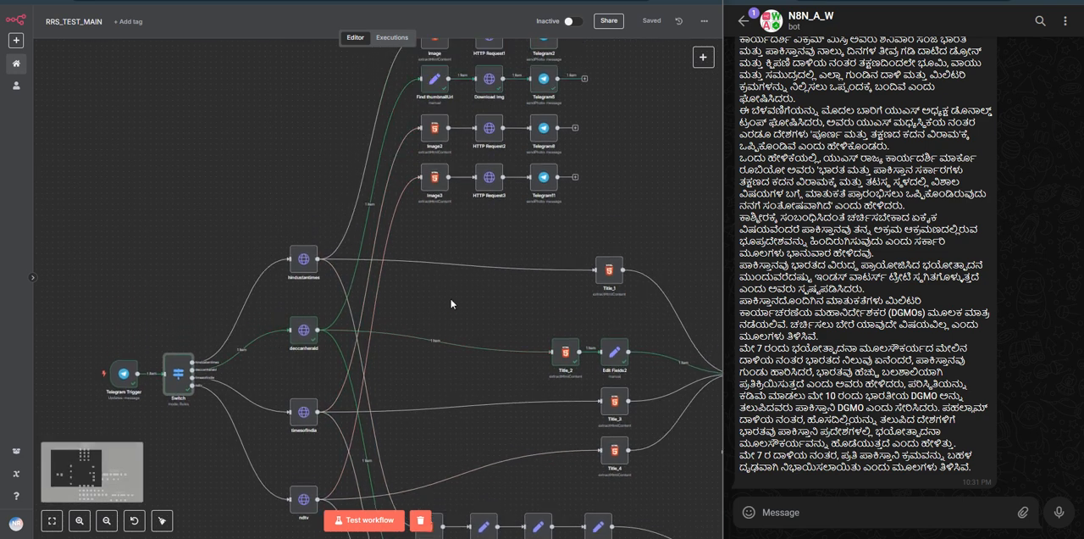
scroll(488, 220, down, 4)
scroll(475, 224, up, 6)
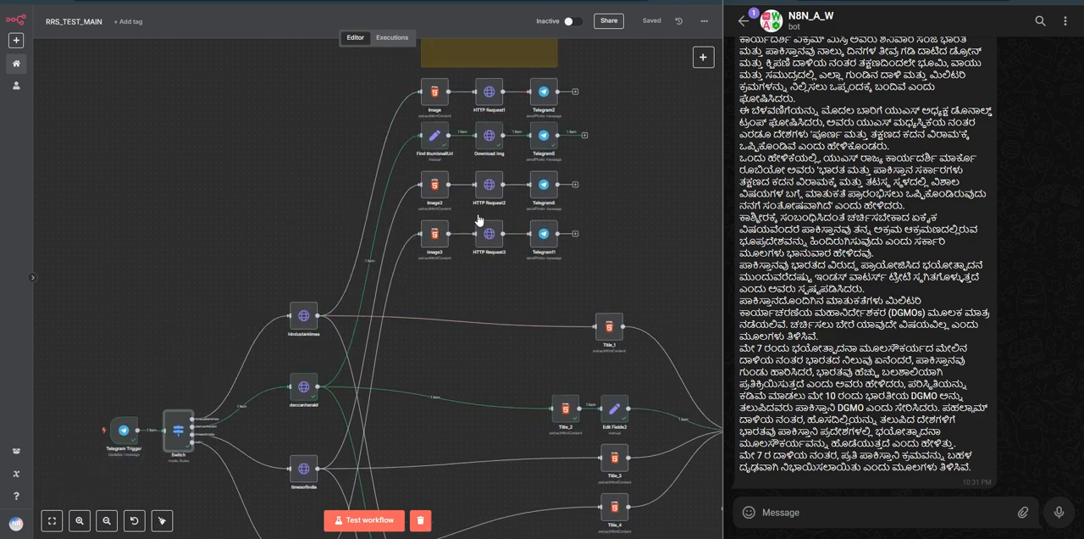
drag(443, 358, 403, 301)
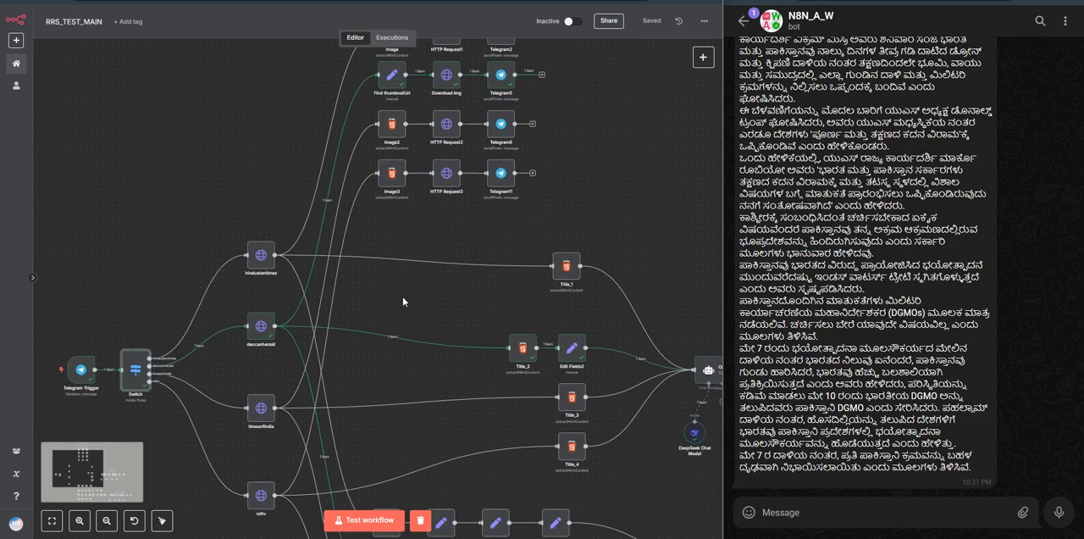
scroll(402, 297, down, 2)
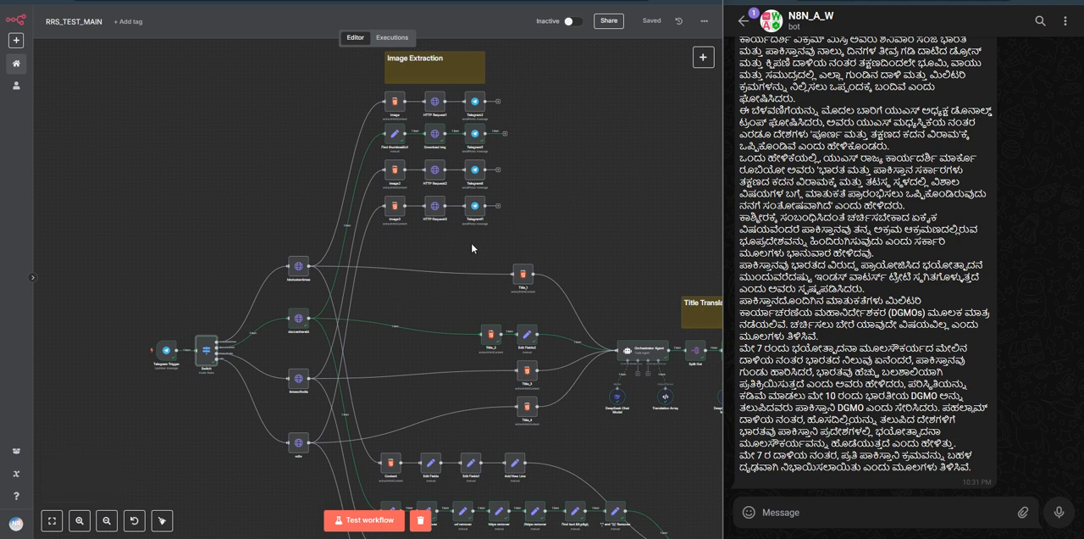
drag(472, 252, 406, 190)
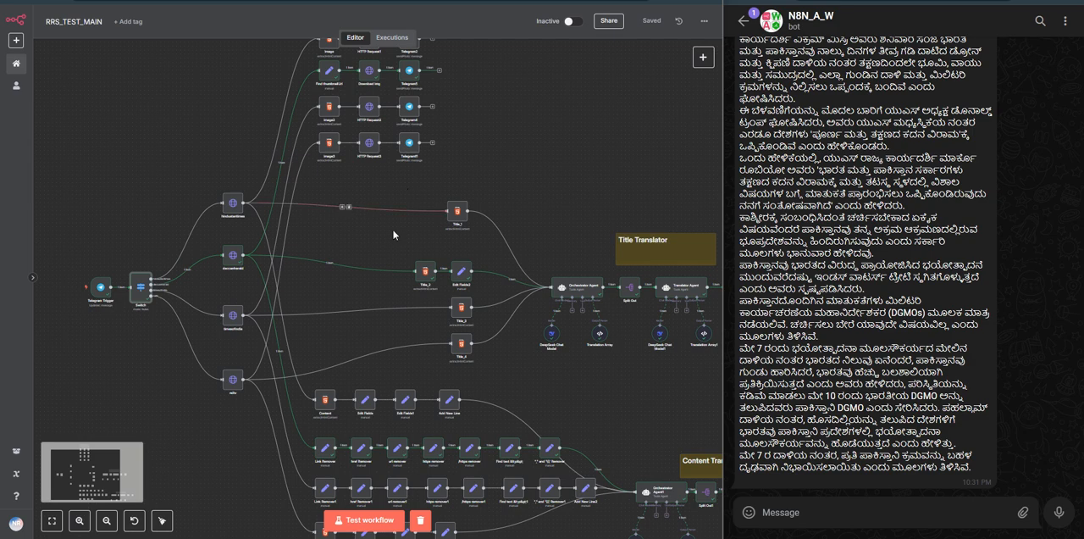
drag(391, 259, 388, 278)
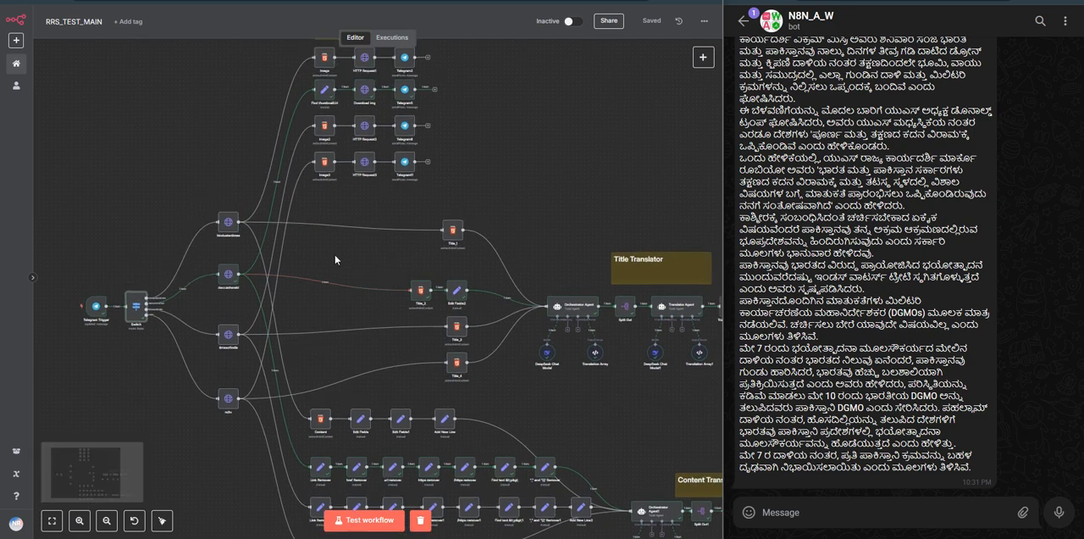
Step: Reopen the Switch node and inspect the hindustantimes rule's message text expression, its match value and the Hindustantimes output
scroll(184, 266, up, 5)
drag(166, 268, 221, 178)
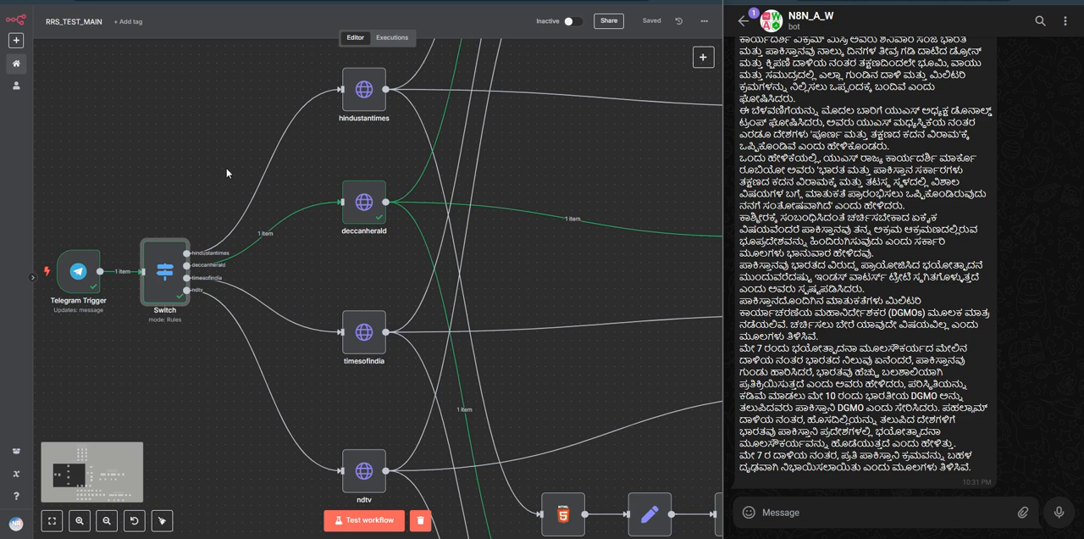
double_click(166, 266)
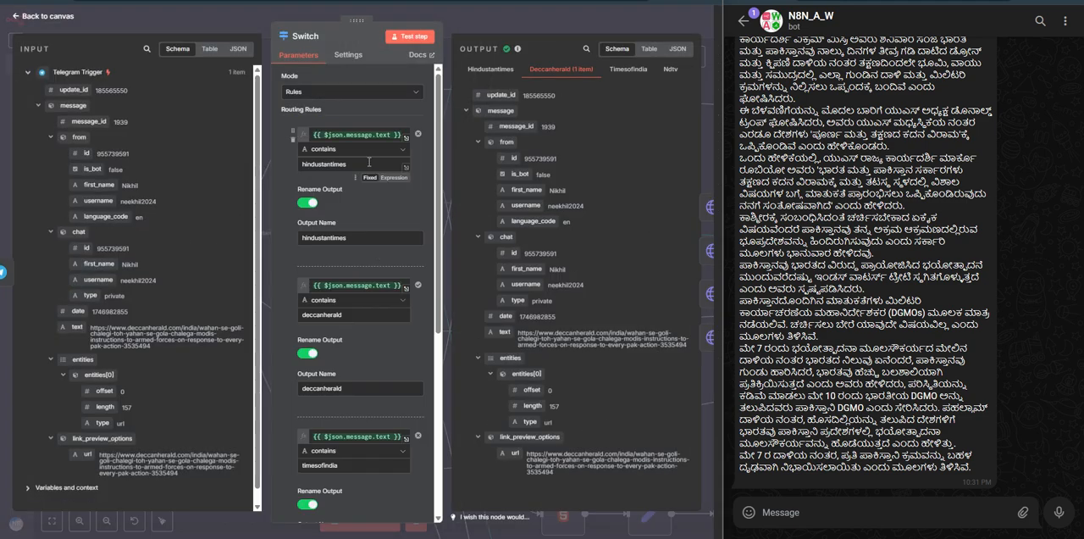
click(350, 133)
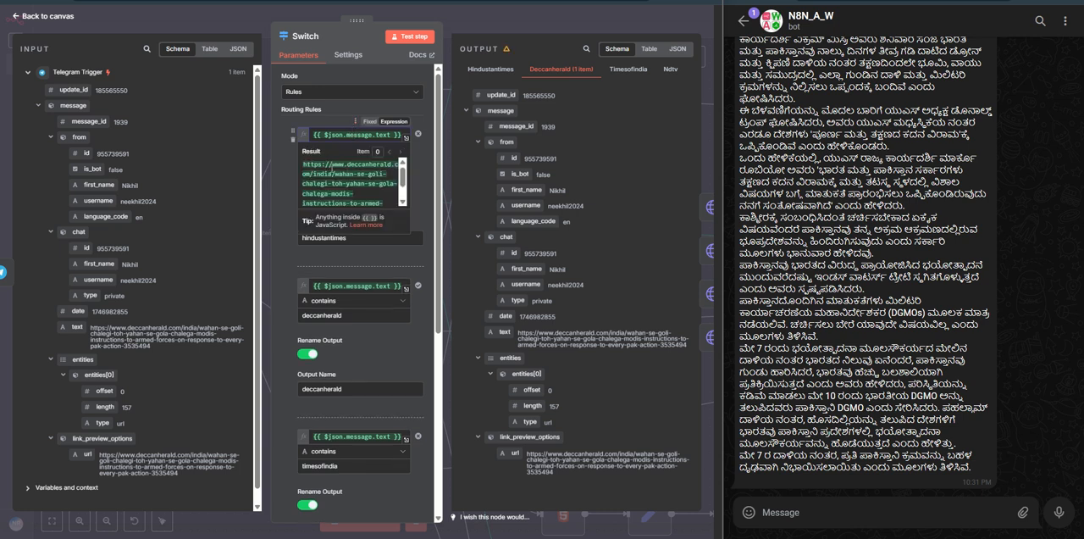
scroll(332, 169, down, 2)
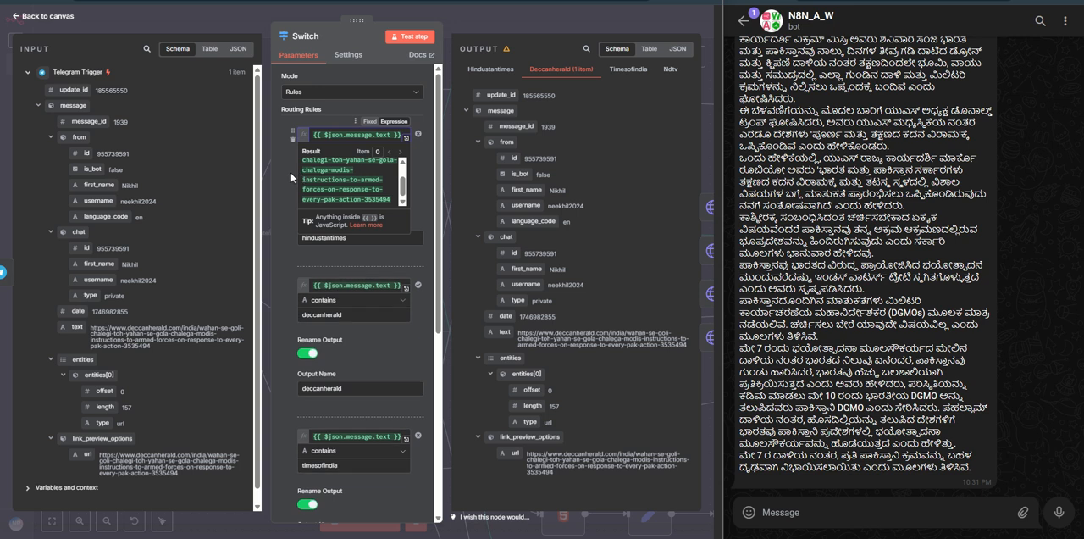
click(290, 179)
double_click(357, 166)
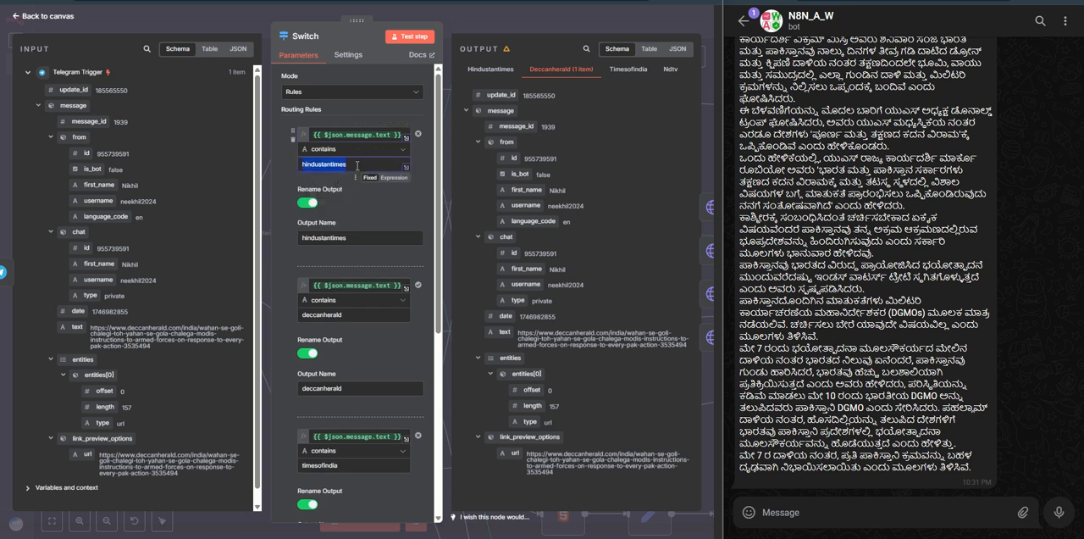
click(283, 165)
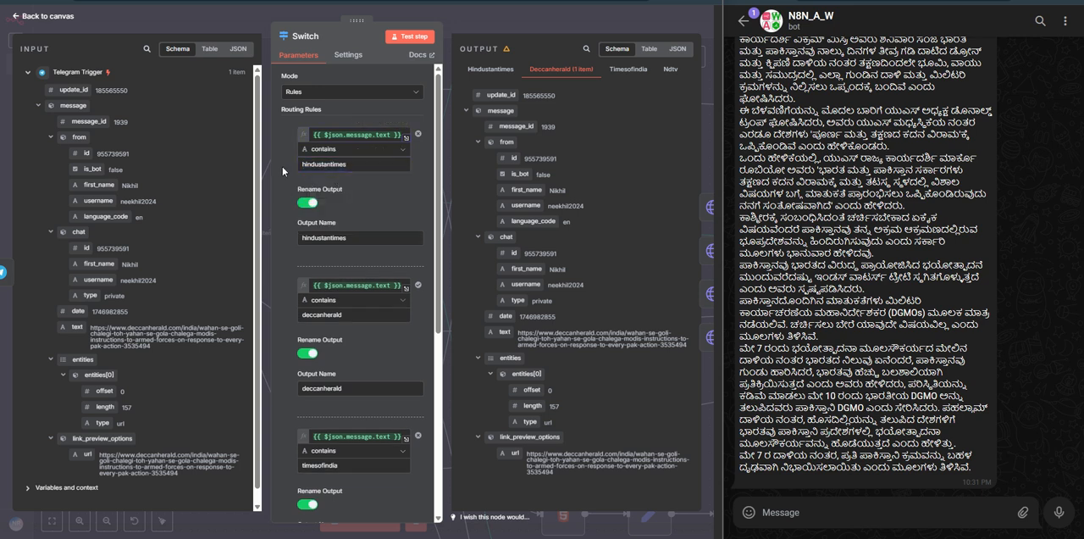
click(492, 71)
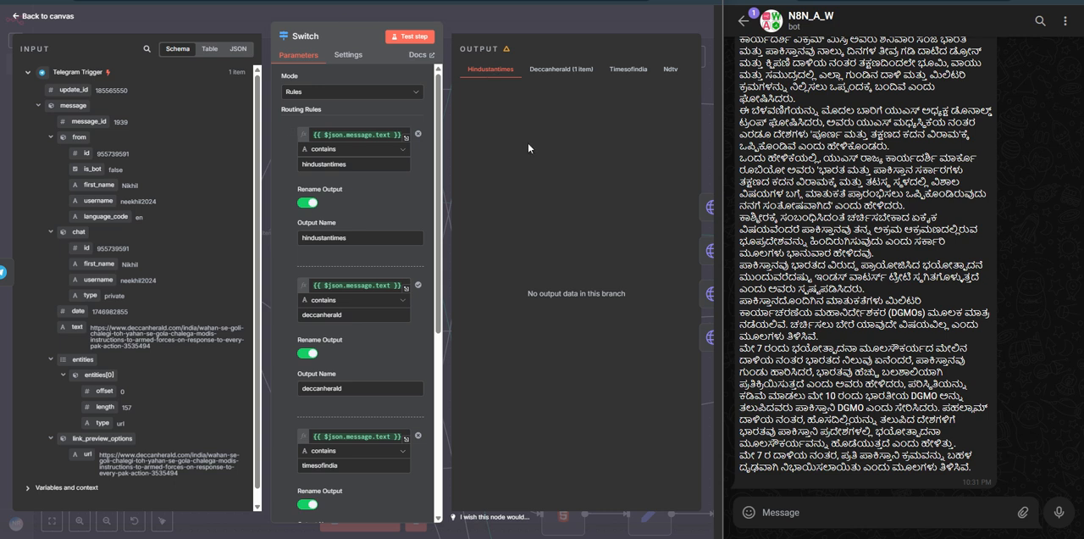
Step: Inspect the deccanherald routing rule and compare its match value with the Deccan Herald link sent in the bot chat
scroll(356, 220, down, 3)
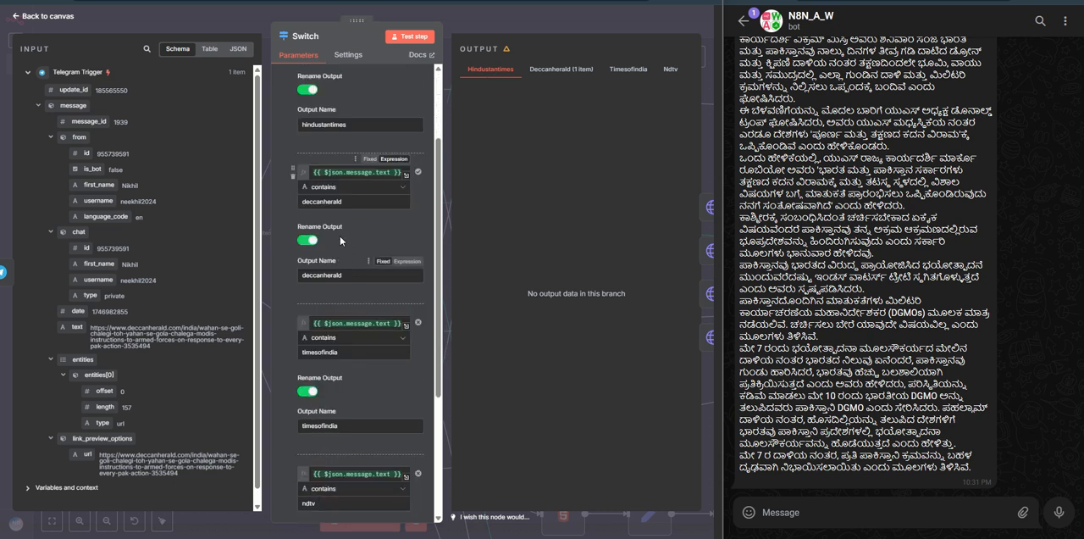
click(344, 172)
double_click(355, 201)
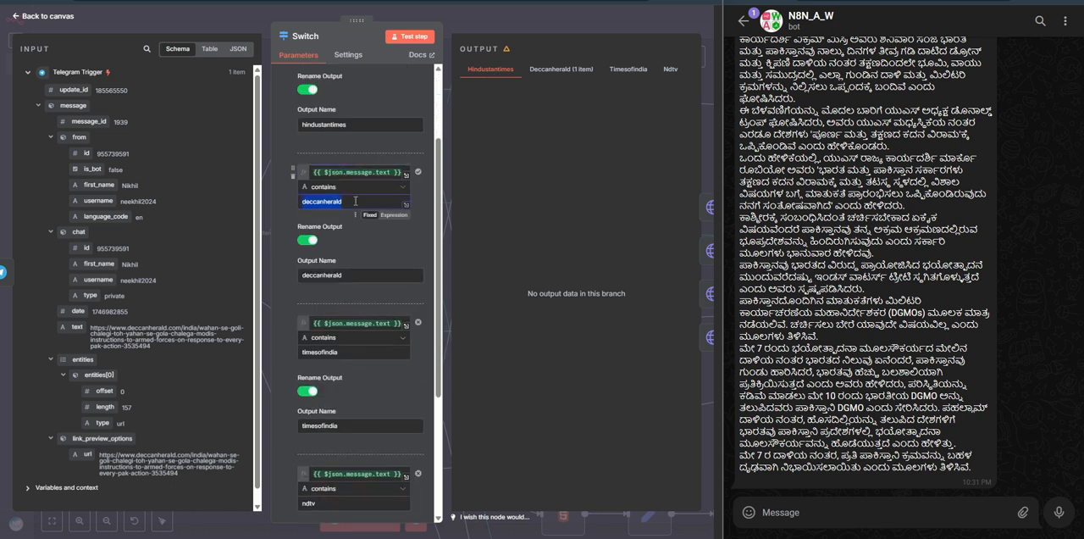
scroll(886, 206, up, 10)
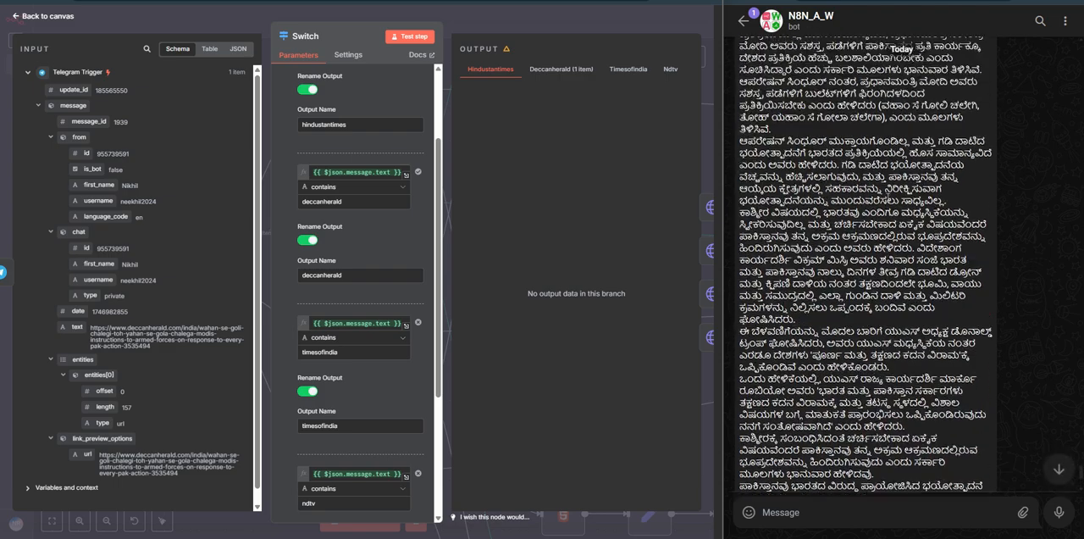
scroll(887, 206, up, 5)
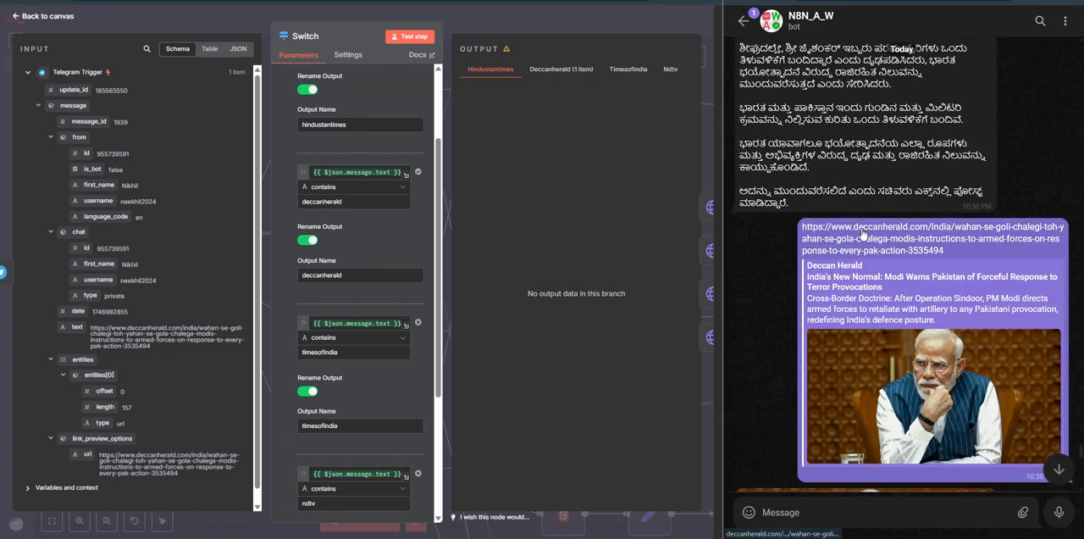
scroll(896, 227, up, 5)
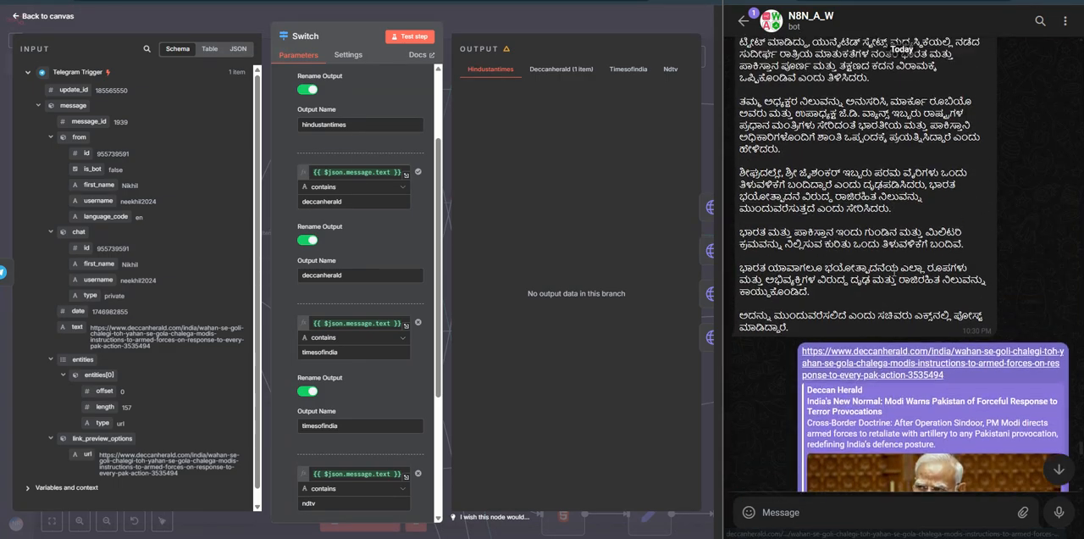
Step: Look back through the bot chat at the NDTV link and the earlier translated replies
scroll(892, 271, down, 10)
scroll(892, 271, up, 5)
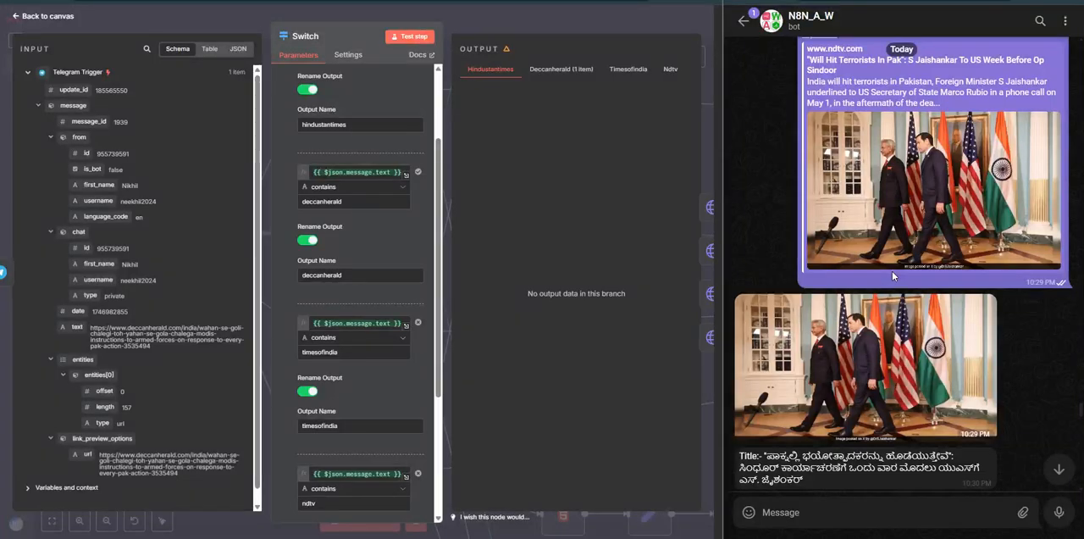
scroll(892, 271, up, 2)
scroll(873, 194, up, 5)
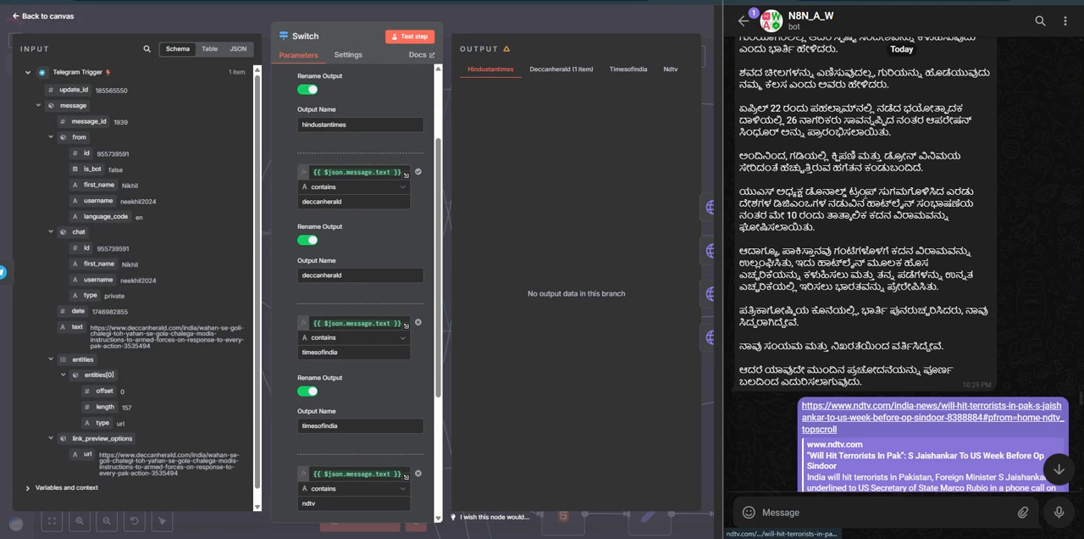
scroll(864, 207, up, 5)
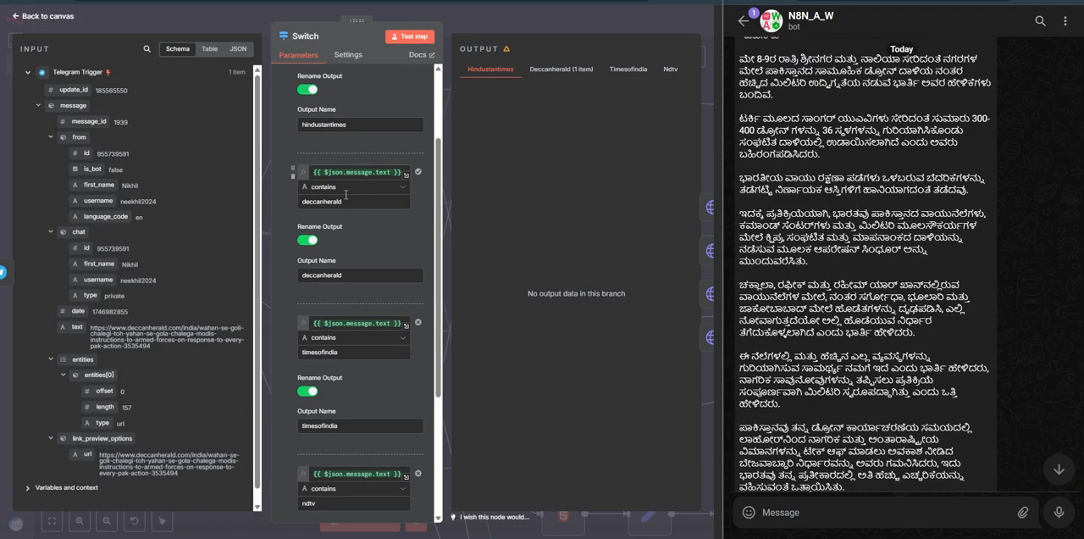
Step: Review the match values and output names of the Switch node's hindustantimes, deccanherald, timesofindia and ndtv rules, and return to the canvas
click(356, 199)
scroll(354, 212, down, 4)
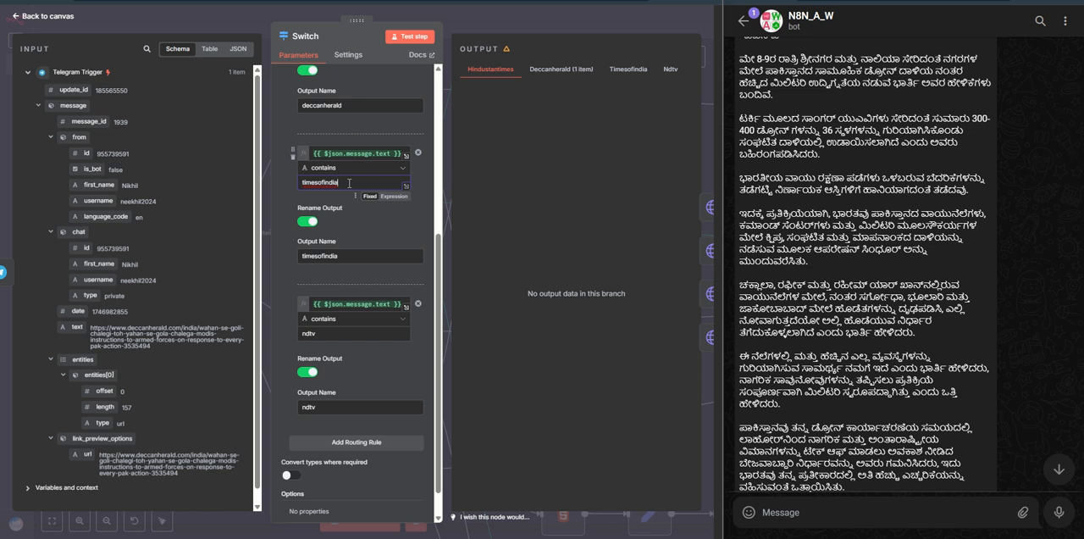
scroll(353, 254, up, 5)
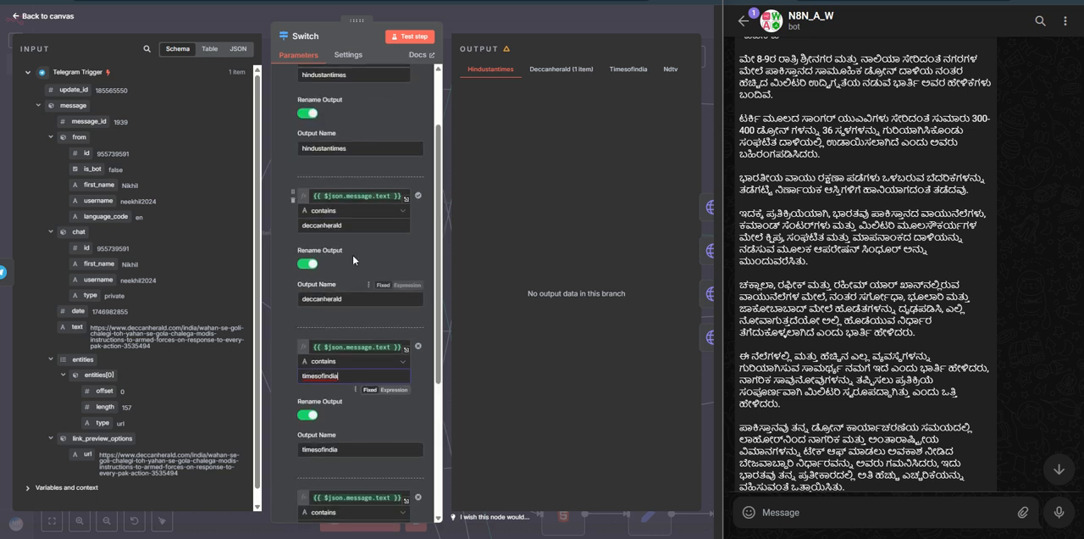
click(353, 225)
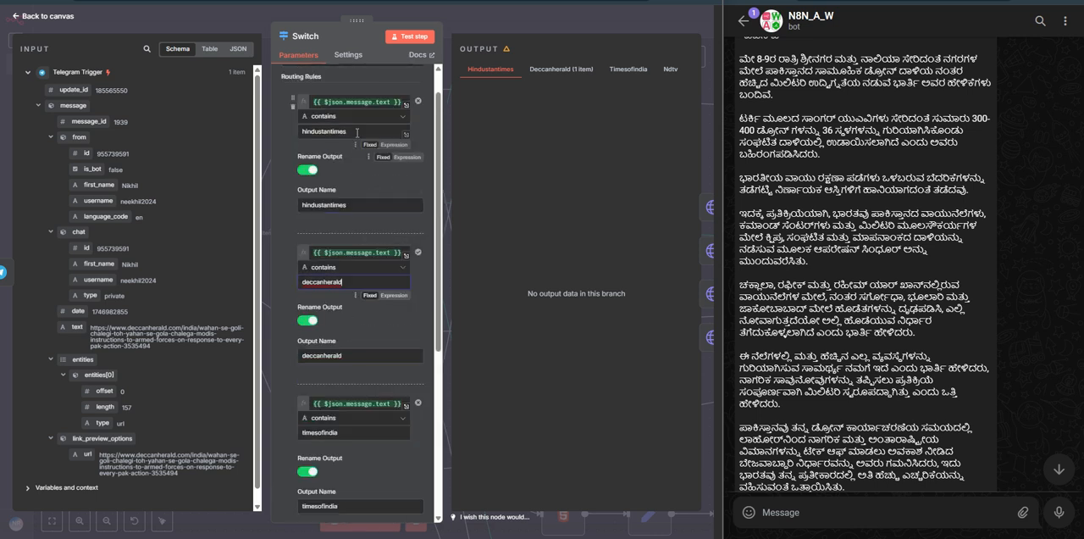
scroll(353, 193, down, 1)
scroll(353, 192, down, 2)
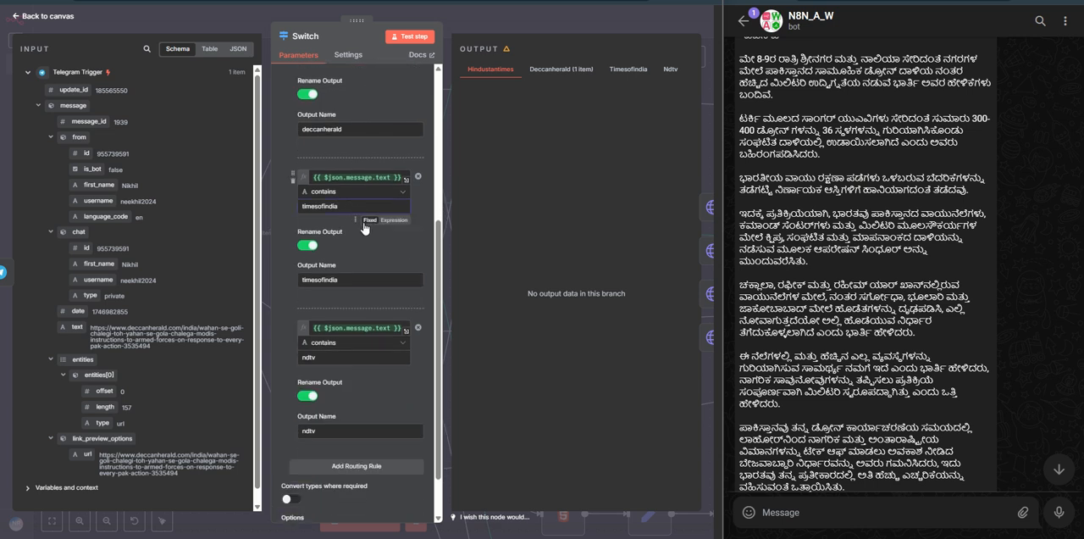
scroll(354, 236, down, 1)
click(331, 302)
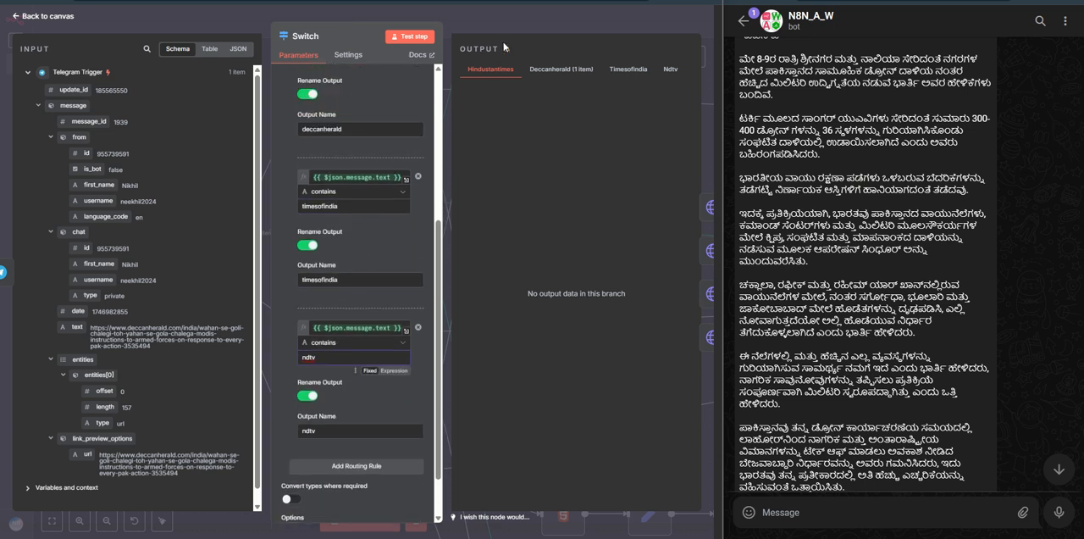
key(Escape)
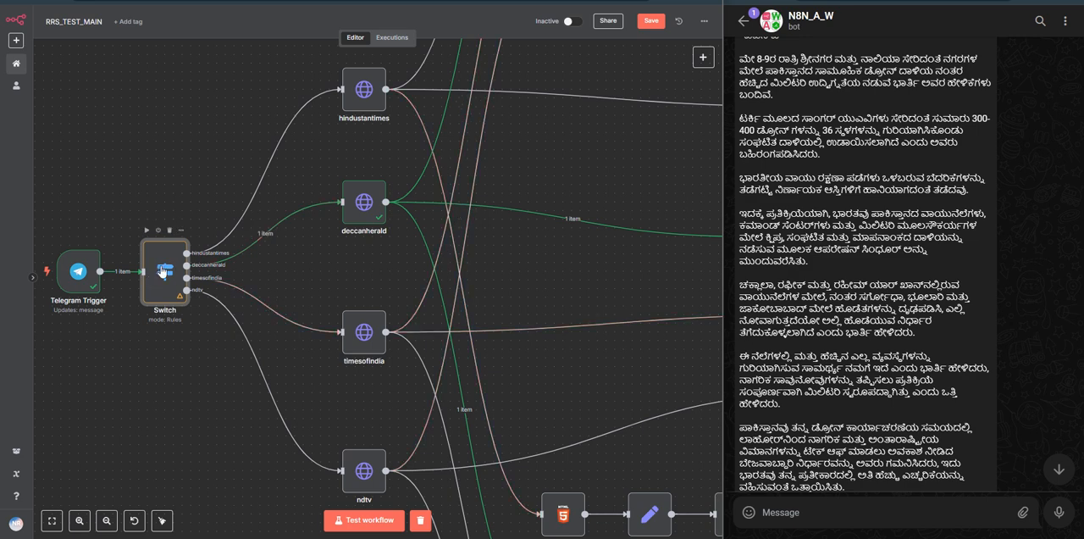
Step: Examine the Switch node's four named outputs and trace the deccanherald output to its request node
mouse_move(188, 266)
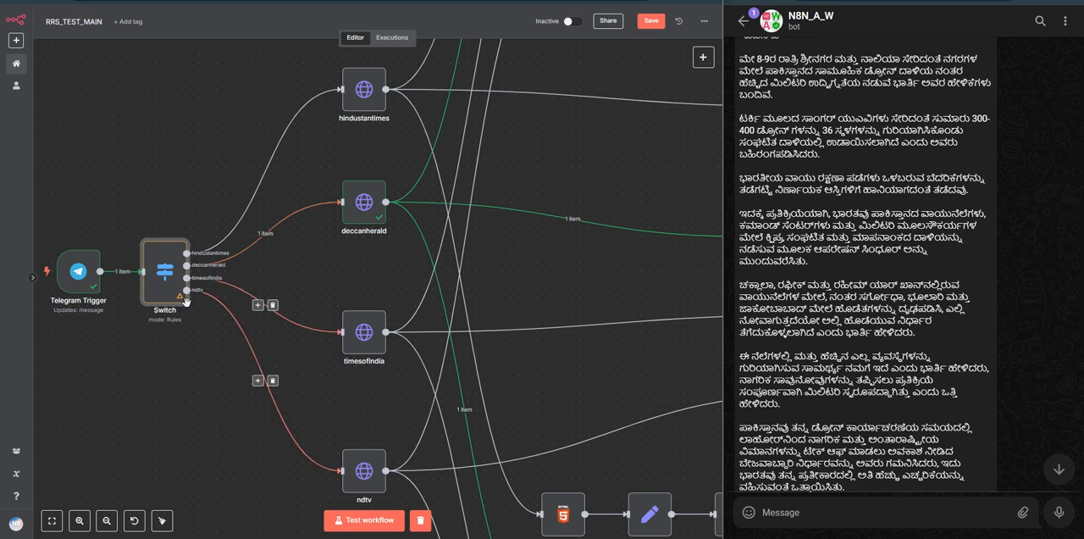
scroll(282, 236, up, 5)
mouse_move(308, 198)
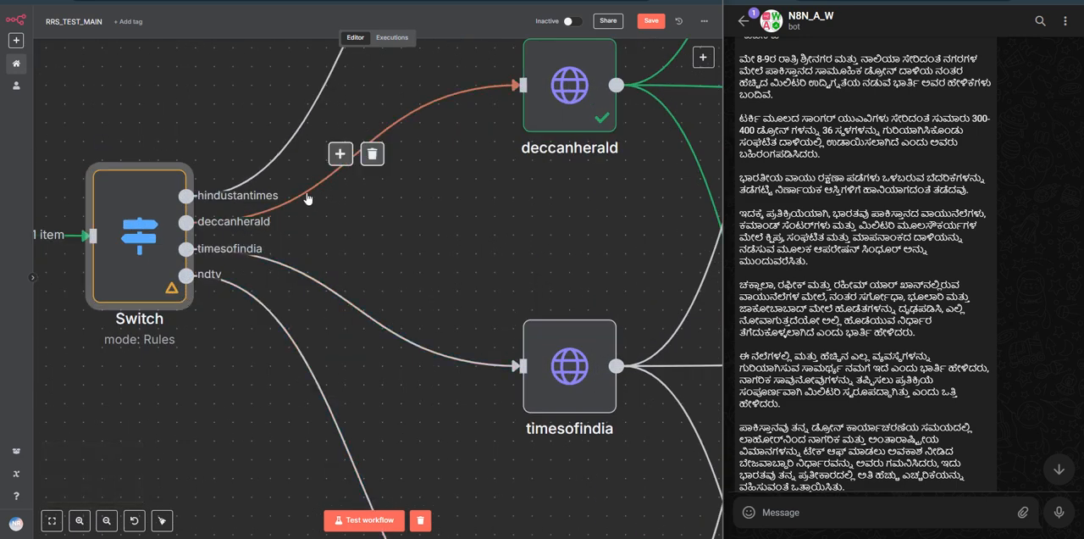
scroll(356, 211, up, 2)
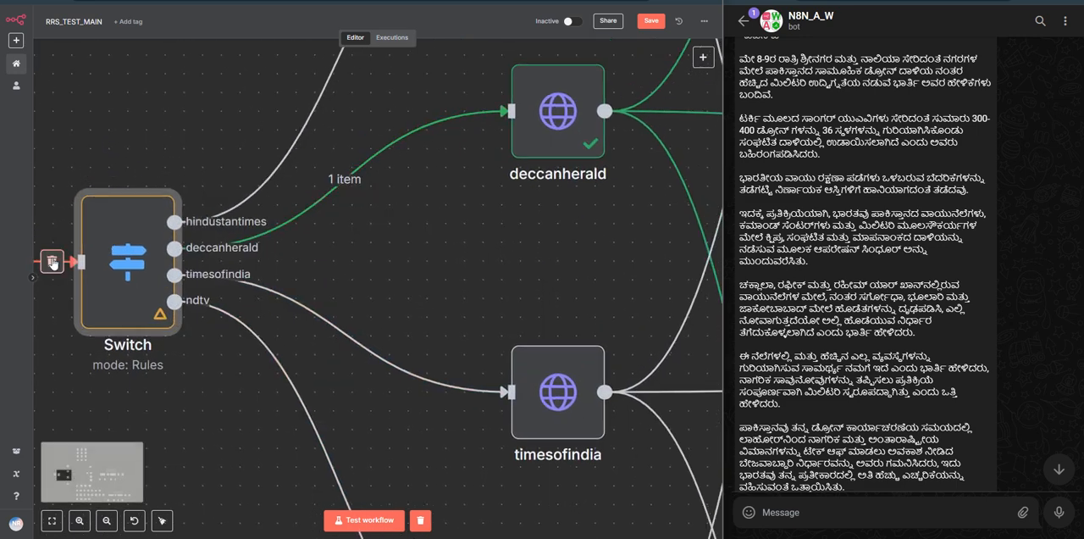
scroll(131, 317, left, 2)
drag(131, 318, 180, 306)
mouse_move(251, 295)
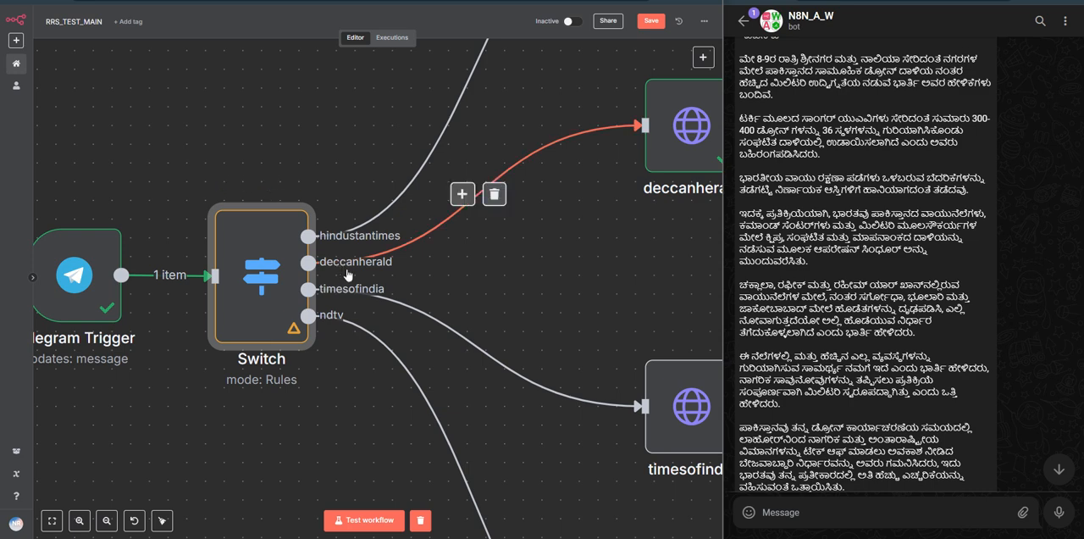
scroll(328, 276, right, 3)
mouse_move(331, 240)
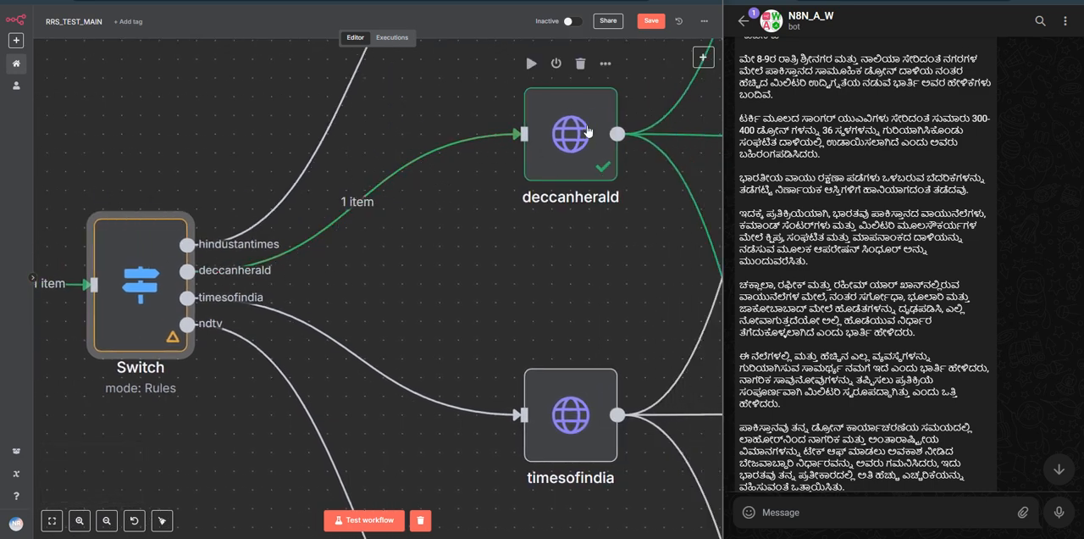
Step: Follow the deccanherald node's outgoing connections to the image, title and content branches
drag(534, 267, 349, 300)
scroll(349, 299, down, 3)
drag(403, 276, 294, 315)
scroll(368, 291, down, 2)
scroll(370, 290, up, 4)
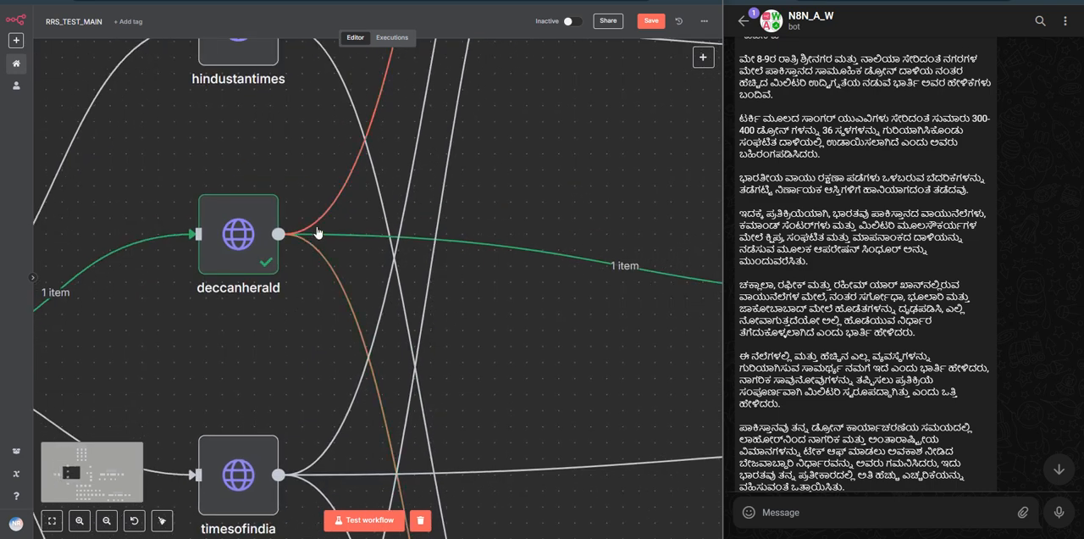
scroll(279, 323, down, 3)
scroll(278, 318, down, 2)
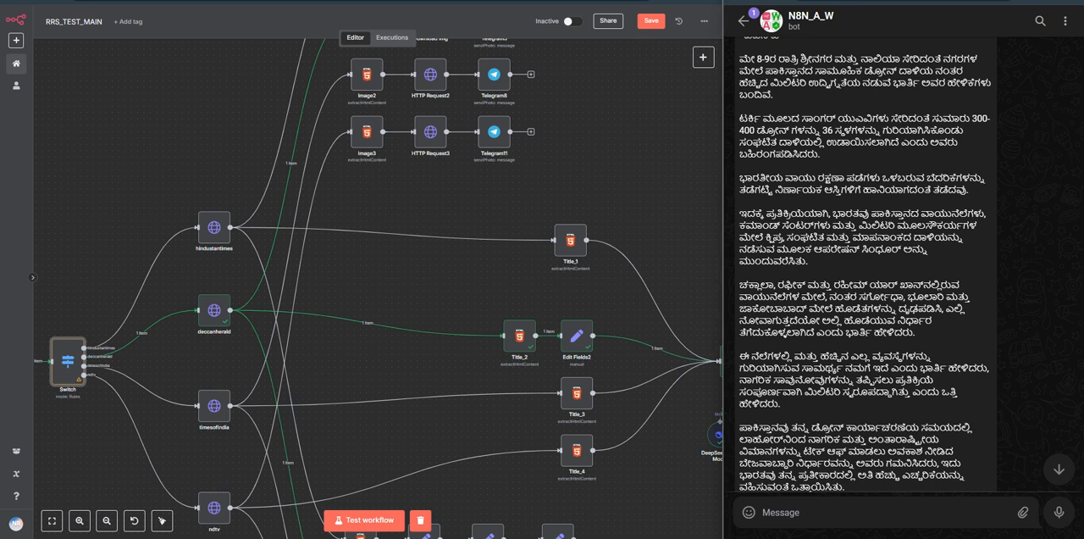
Step: Switch to the Hindustan Times article in the browser and look over its headline, image and body text
click(817, 2)
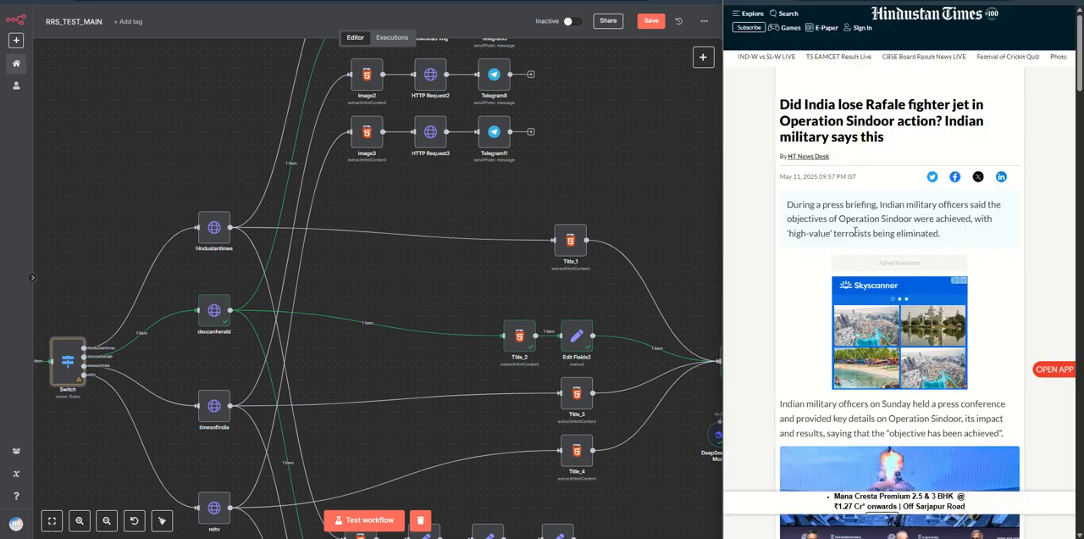
scroll(876, 242, down, 3)
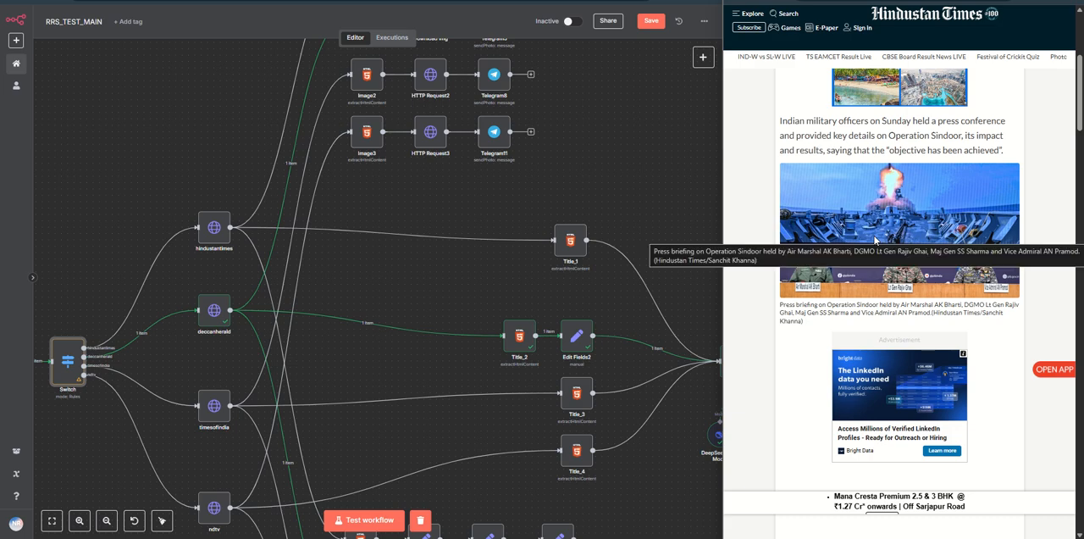
scroll(875, 236, down, 6)
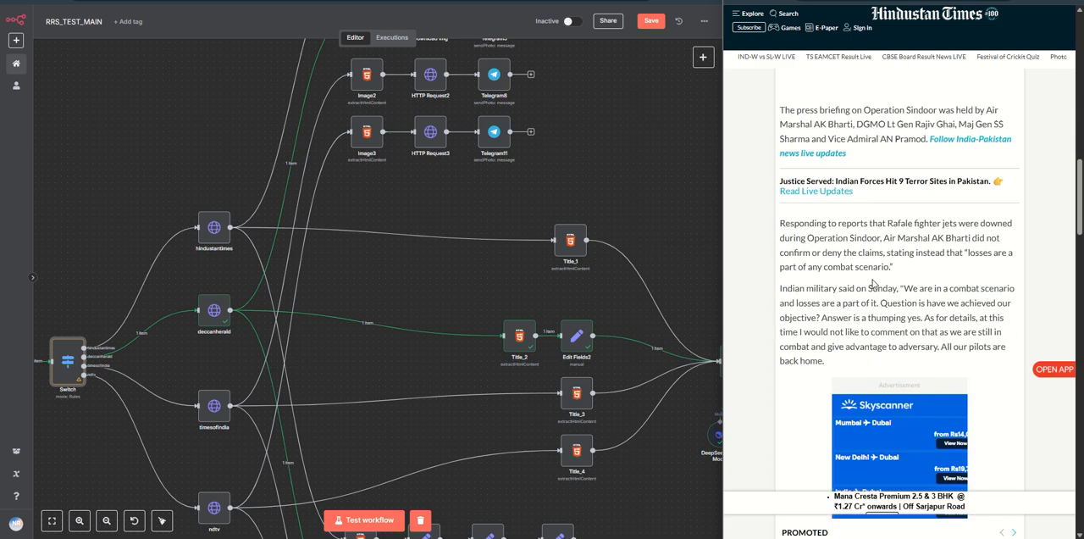
scroll(872, 287, up, 4)
scroll(428, 283, up, 3)
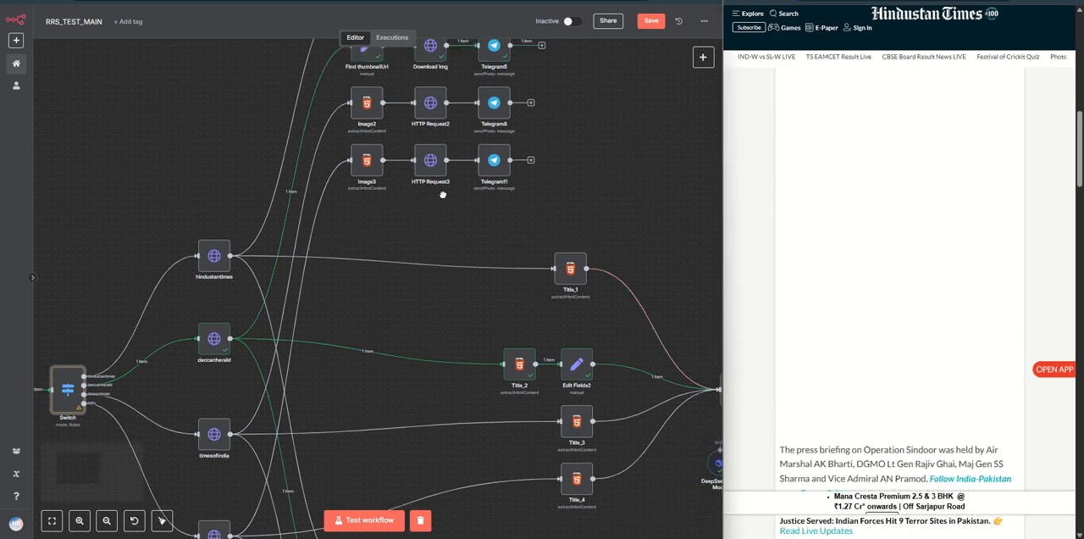
Step: Inspect the thumbnailUrl matching expression in the Image Extraction section's Find thumbnailUrl node, and return to the canvas
scroll(427, 283, up, 1)
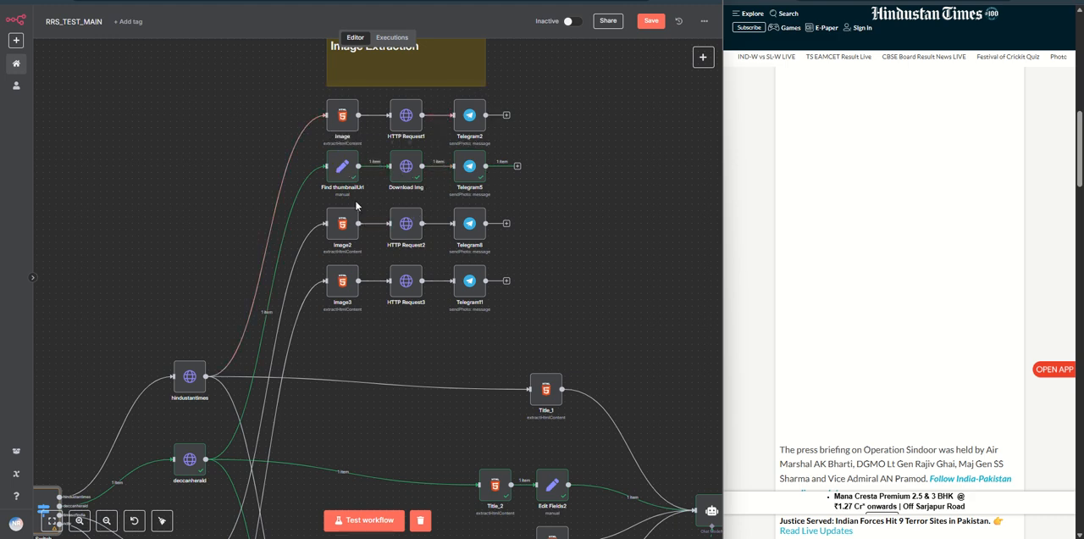
scroll(423, 288, down, 2)
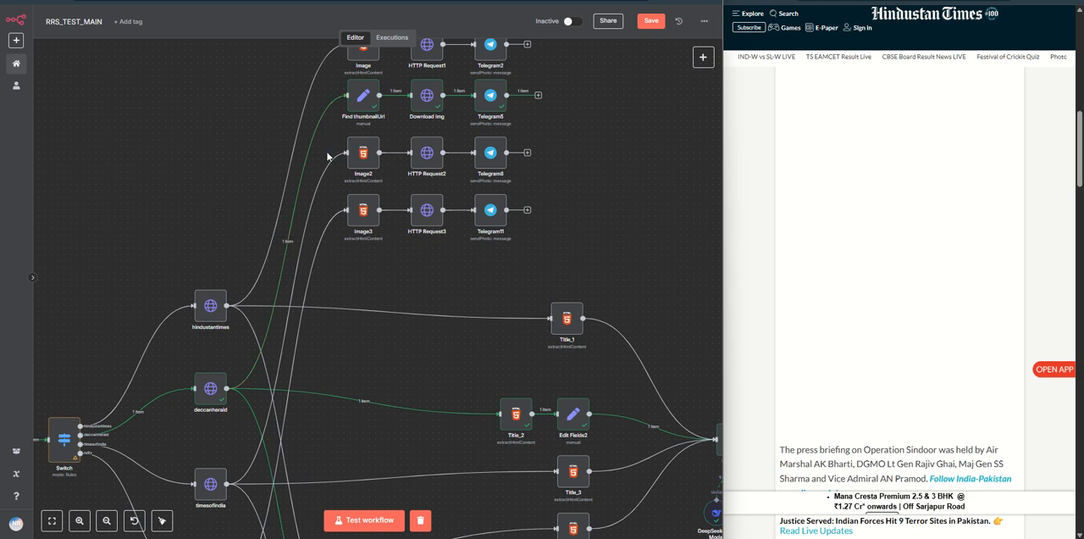
drag(328, 141, 283, 238)
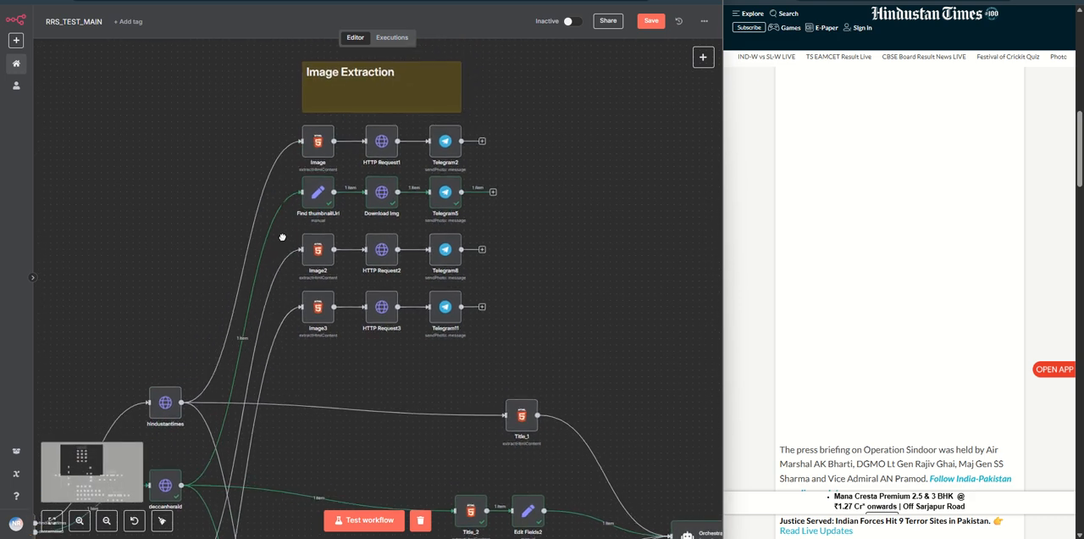
double_click(315, 195)
click(385, 190)
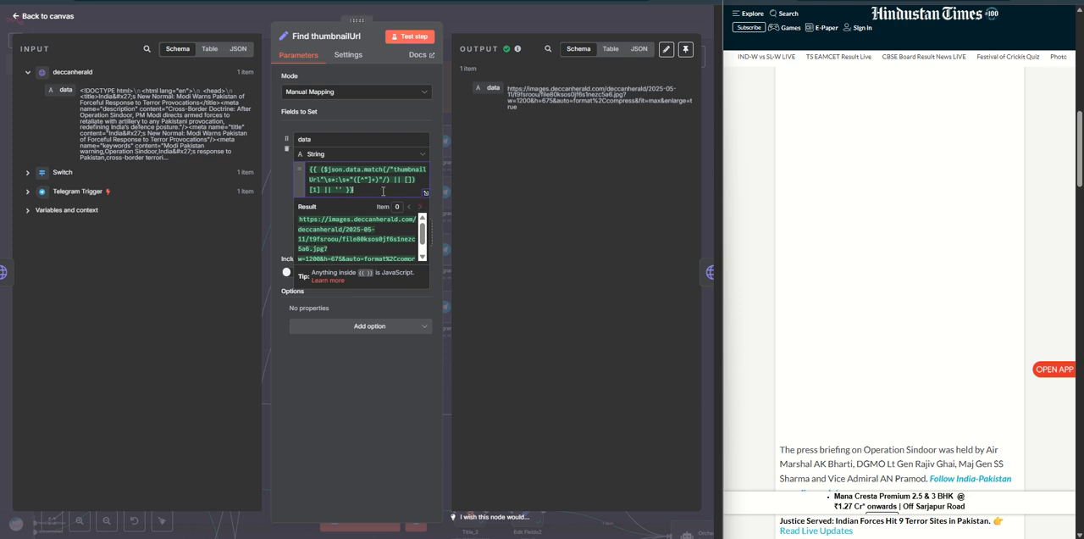
click(368, 376)
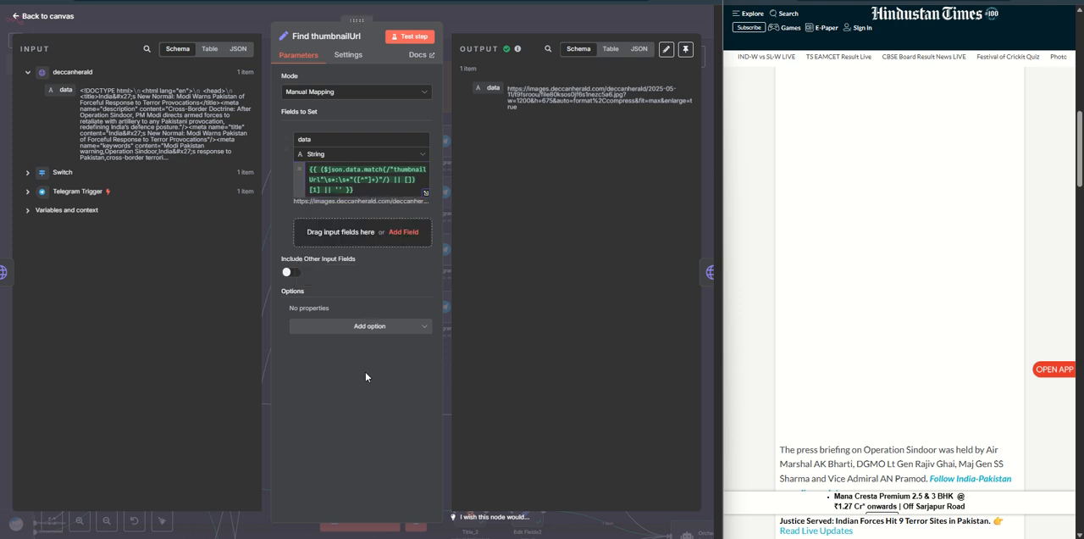
click(495, 28)
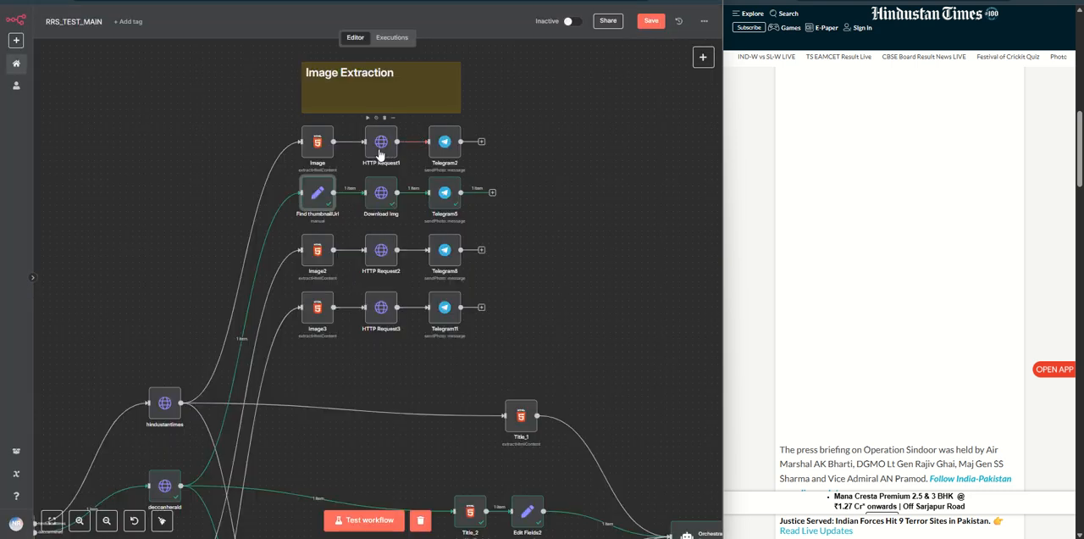
Step: Open the Download Img node, view its downloaded picture, and return to the canvas
double_click(381, 194)
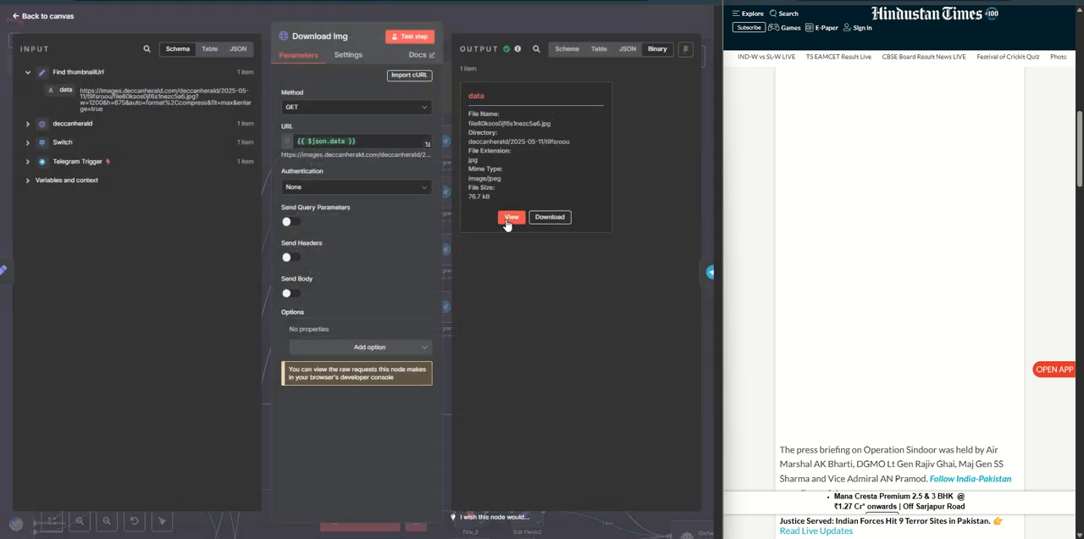
click(512, 216)
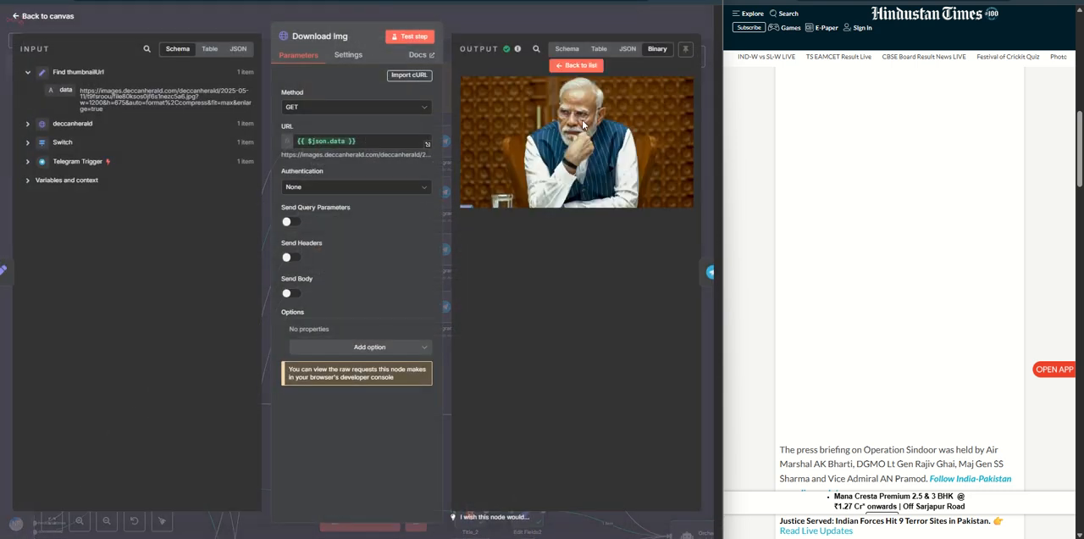
click(512, 22)
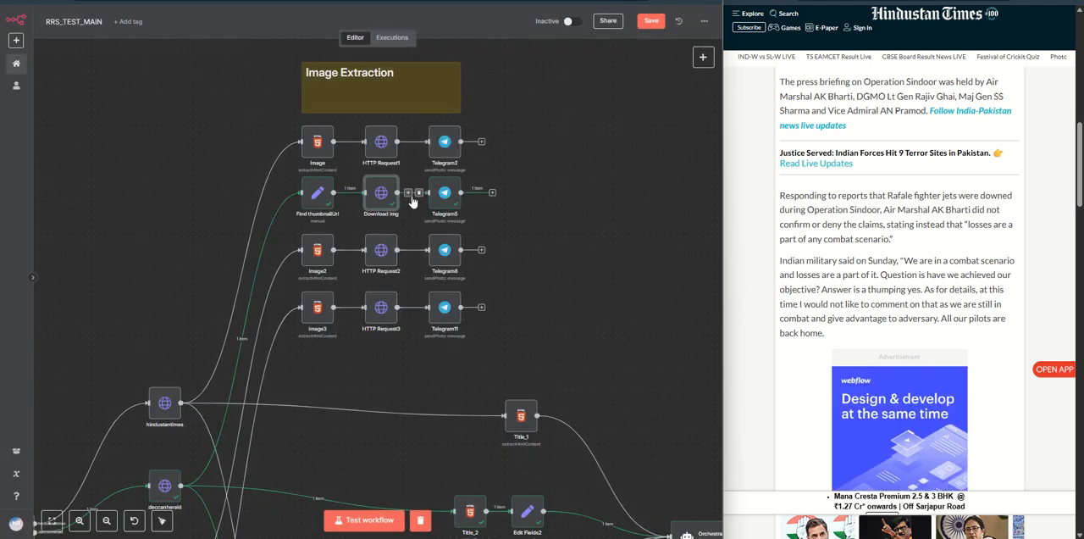
Step: Inspect the Telegram5 node's Send Photo settings and look at the image reply to the Times of India link in the bot chat
double_click(443, 202)
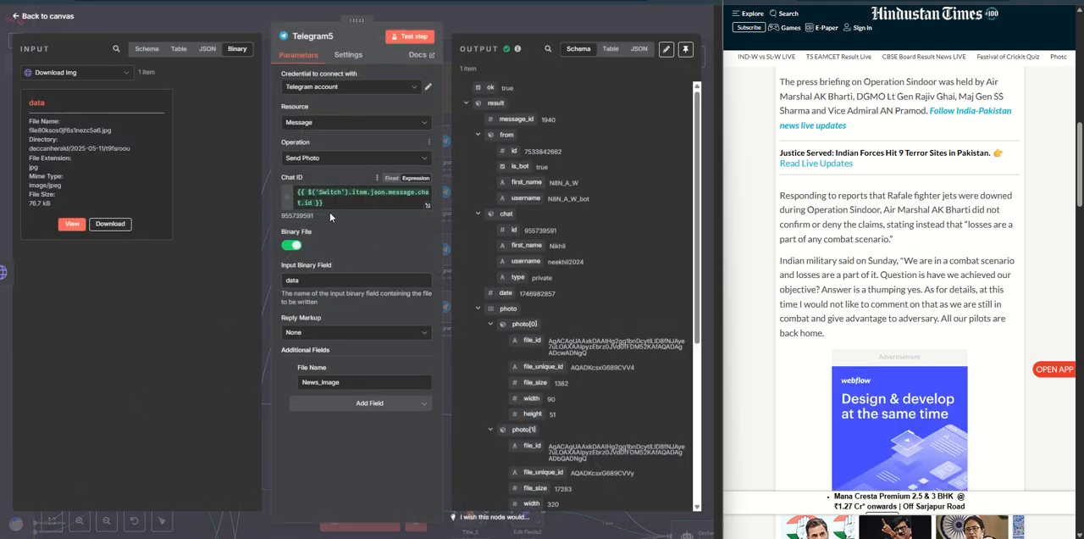
click(523, 24)
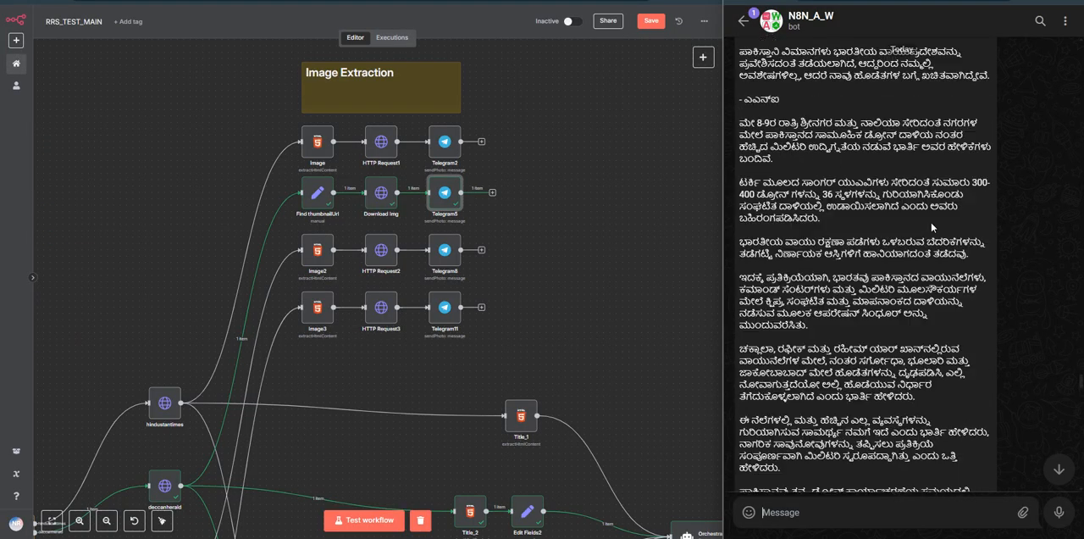
scroll(921, 251, up, 7)
scroll(912, 245, down, 2)
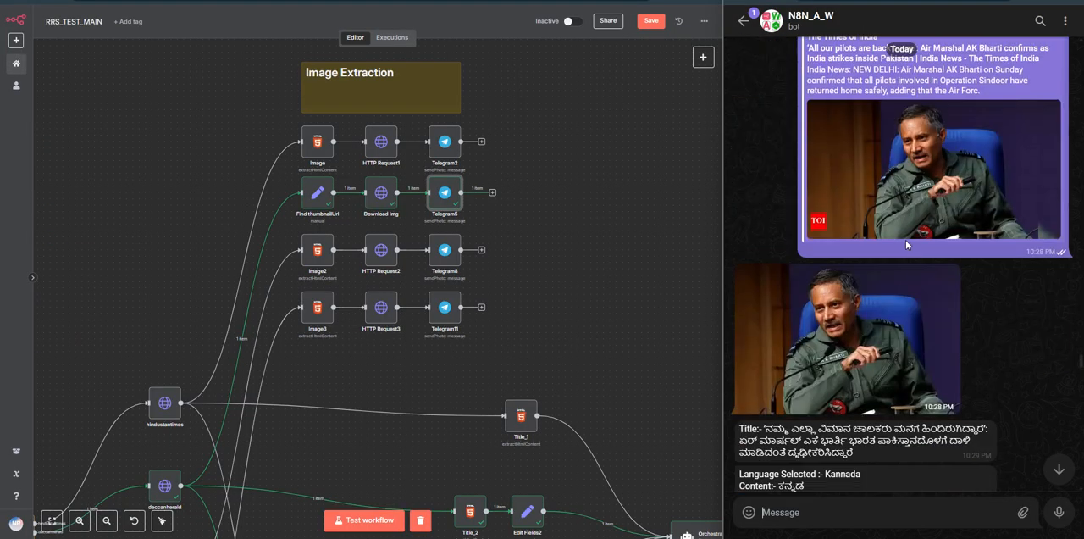
scroll(845, 324, down, 1)
Step: Trace the news-site nodes' connections from the Image Extraction rows down to the title extraction nodes
drag(449, 355, 480, 331)
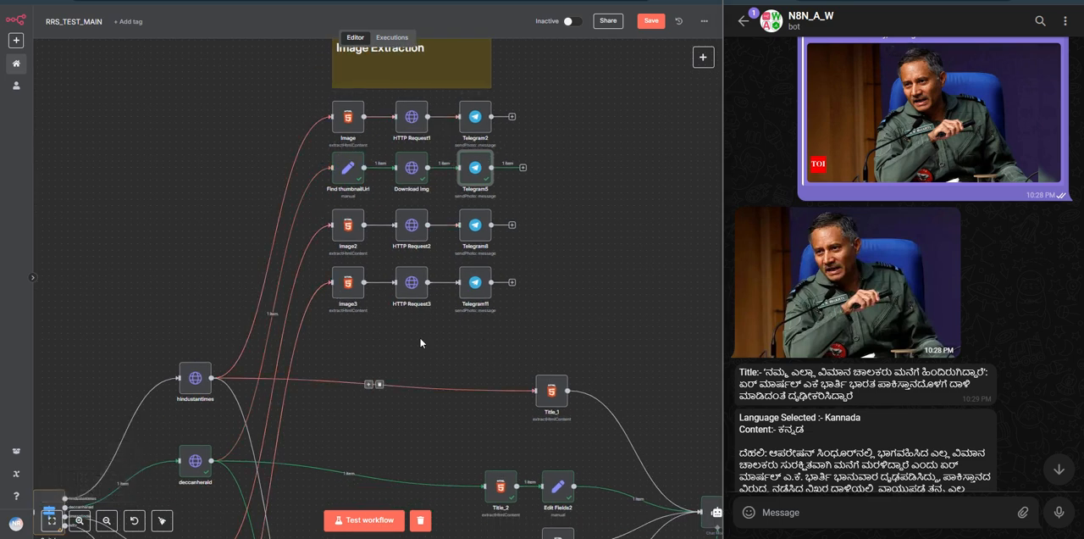
scroll(190, 379, down, 1)
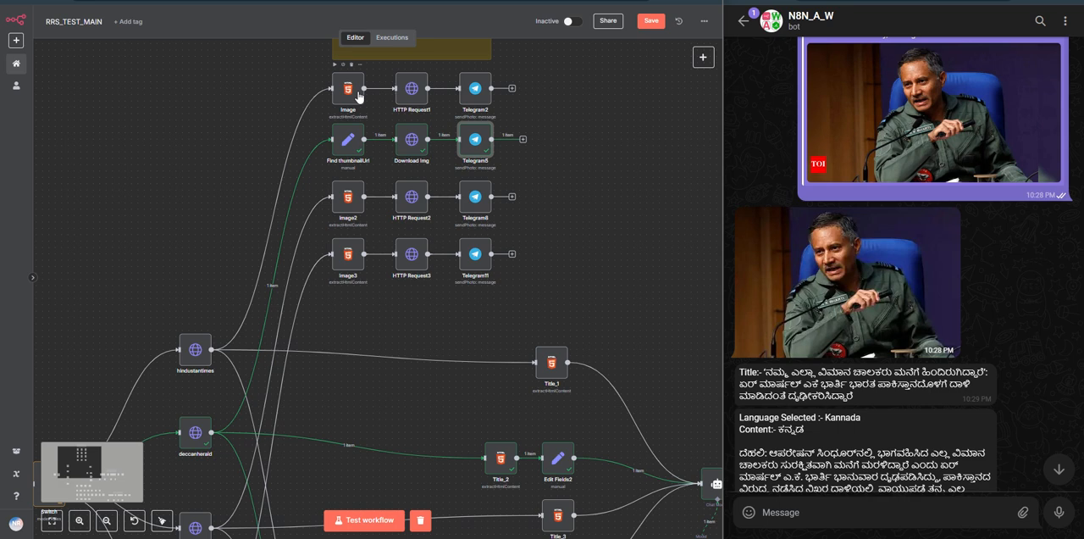
scroll(266, 368, down, 1)
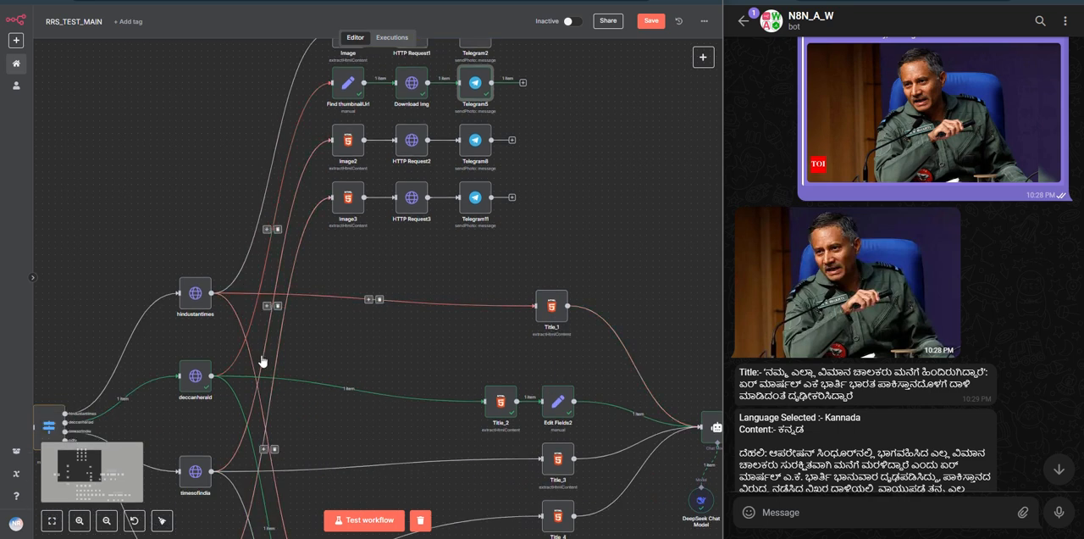
drag(362, 343, 327, 302)
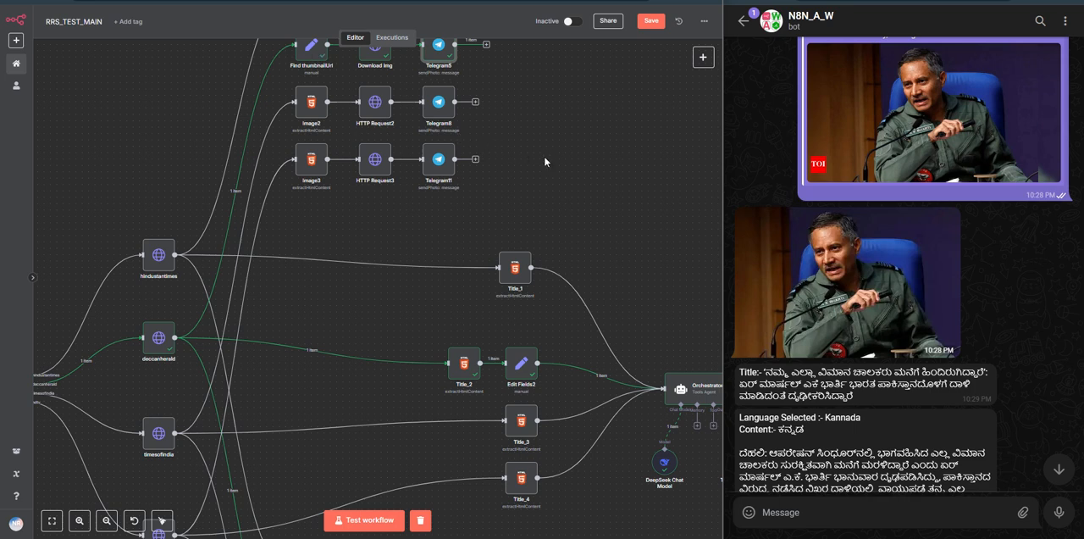
Step: Open the deccanherald node to examine its GET request, message text URL expression and returned HTML
scroll(620, 227, up, 1)
scroll(374, 349, down, 2)
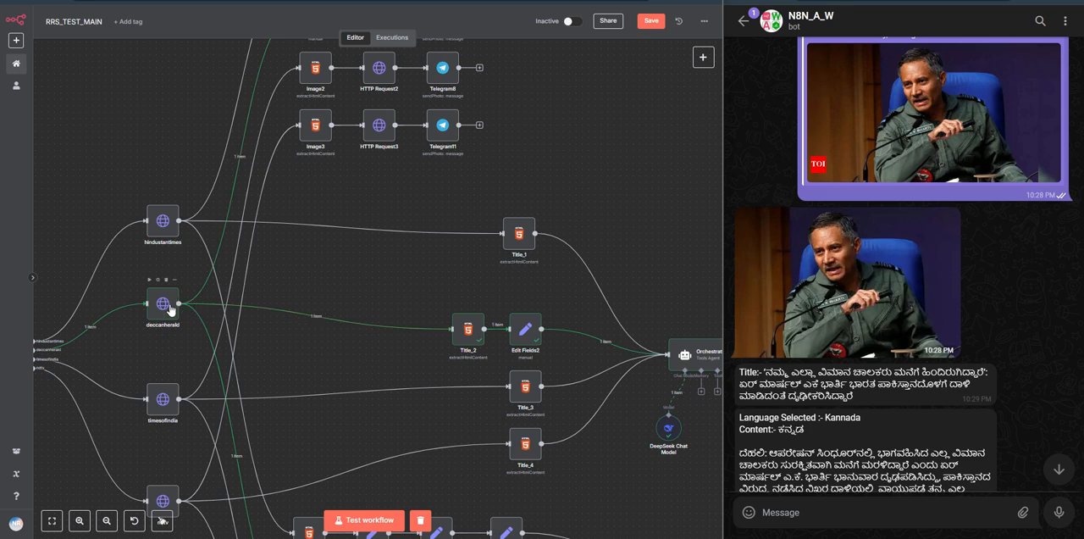
click(171, 308)
double_click(172, 308)
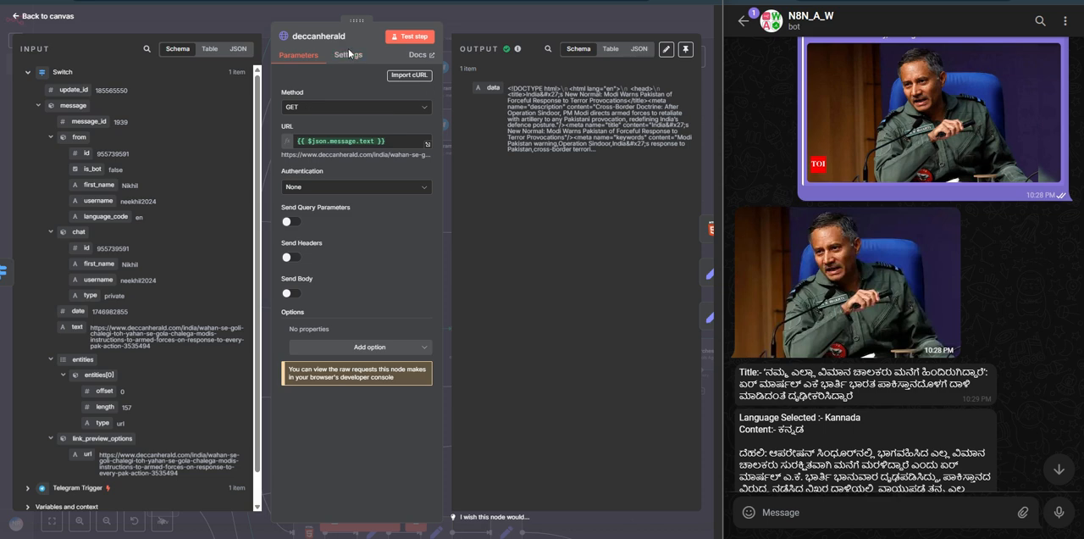
Step: Reopen the deccanherald node, expand its URL expression to check the resolved article link, and return to the canvas
click(451, 17)
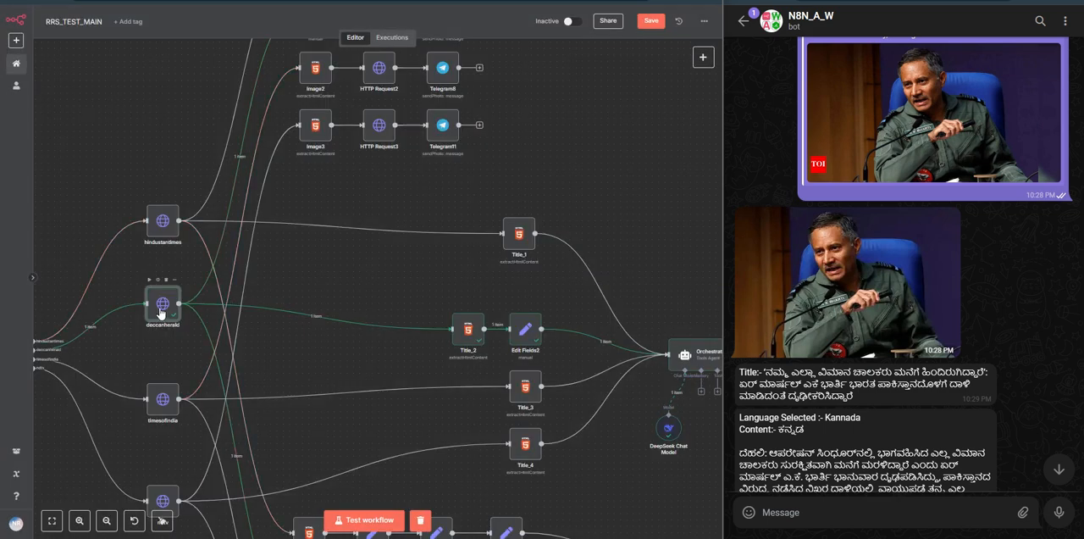
double_click(161, 311)
click(397, 144)
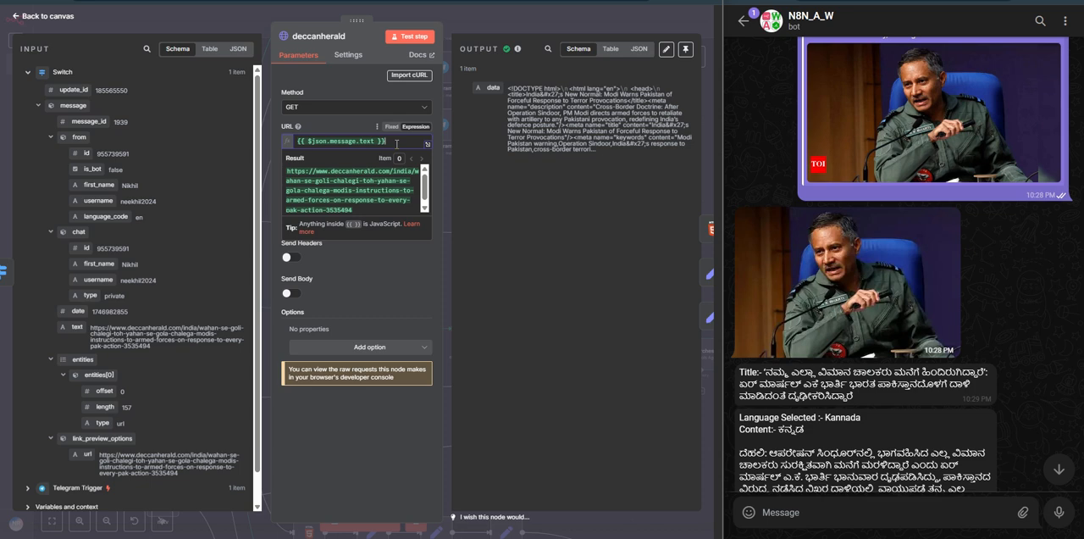
click(478, 24)
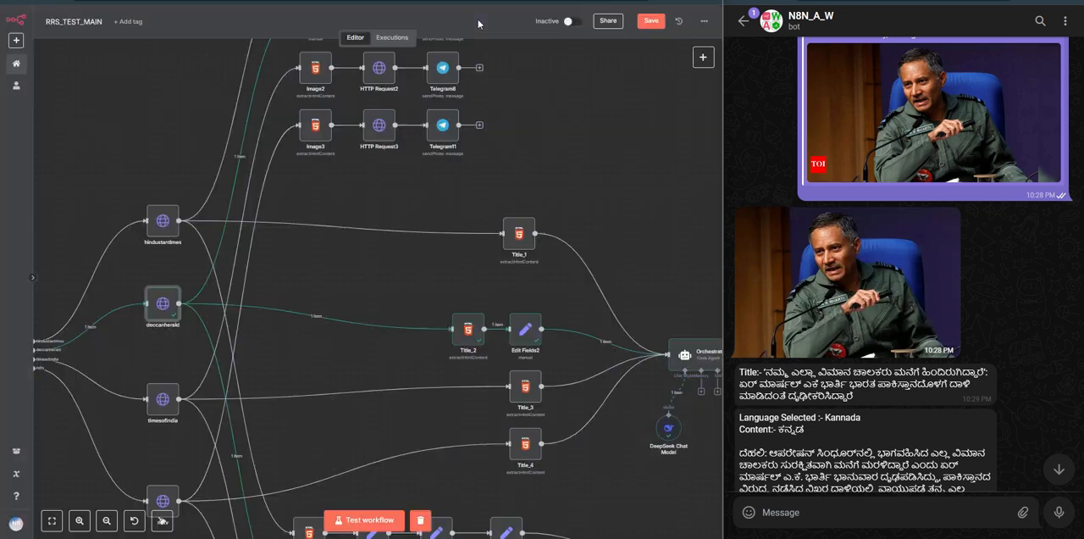
Step: Display the deccanherald node's output in JSON format and read through the returned page HTML
double_click(164, 304)
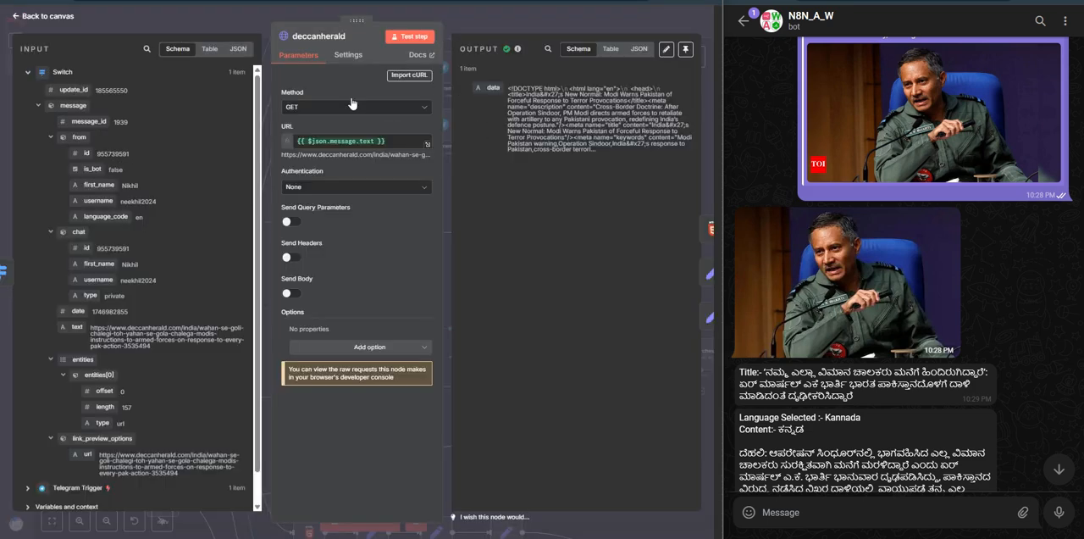
click(609, 49)
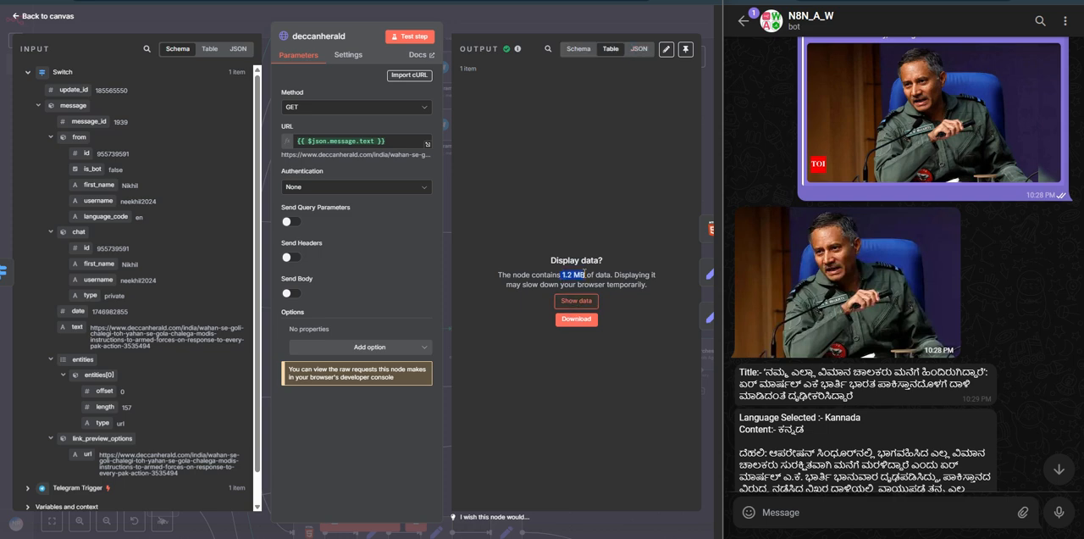
click(577, 302)
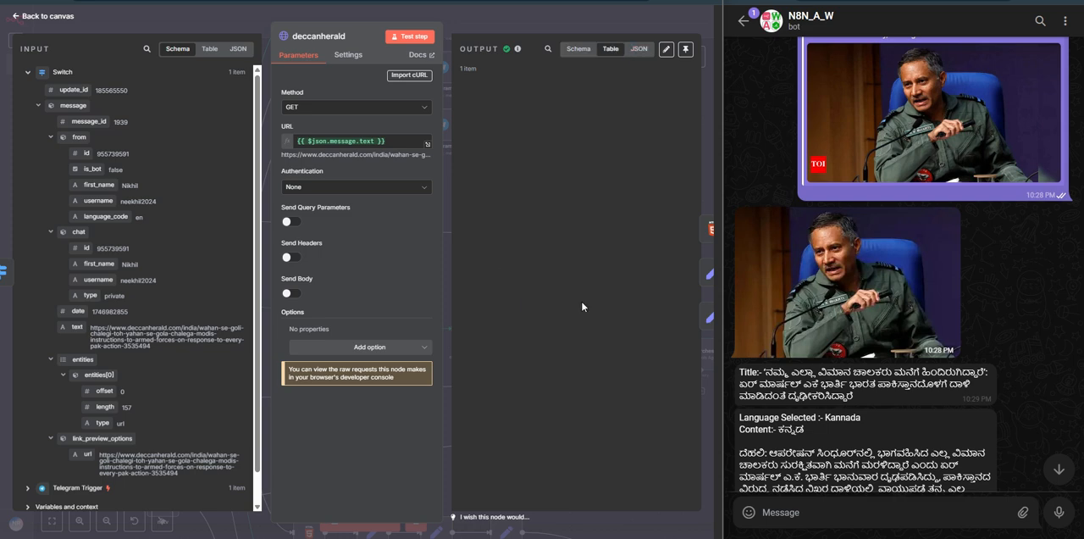
click(638, 48)
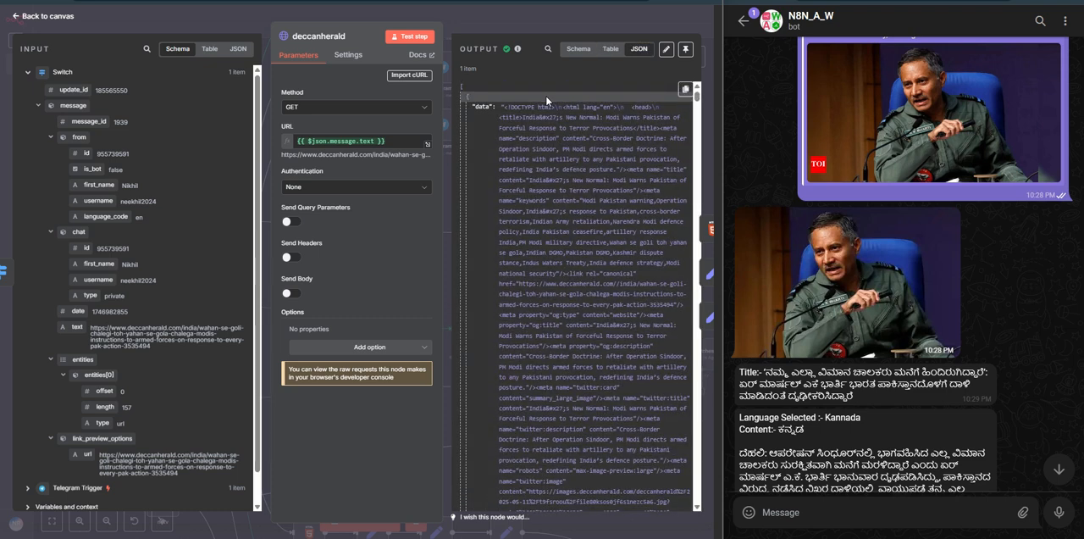
scroll(559, 212, down, 15)
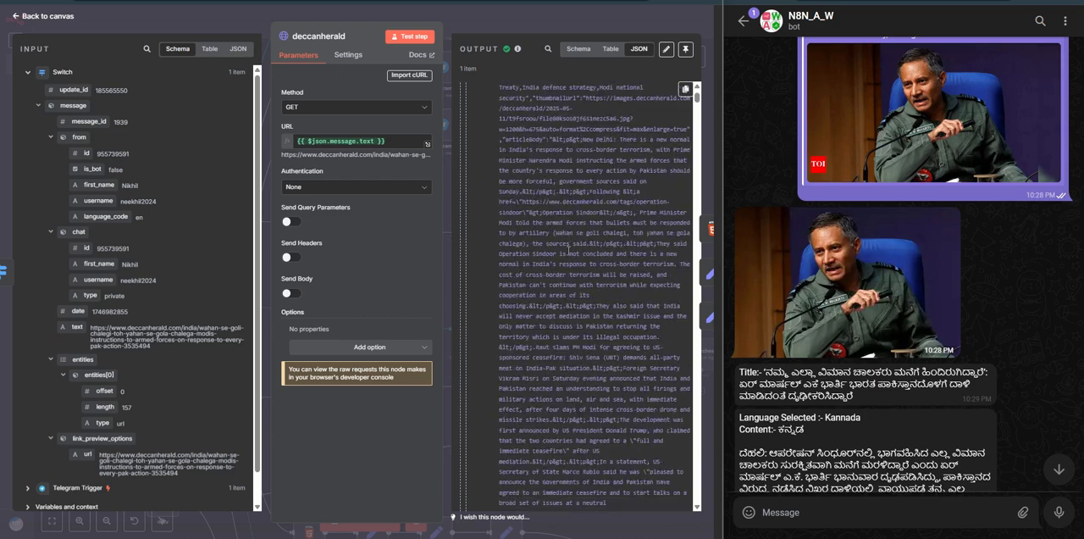
scroll(567, 252, down, 10)
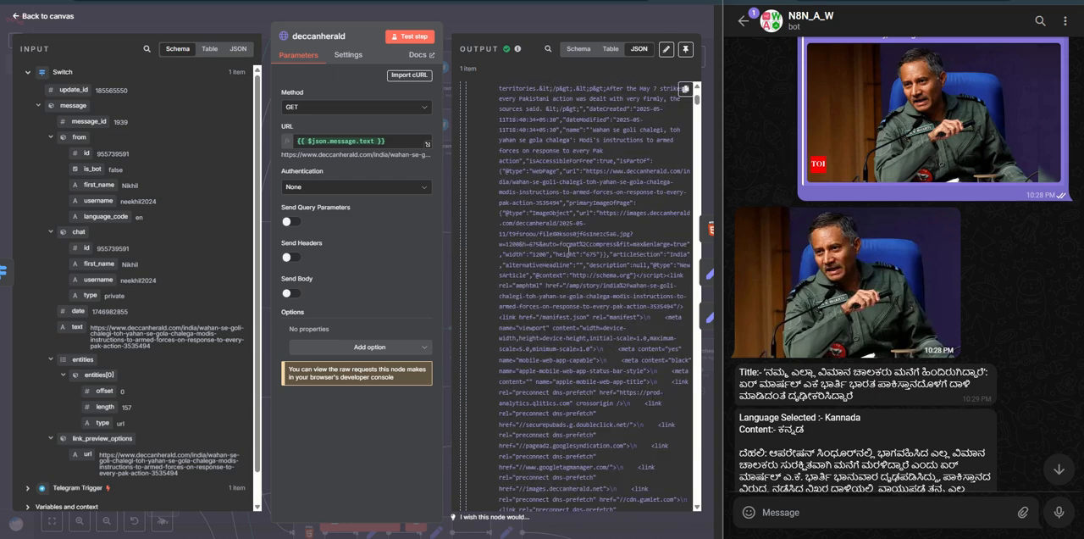
scroll(567, 252, down, 5)
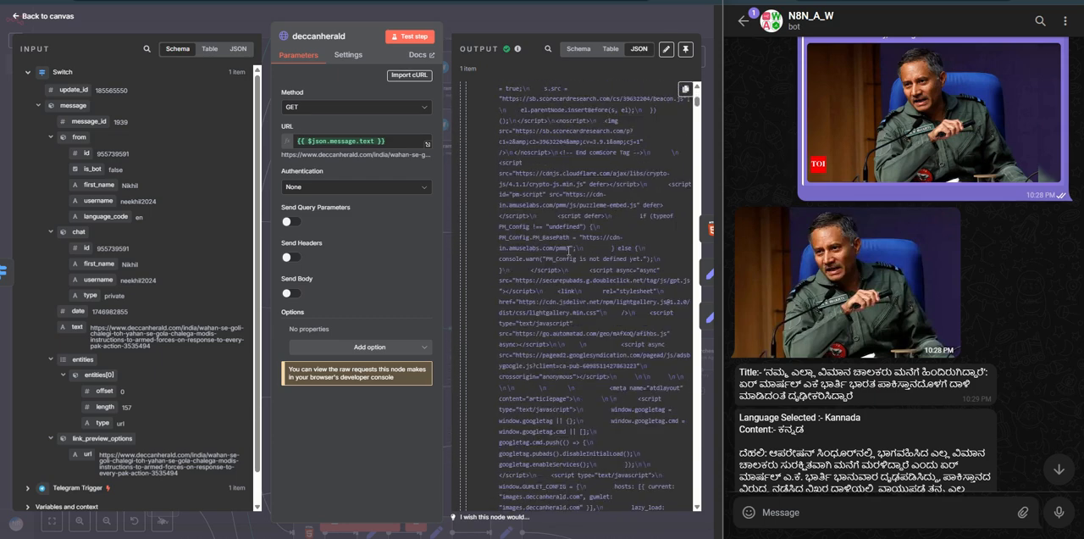
click(550, 16)
Step: Review the image branch through the Find thumbnailUrl, Download Img and Telegram5 nodes, viewing the downloaded picture
scroll(322, 225, up, 5)
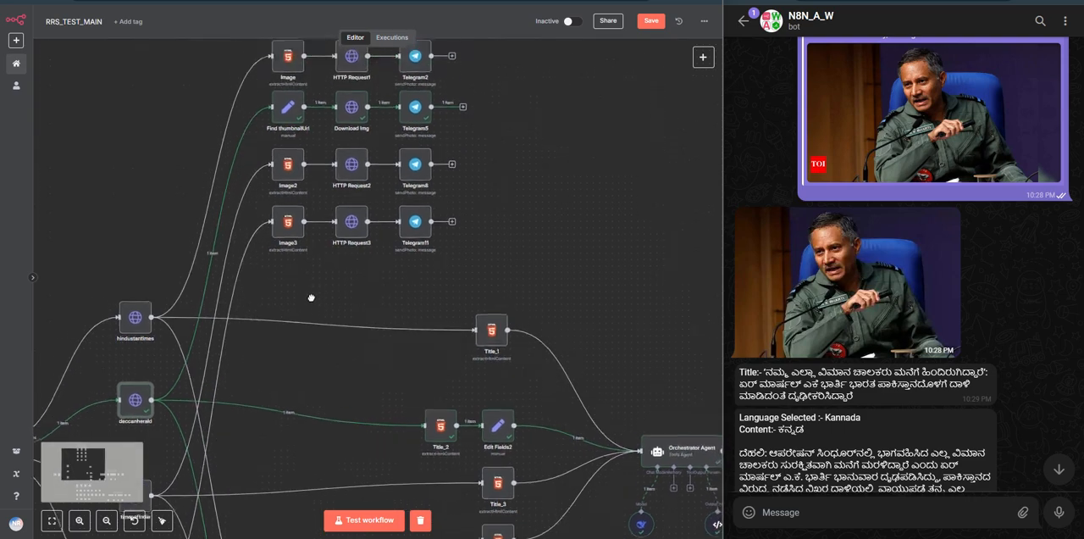
double_click(293, 107)
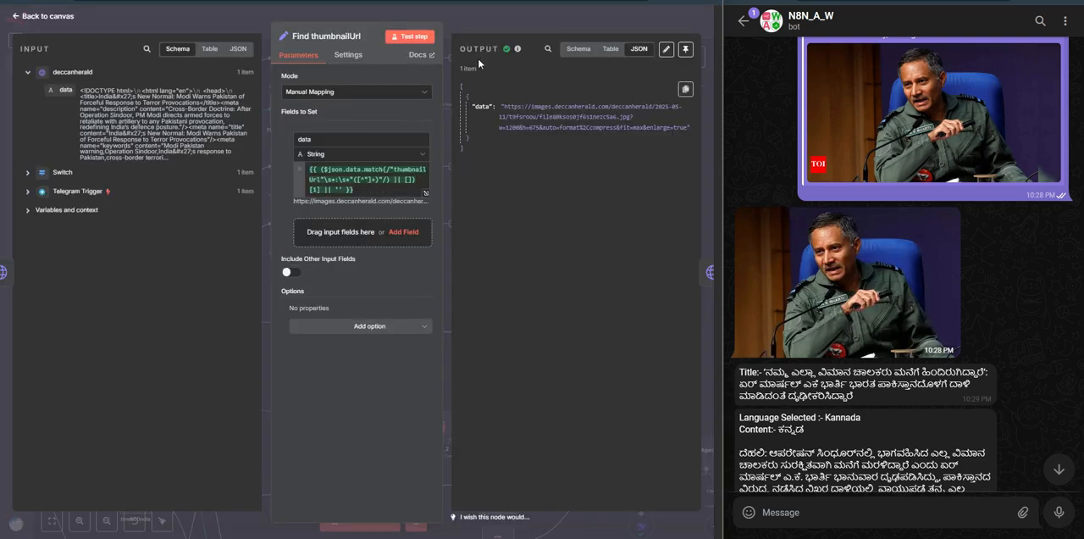
click(489, 26)
double_click(347, 125)
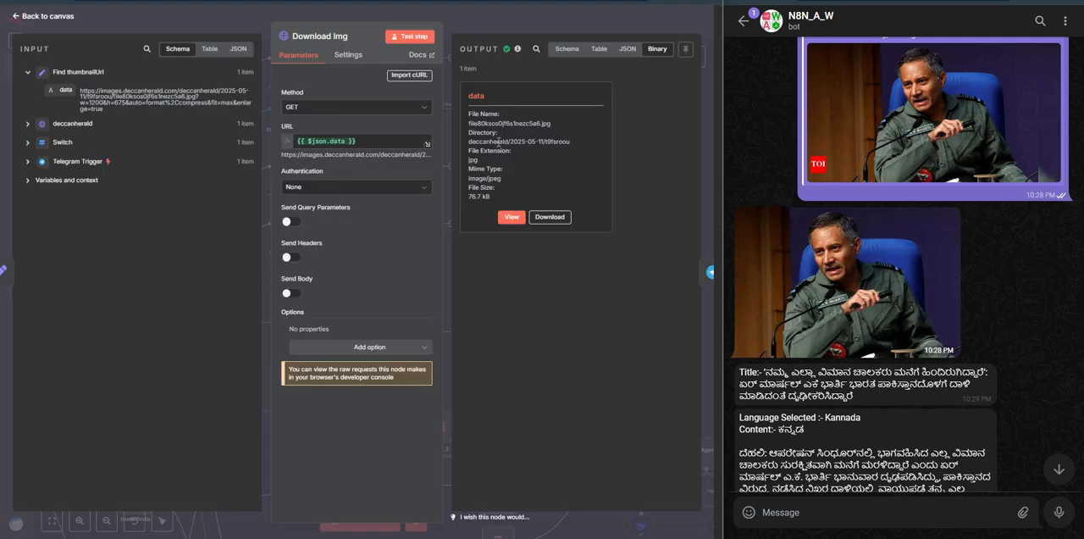
click(509, 217)
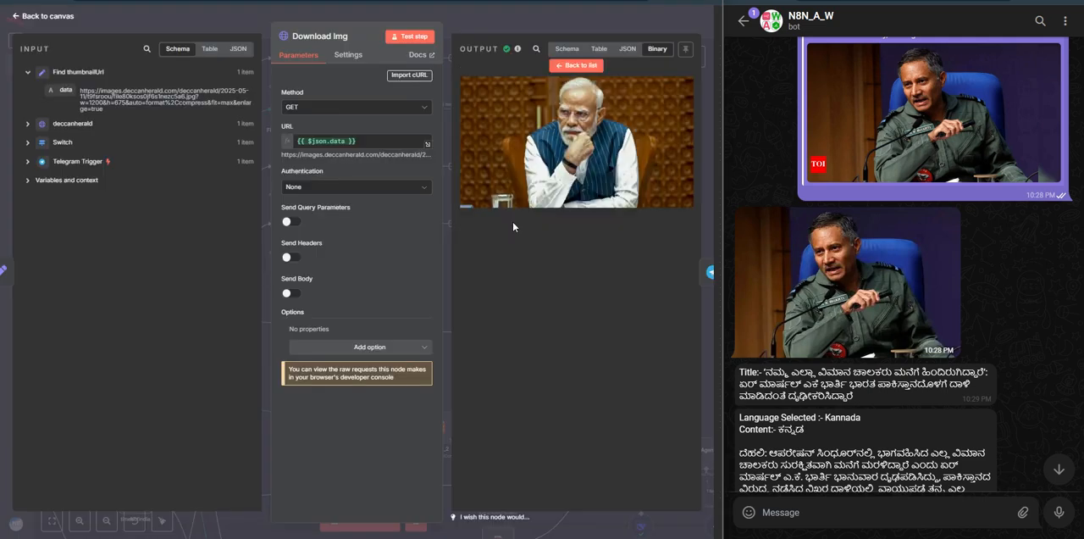
click(525, 13)
double_click(418, 108)
click(531, 26)
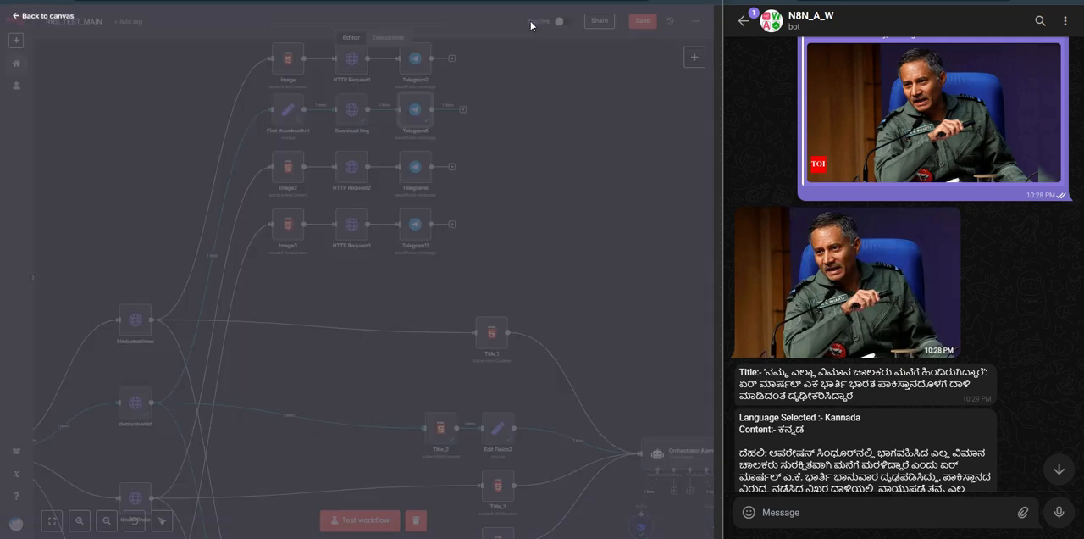
Step: Follow the deccanherald branch to the Title_2 node, look at its Extract HTML Content settings, and return to the canvas
scroll(868, 281, down, 1)
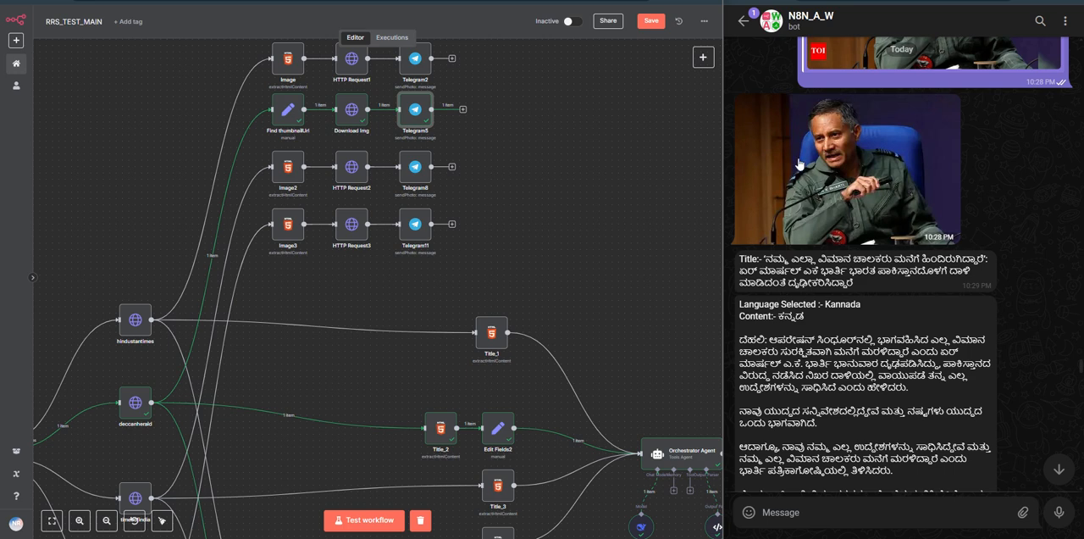
drag(585, 274, 569, 78)
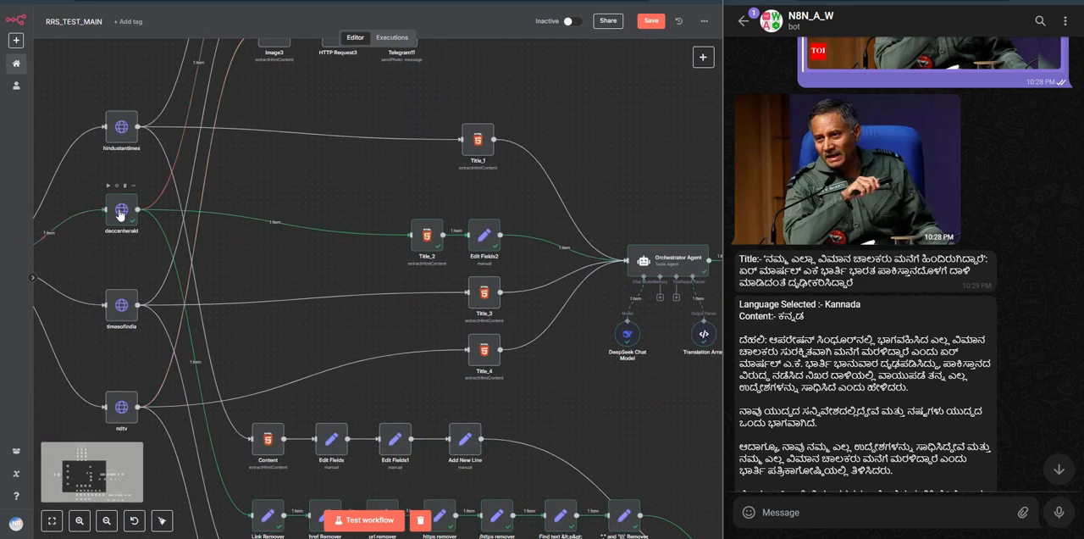
drag(398, 268, 284, 271)
double_click(288, 244)
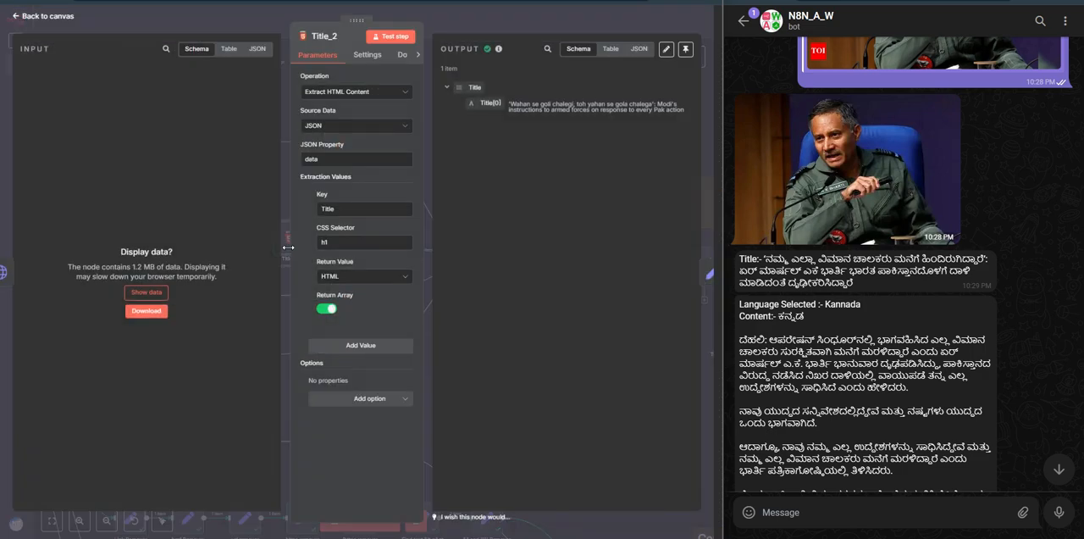
click(309, 38)
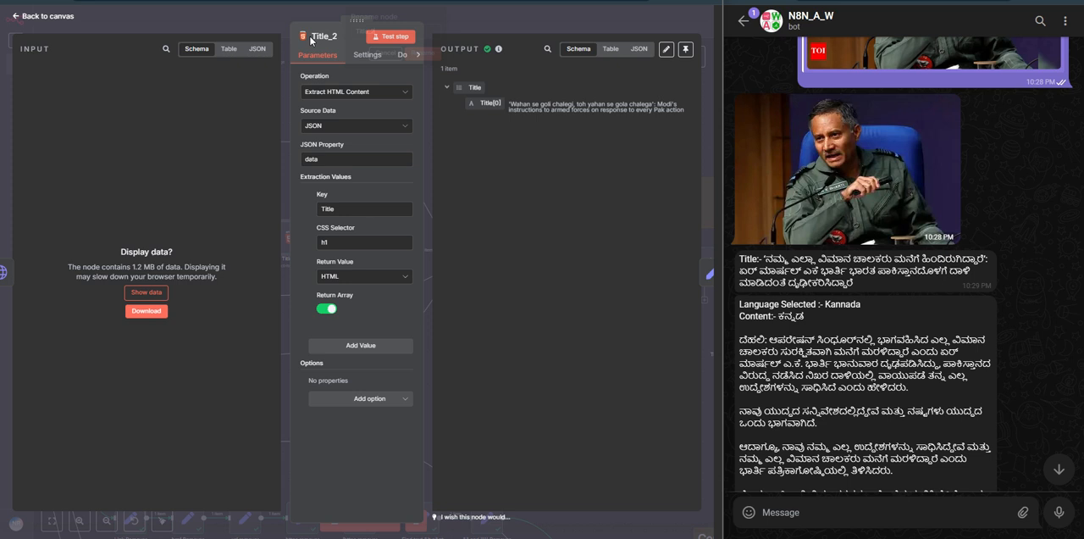
click(481, 26)
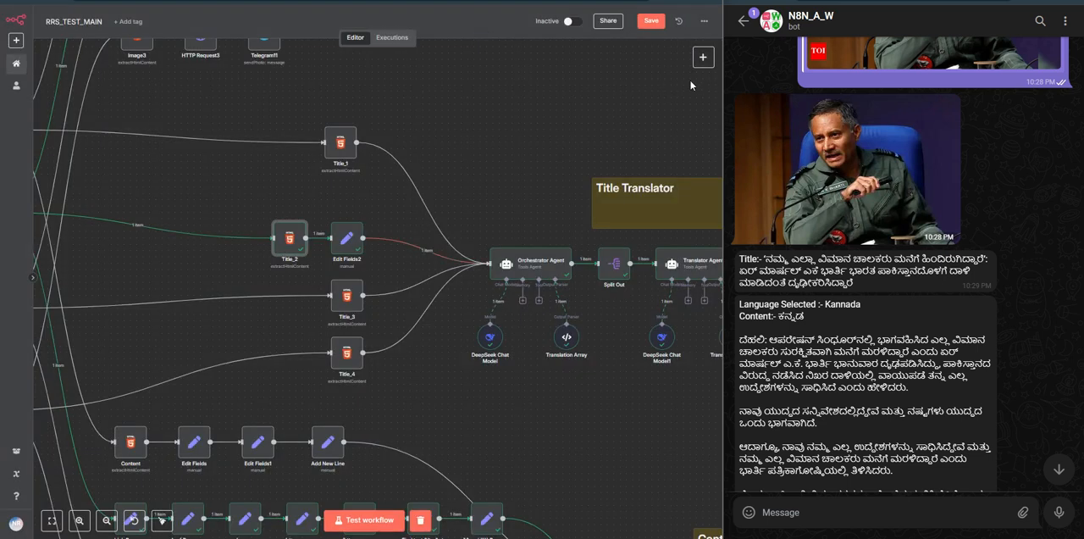
Step: Search the node library for "html" to show the HTML node, without adding anything
click(702, 57)
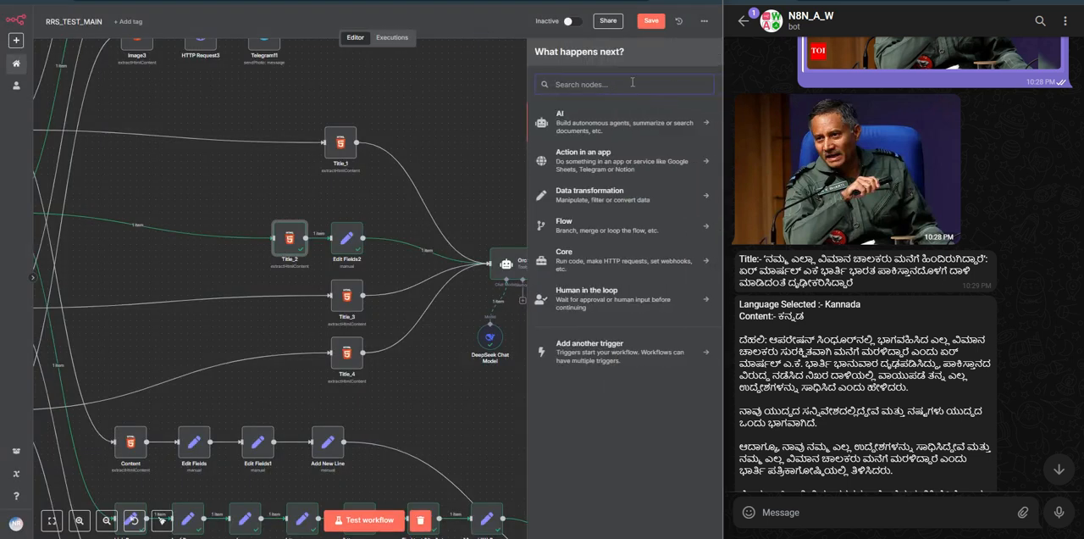
text(html)
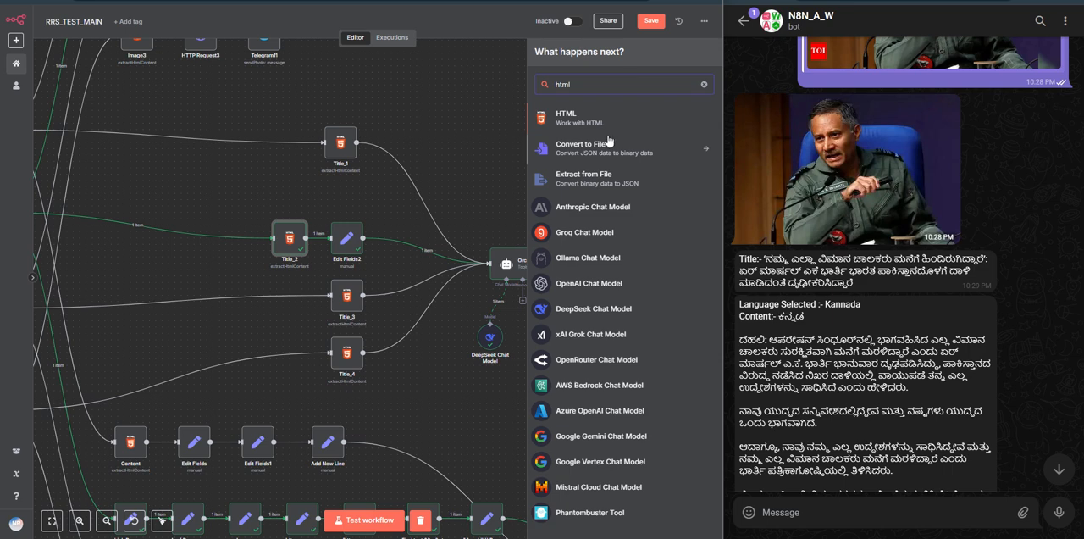
click(482, 135)
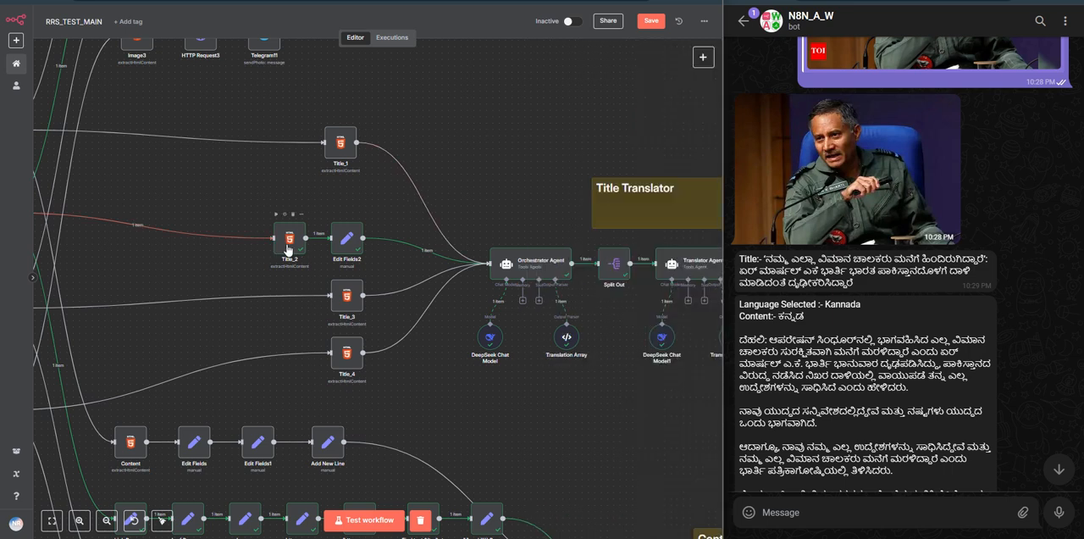
Step: Examine Title_2's extraction values for the key, CSS selector and return value, and return to the canvas
double_click(288, 240)
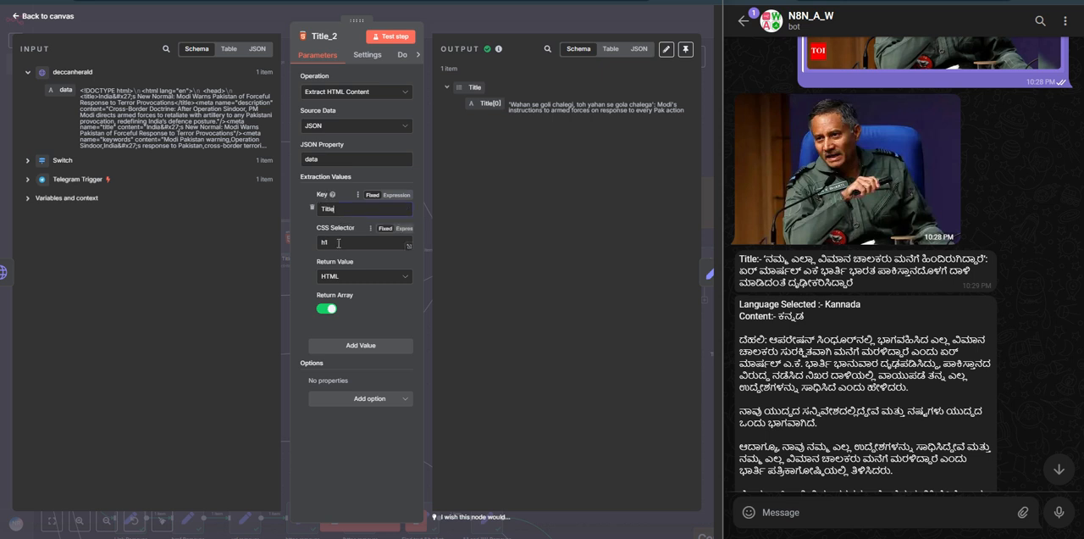
click(338, 243)
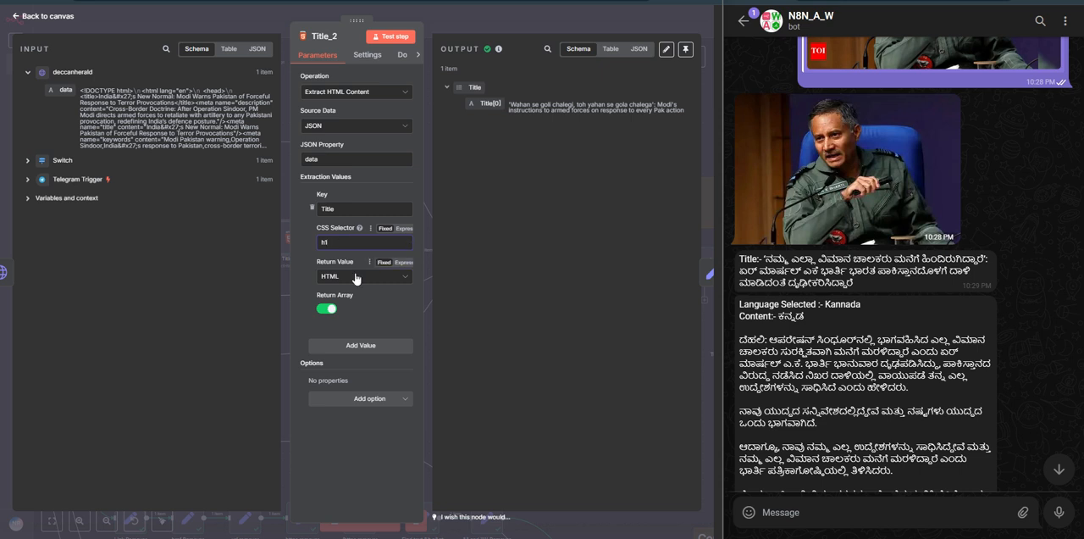
click(356, 278)
click(314, 273)
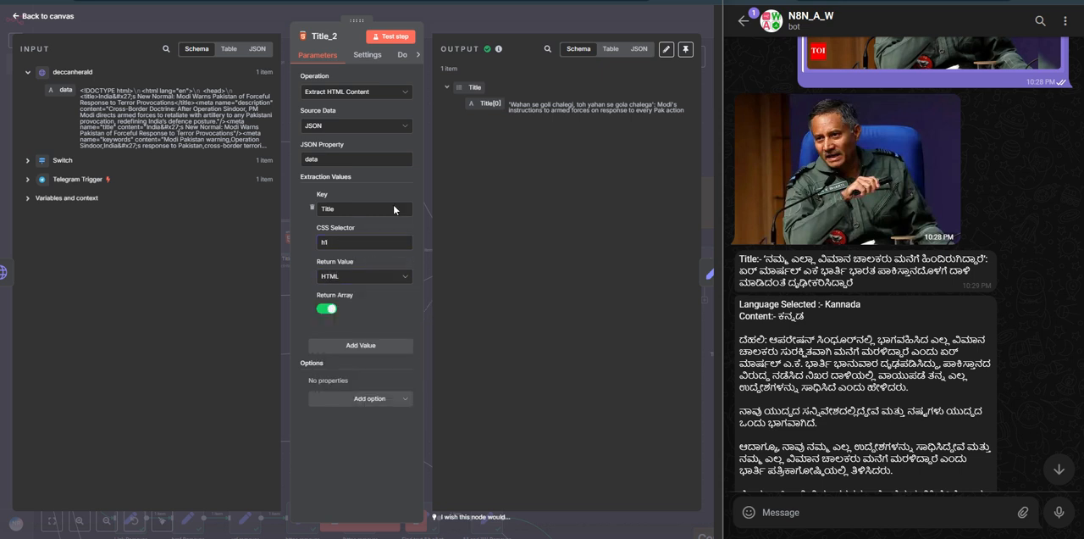
click(489, 28)
Step: Inspect the headline extracted by Title_2 in its output, including the table view, and return to the canvas
double_click(290, 243)
triple_click(525, 105)
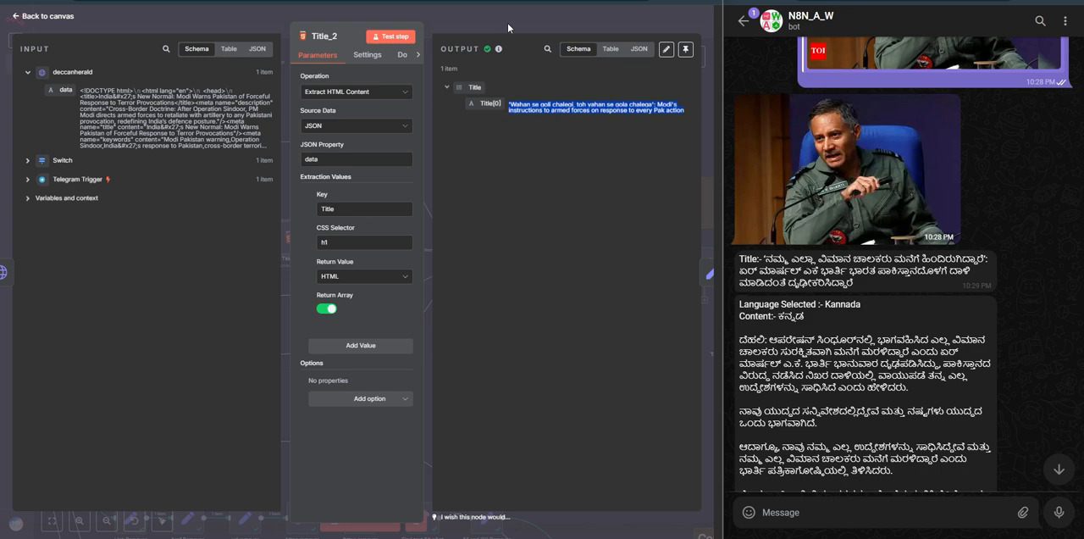
click(610, 50)
triple_click(483, 103)
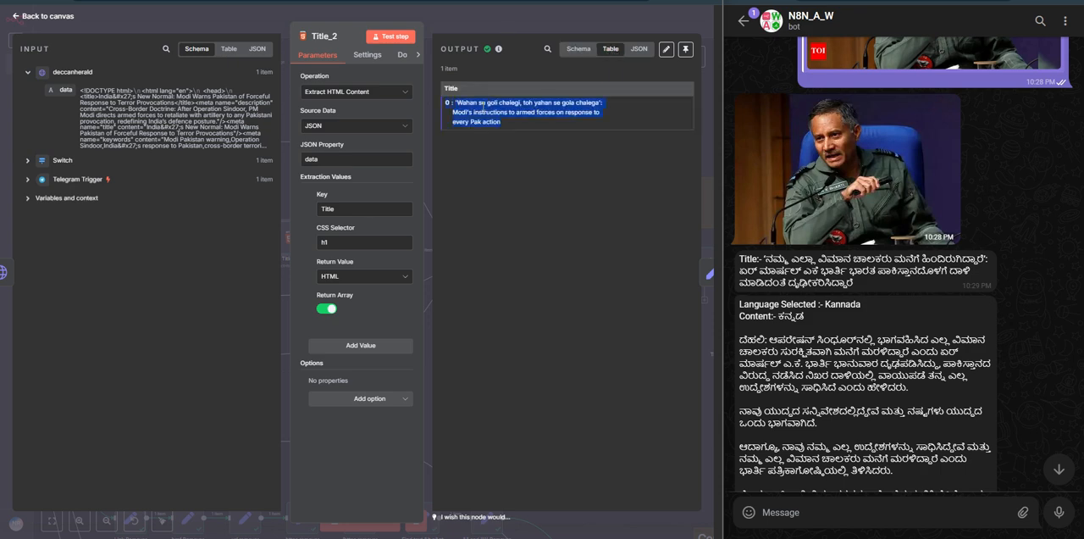
click(529, 27)
Step: Open Edit Fields2 and examine the Title field's expression and its resolved result, and return to the canvas
double_click(357, 240)
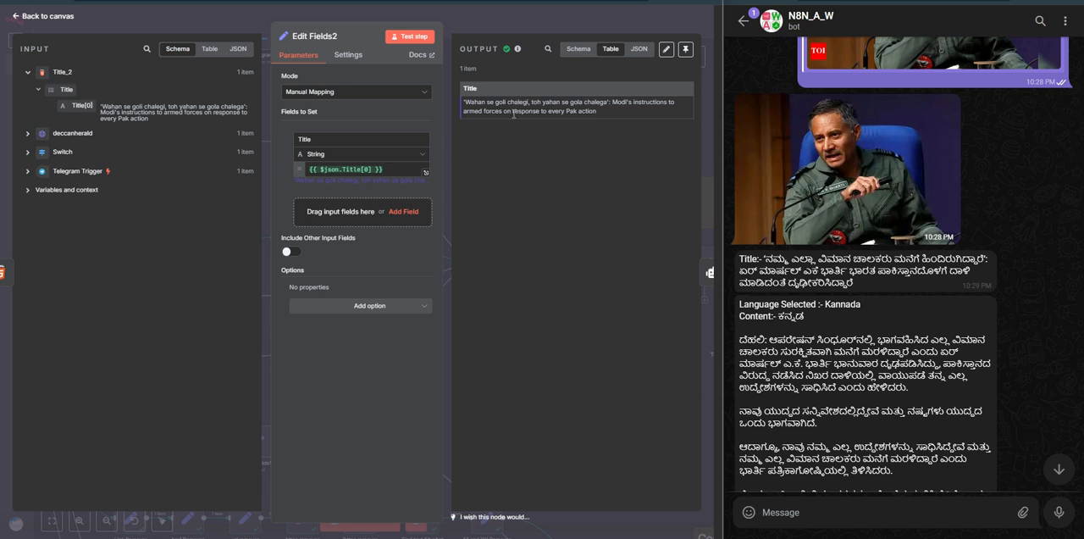
click(401, 169)
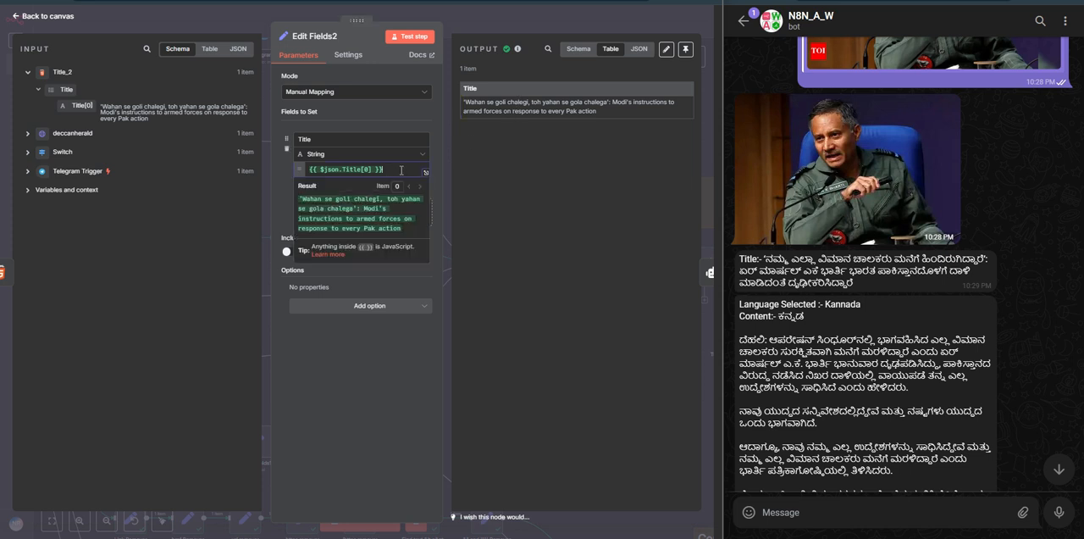
click(488, 151)
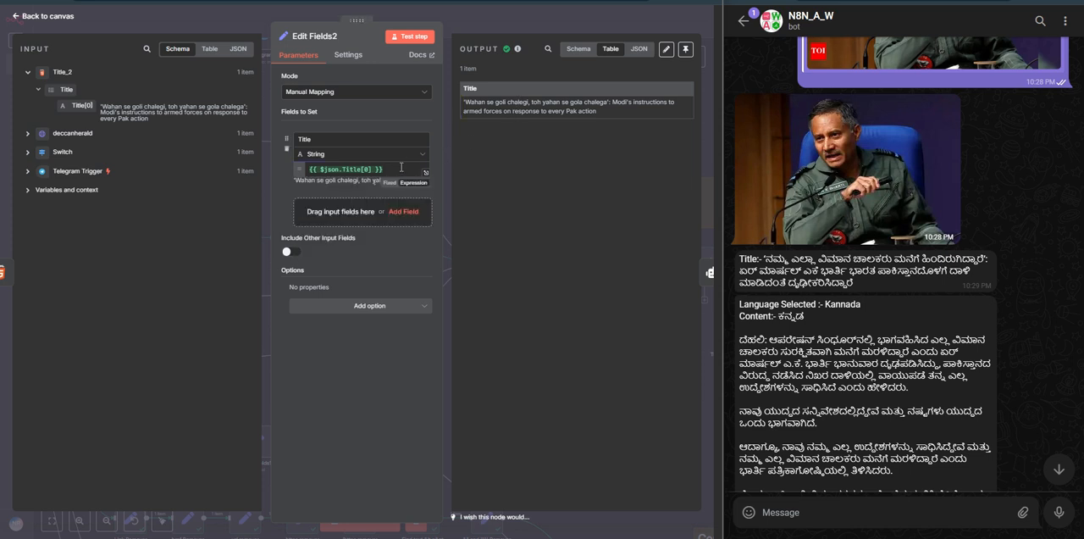
click(493, 20)
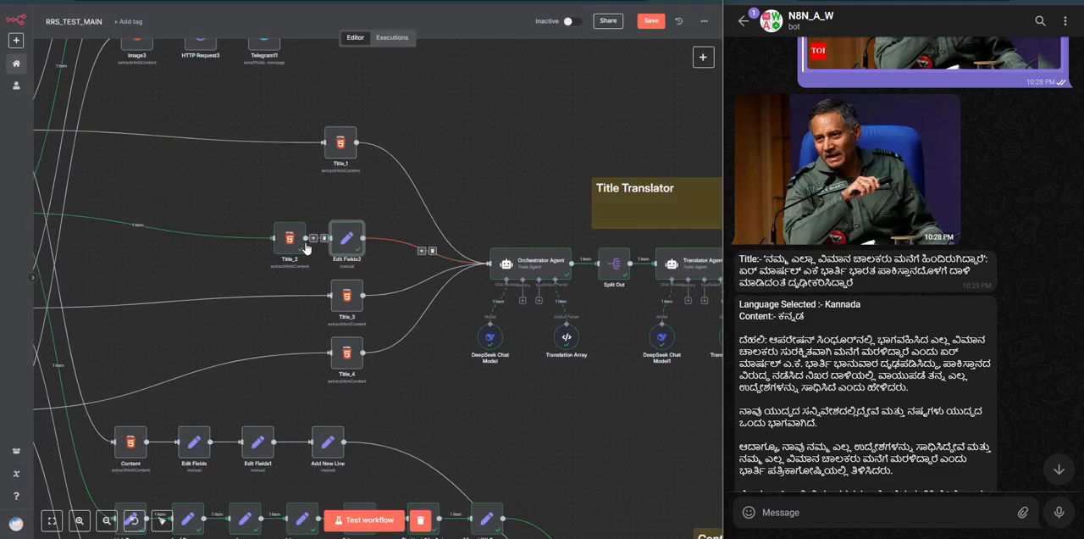
Step: Compare Title_2's array output in JSON format with the Edit Fields2 title output in table format
double_click(292, 241)
click(639, 49)
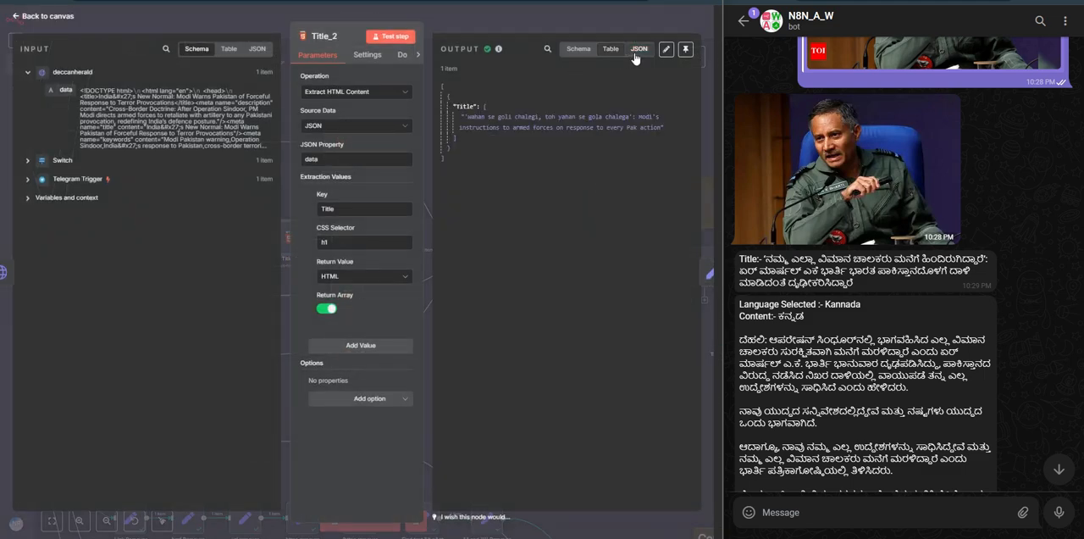
click(523, 34)
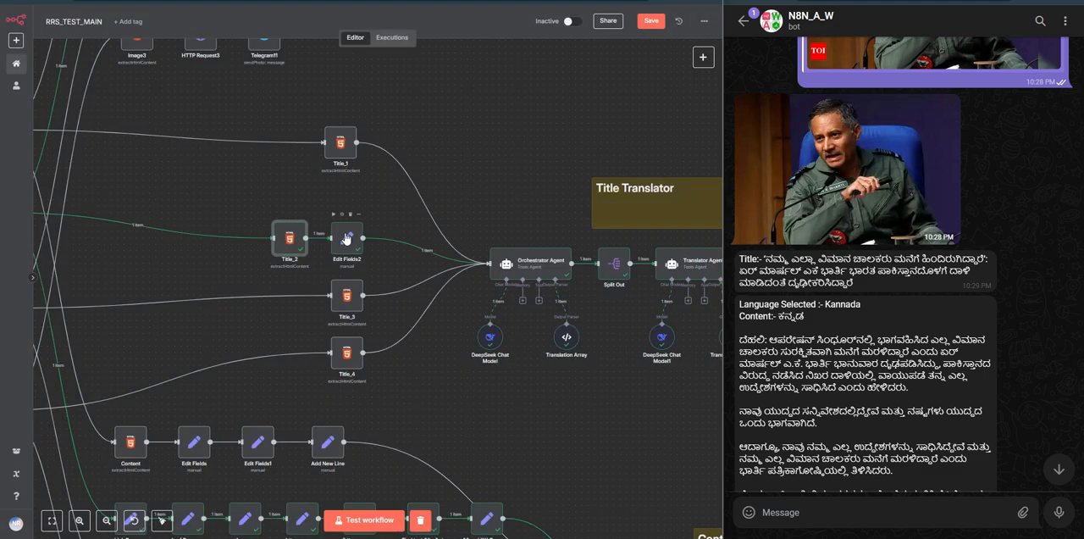
double_click(347, 238)
click(610, 49)
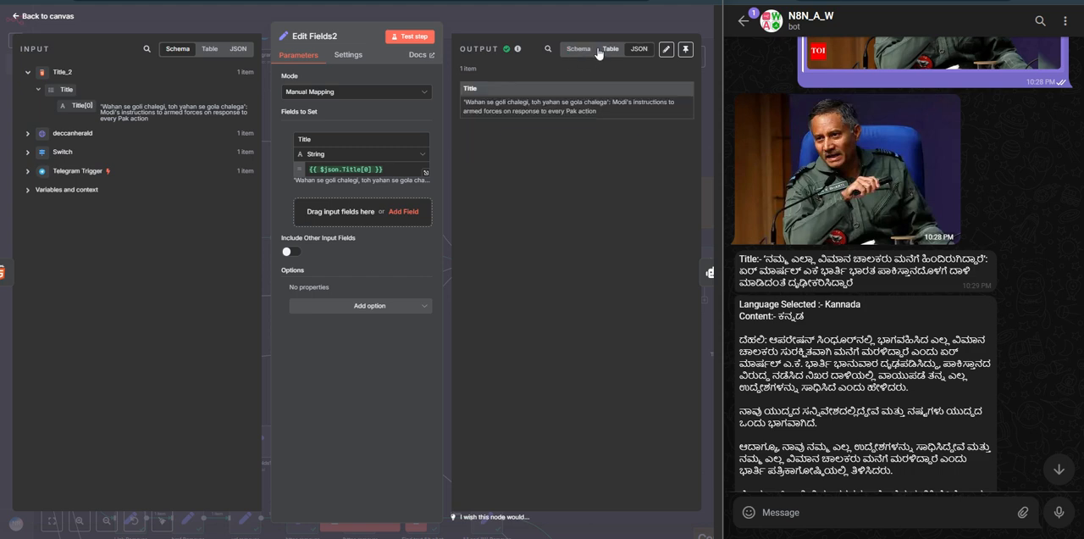
Step: Examine the title text in Edit Fields2's table output and its Title expression, and return to the canvas
triple_click(525, 105)
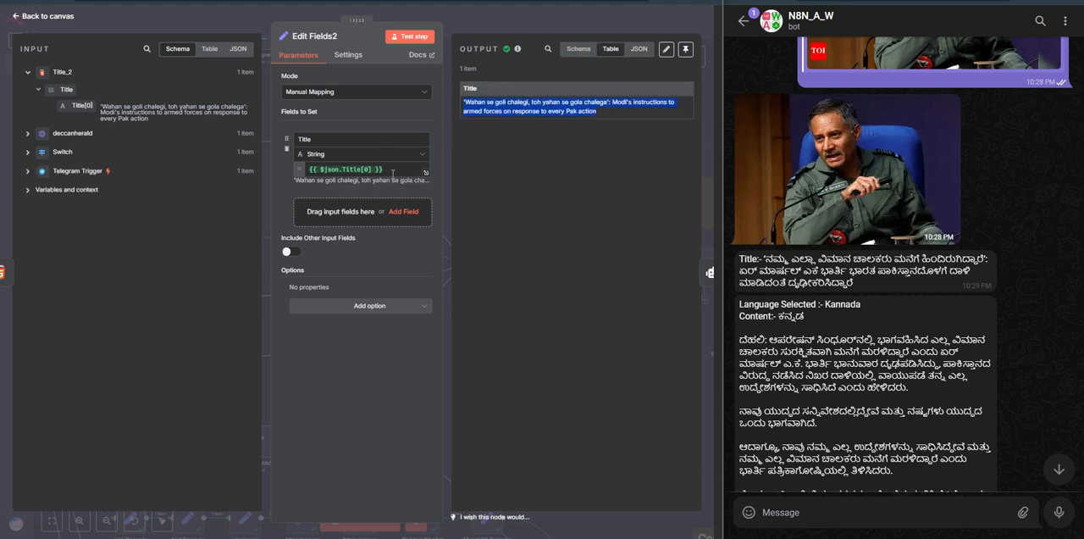
click(394, 173)
click(511, 23)
Step: Open the Orchestrator Agent, review its prompt, system message and output, and return to the canvas
scroll(481, 348, right, 3)
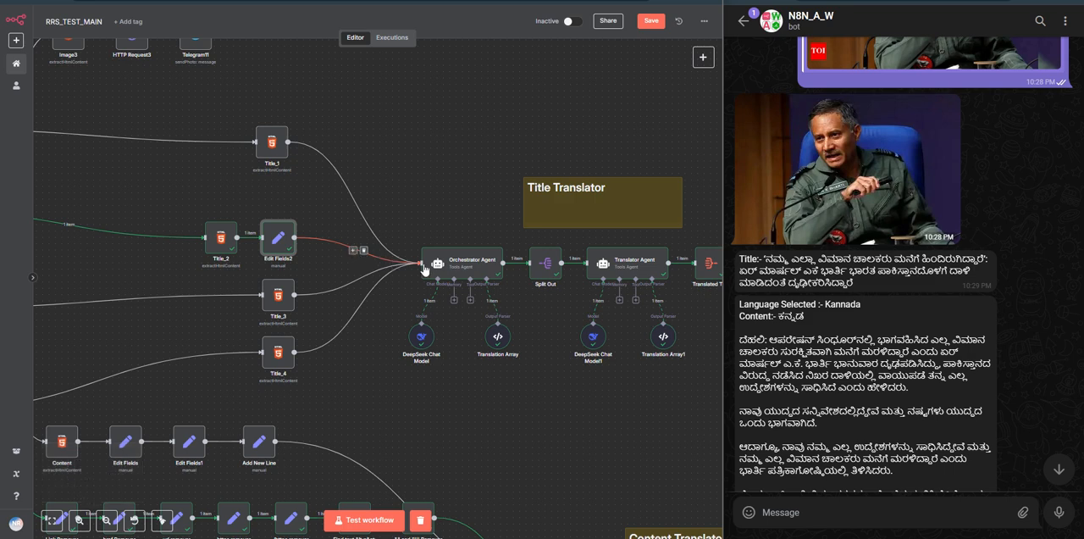
double_click(464, 268)
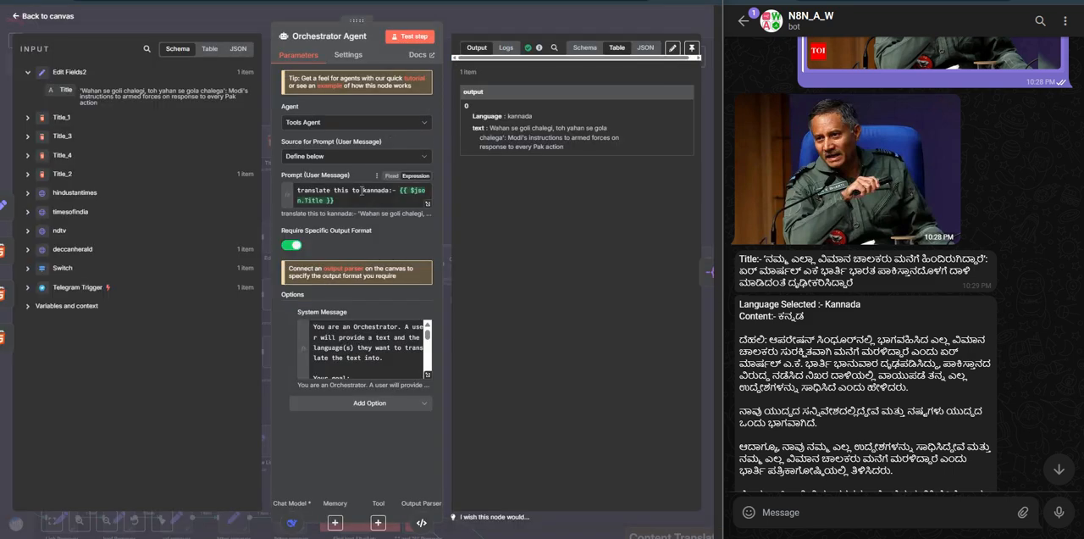
click(487, 15)
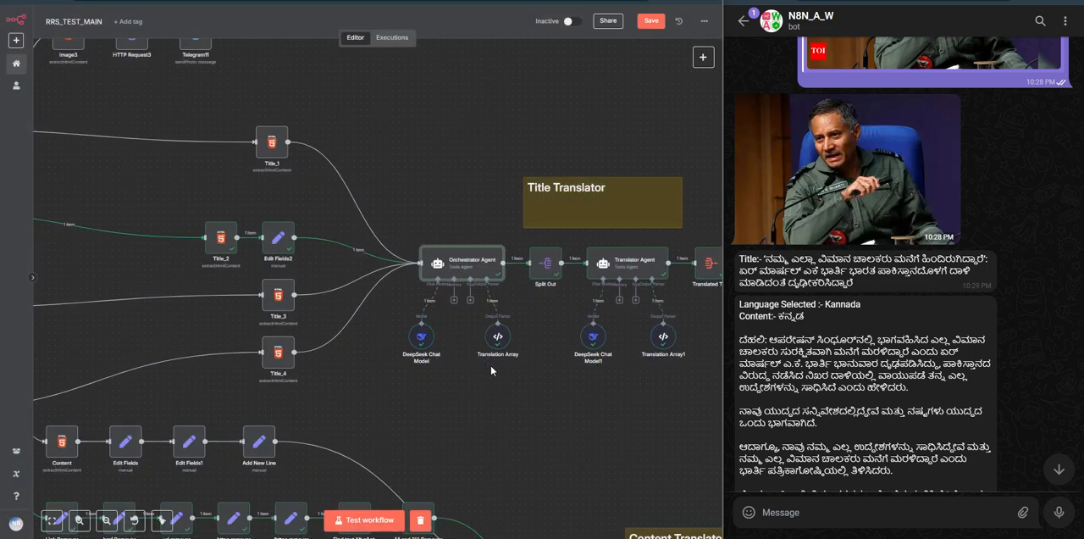
Step: Look over the tools available to the Orchestrator Agent, and inspect its Translation Array output parser's JSON example
scroll(491, 368, up, 5)
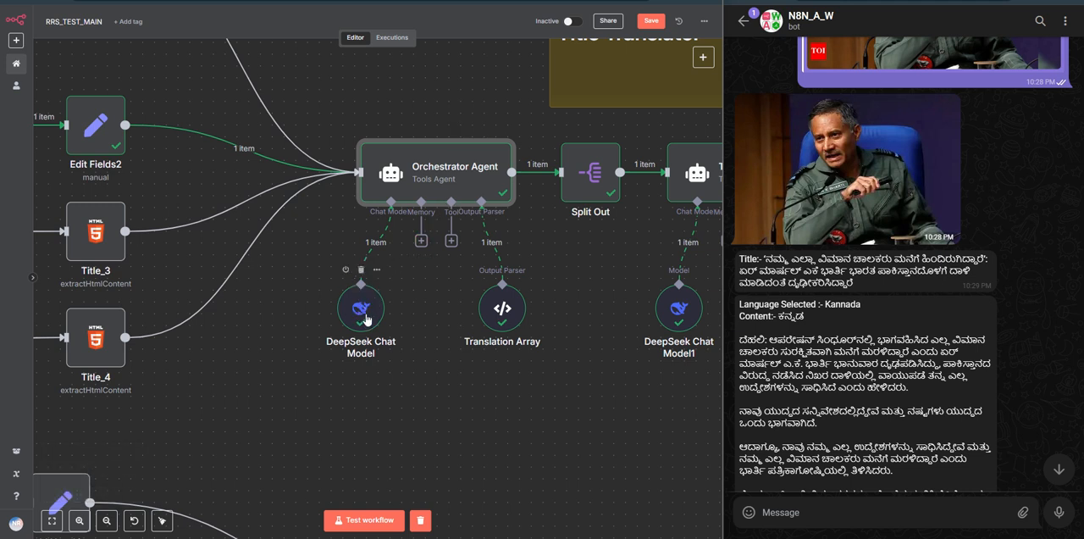
click(451, 242)
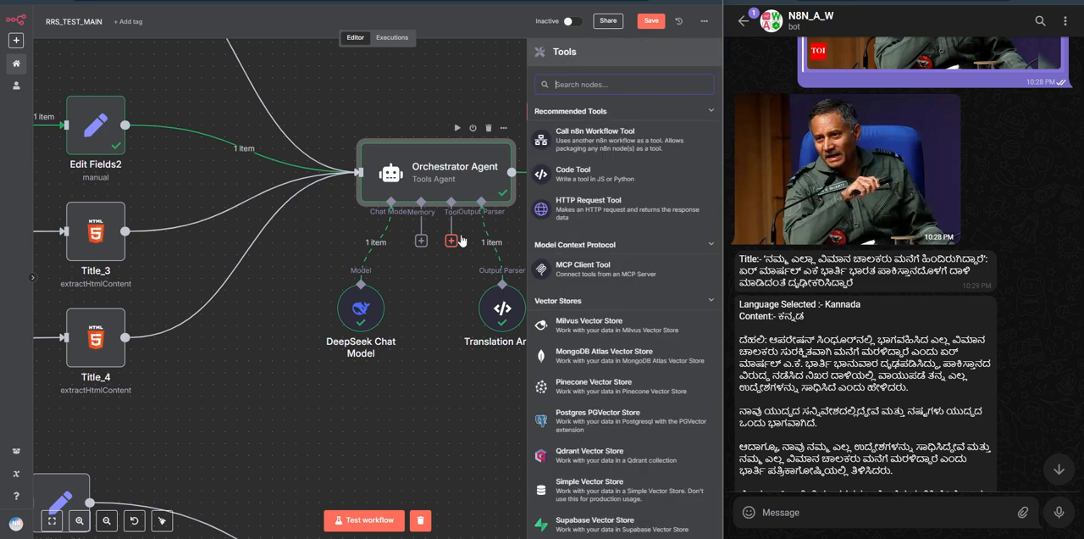
click(492, 108)
double_click(503, 314)
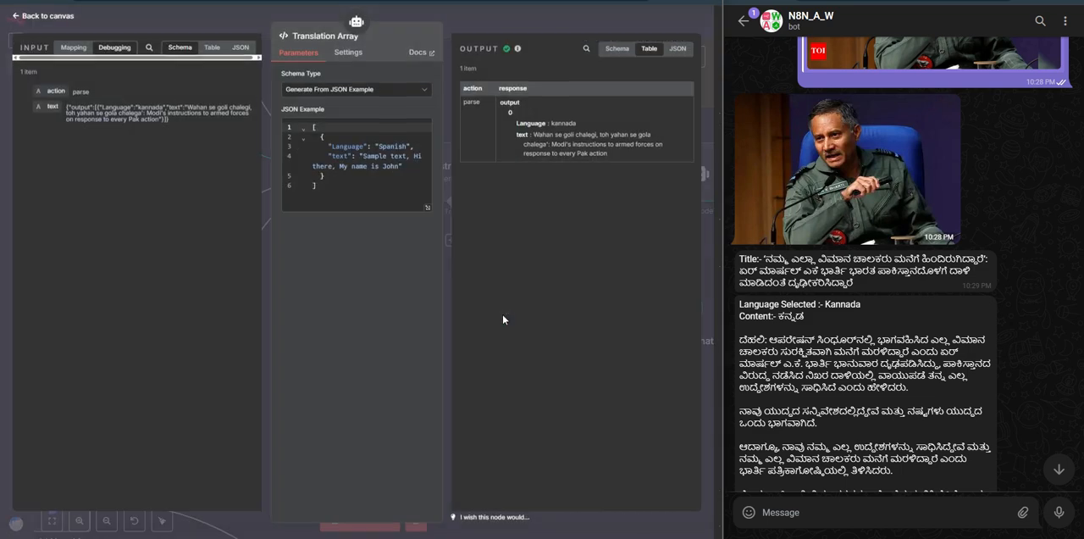
click(538, 23)
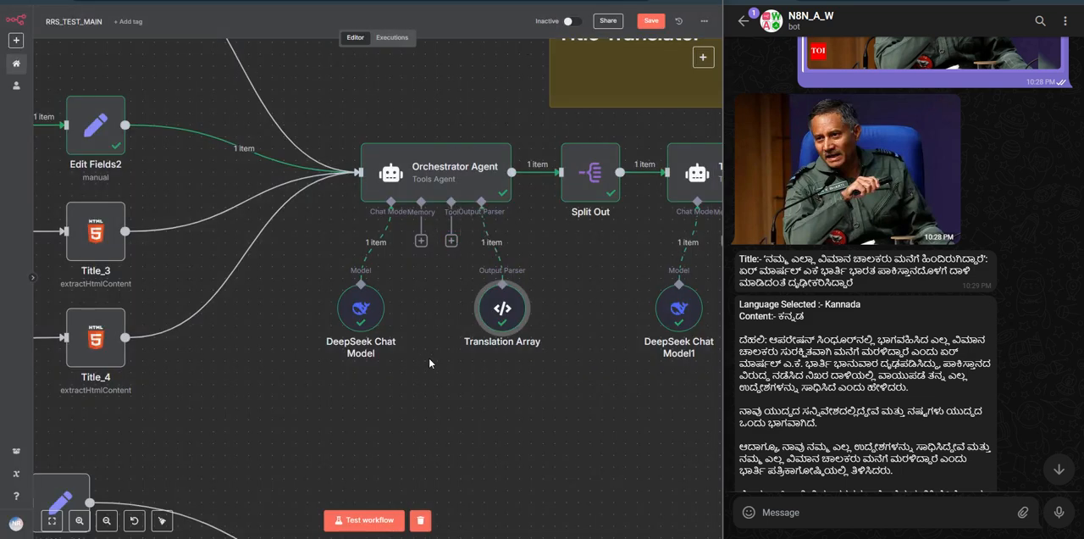
Step: Reopen the Orchestrator Agent and examine the instruction text in its user message prompt
drag(428, 358, 351, 372)
scroll(351, 374, down, 2)
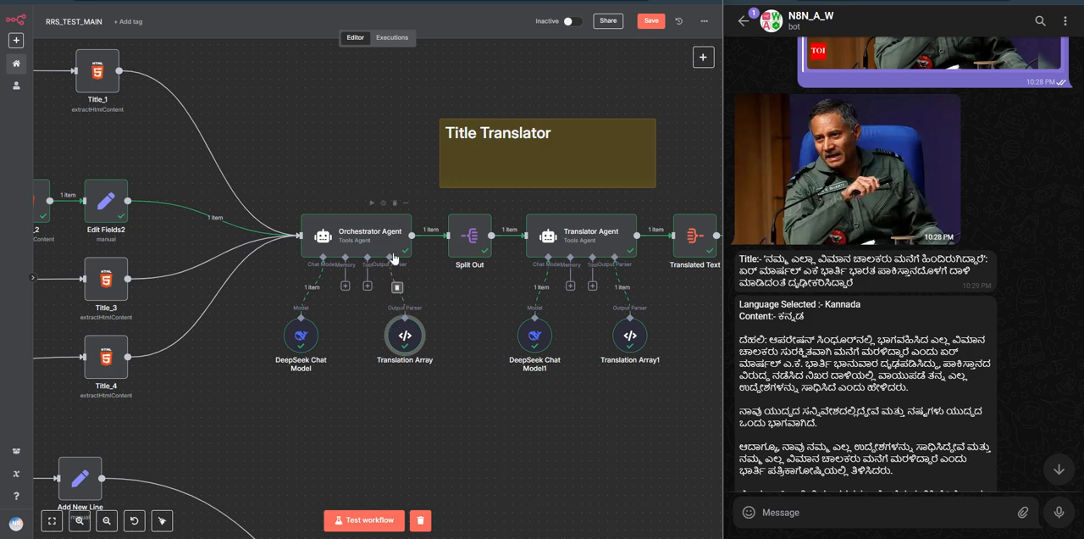
double_click(365, 246)
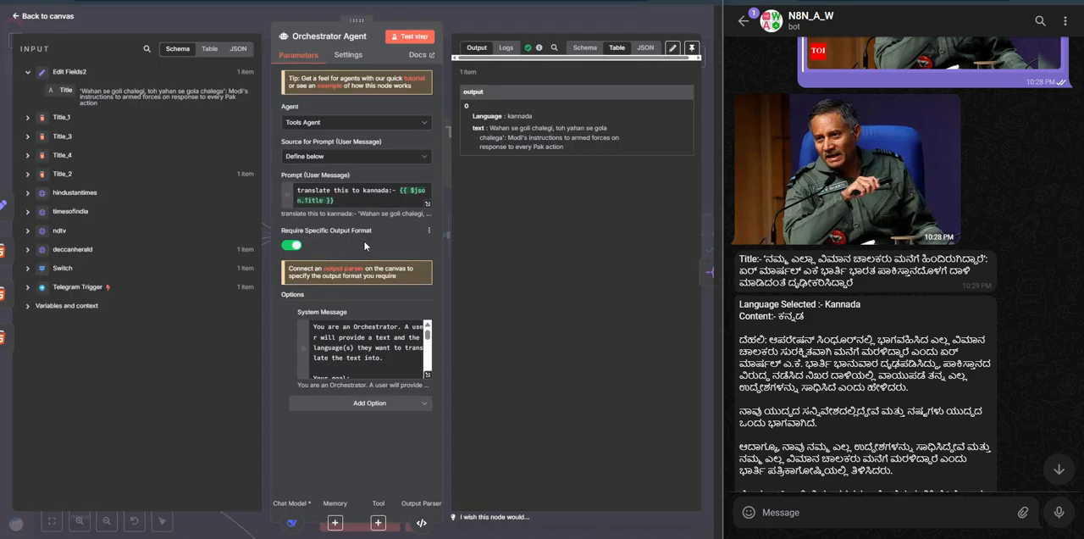
click(345, 197)
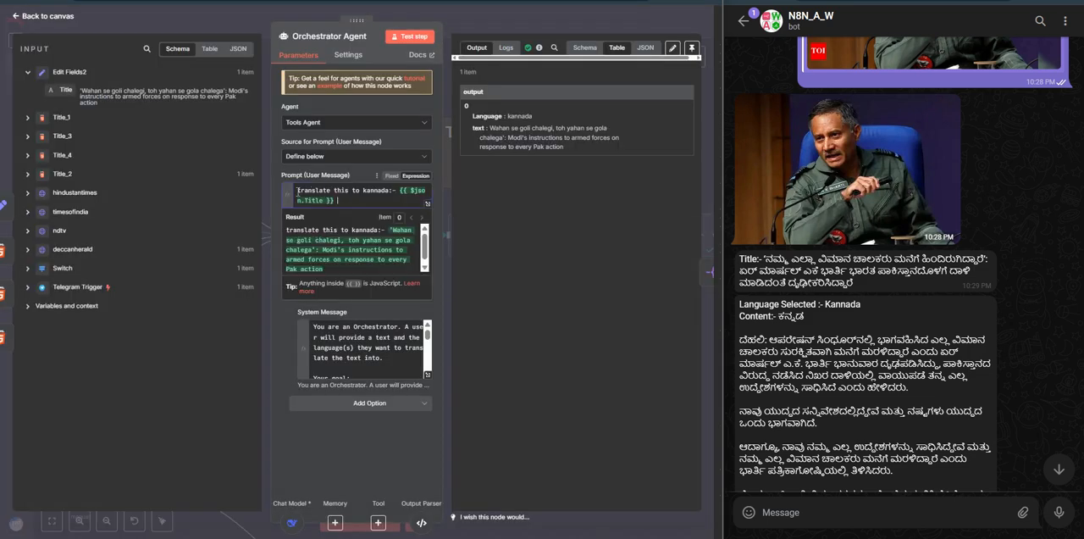
drag(297, 190, 376, 190)
click(327, 196)
Step: Compare the prompt's $json.Title expression with its resolved result, and return to the canvas
drag(400, 190, 378, 202)
click(377, 201)
click(398, 192)
drag(287, 230, 359, 268)
click(364, 254)
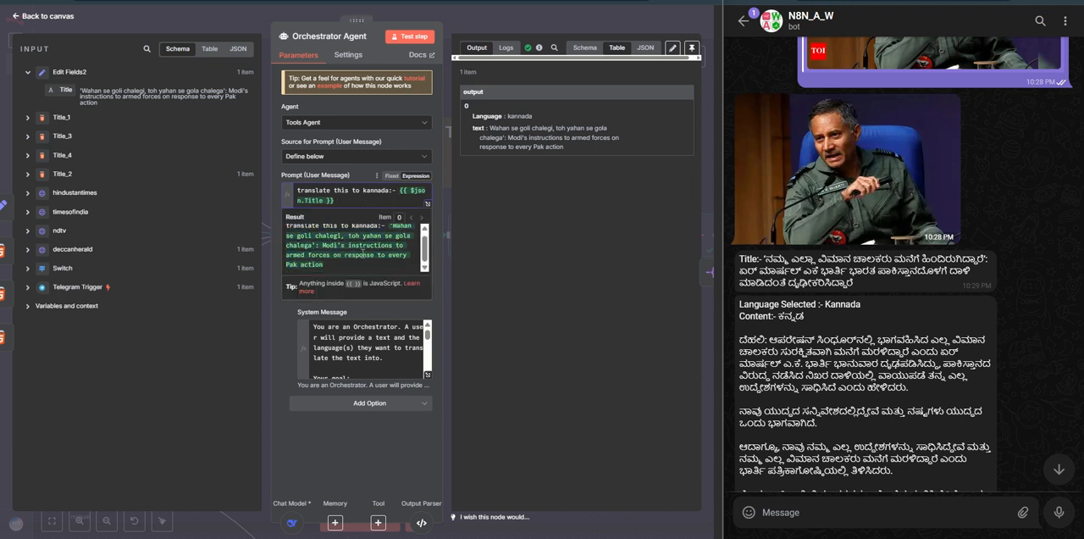
drag(401, 188, 412, 204)
click(390, 228)
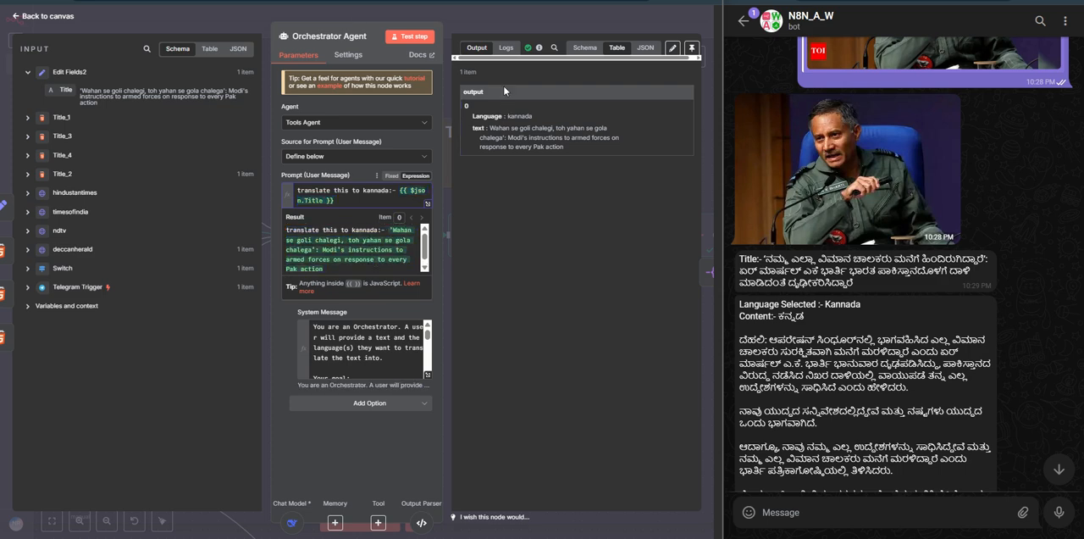
click(508, 19)
Step: Compare Translation Array's JSON example with the Language and text fields in its schema output, and return to the canvas
scroll(472, 310, right, 2)
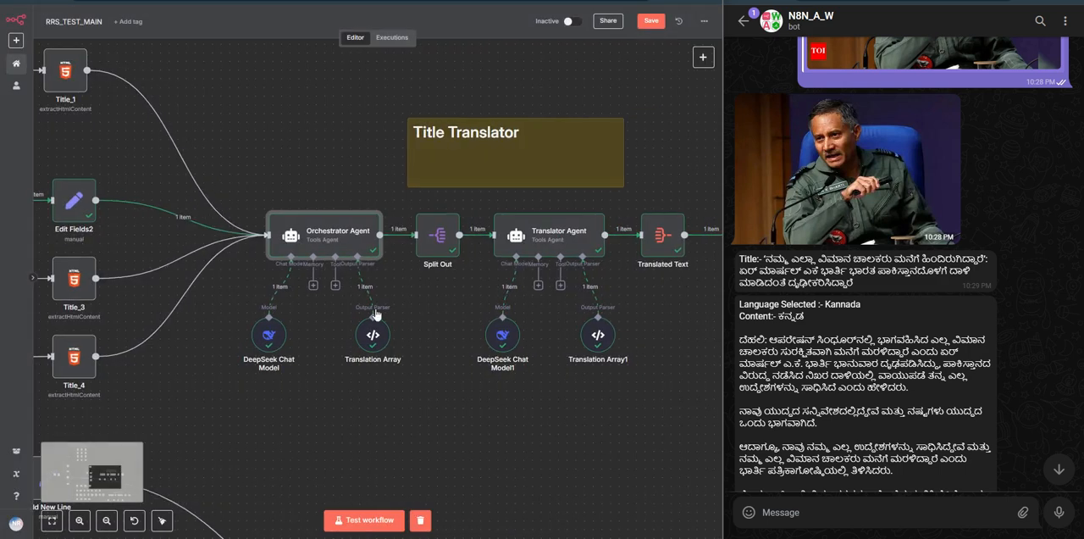
double_click(377, 334)
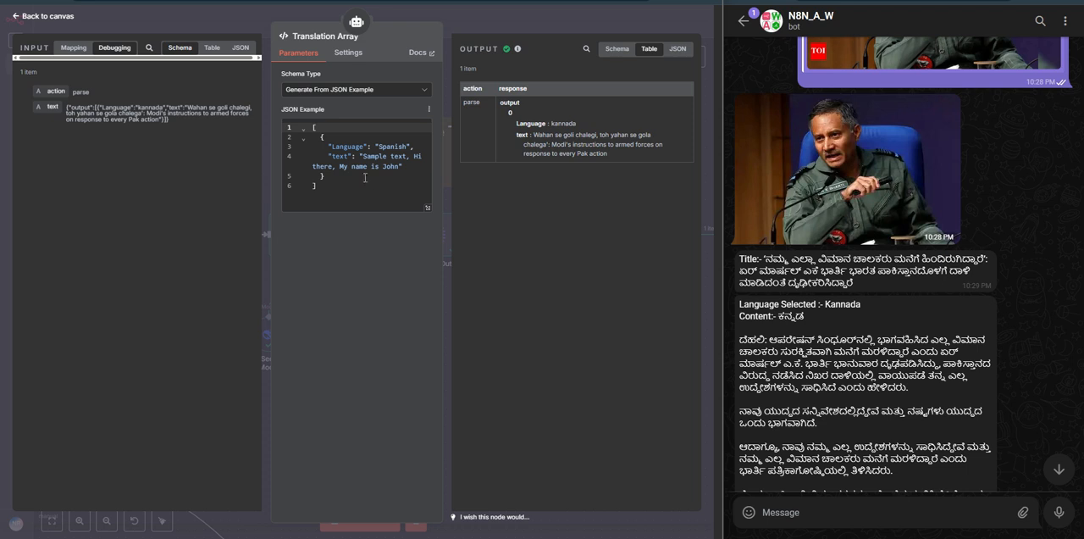
click(481, 32)
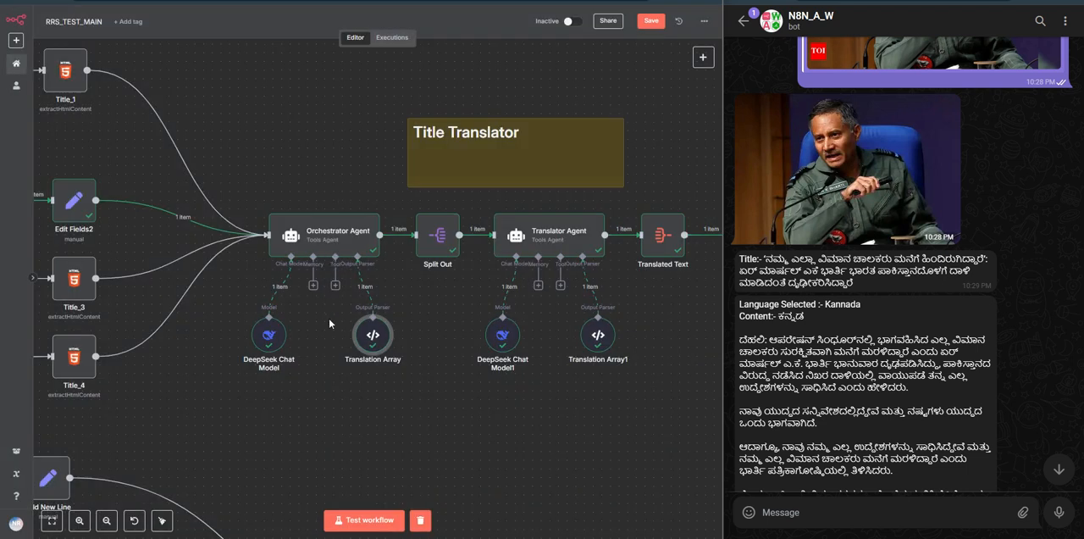
double_click(374, 336)
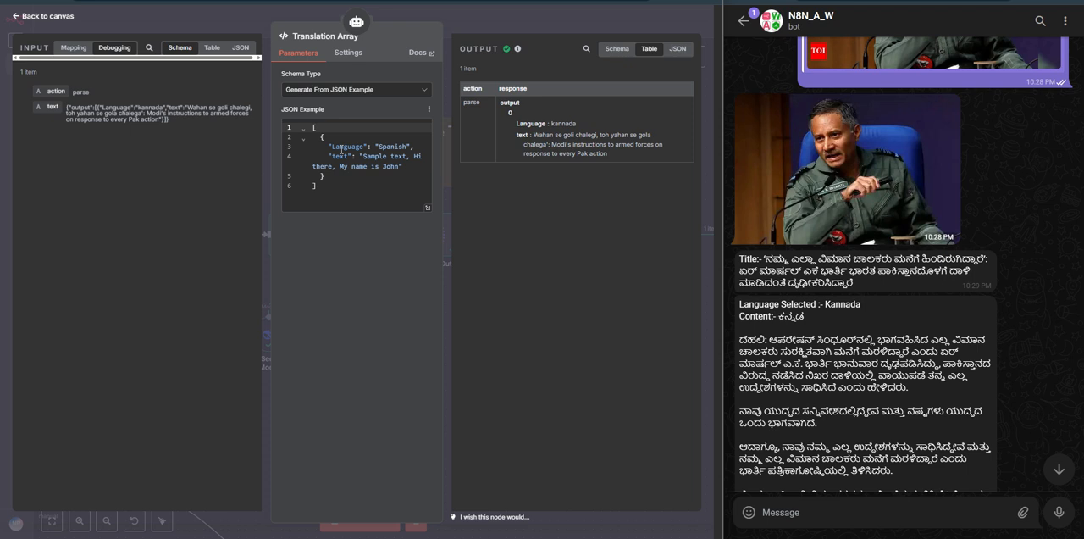
click(676, 48)
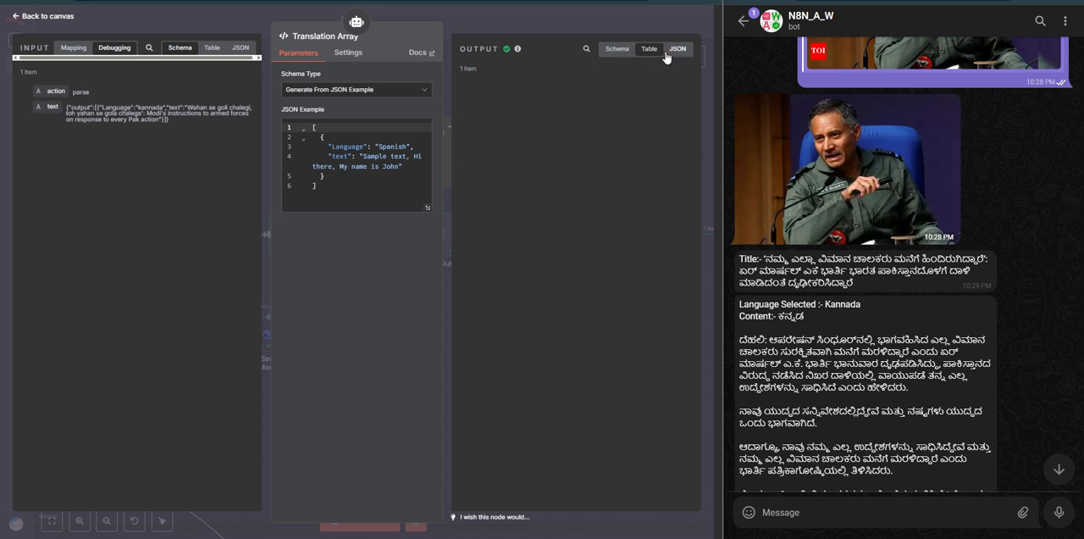
click(625, 51)
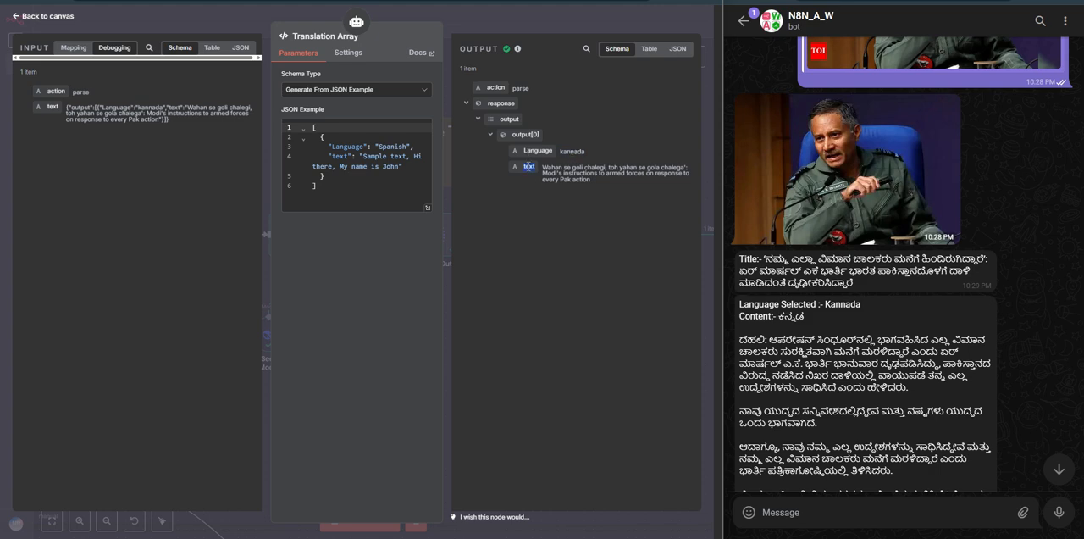
triple_click(565, 169)
key(Escape)
Step: Inspect Split Out's field settings and output and the Translator Agent's input and output, and return to the canvas
double_click(440, 234)
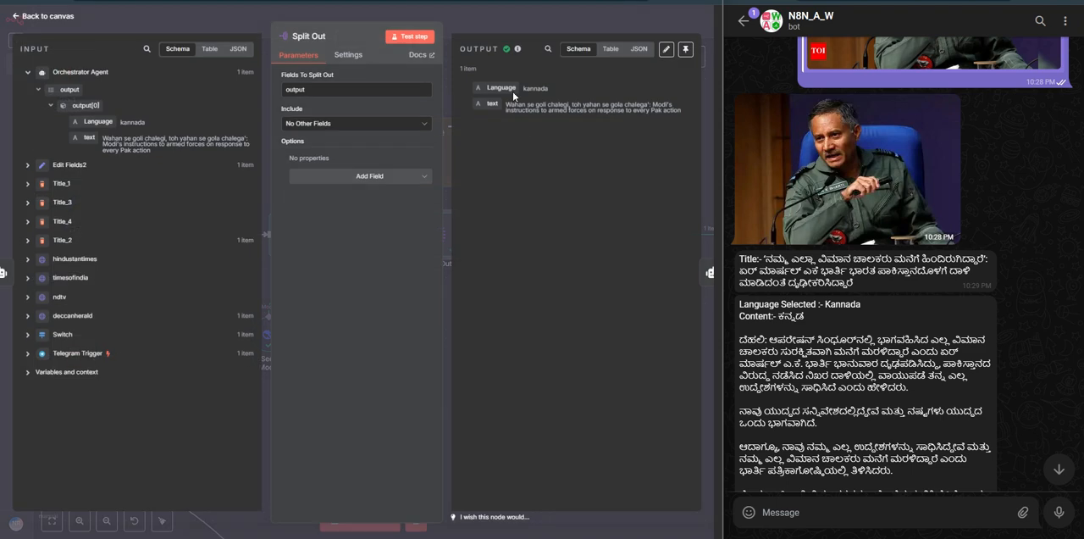
key(Escape)
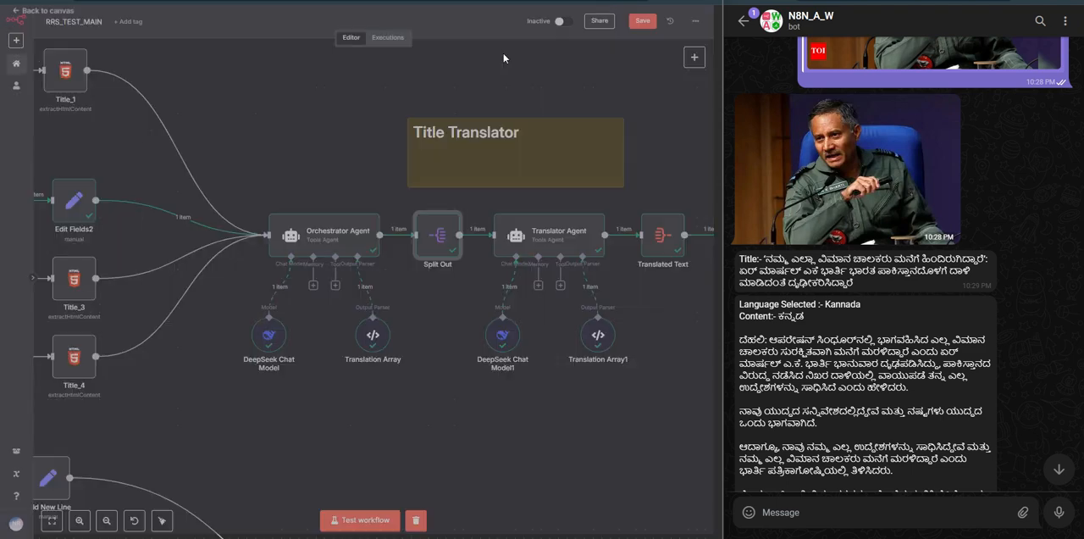
double_click(543, 228)
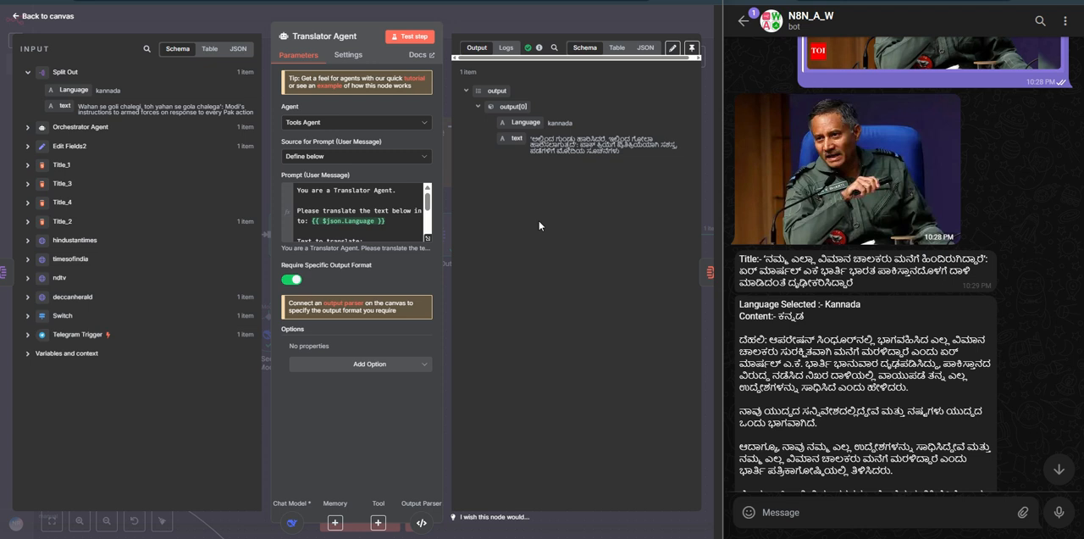
key(Escape)
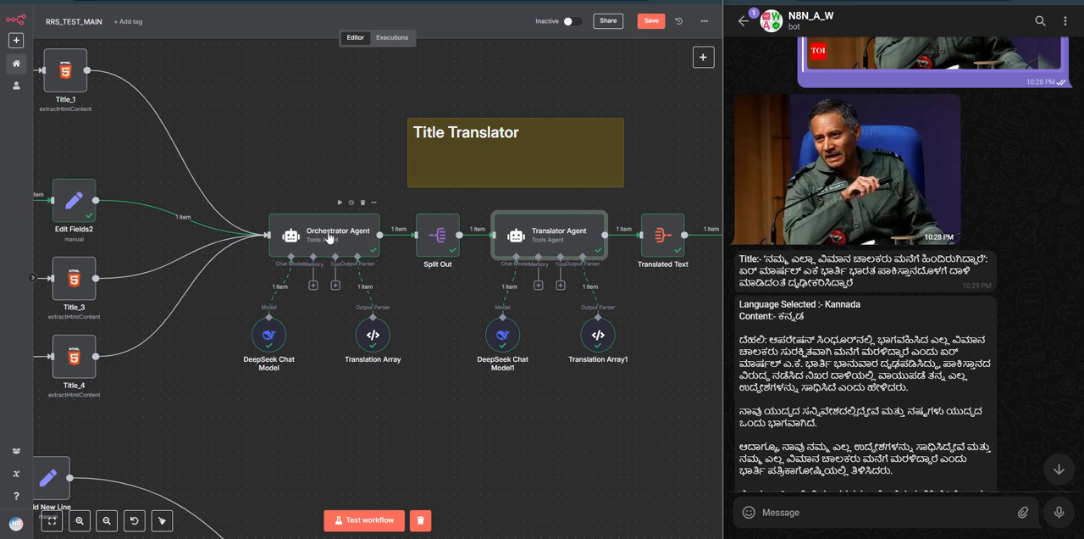
double_click(434, 254)
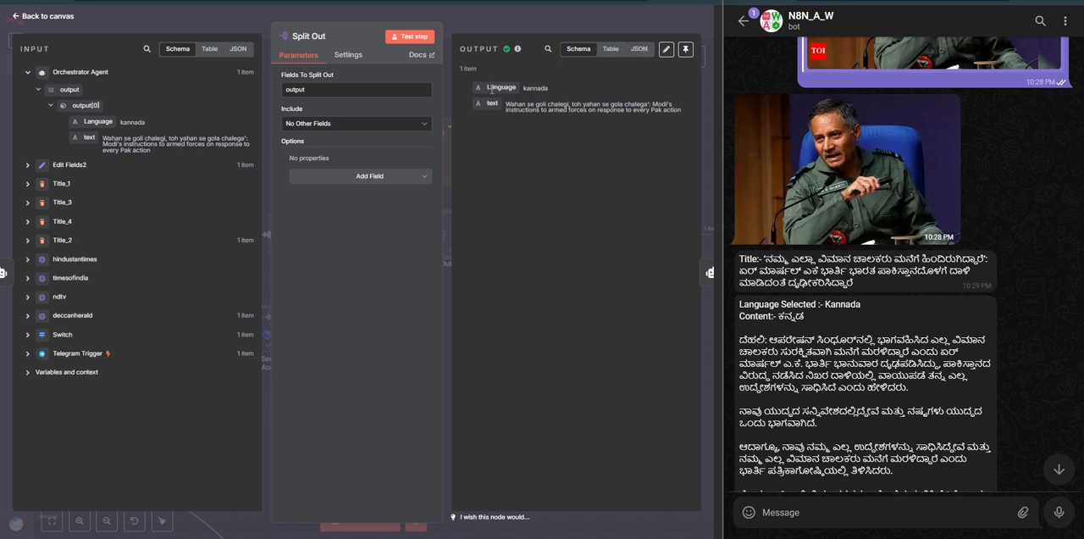
click(540, 25)
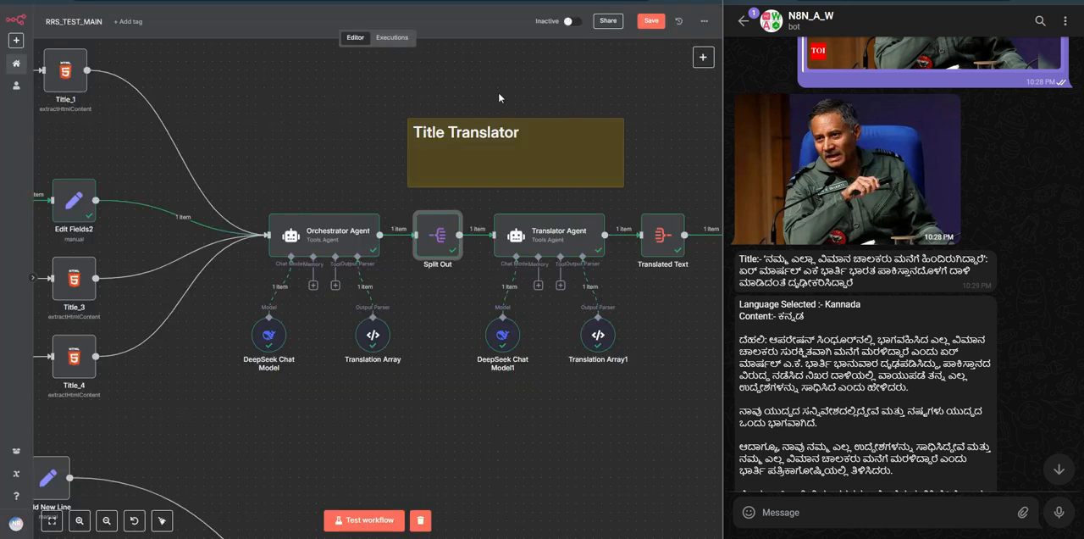
Step: Examine the Translator Agent's prompt with its Language expression and resolved result, and return to the canvas
click(546, 240)
double_click(546, 240)
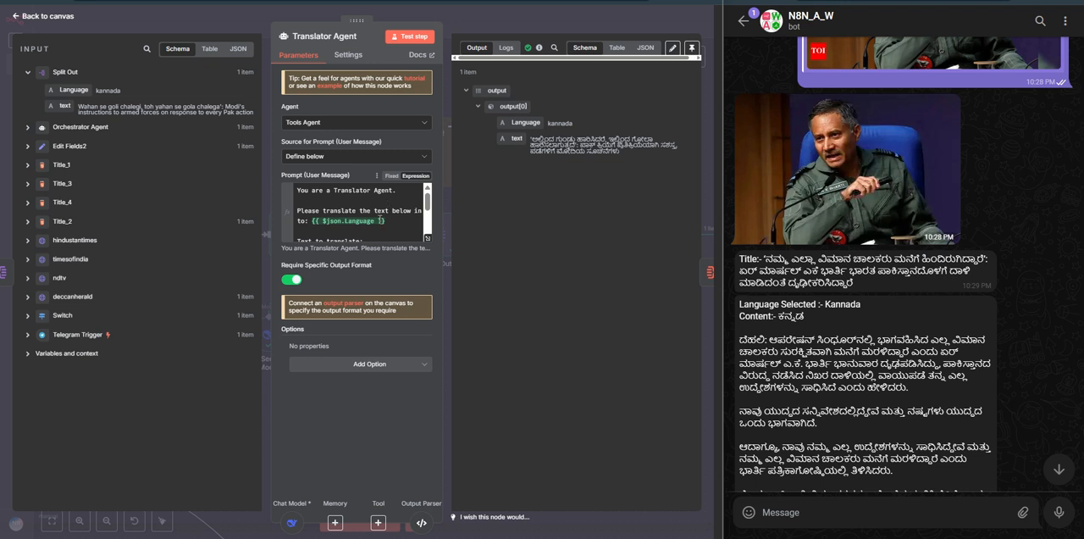
click(394, 222)
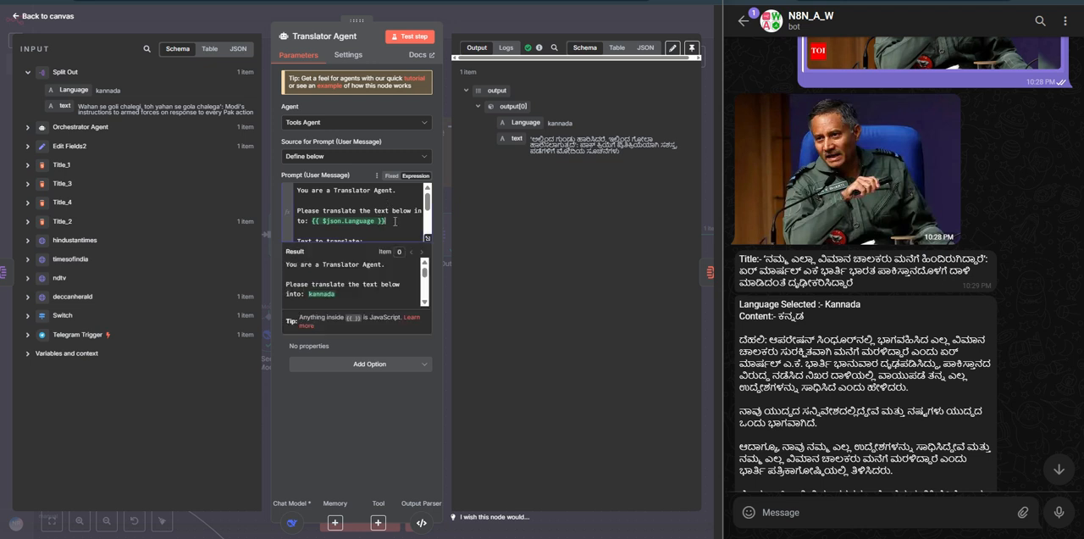
click(537, 25)
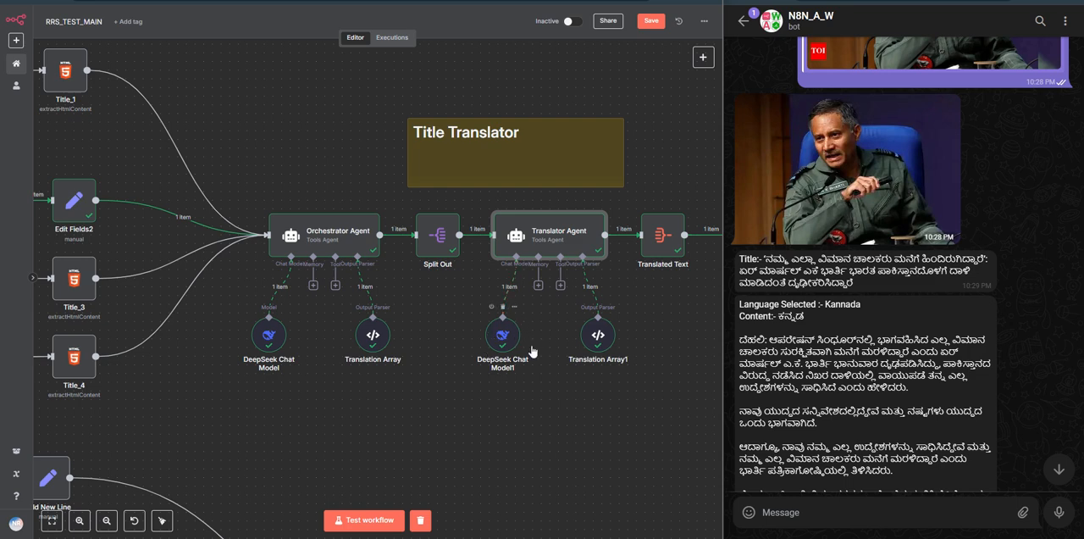
Step: Open Translation Array1 and examine the Language and text entries in its JSON example
click(598, 333)
double_click(598, 332)
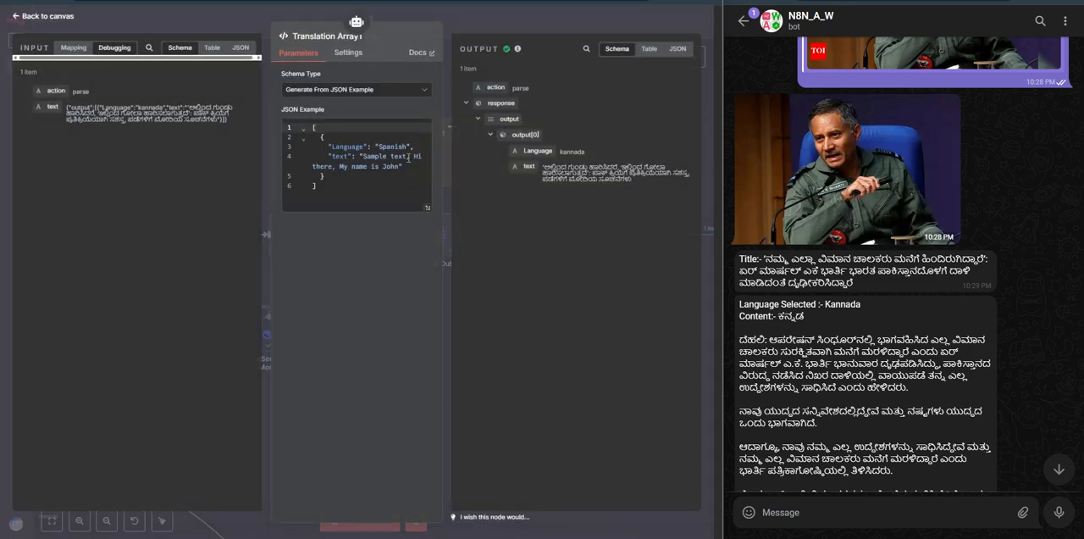
double_click(344, 147)
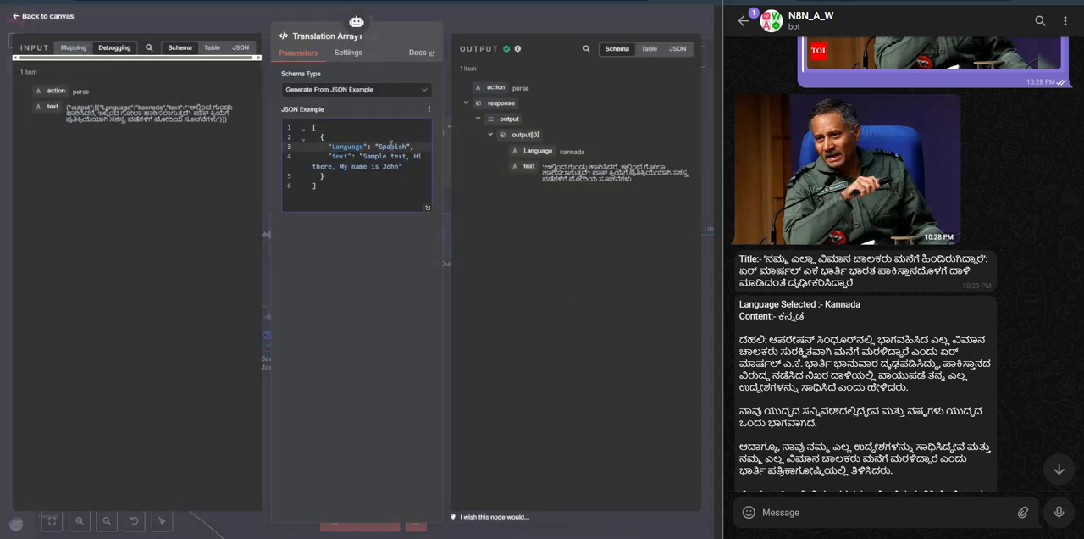
double_click(391, 145)
double_click(374, 156)
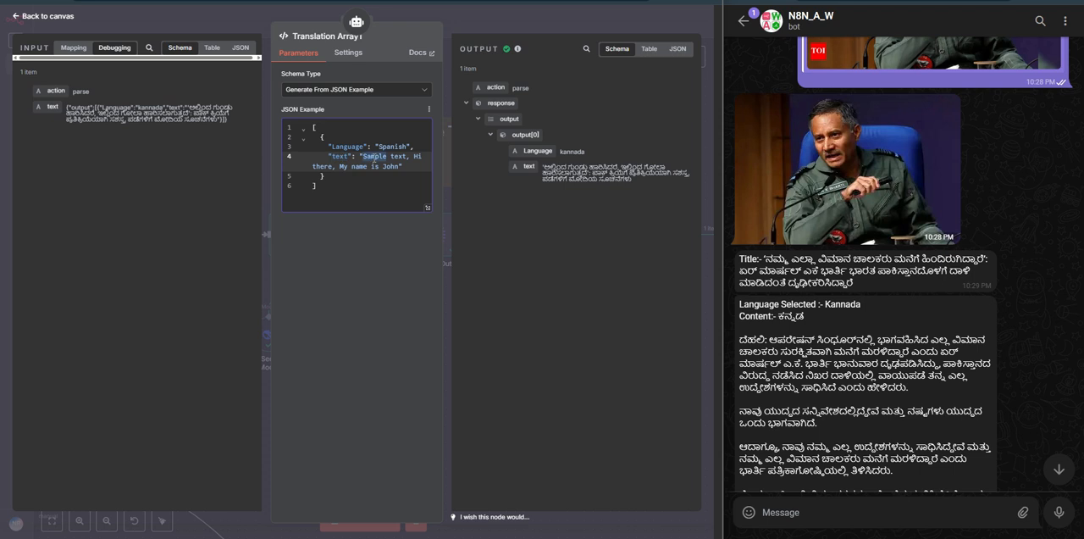
triple_click(341, 157)
double_click(377, 159)
Step: Examine the language and translated text in Translation Array1's table output, and return to the canvas
click(648, 48)
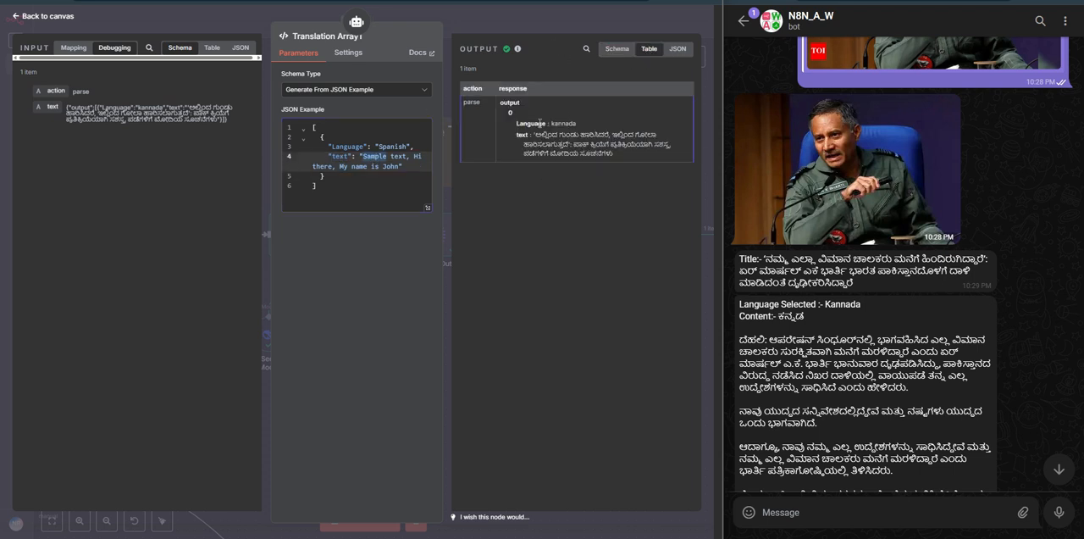
double_click(565, 123)
triple_click(526, 135)
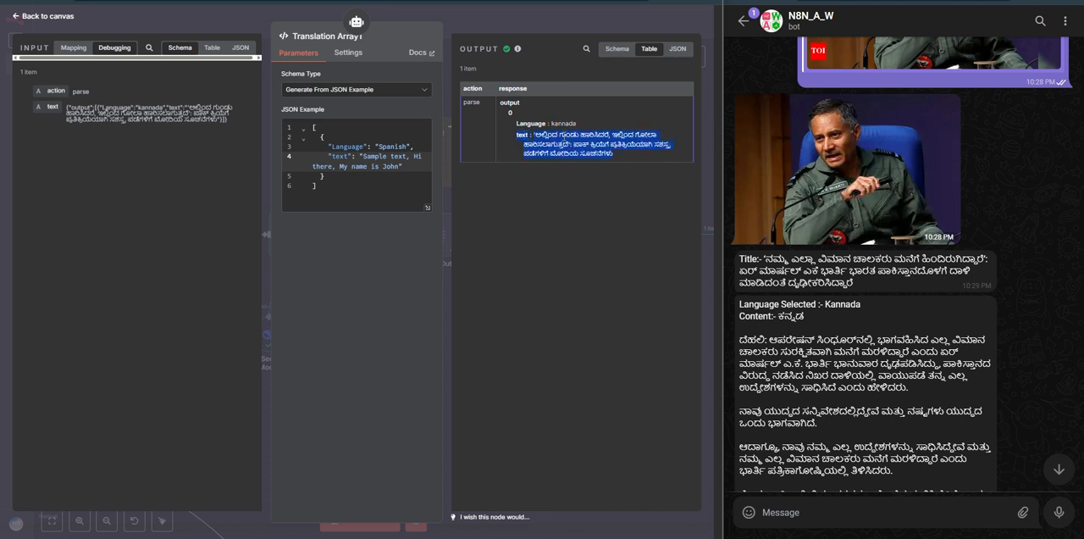
click(581, 23)
Step: Inspect Translated Text's aggregation of the output field renamed to Title, with its input and output, and return to the canvas
scroll(587, 245, right, 3)
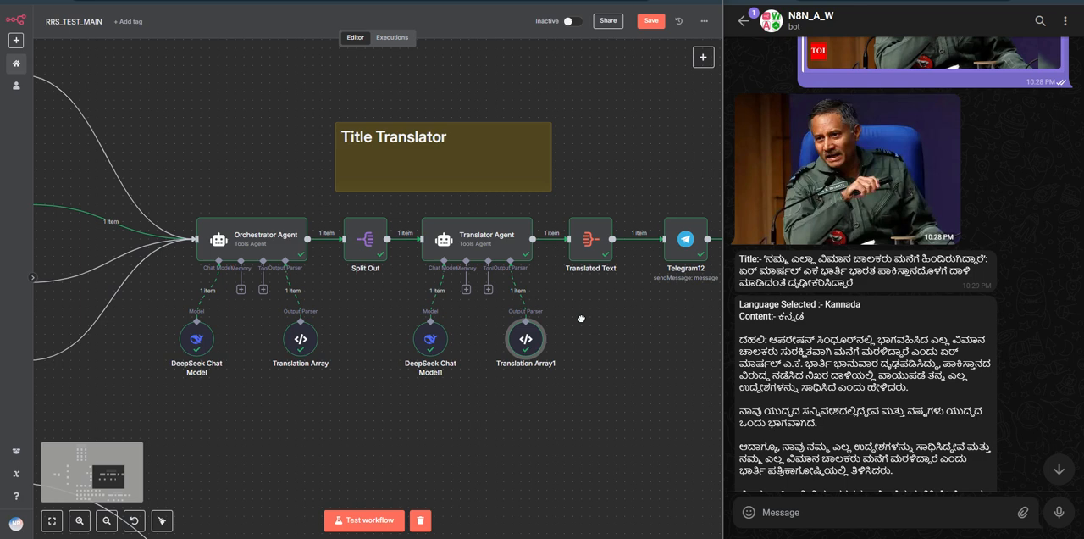
double_click(585, 241)
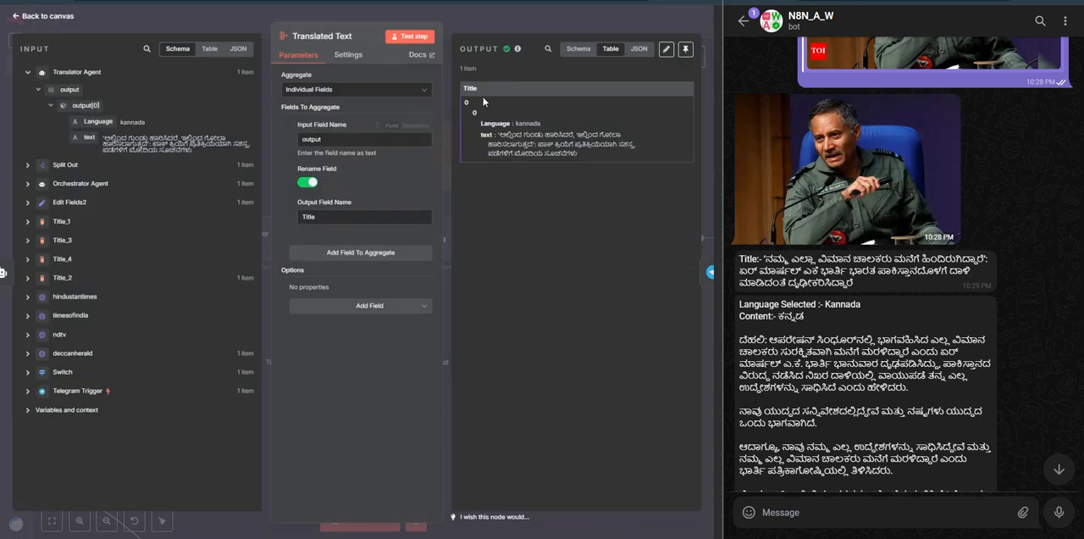
click(588, 27)
Step: Open Telegram12, highlight the translated title message in the bot chat, and examine the node's available Telegram credentials without changing the selection
scroll(617, 283, right, 2)
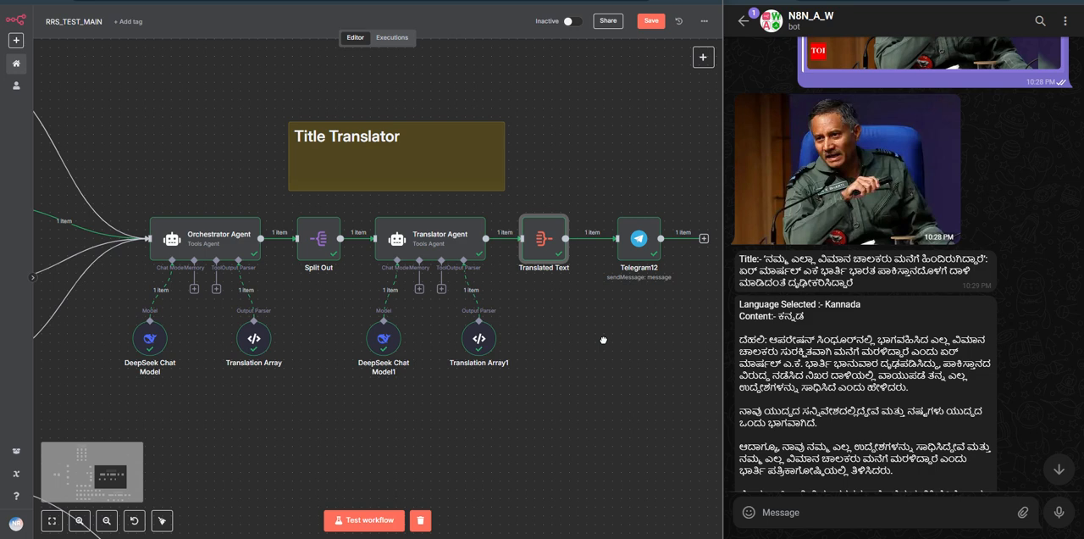
double_click(627, 241)
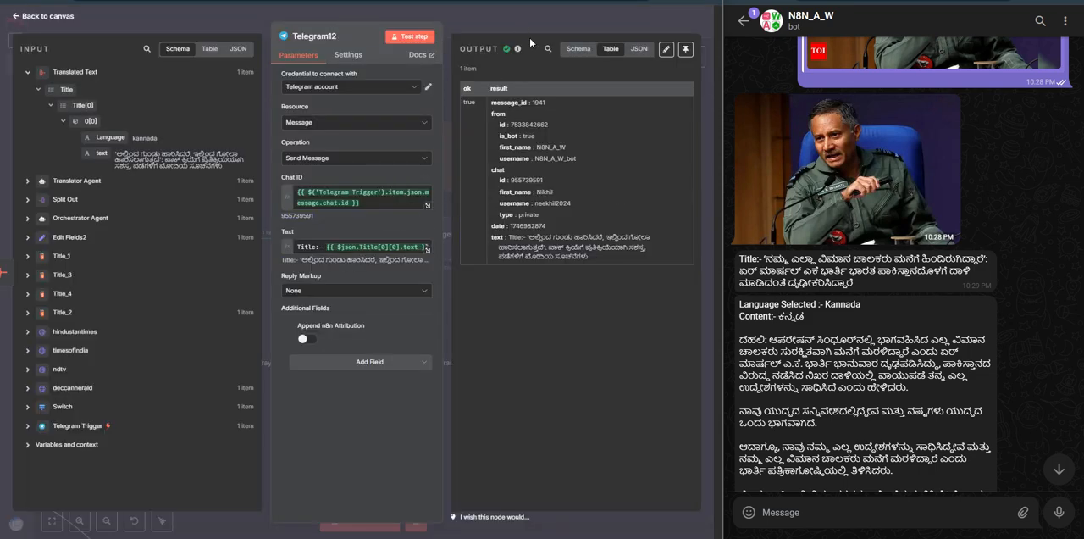
triple_click(779, 259)
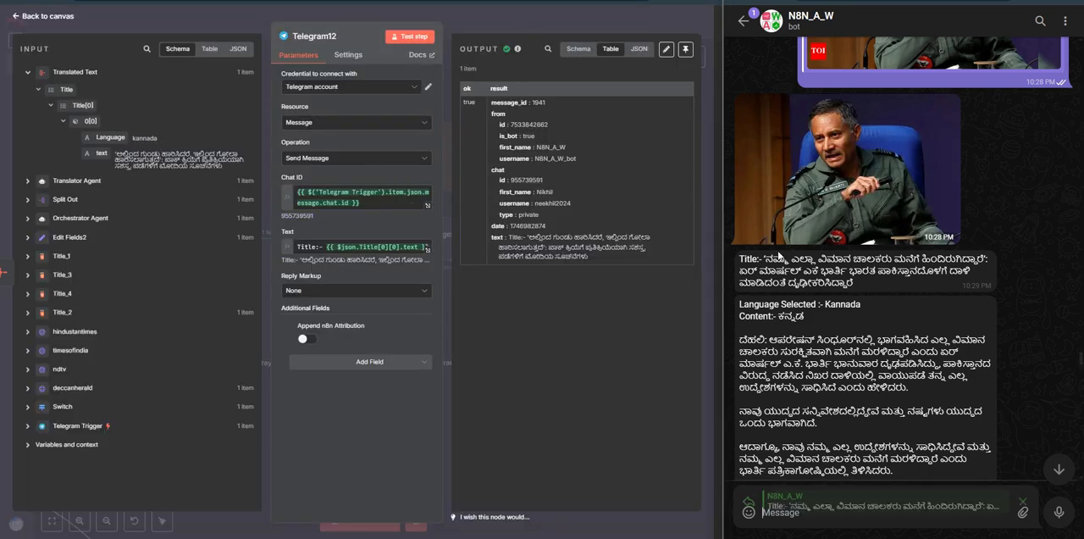
click(382, 207)
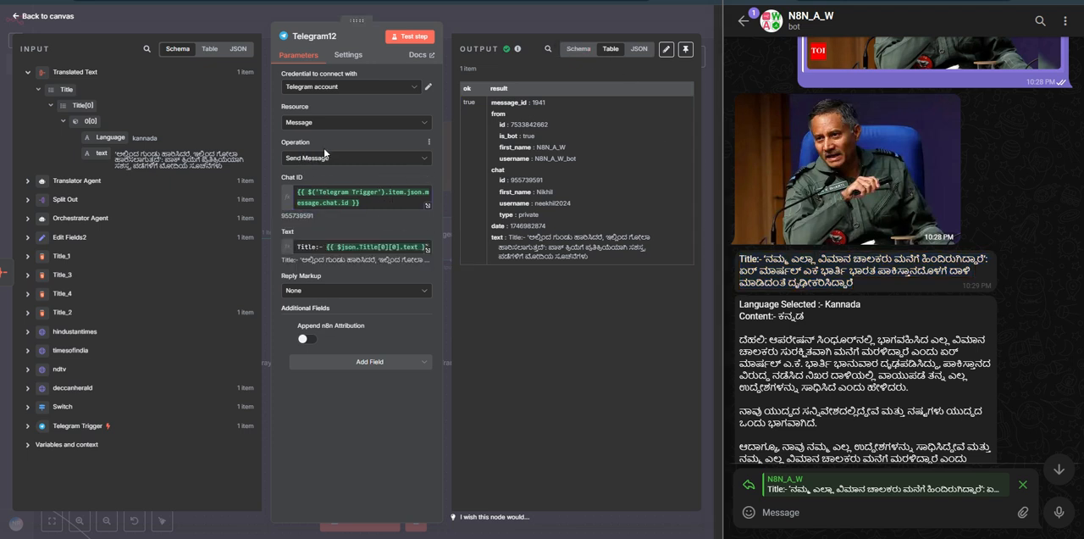
click(323, 88)
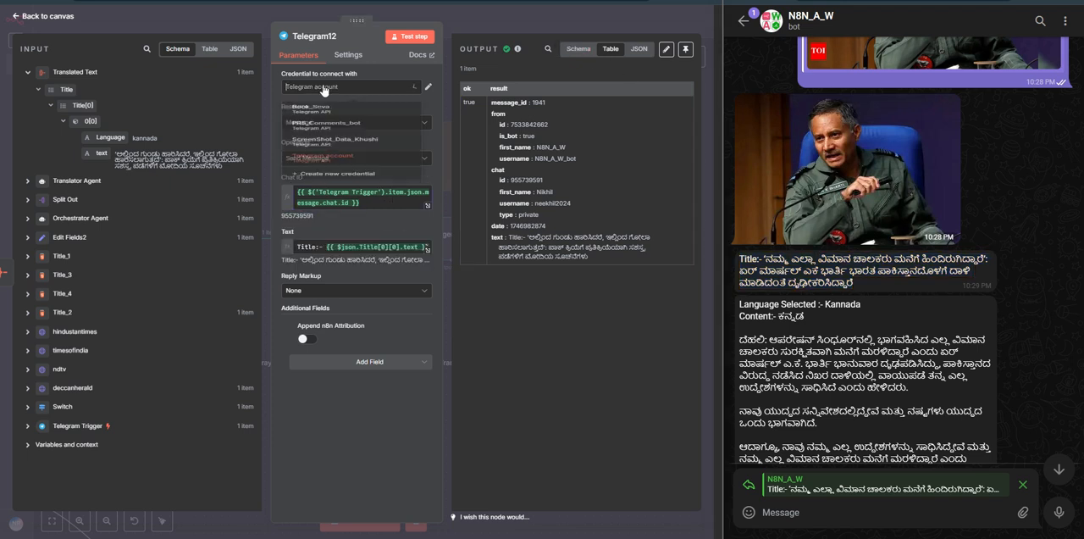
click(522, 328)
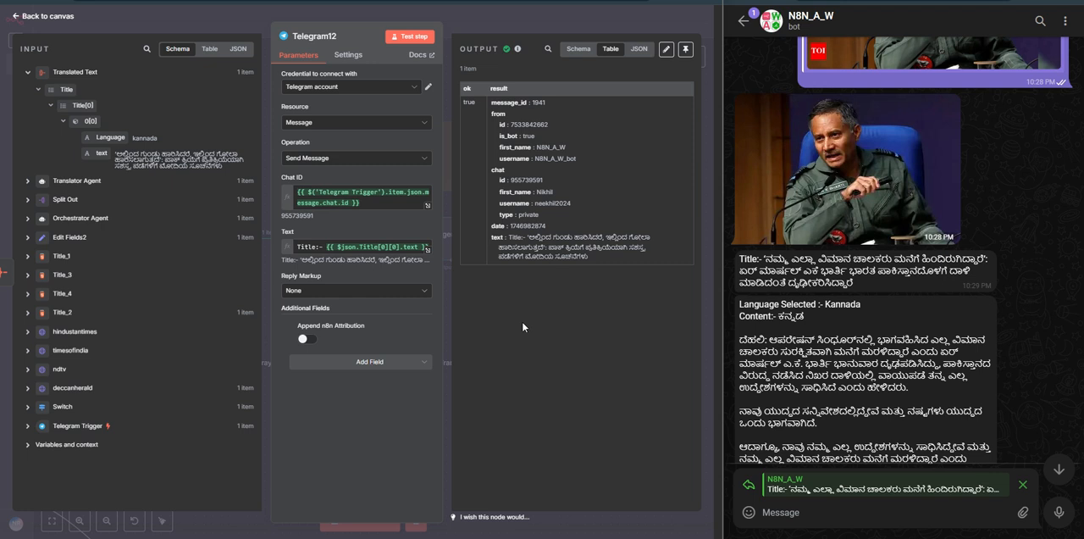
Step: Examine Telegram12's Chat ID expression and its resolved result, and review the original news link and the bot's replies in the Telegram chat
click(385, 202)
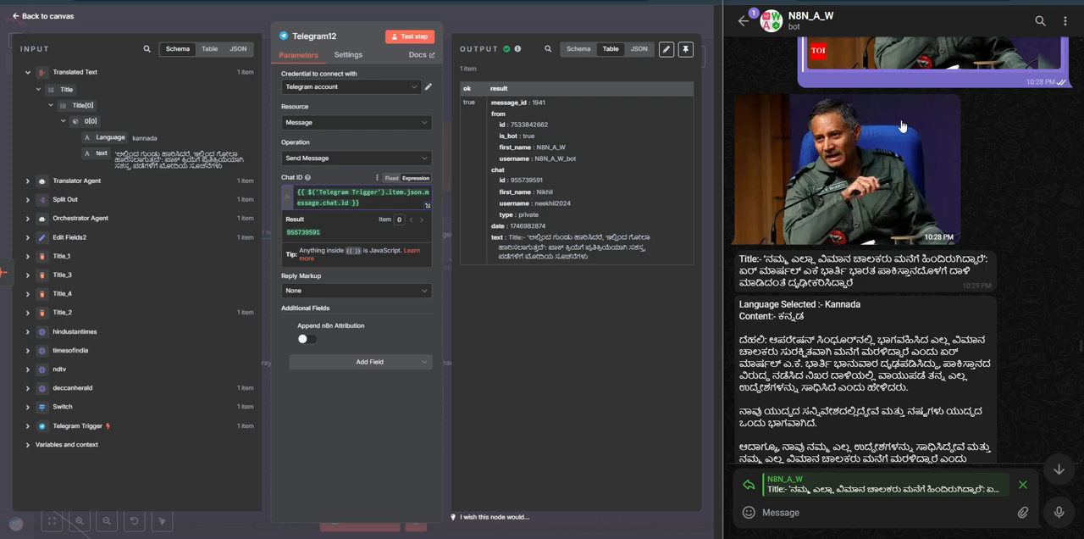
scroll(936, 219, up, 2)
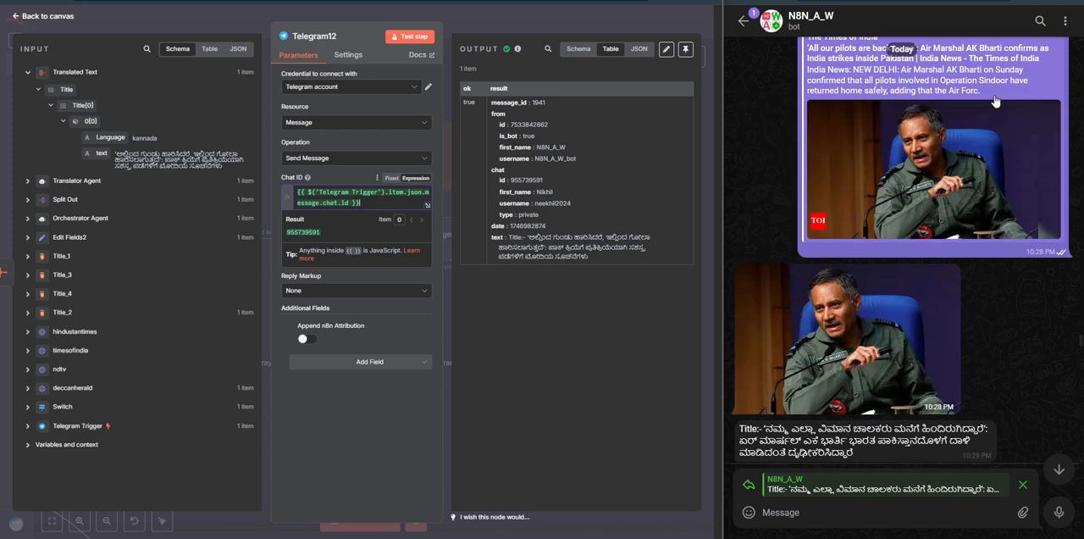
scroll(940, 153, down, 2)
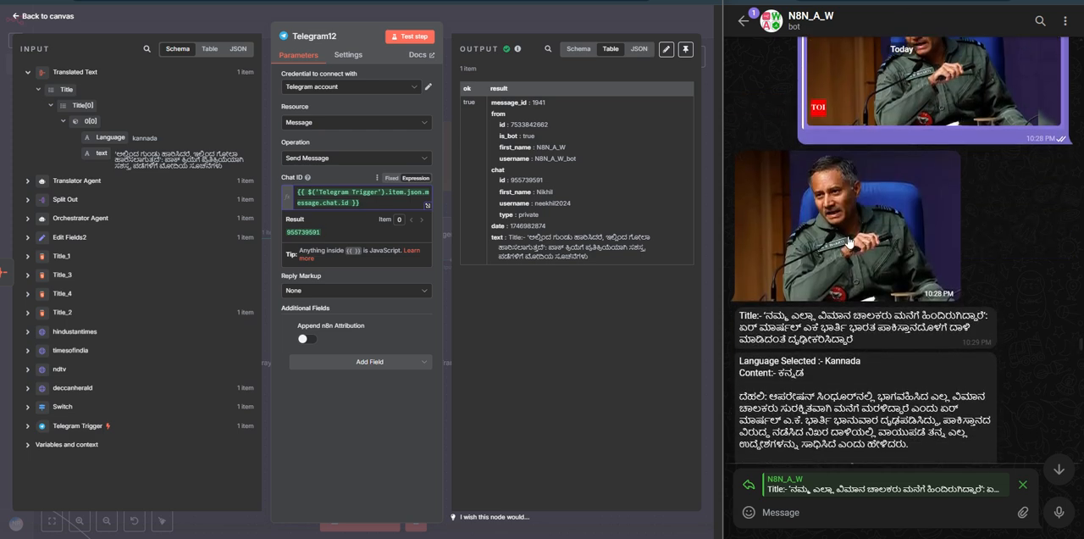
scroll(849, 243, up, 2)
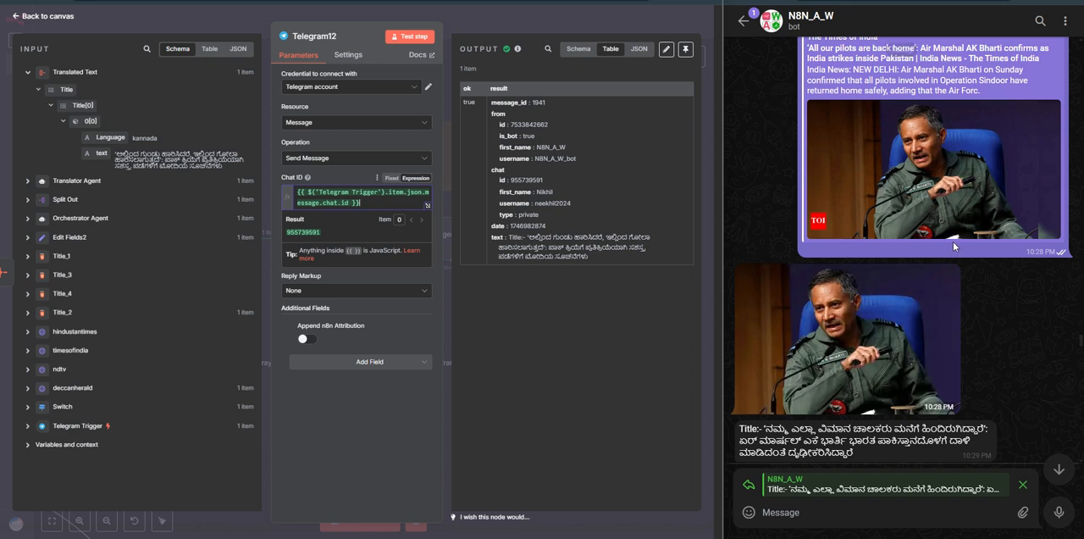
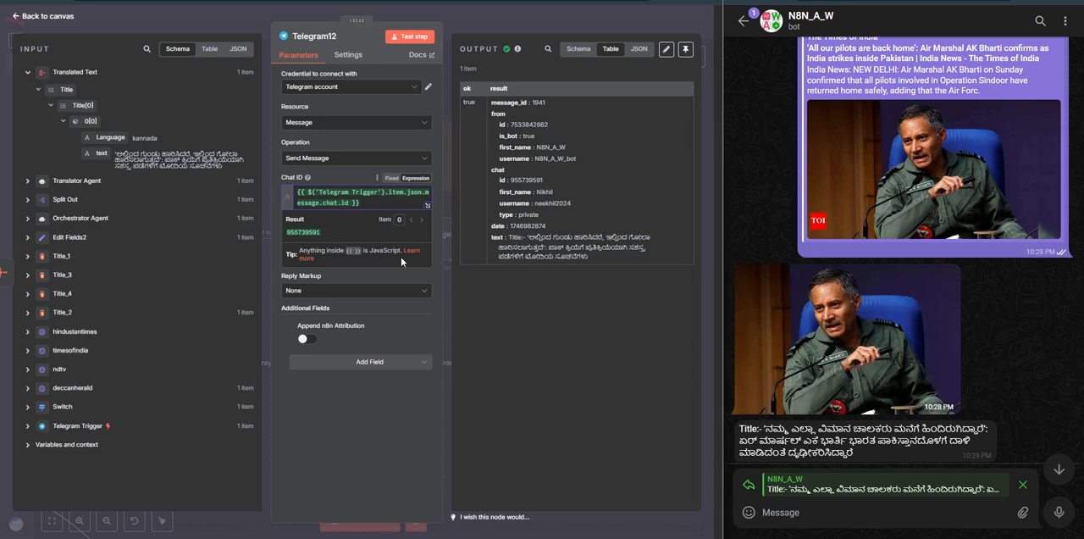
Step: Examine Telegram12's Text expression, including its Title prefix and translated title reference, and return to the canvas
click(539, 336)
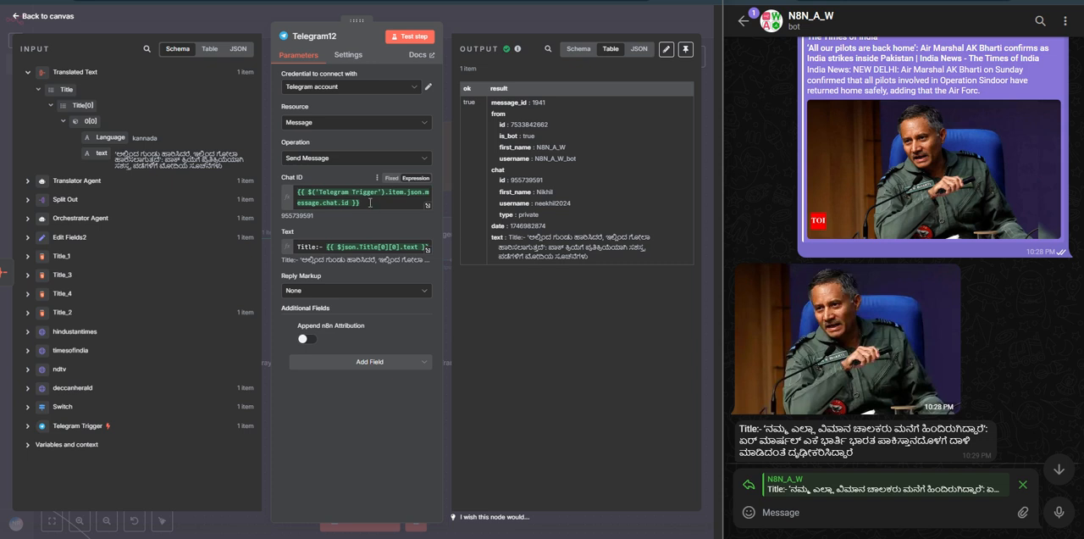
triple_click(370, 203)
click(371, 276)
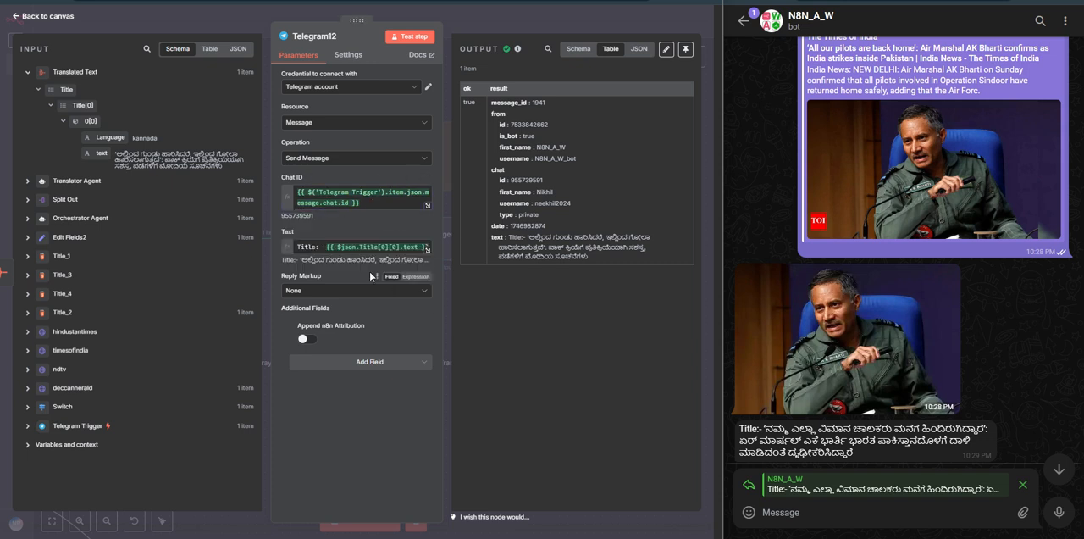
click(324, 247)
double_click(307, 247)
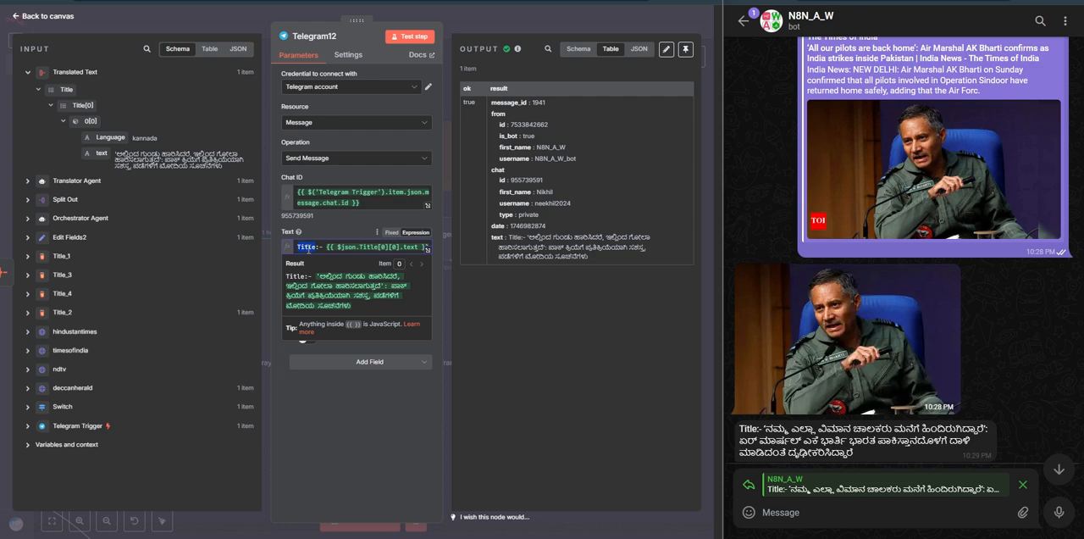
drag(325, 248, 356, 250)
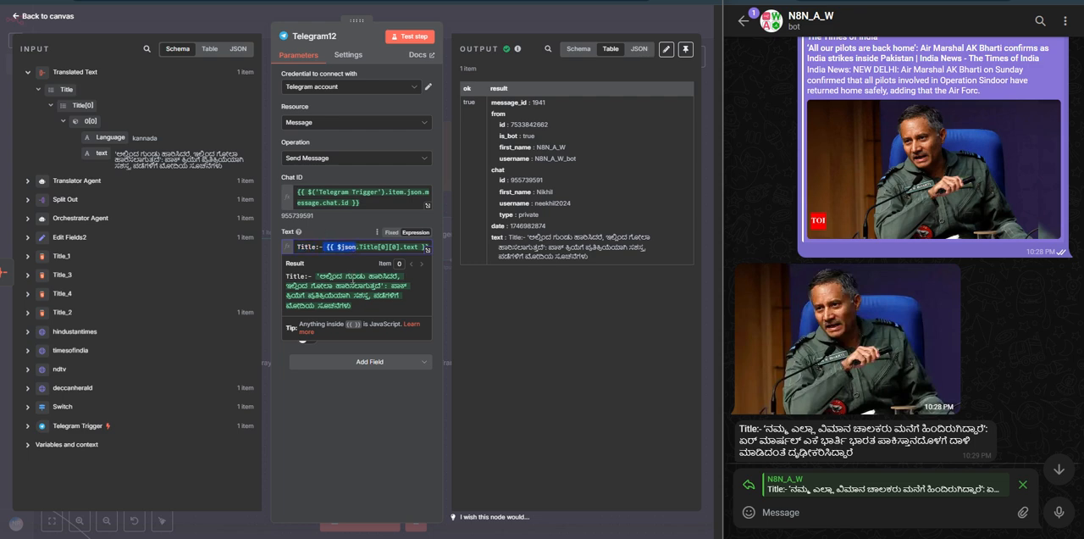
click(514, 27)
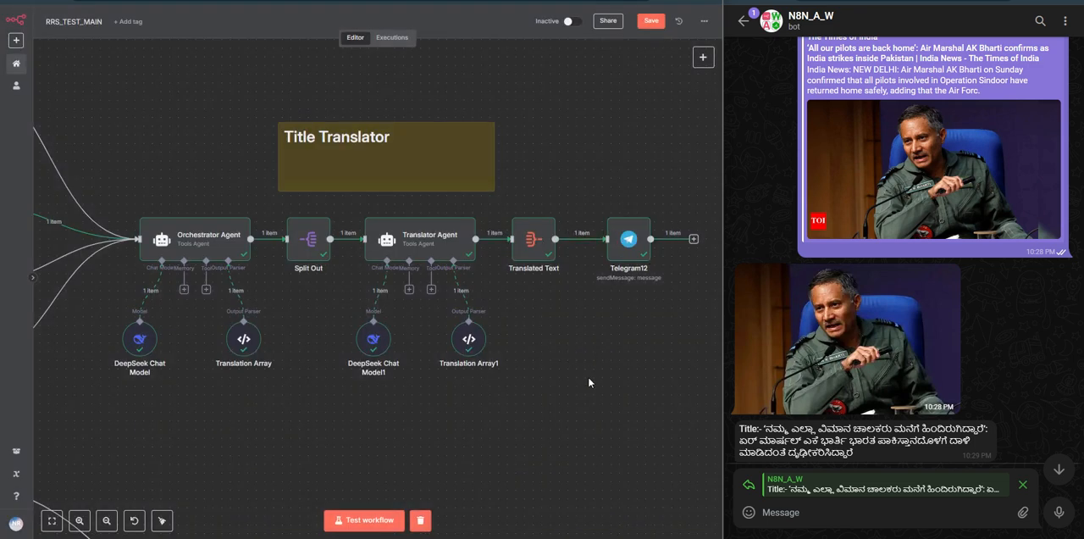
Step: Trace the deccanherald branch from the site request nodes to the title nodes and the Link Remover chain
scroll(572, 389, down, 4)
drag(458, 408, 577, 317)
scroll(513, 343, up, 1)
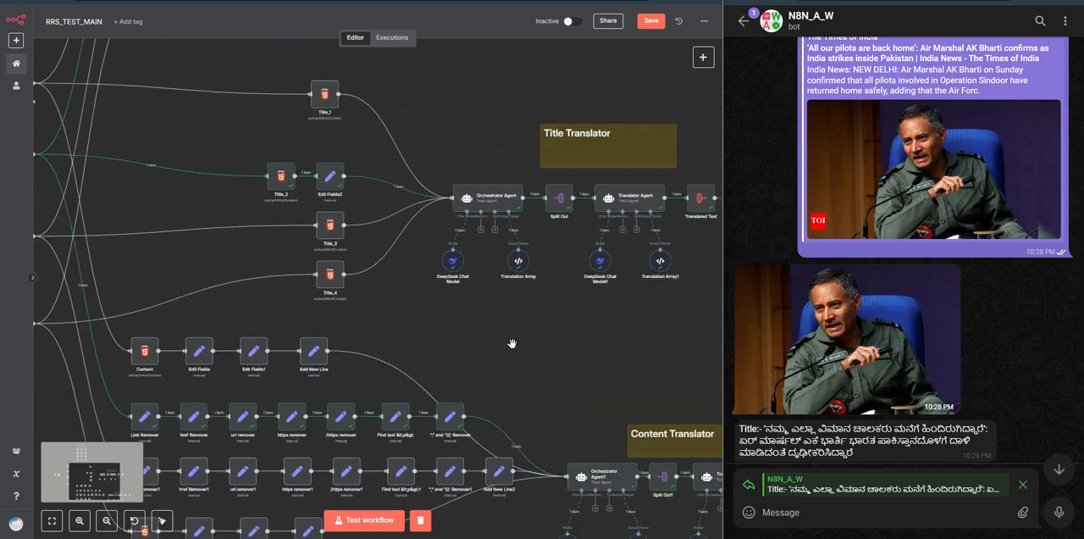
drag(483, 343, 568, 261)
scroll(568, 263, down, 1)
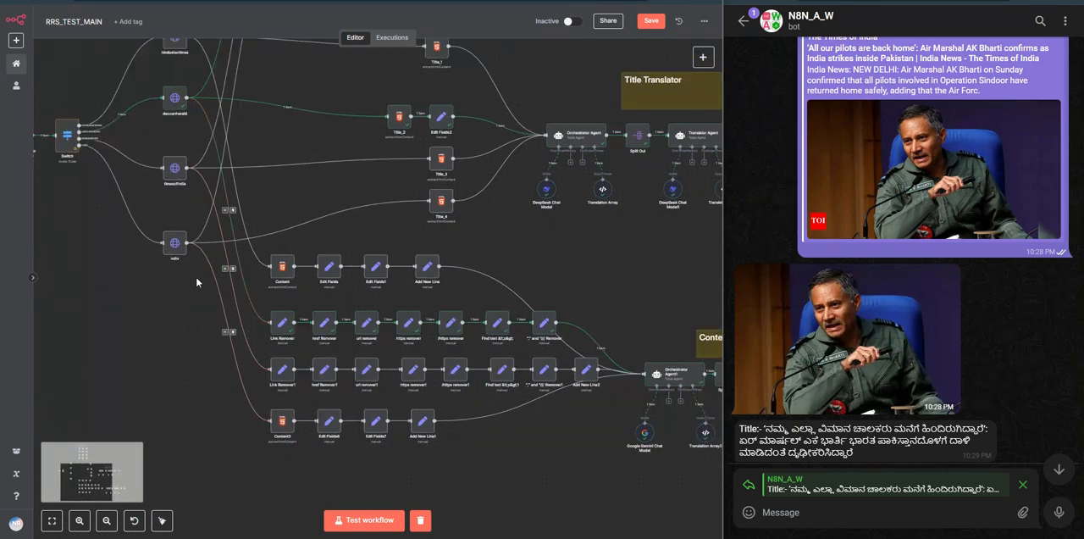
drag(187, 279, 177, 287)
scroll(177, 287, up, 1)
drag(274, 109, 285, 197)
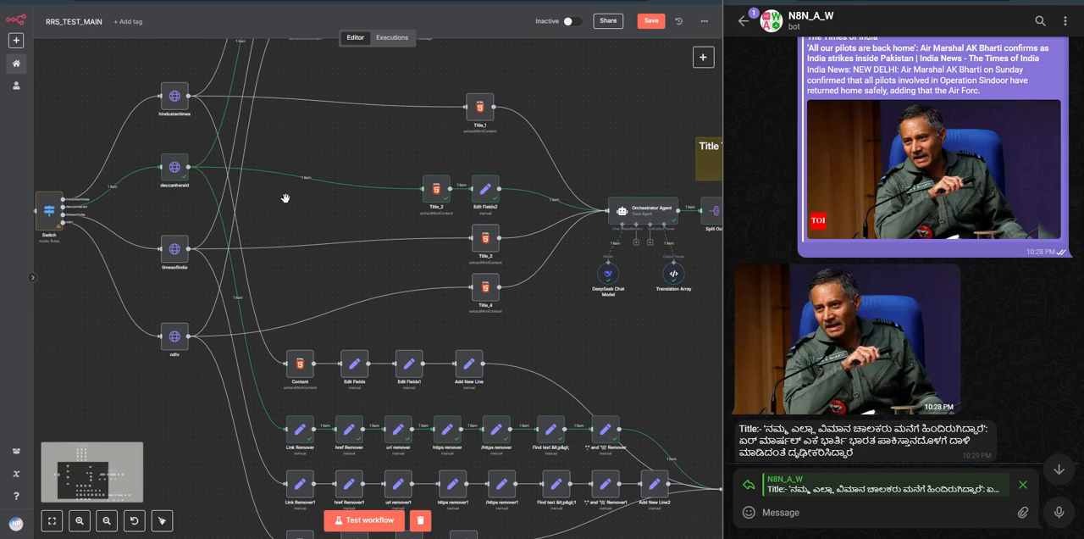
scroll(285, 197, up, 3)
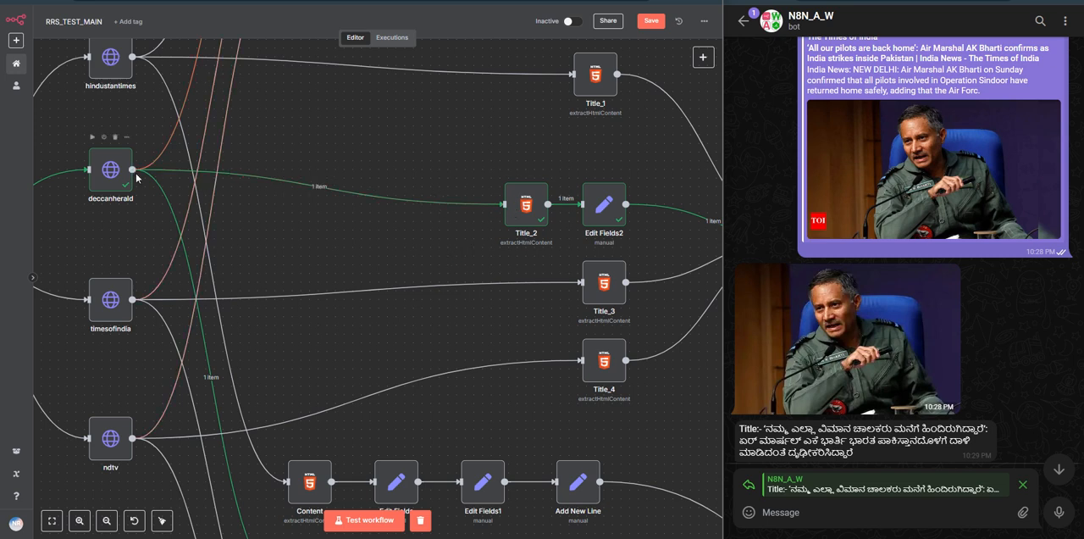
scroll(307, 316, down, 3)
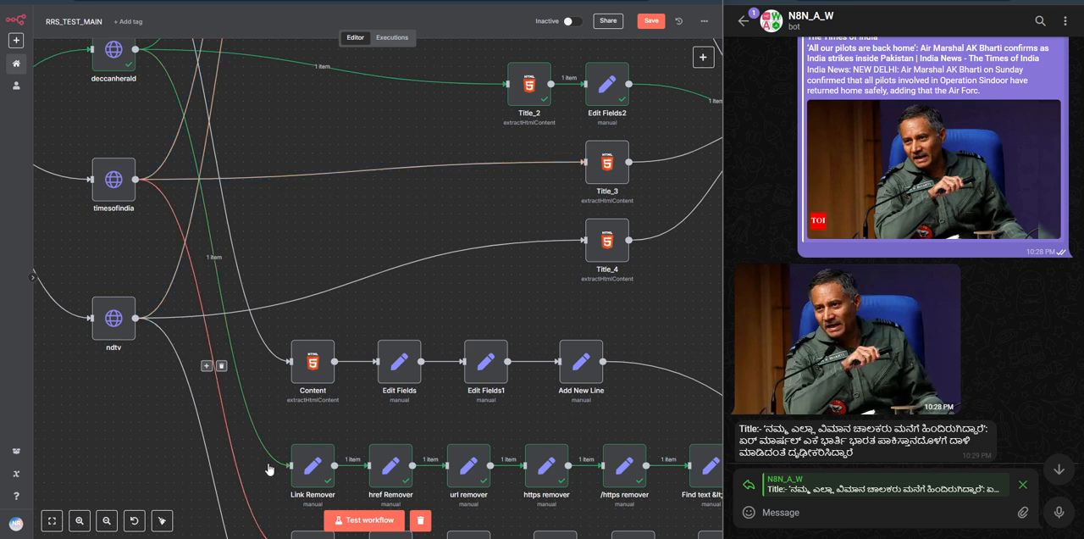
drag(324, 417, 164, 219)
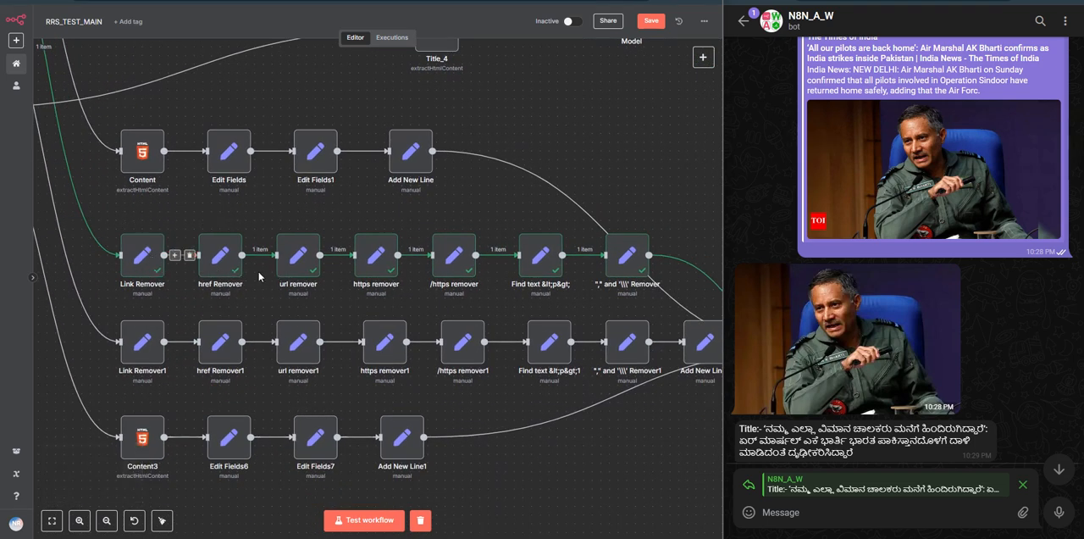
Step: Search the node library for "edit" to locate Edit Fields (Set), and close the library without adding a node
click(703, 56)
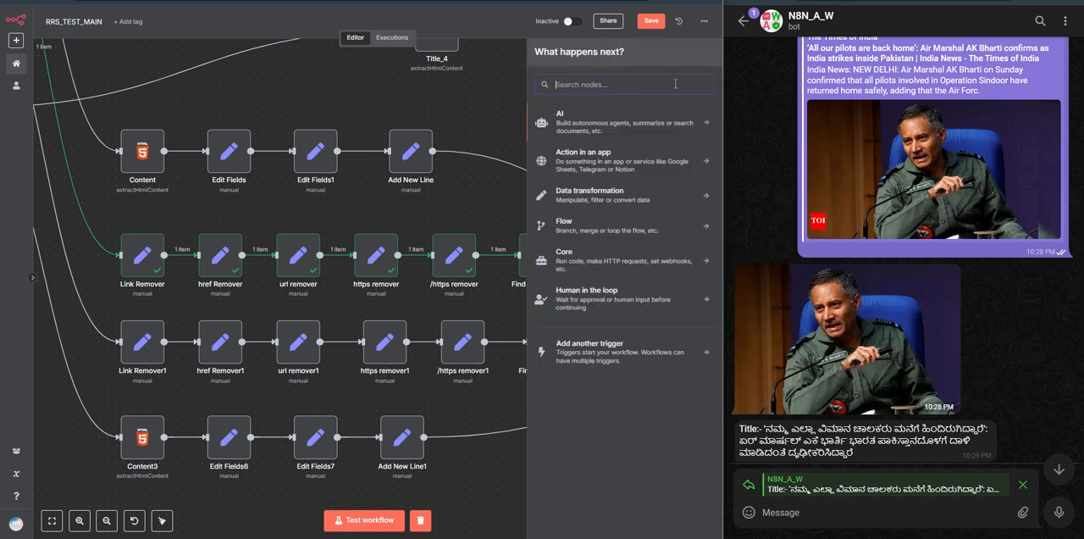
text(fel)
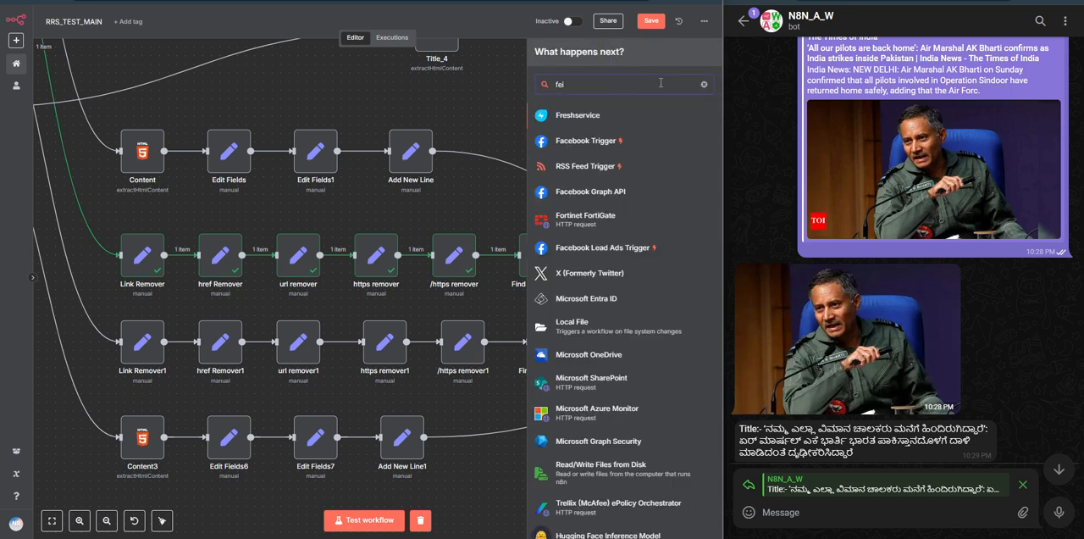
text(dit)
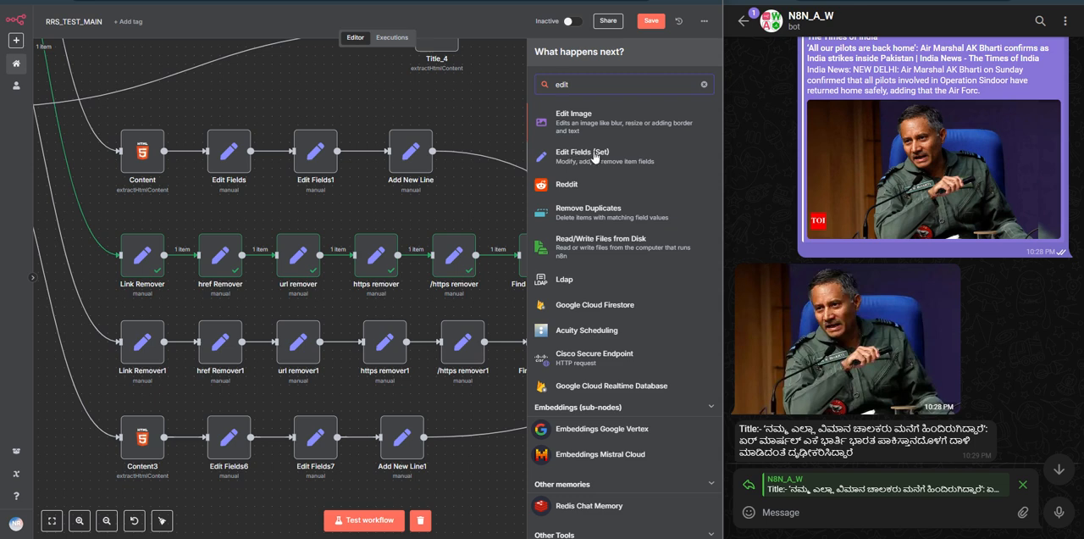
click(466, 115)
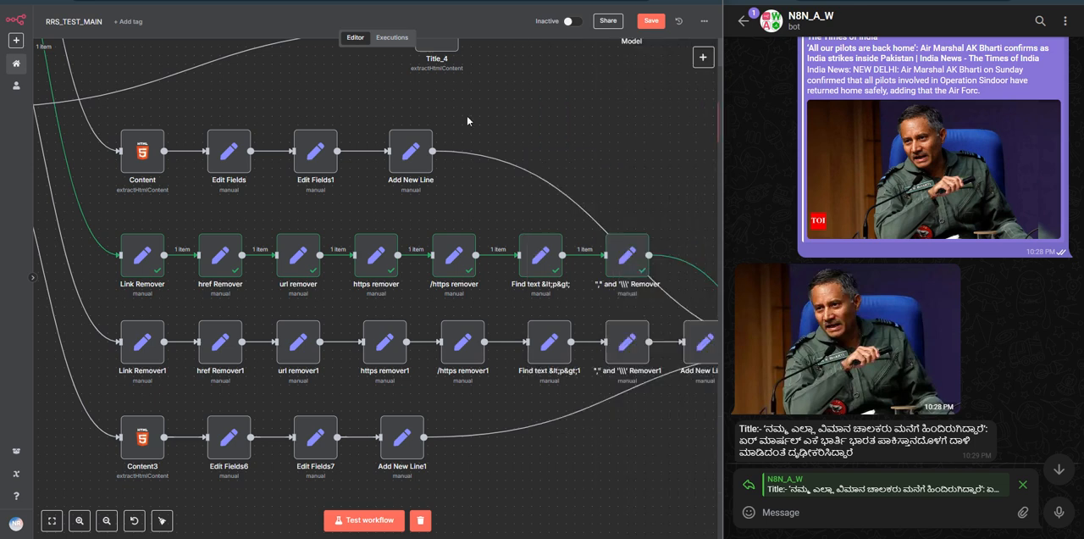
Step: Inspect Link Remover's data field replace expression and its result, and return to the canvas
double_click(142, 265)
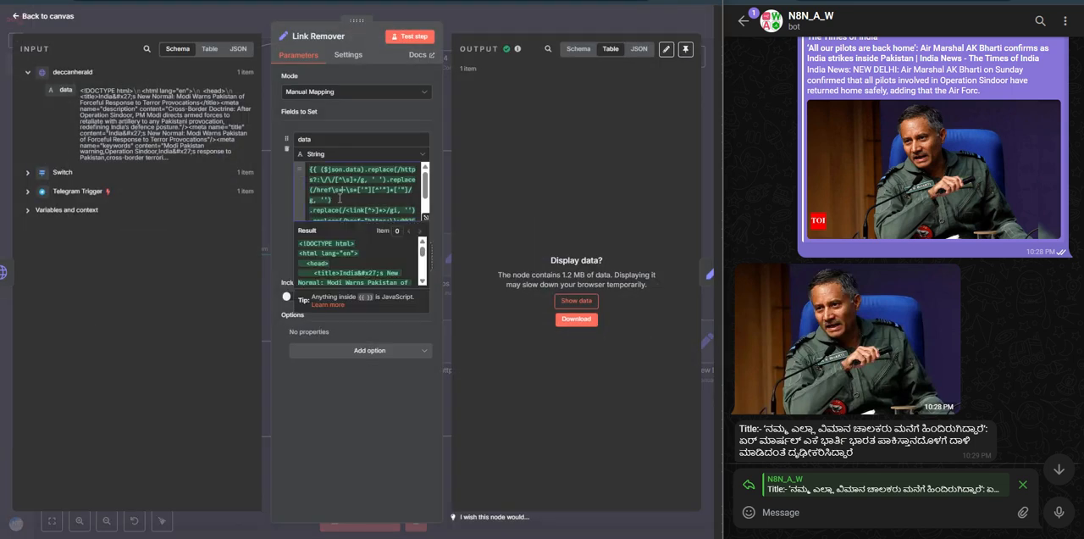
click(342, 373)
double_click(363, 201)
click(482, 22)
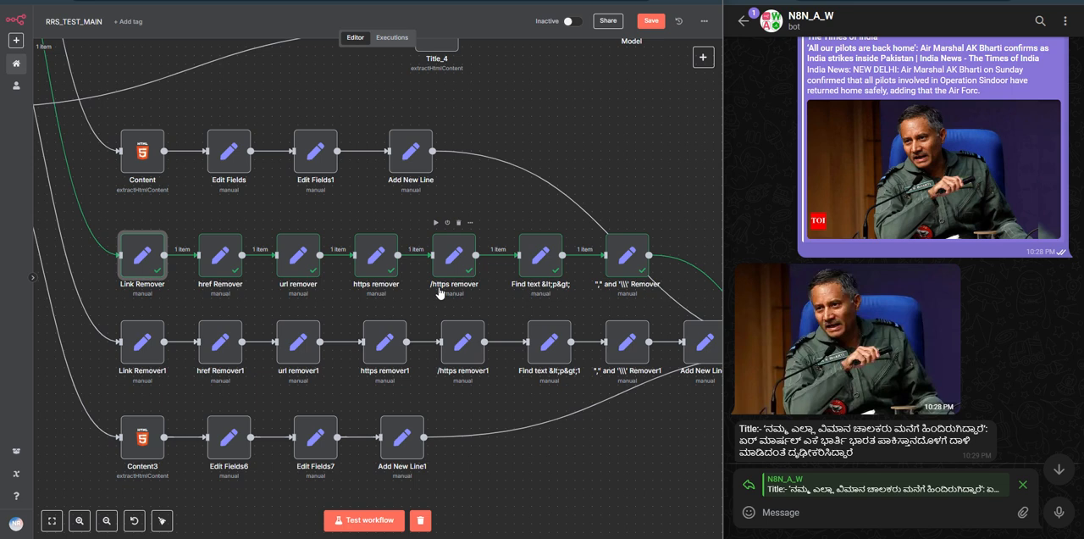
Step: Inspect the expressions and outputs of the Find text node and the following comma and backslash Remover, and return to the canvas
scroll(502, 301, right, 2)
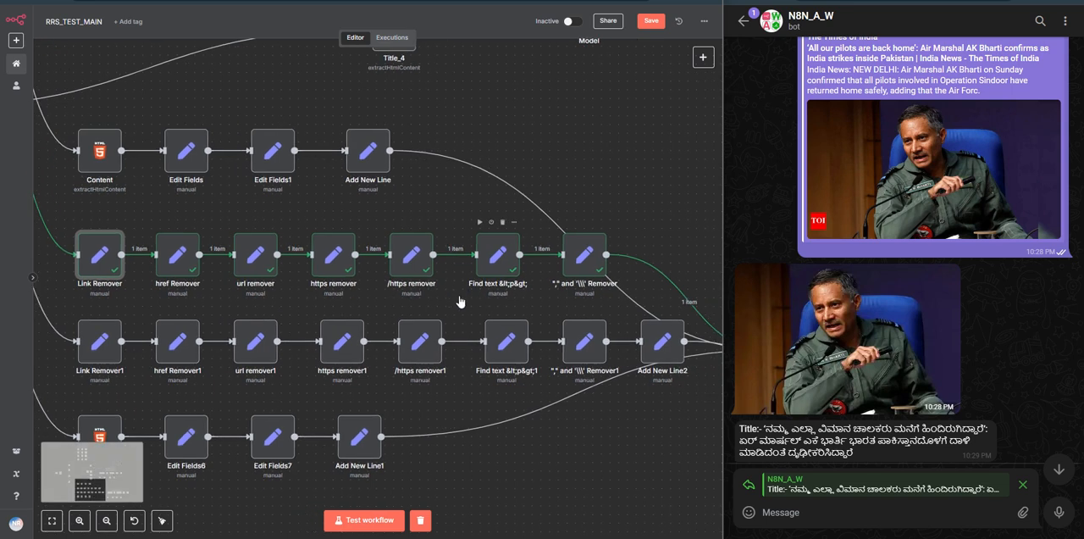
click(502, 273)
double_click(502, 273)
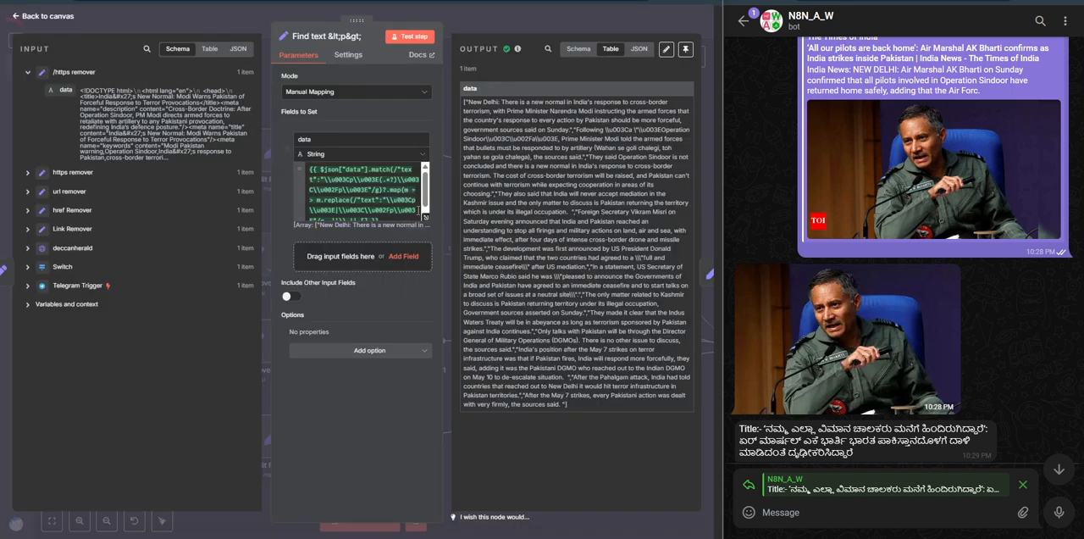
click(494, 25)
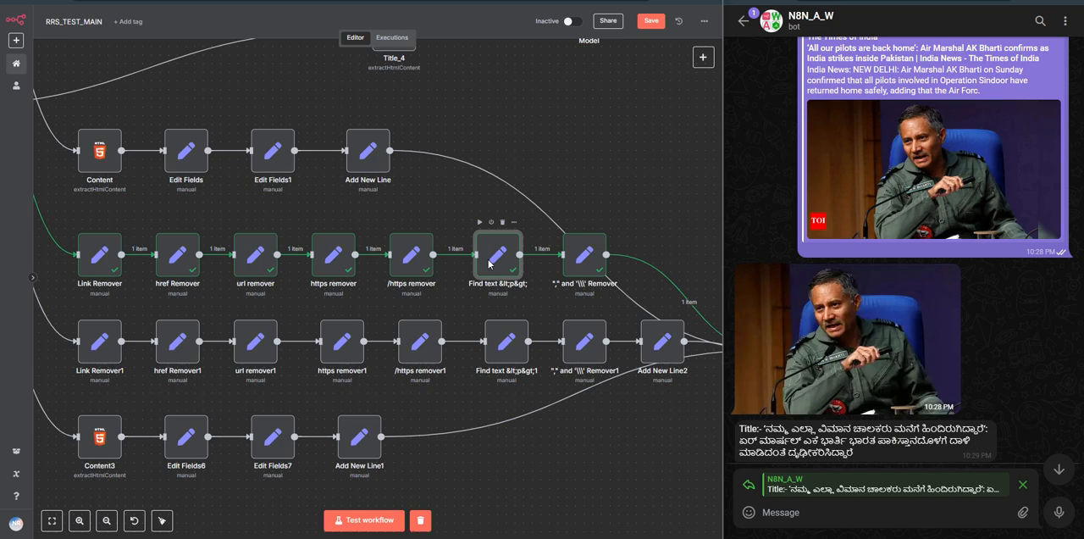
double_click(489, 264)
click(511, 24)
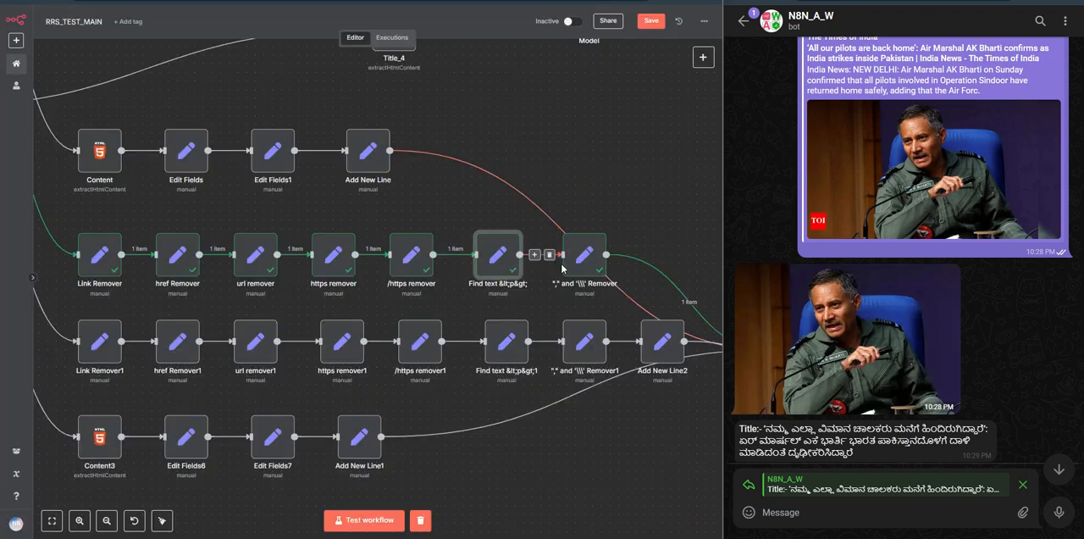
double_click(583, 256)
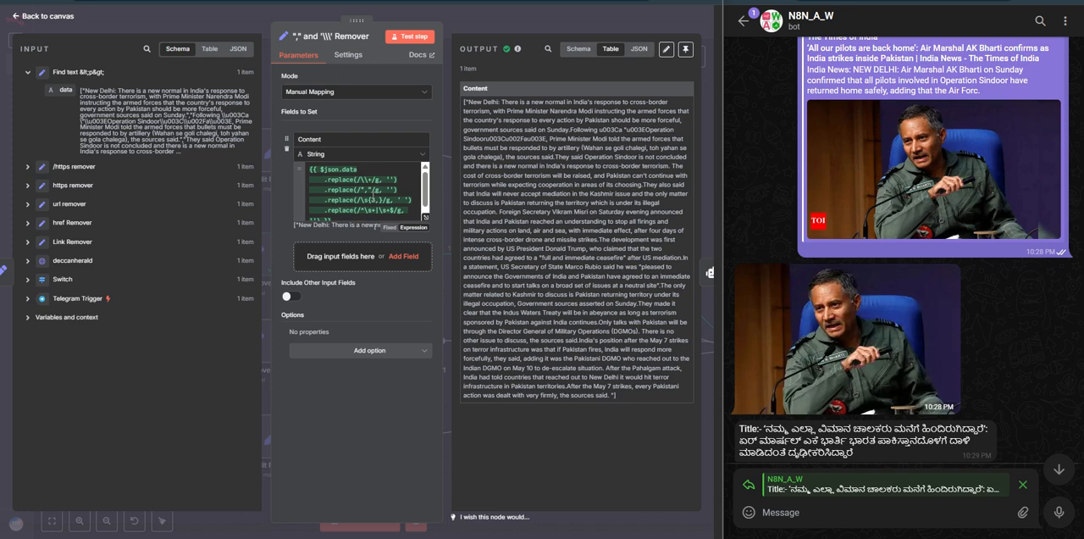
click(522, 24)
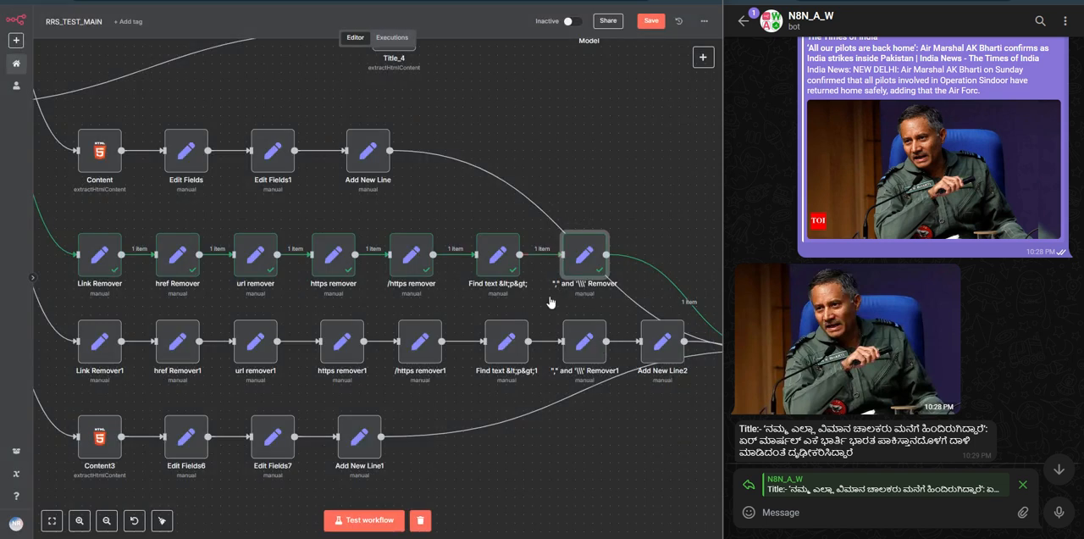
Step: Open Orchestrator Agent1 in the Content Translator section and examine its "translate to kannada" user prompt
drag(542, 298, 368, 259)
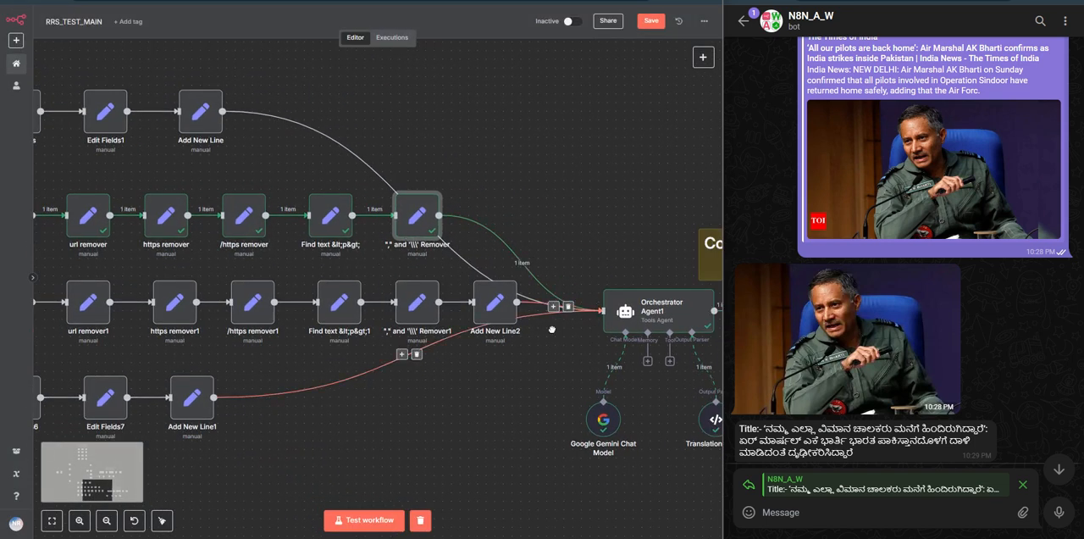
drag(622, 328, 329, 298)
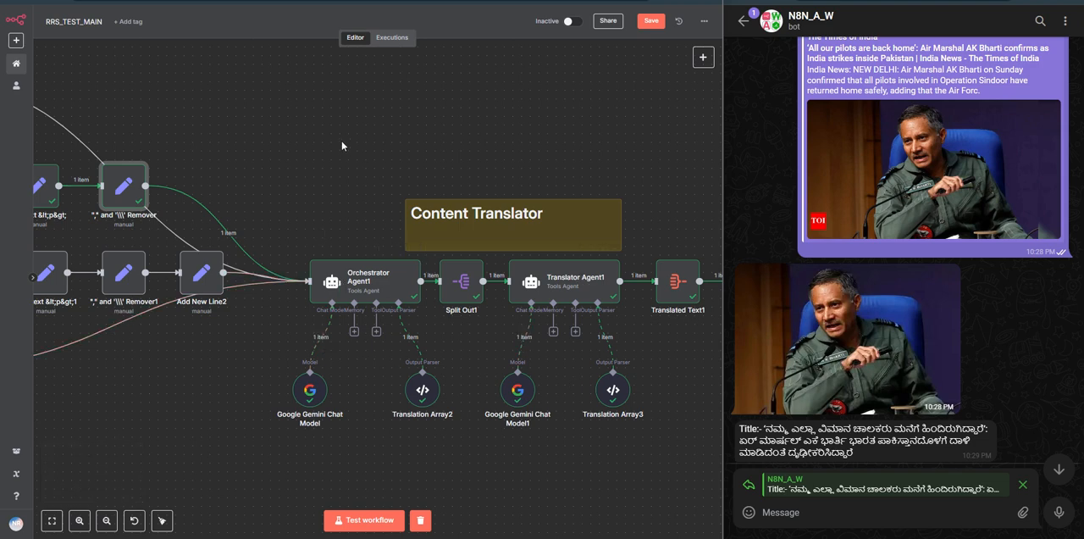
scroll(372, 455, right, 3)
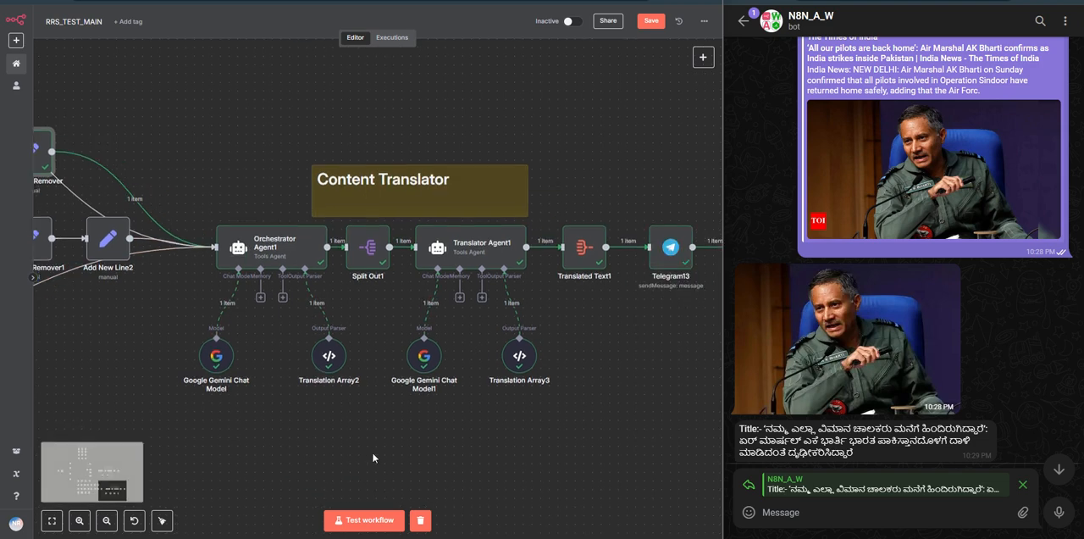
double_click(276, 252)
click(330, 190)
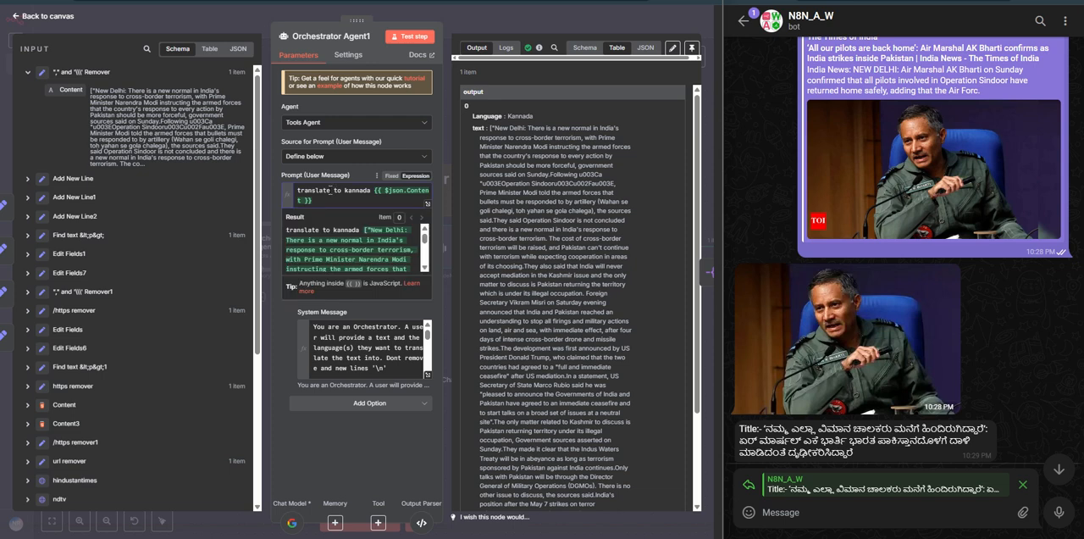
click(341, 176)
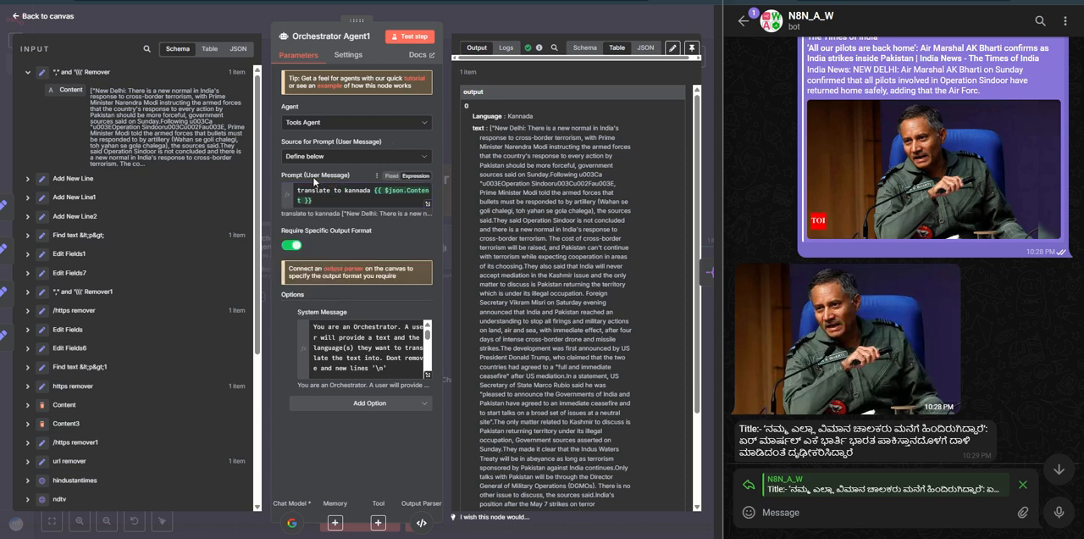
drag(314, 178, 329, 188)
click(378, 191)
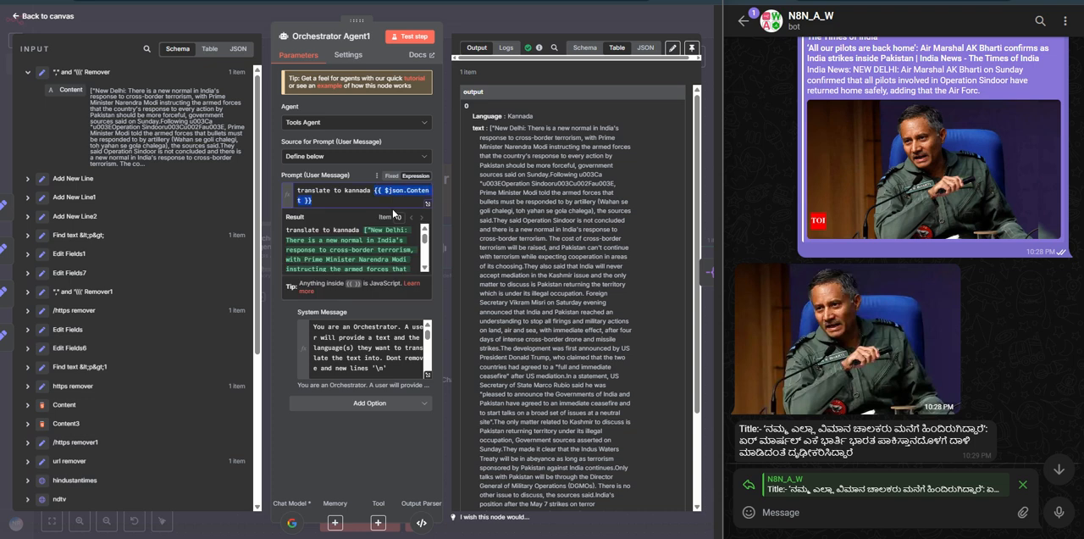
Step: Highlight the prompt's $json.Content expression and read through the article text it resolves to
drag(375, 190, 387, 198)
click(392, 195)
triple_click(362, 247)
scroll(332, 264, down, 5)
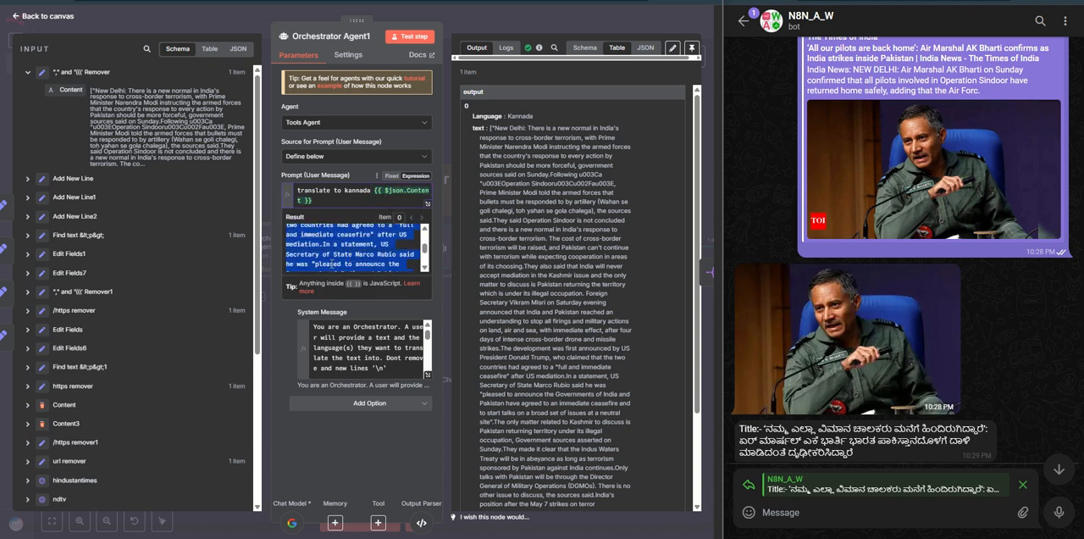
click(276, 180)
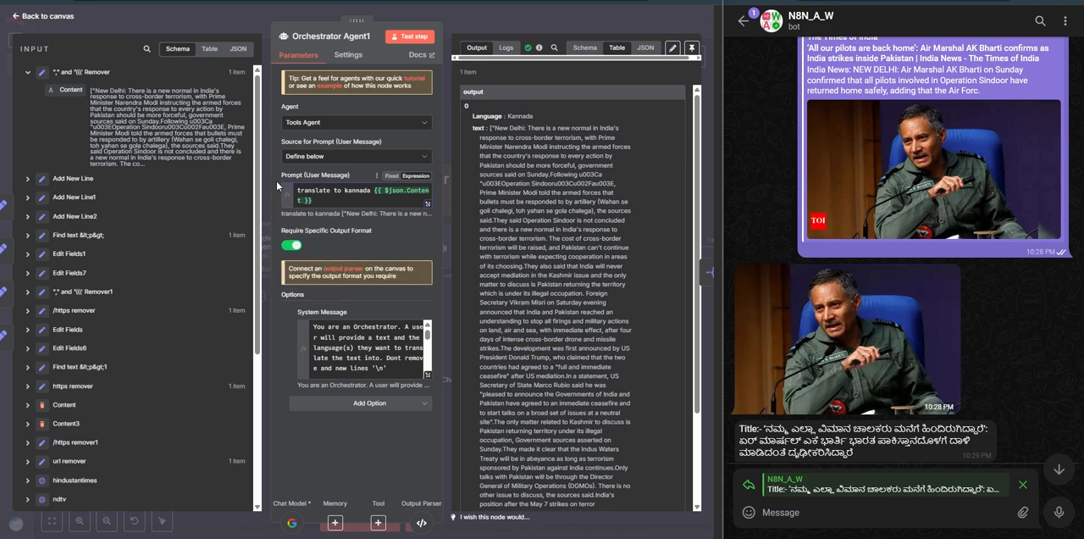
Step: Map the incoming Content field onto the end of Orchestrator Agent1's prompt, and remove the duplicate expression
drag(375, 192, 390, 202)
click(390, 202)
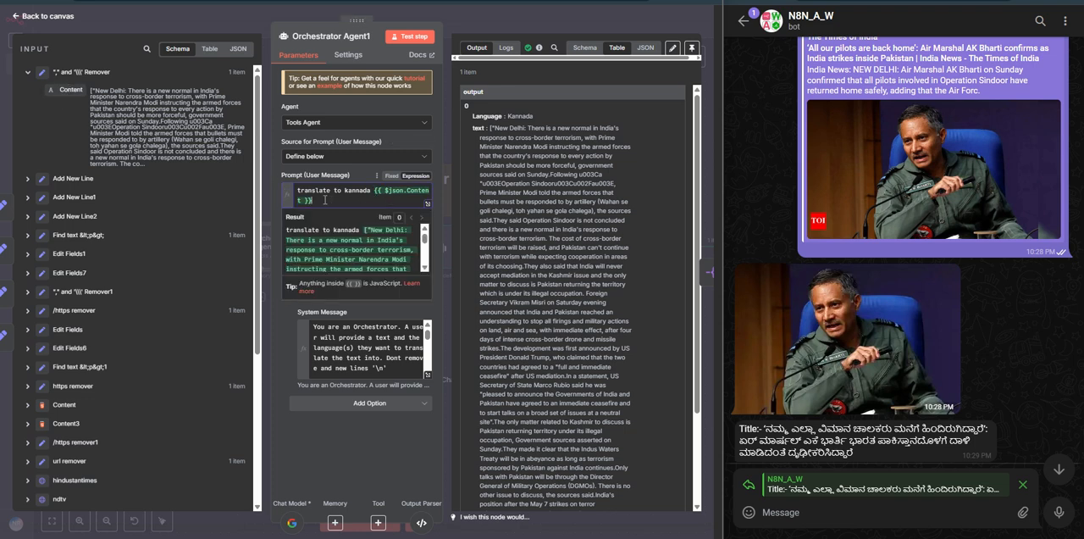
drag(71, 89, 347, 200)
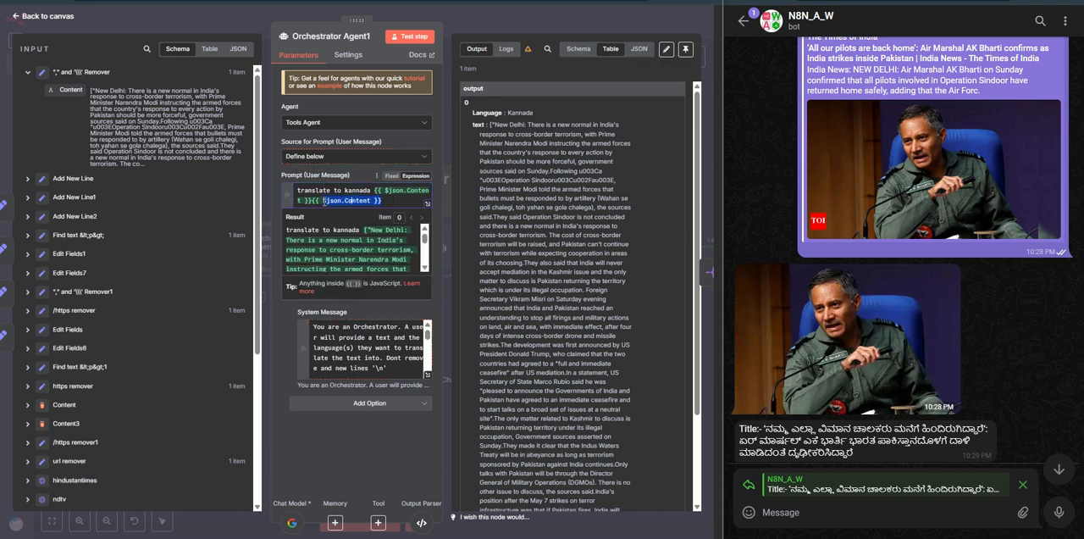
key(BackSpace)
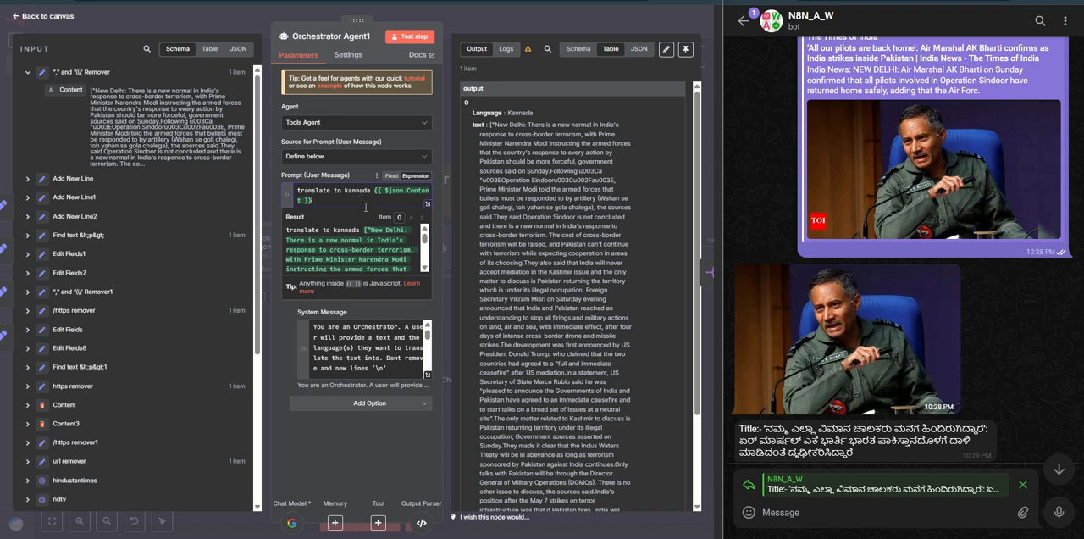
Step: Review the rest of the prompt's resolved article text and Orchestrator Agent1's output, and return to the canvas
scroll(346, 252, down, 3)
scroll(345, 252, down, 5)
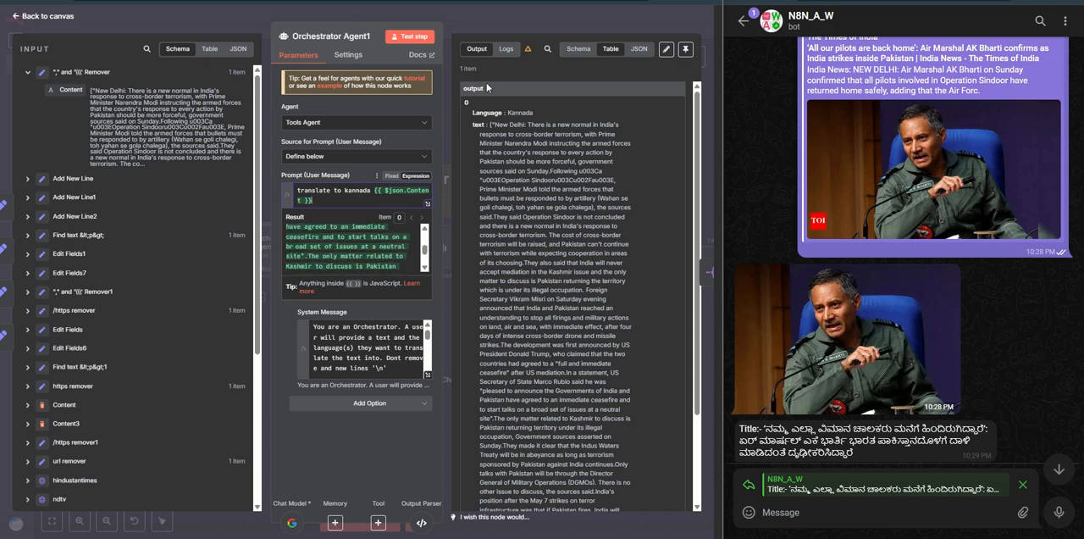
click(481, 17)
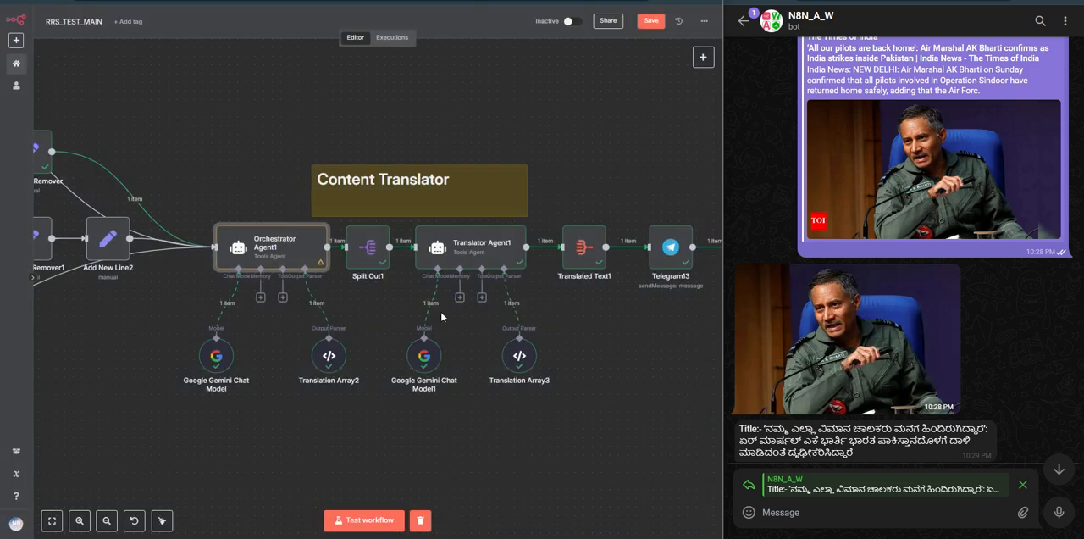
Step: Open Translation Array2, examine the Language and text keys in its JSON example, and return to the canvas
double_click(328, 355)
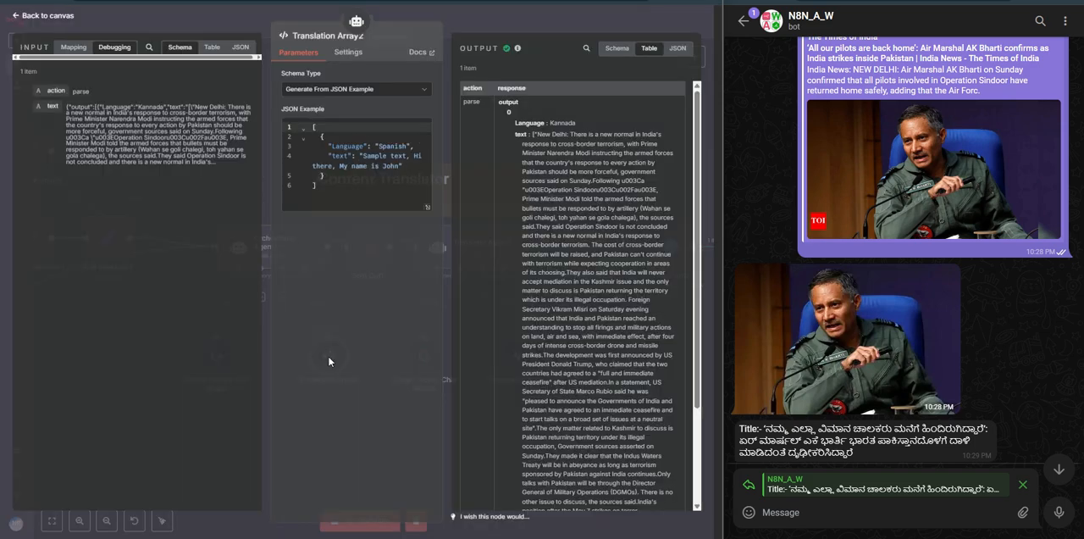
double_click(348, 148)
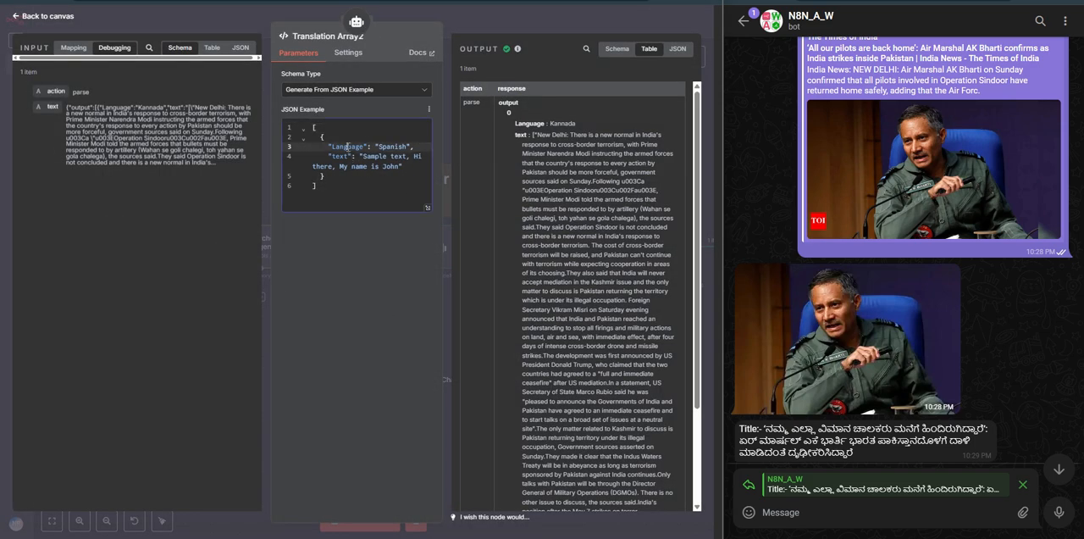
double_click(340, 157)
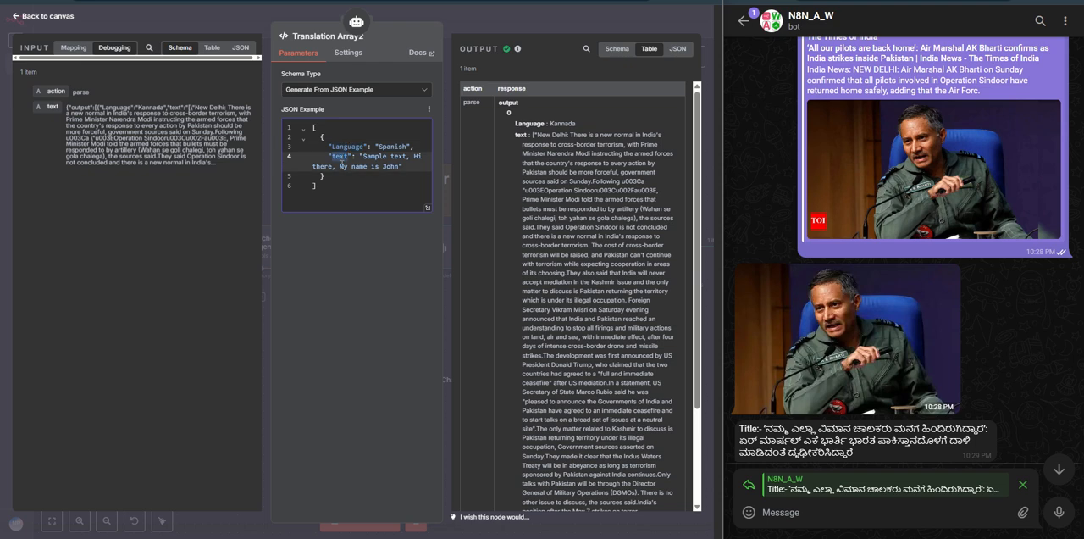
click(493, 28)
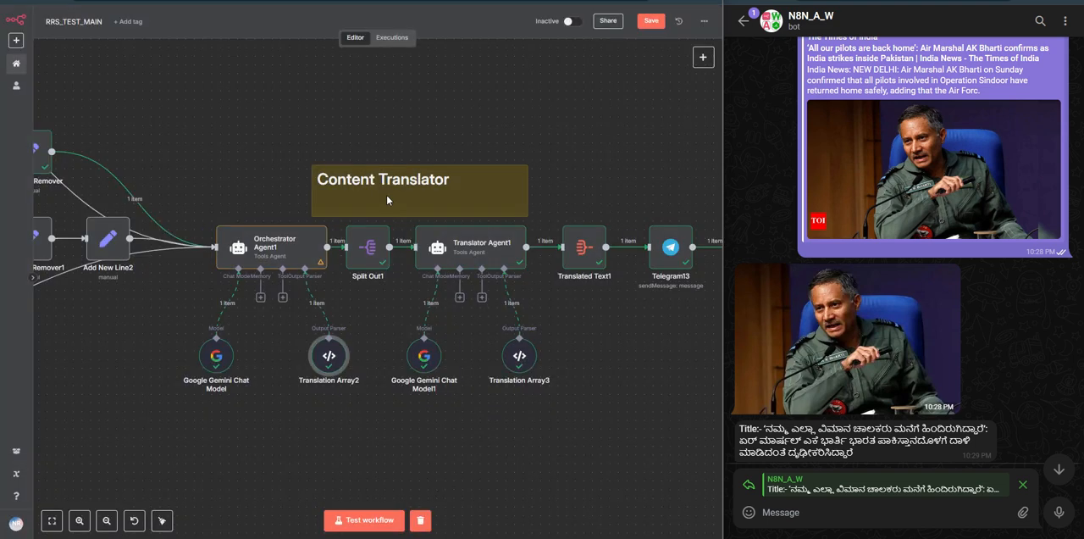
Step: Reopen Orchestrator Agent1, highlight the Language and text fields in its output, and return to the canvas
double_click(285, 246)
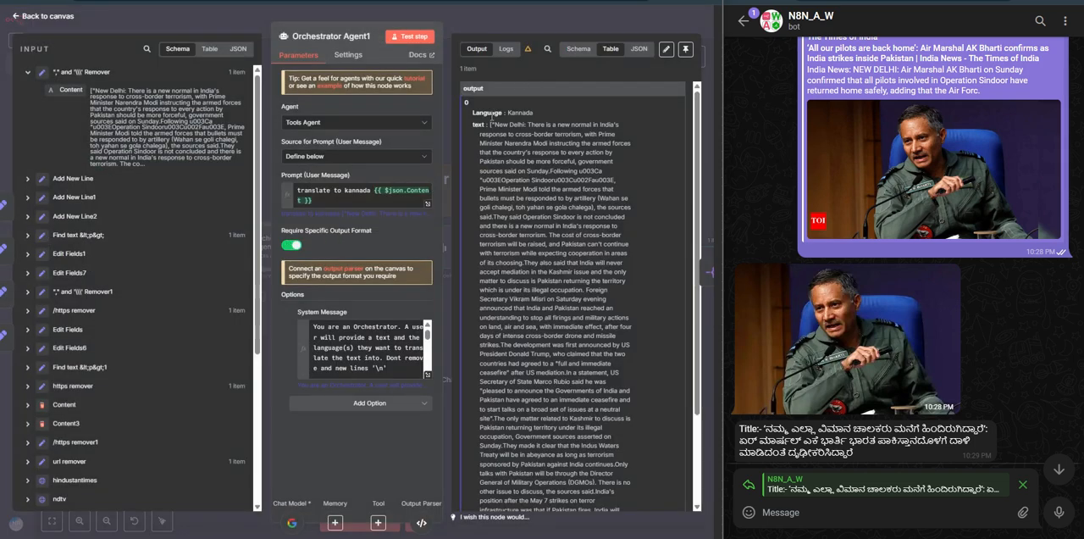
drag(471, 113, 535, 114)
click(535, 114)
triple_click(481, 125)
double_click(519, 142)
double_click(515, 113)
key(Escape)
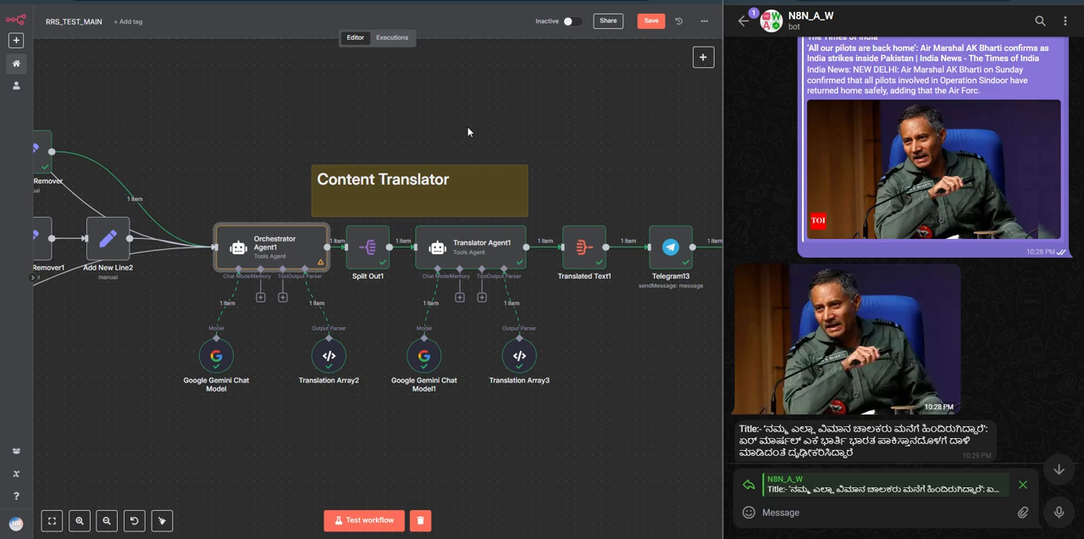
Step: Check Split Out1's output, and examine the $json.Language and $json.text expressions in Translator Agent1's prompt
double_click(367, 246)
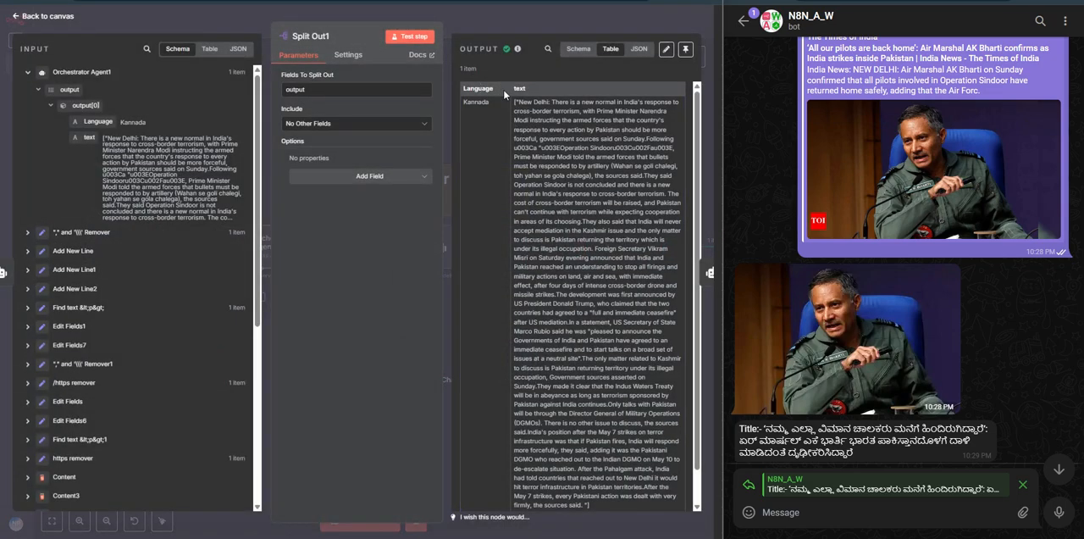
key(Escape)
double_click(464, 245)
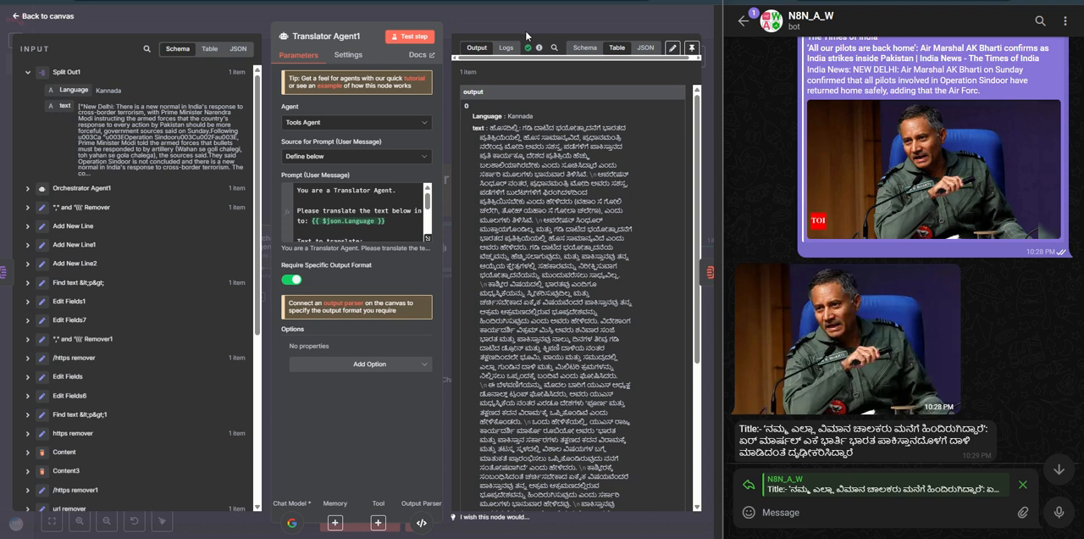
click(322, 210)
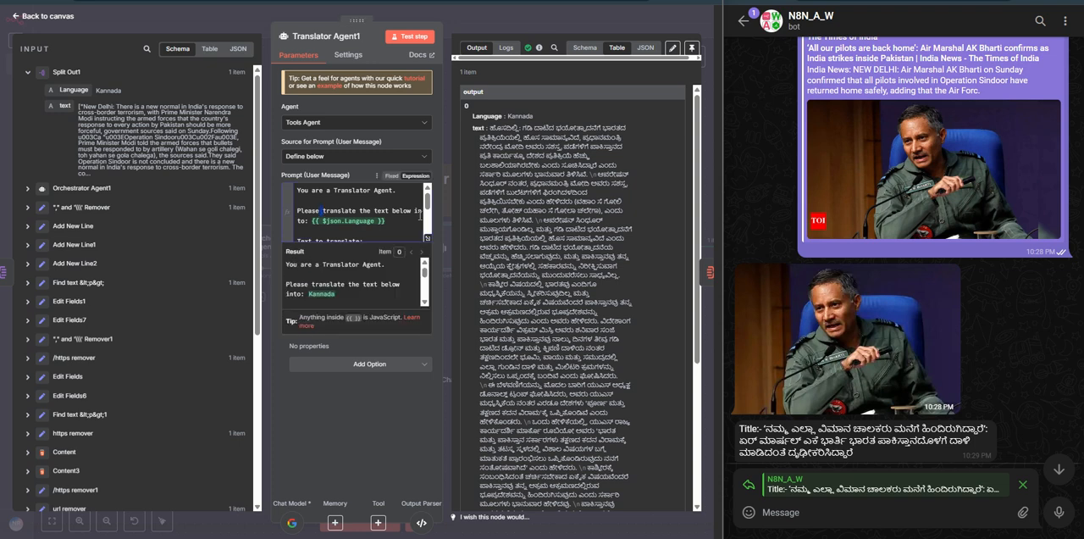
drag(311, 220, 386, 221)
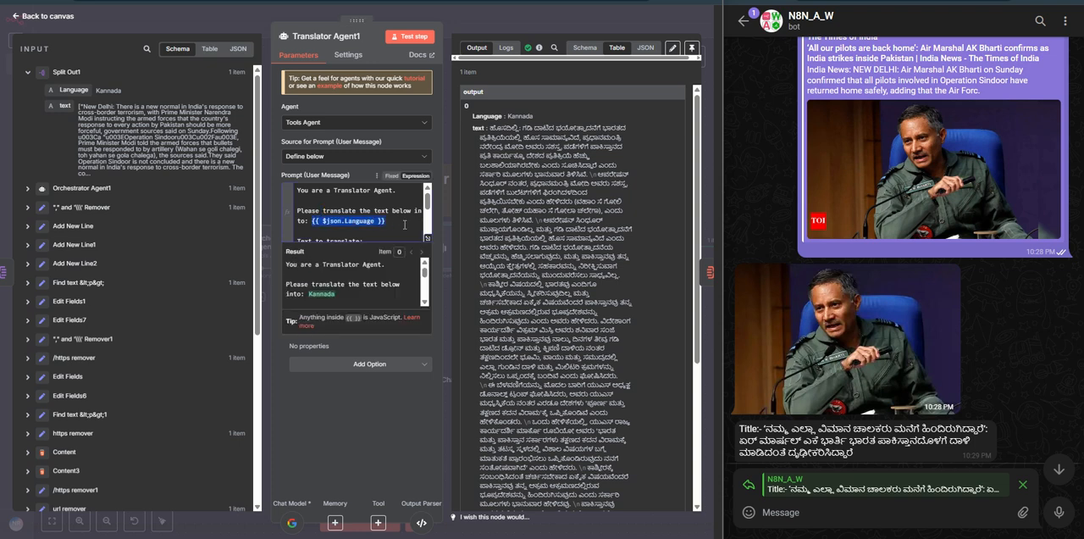
scroll(343, 225, down, 2)
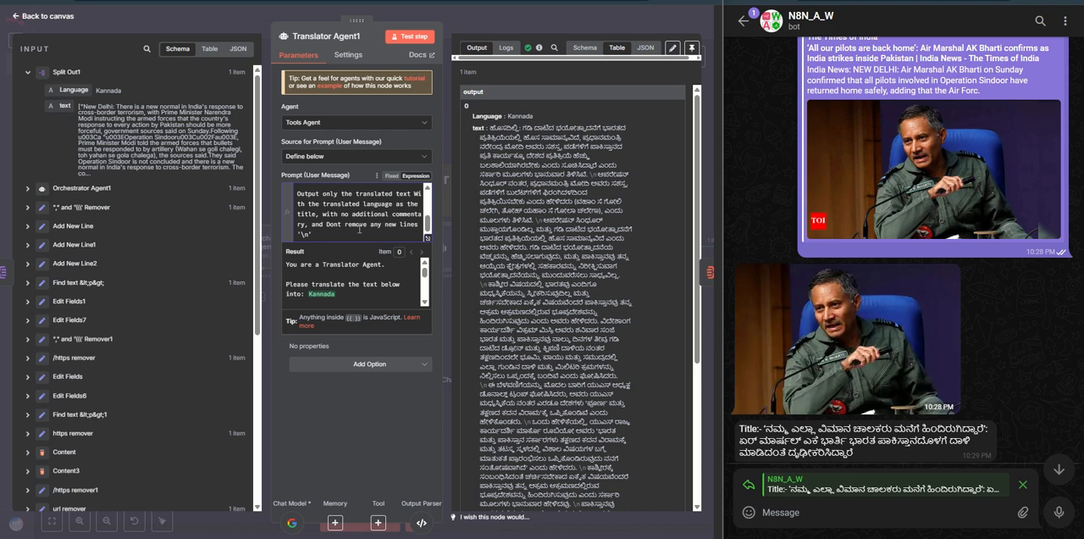
click(365, 229)
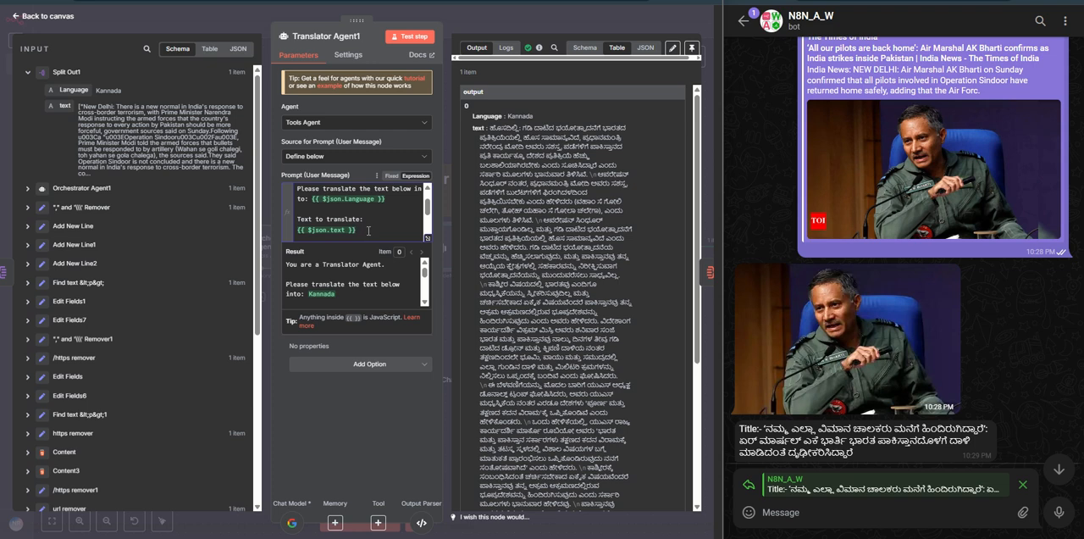
Step: Highlight the language and translated text in Translator Agent1's output, and return to the canvas
drag(472, 116, 534, 124)
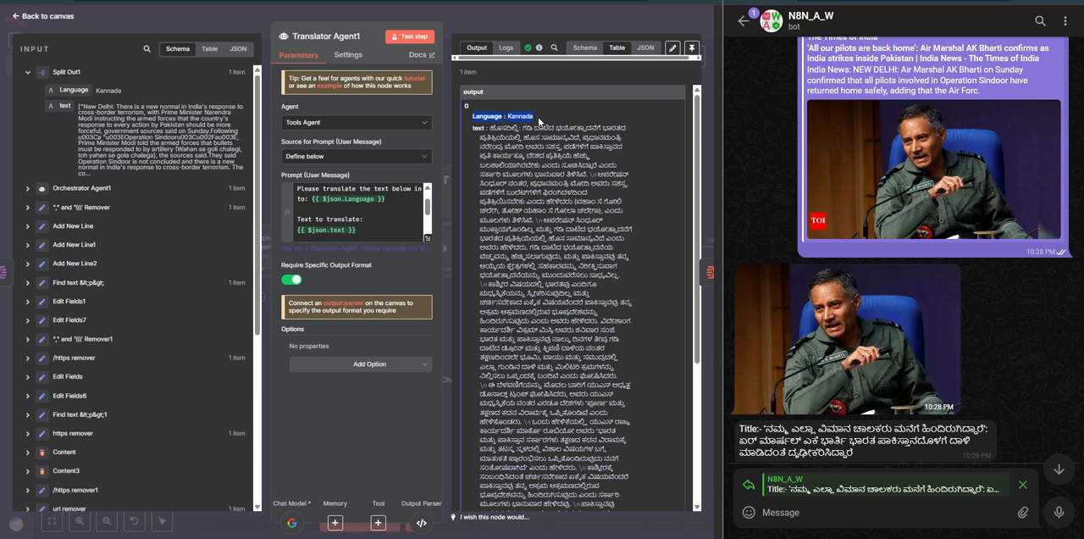
drag(490, 127, 566, 230)
click(545, 27)
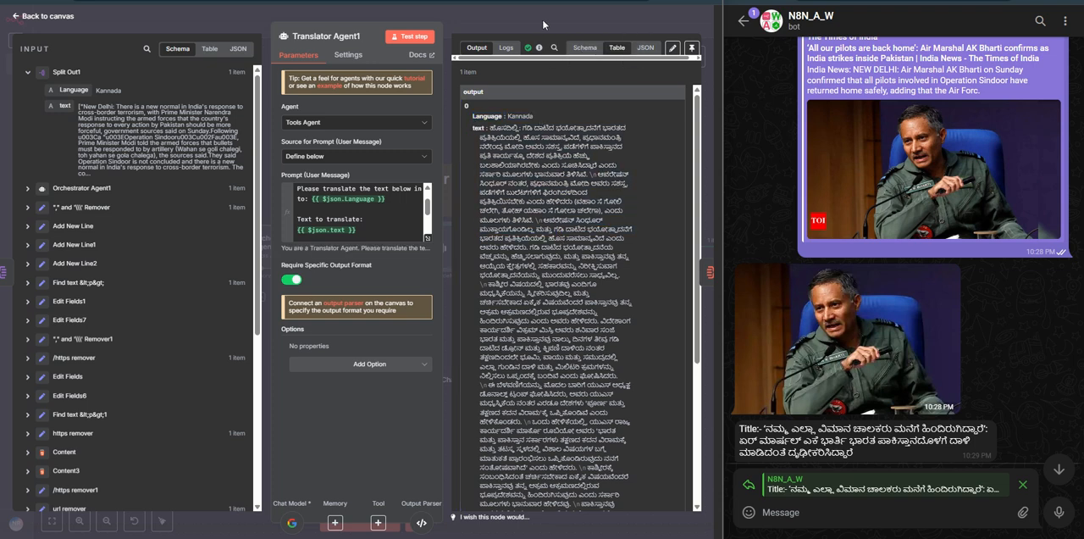
Step: Open Translation Array3 and examine the overall structure of its JSON example
double_click(519, 349)
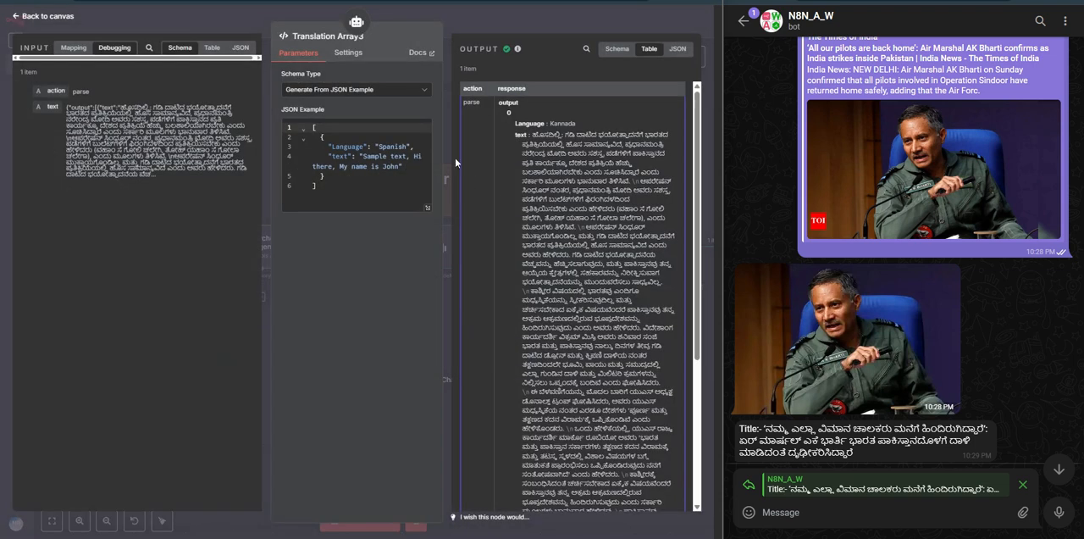
click(348, 144)
double_click(395, 146)
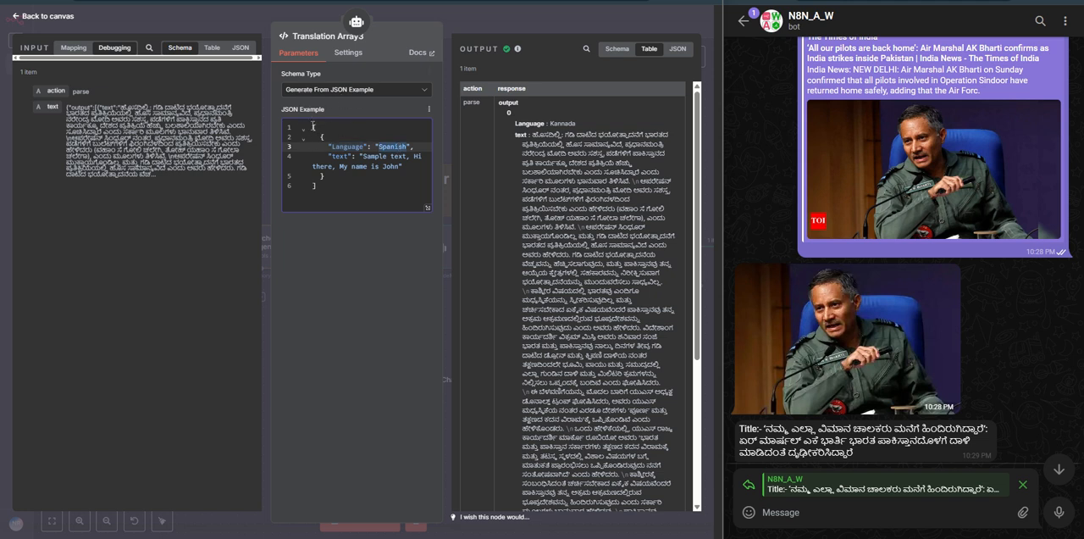
drag(312, 127, 334, 194)
click(337, 185)
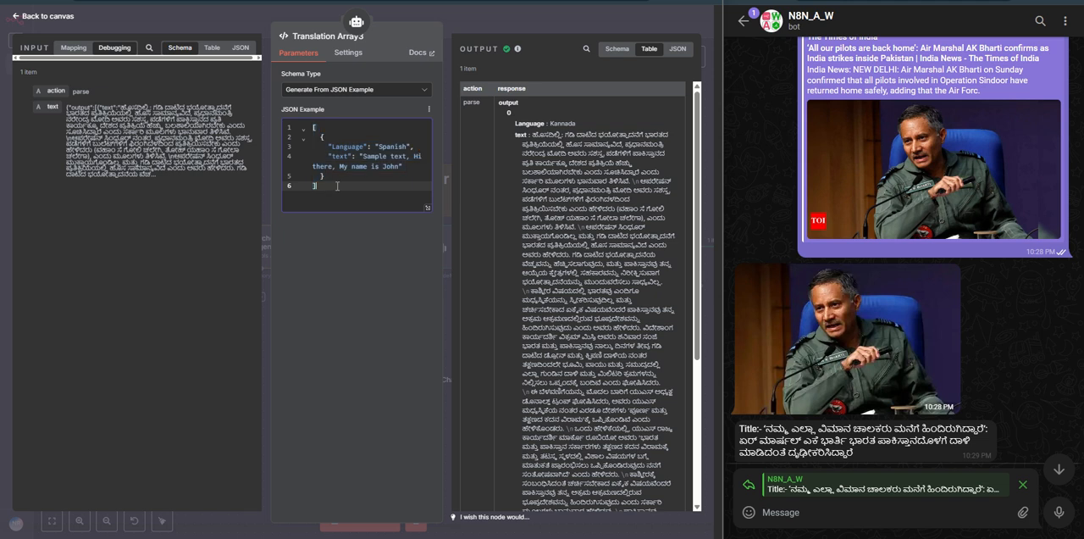
Step: Highlight the sample Language and text values in Translation Array3's JSON example, and review the node's output
double_click(349, 145)
double_click(390, 145)
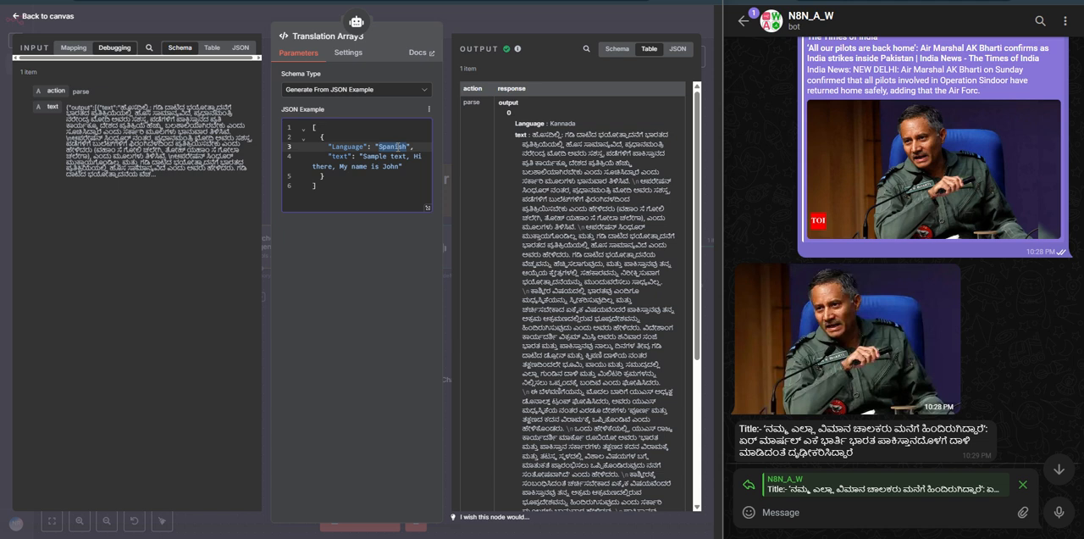
click(362, 157)
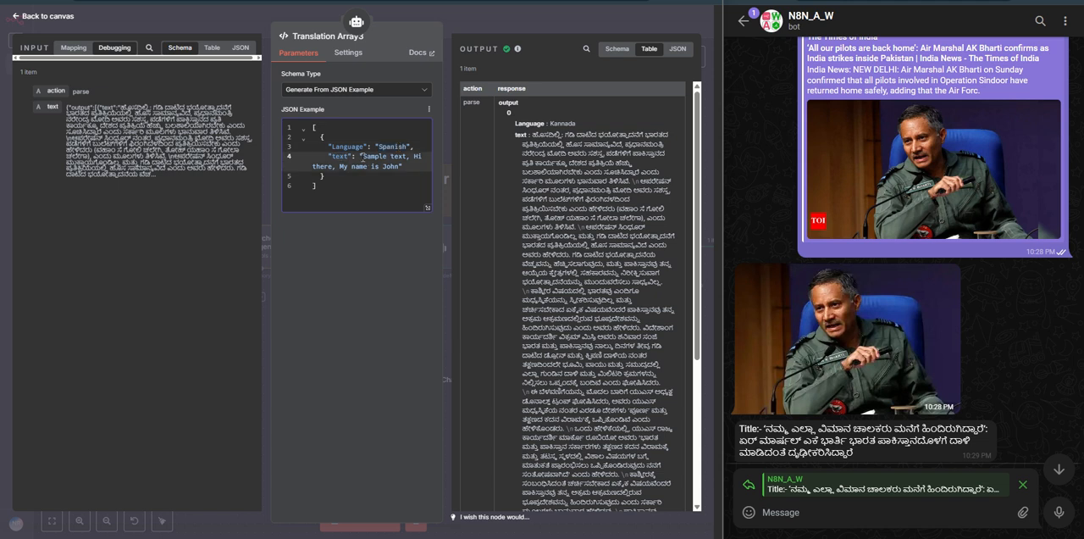
drag(361, 156, 395, 167)
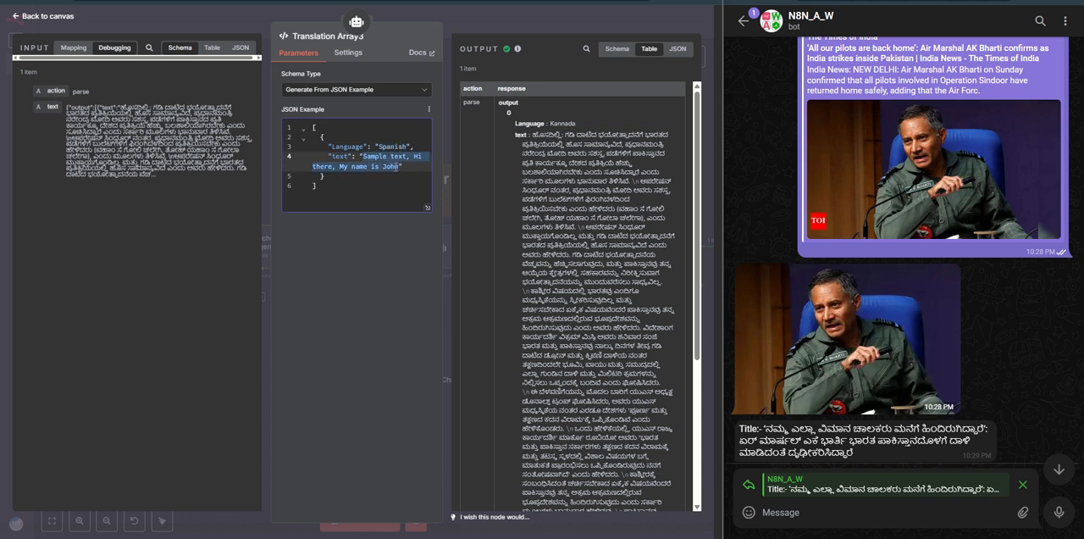
click(390, 157)
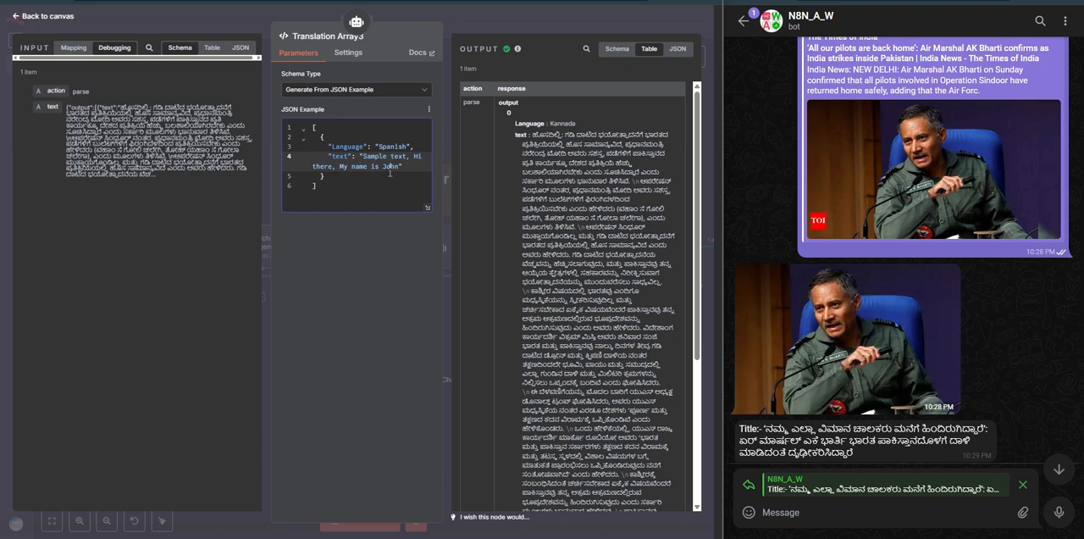
click(521, 26)
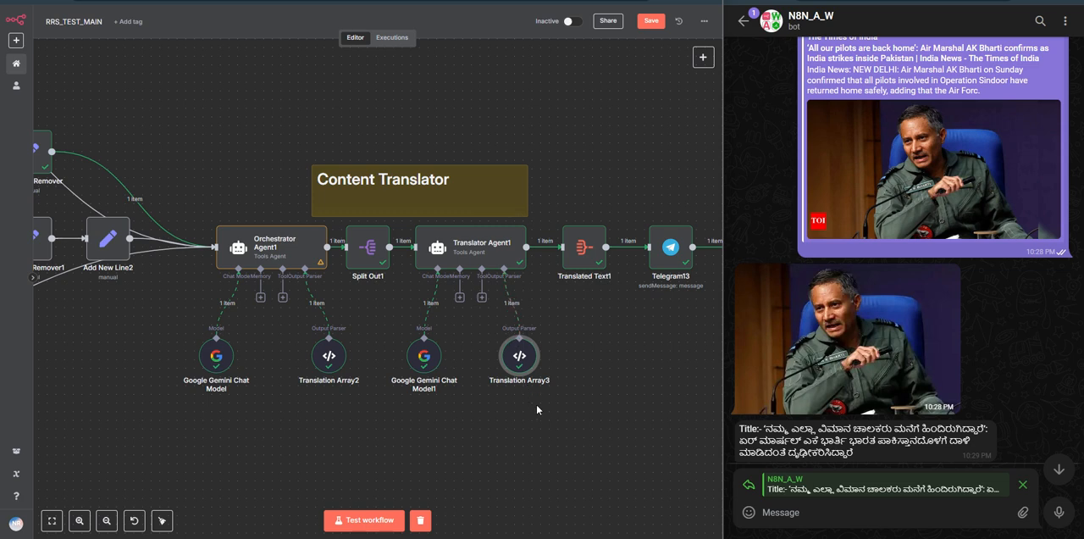
double_click(520, 356)
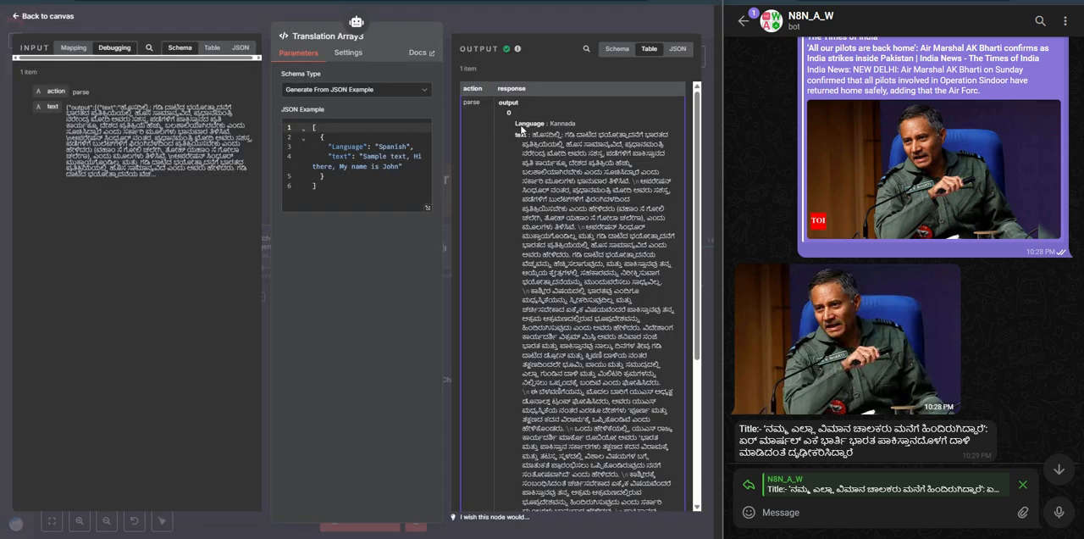
click(482, 20)
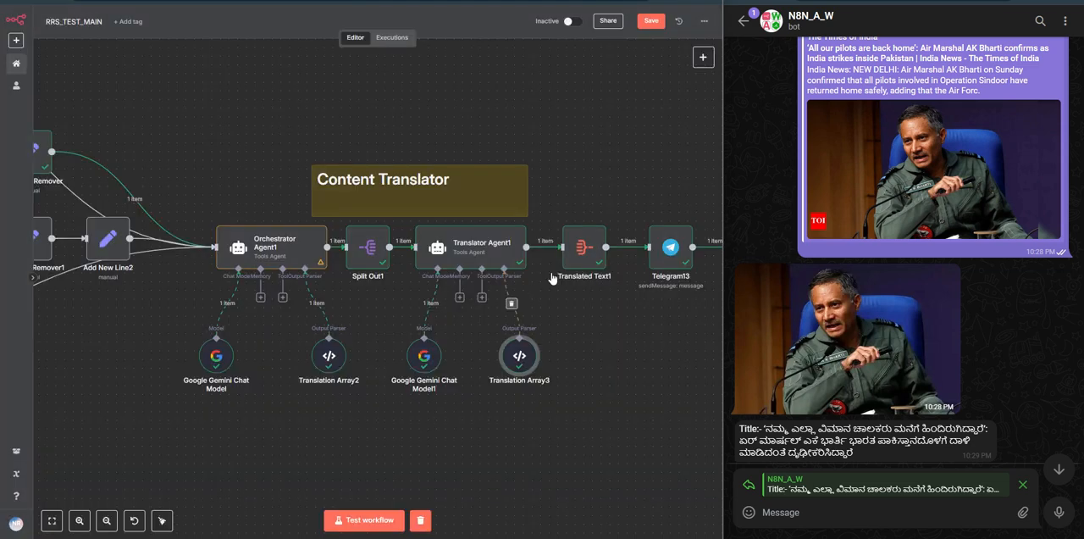
click(703, 57)
click(521, 336)
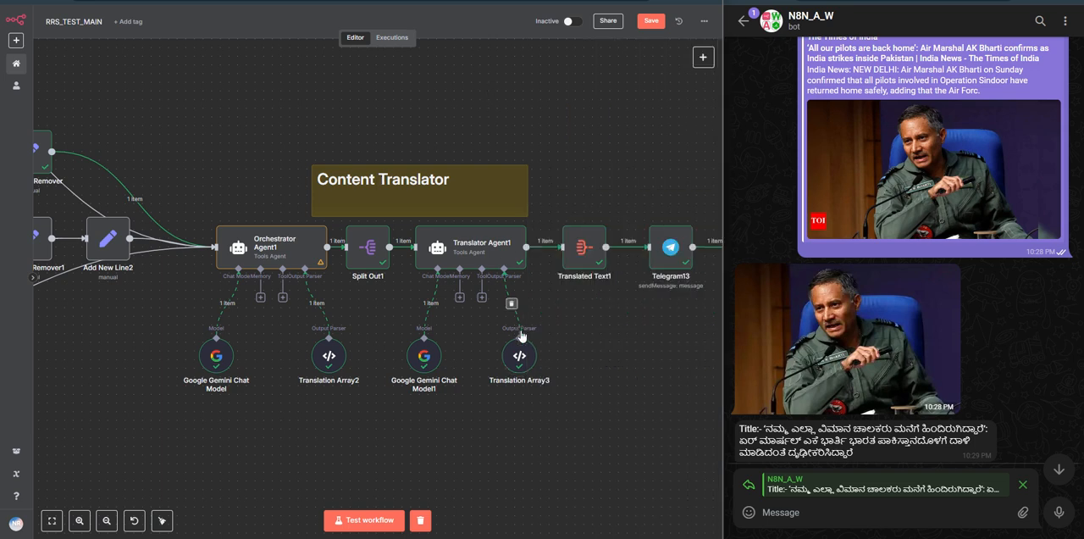
click(511, 303)
key(ctrl+z)
Step: Save the workflow, and examine Translated Text1's aggregated output in JSON form
click(651, 21)
scroll(639, 338, right, 3)
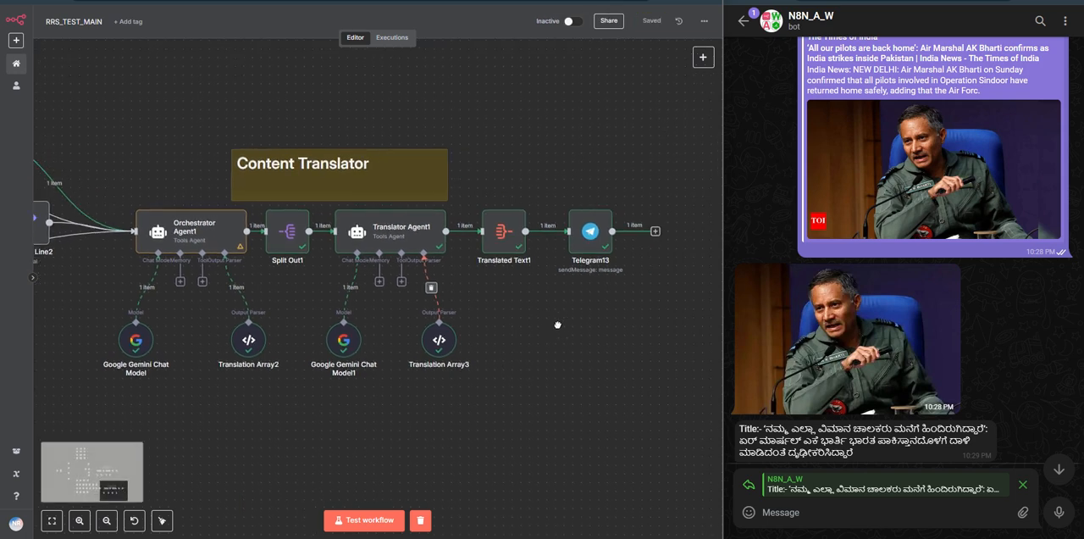
double_click(502, 256)
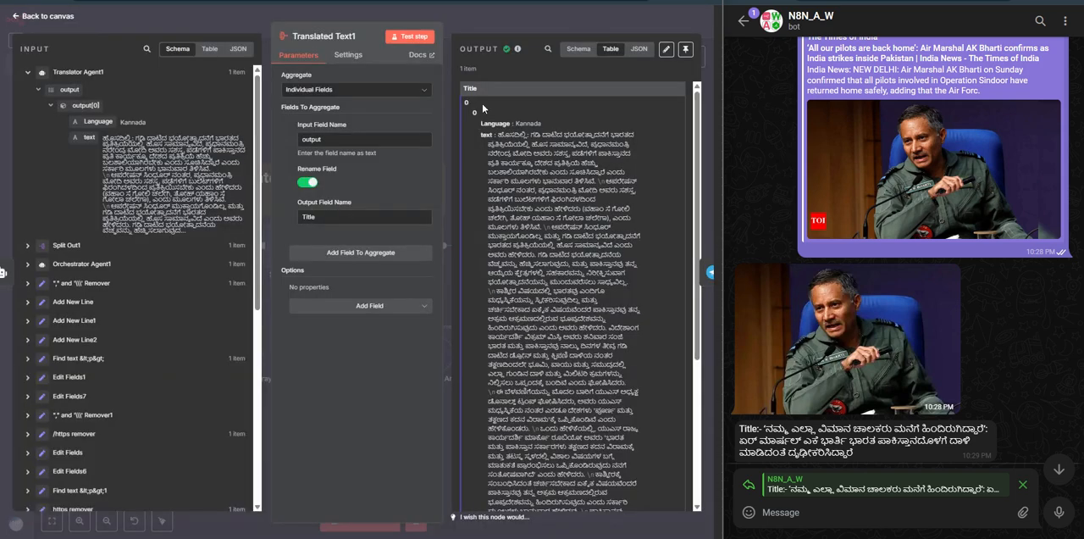
click(636, 49)
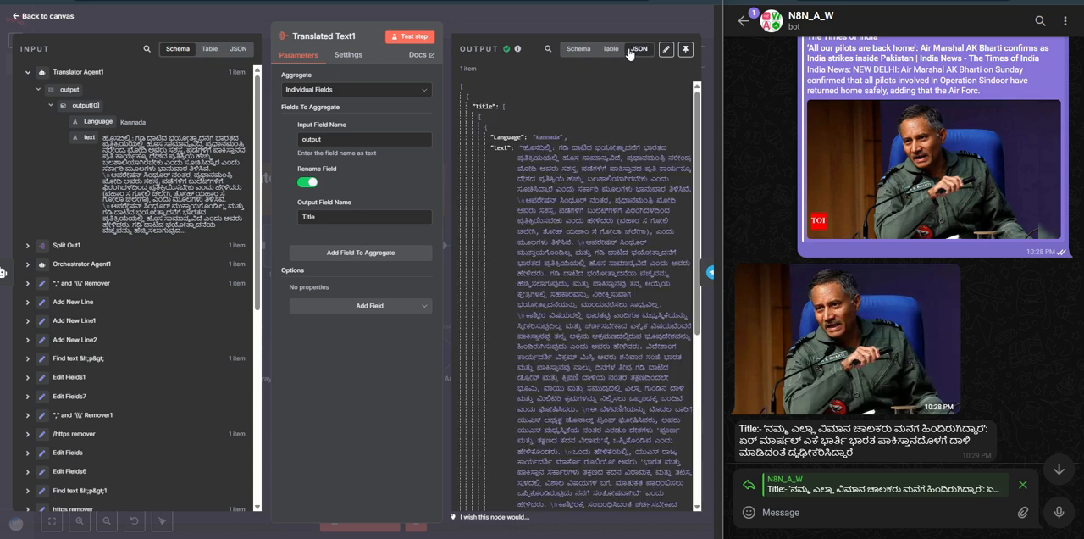
click(565, 28)
Step: Open Telegram13, examine the resolved Language Selected and Content lines of its message text, and return to the canvas
double_click(588, 247)
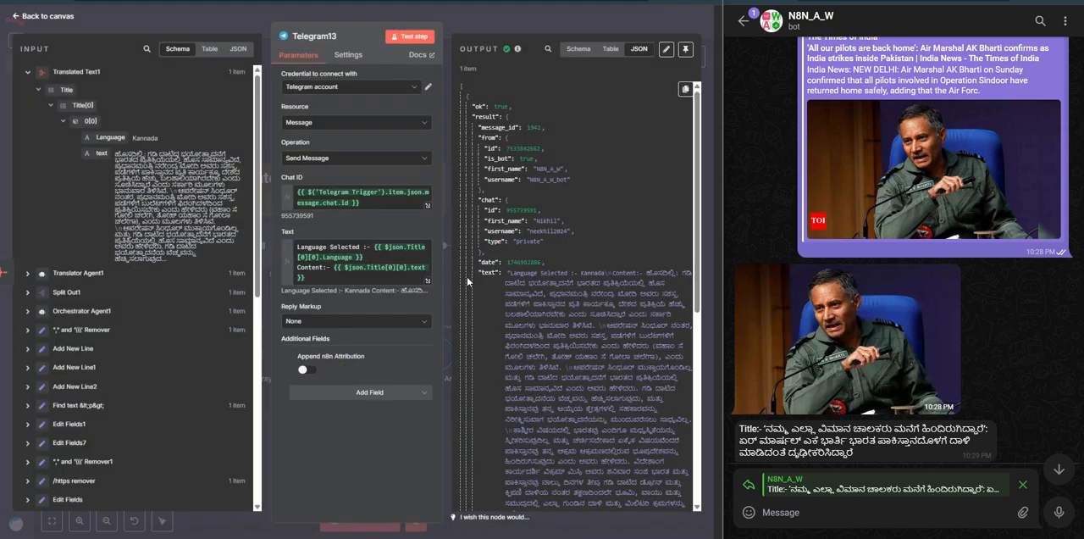
click(373, 278)
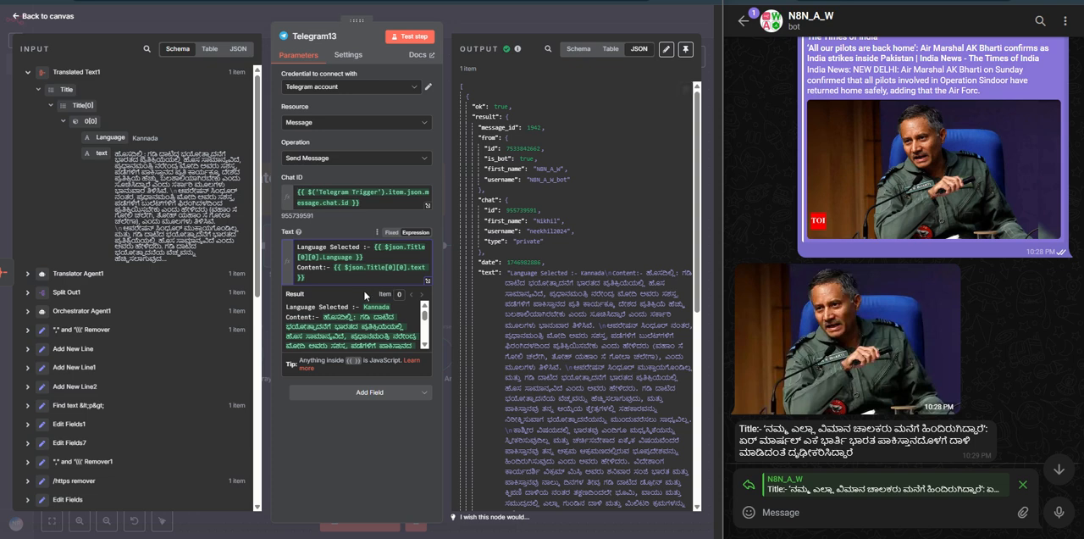
drag(287, 307, 388, 307)
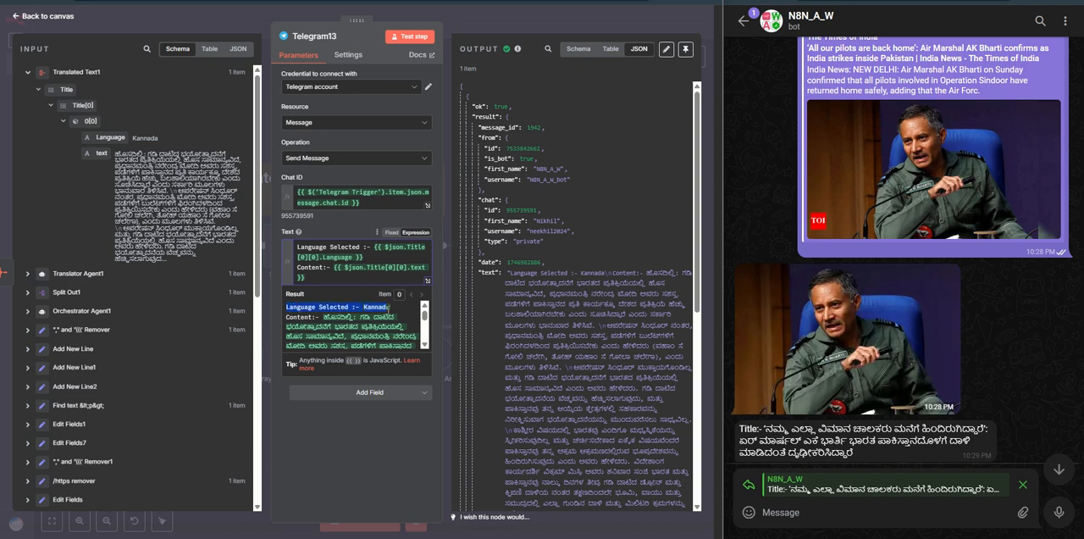
drag(287, 318, 357, 336)
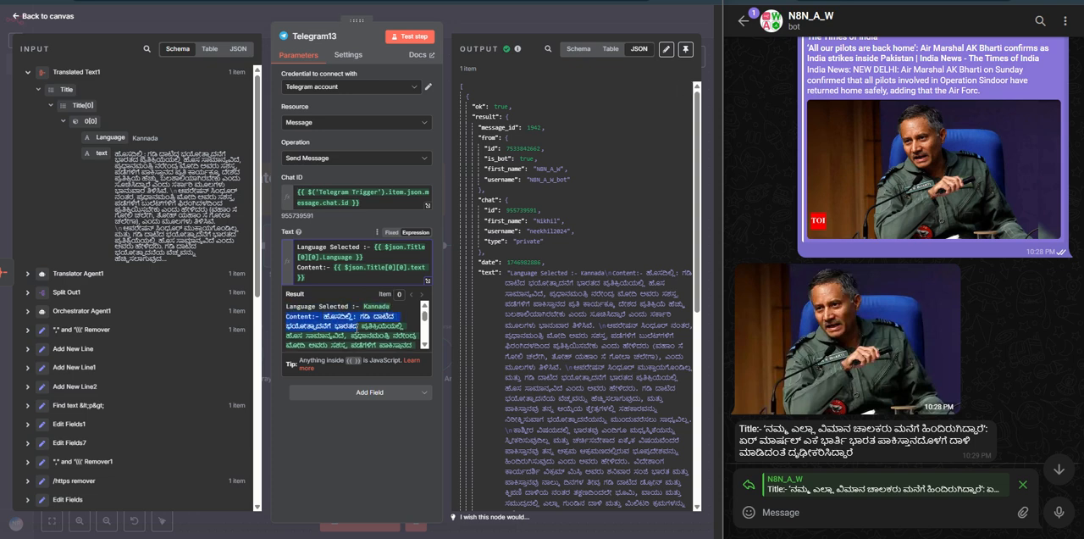
scroll(358, 327, down, 5)
click(531, 6)
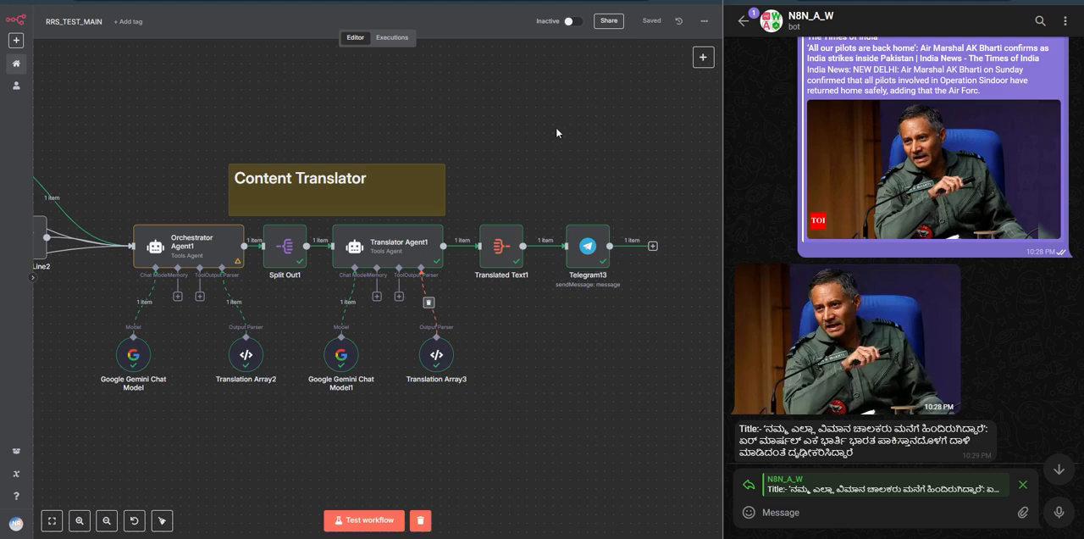
Step: Look over the translated article in the Telegram chat, and survey the workflow's site branches and both translator sections
scroll(896, 402, up, 10)
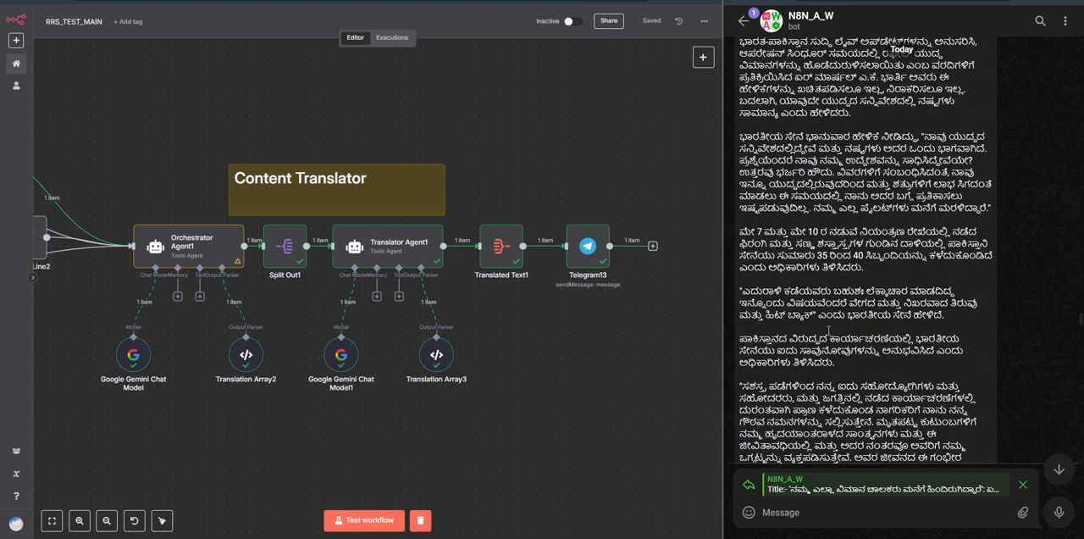
drag(542, 366, 689, 377)
scroll(233, 326, down, 4)
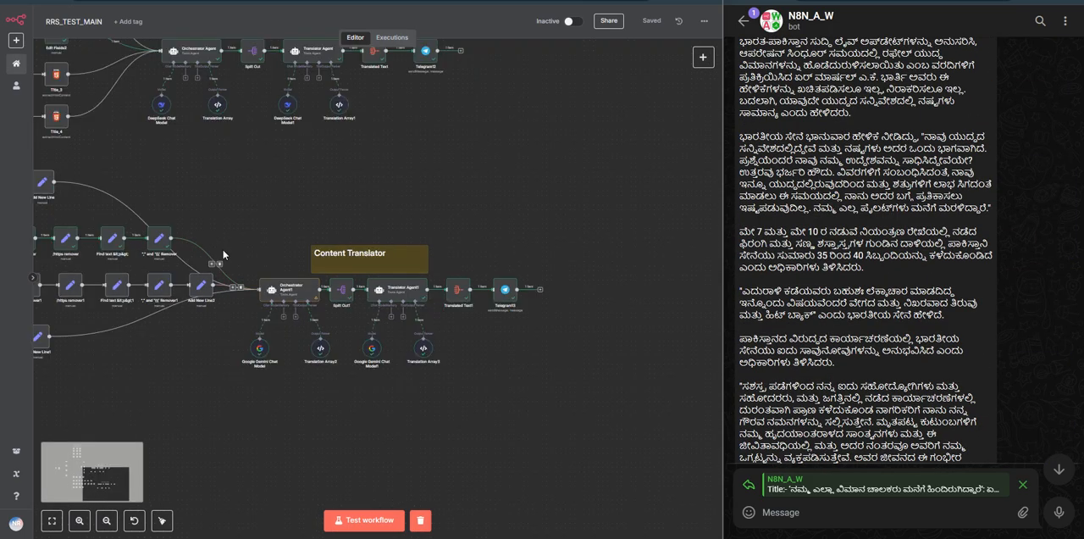
drag(230, 203, 412, 344)
scroll(367, 312, down, 2)
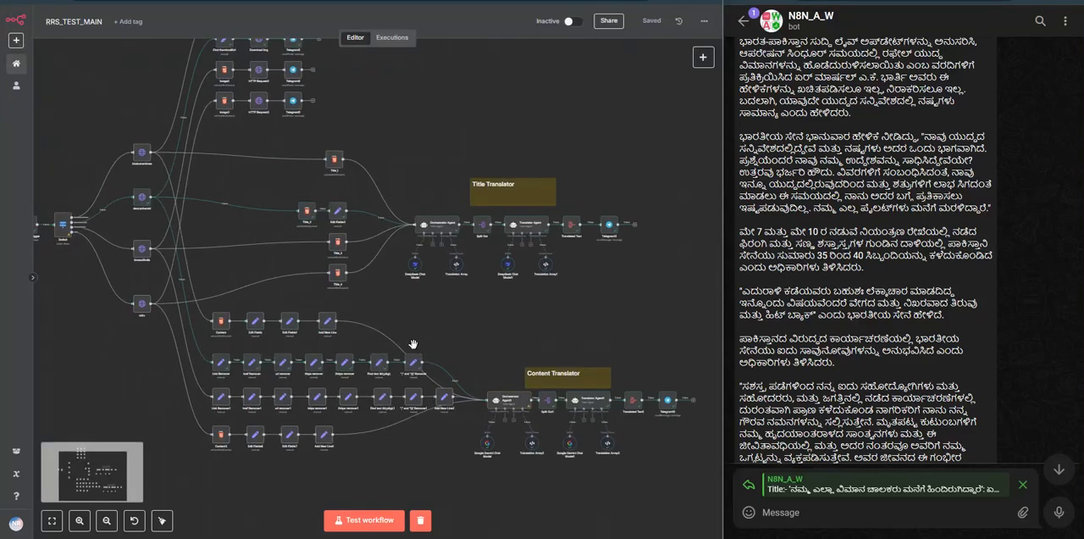
Step: Survey the workflow from the Telegram trigger through the site branches, and go back to the Hindustan Times link in the Telegram chat
scroll(403, 348, down, 1)
drag(97, 175, 148, 218)
scroll(177, 218, up, 2)
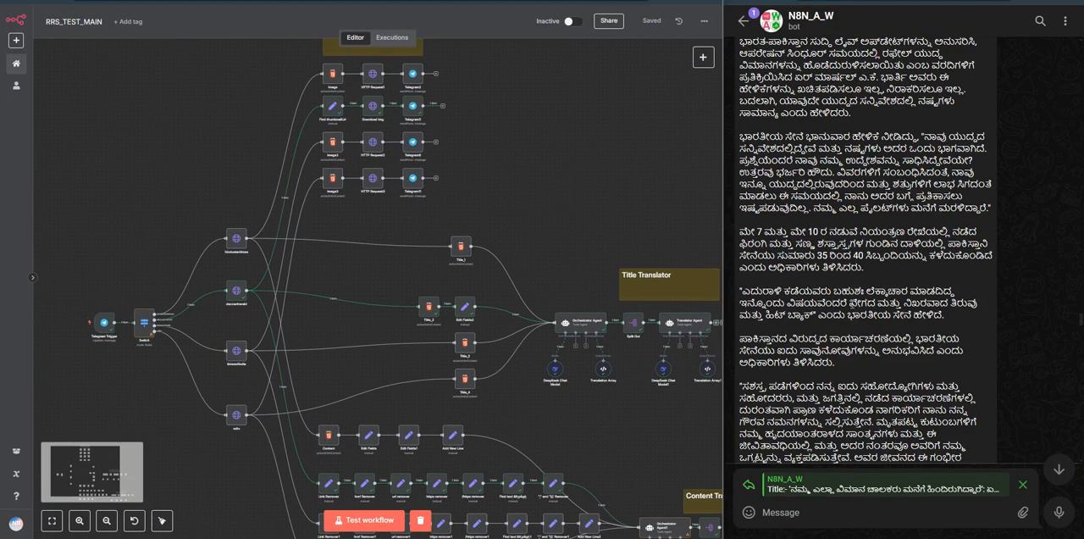
scroll(851, 302, up, 4)
scroll(838, 283, up, 10)
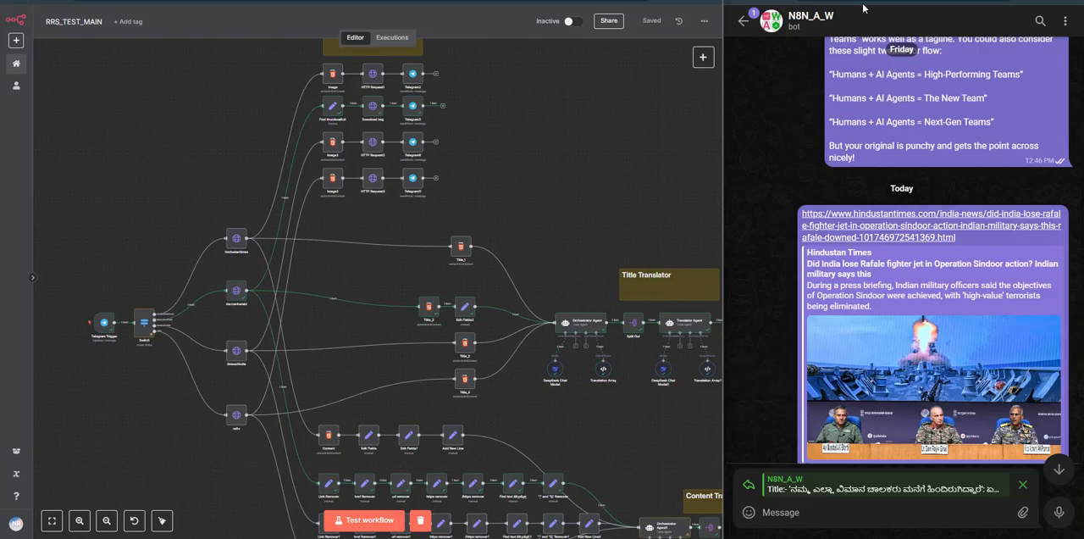
Step: Switch to the Deccan Herald article, view its headline and lead image beside the workflow, and return to the Telegram chat
click(864, 225)
scroll(866, 165, up, 8)
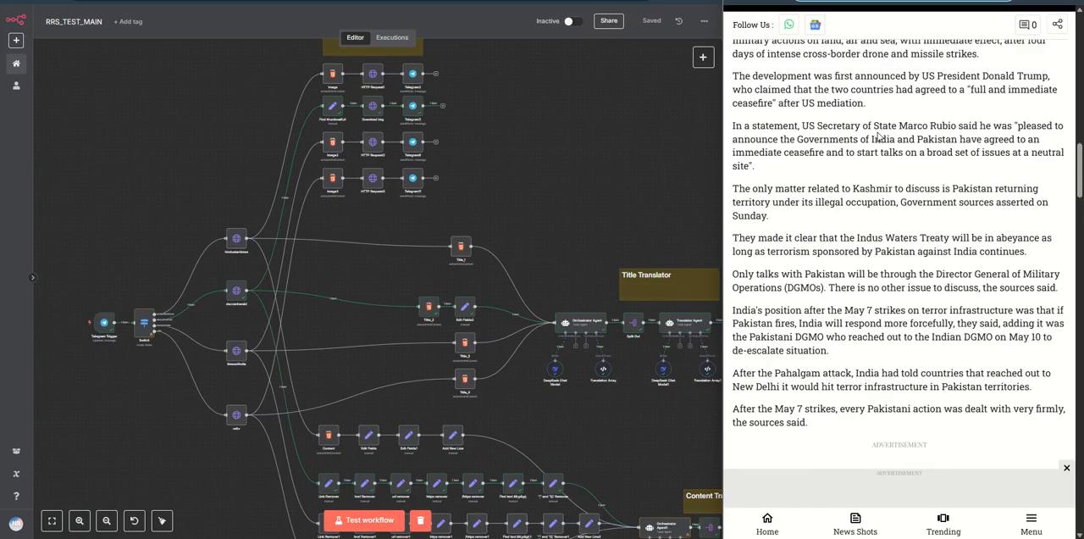
scroll(865, 165, up, 10)
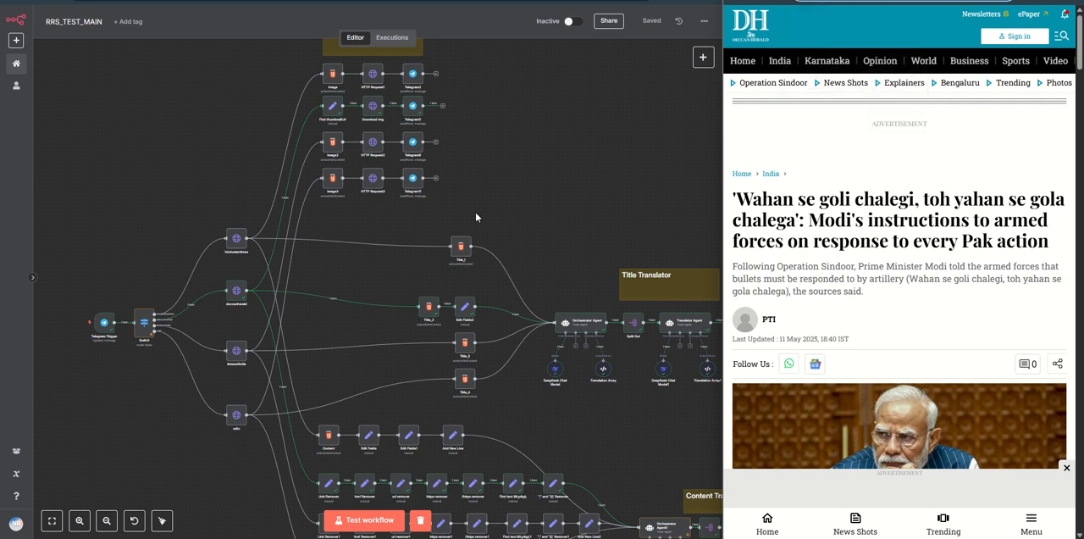
drag(508, 210, 480, 184)
scroll(480, 184, down, 3)
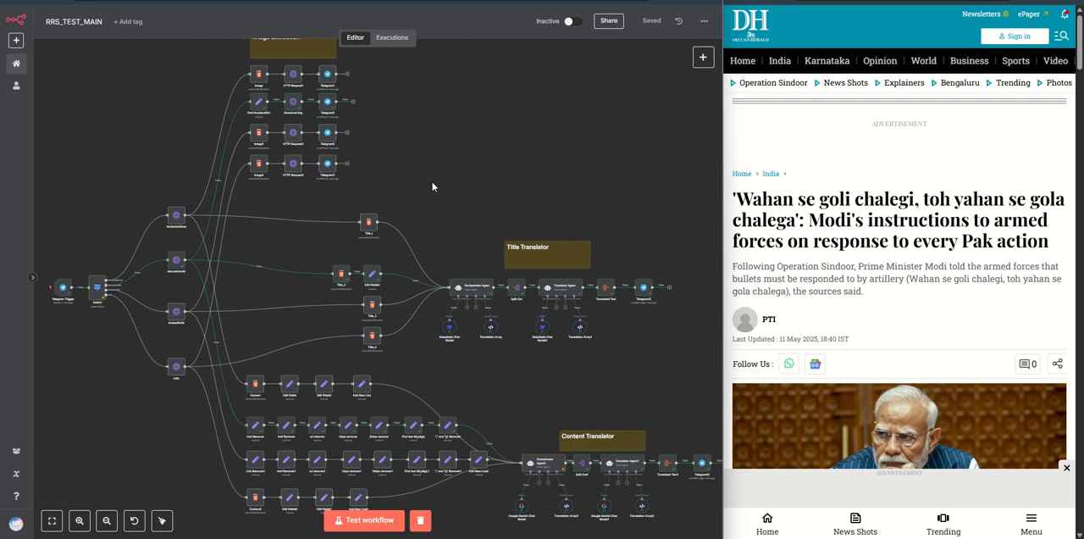
key(ctrl+Tab)
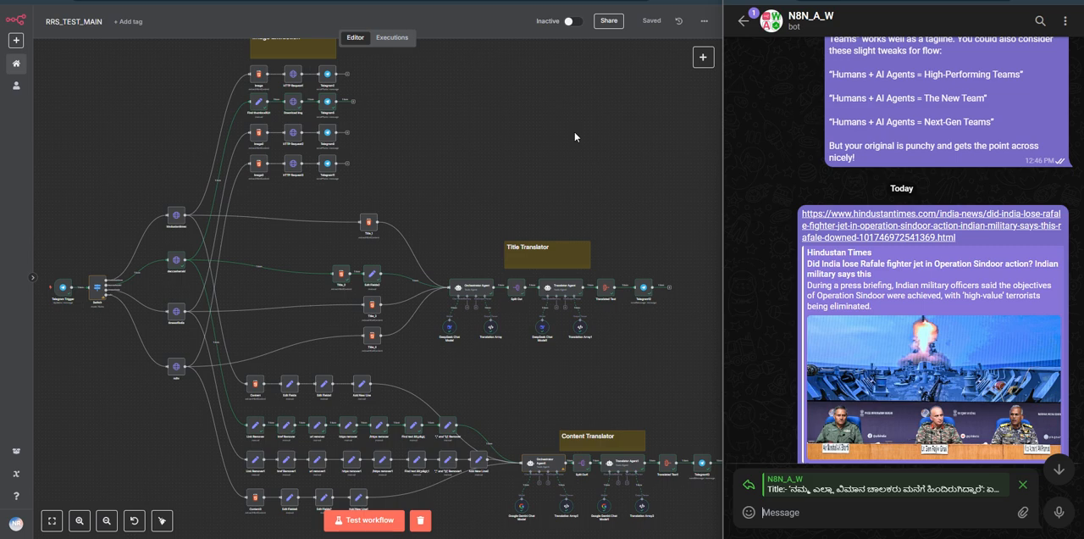
Step: Open the Title Translator's Orchestrator Agent, highlight the target language "kannada" in its prompt, and return to the canvas
double_click(479, 288)
double_click(374, 192)
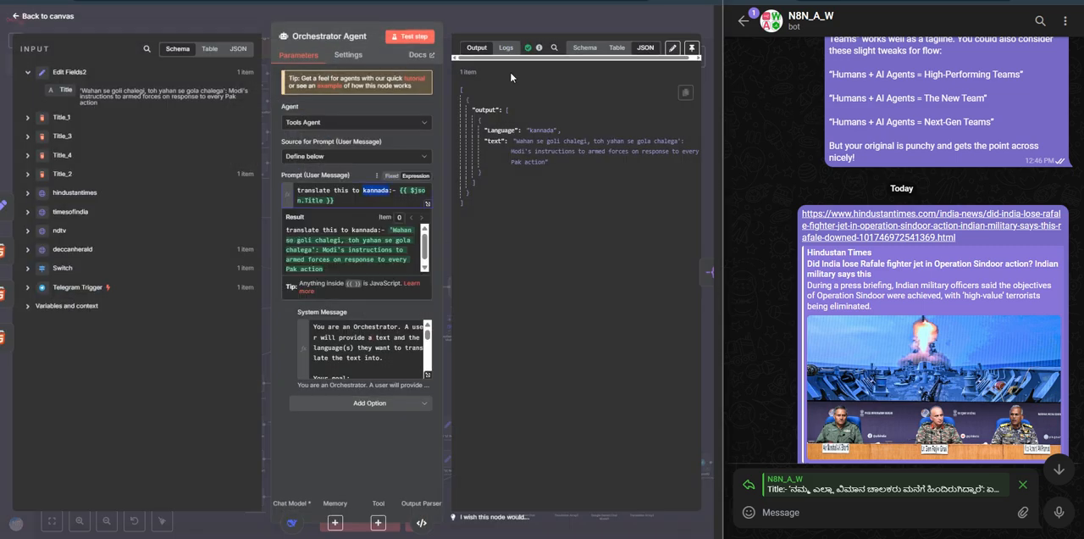
click(535, 23)
Step: Inspect the Title Translator's agent chain up close, and recheck the language word in the Orchestrator Agent's user prompt before closing it
scroll(546, 111, up, 5)
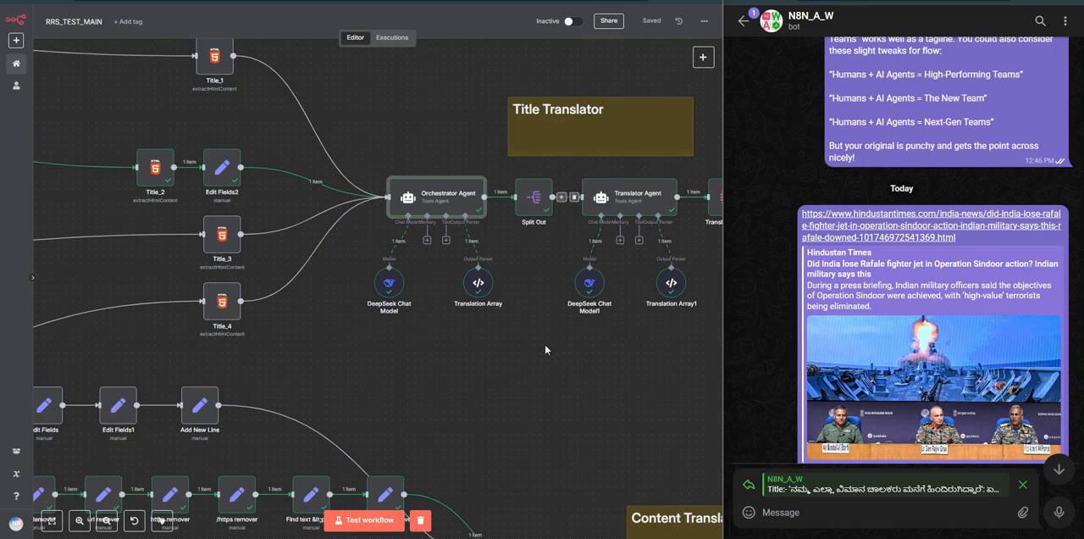
drag(579, 381, 473, 280)
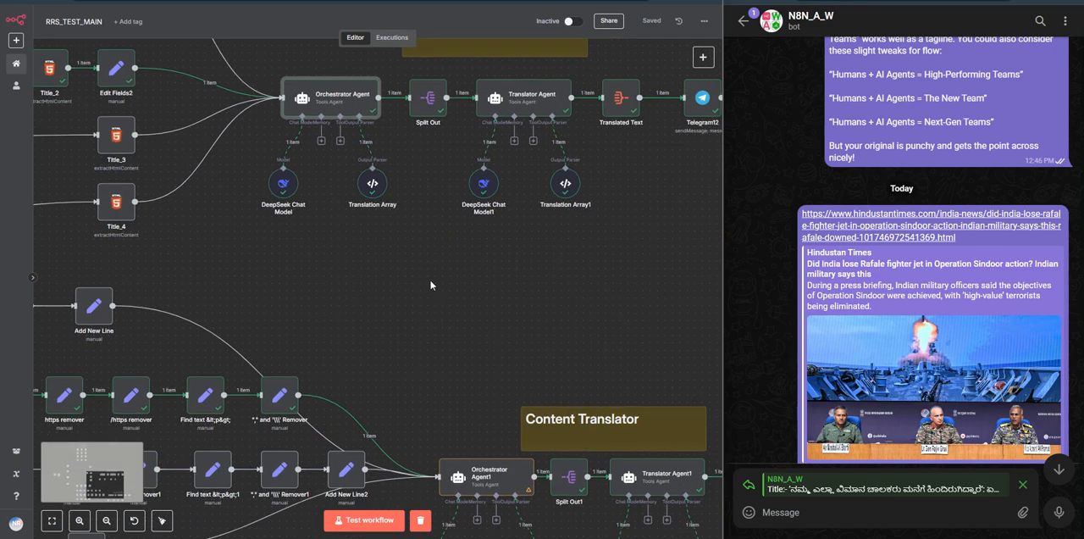
drag(430, 256, 479, 347)
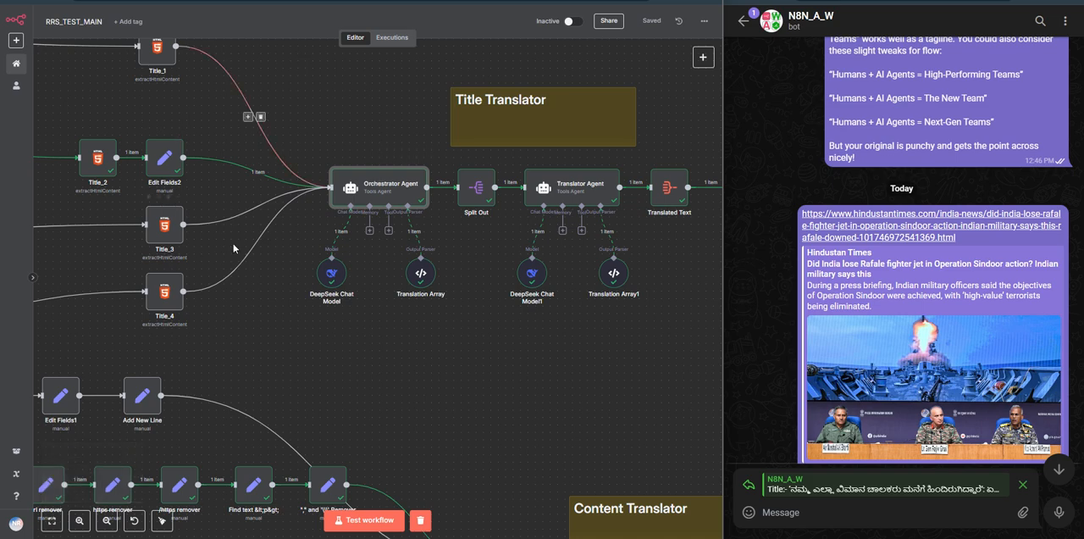
double_click(373, 188)
double_click(374, 190)
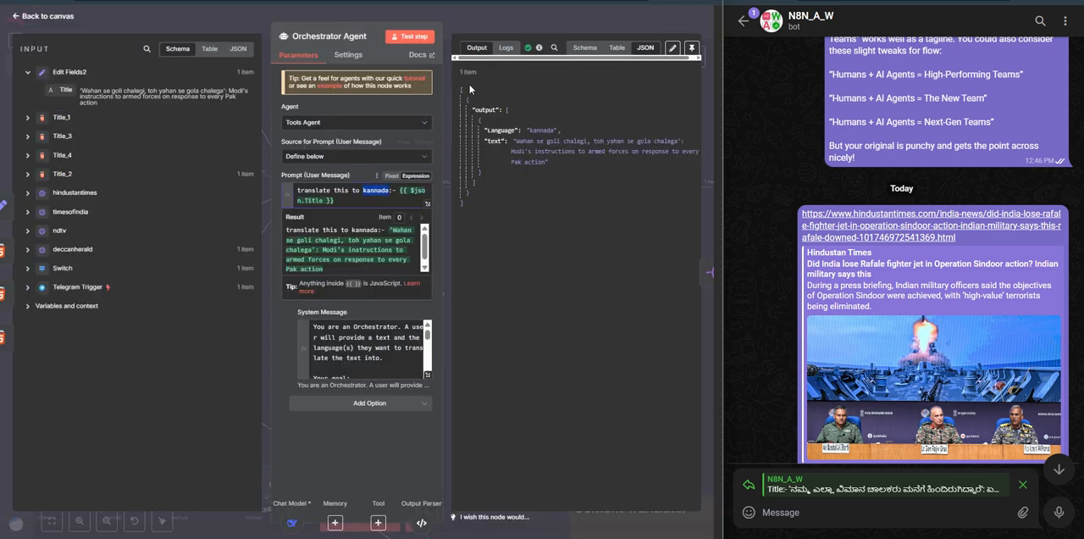
click(503, 15)
Step: View the whole workflow, and review the Telegram chat's submitted news links with their returned images, Kannada titles and translated content
scroll(448, 341, down, 7)
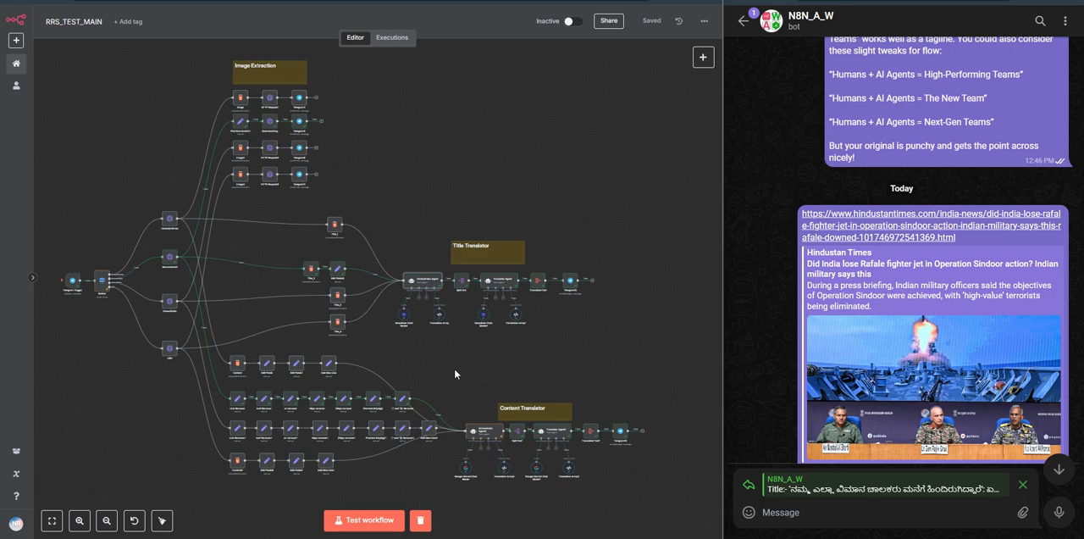
scroll(860, 279, down, 8)
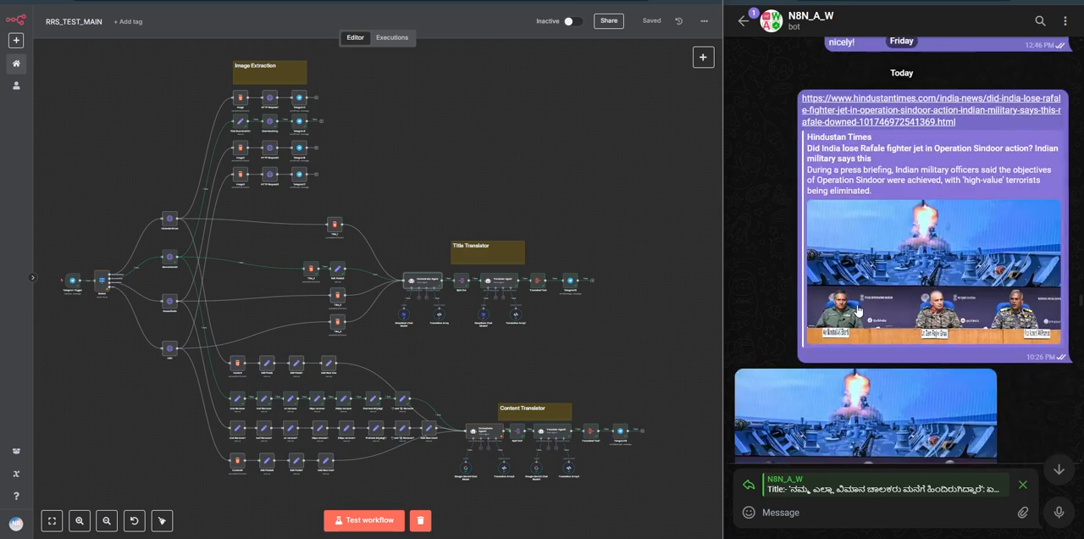
scroll(974, 290, down, 10)
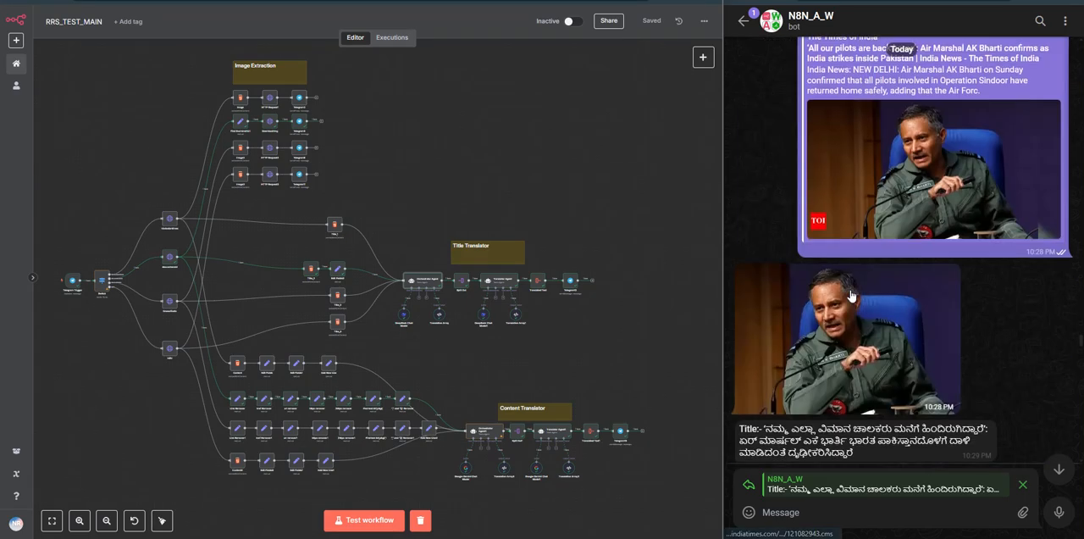
scroll(851, 297, down, 10)
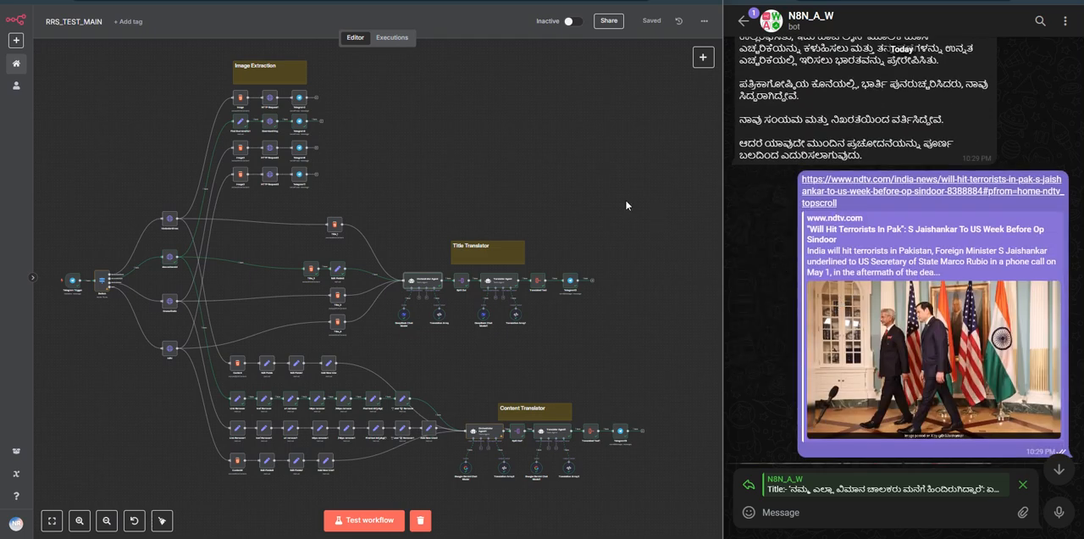
scroll(876, 288, down, 12)
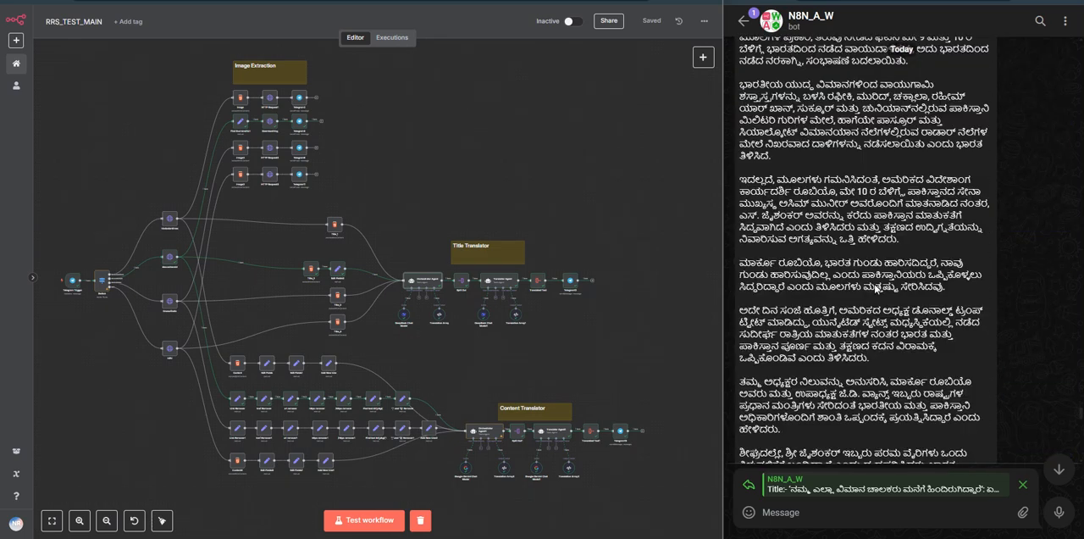